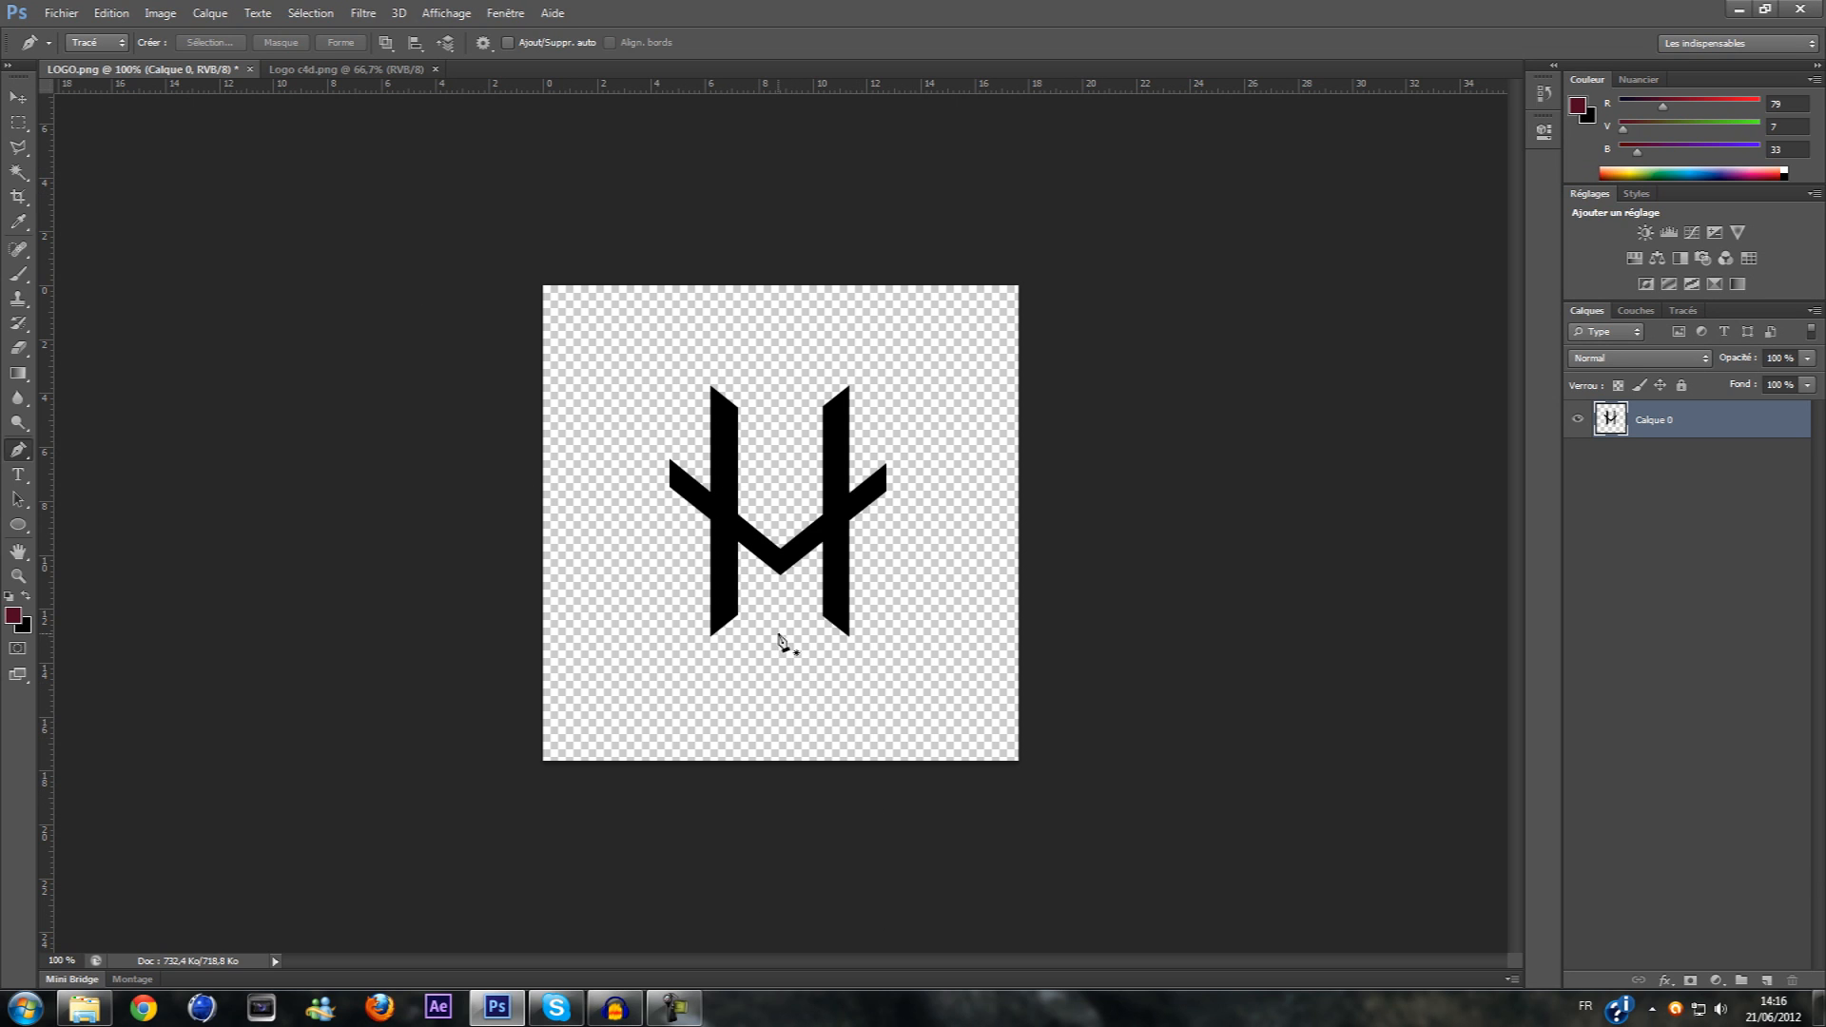
# Examine the red 3D logo render in Logo c4d.png, and return to LOGO.png
pyautogui.click(18, 97)
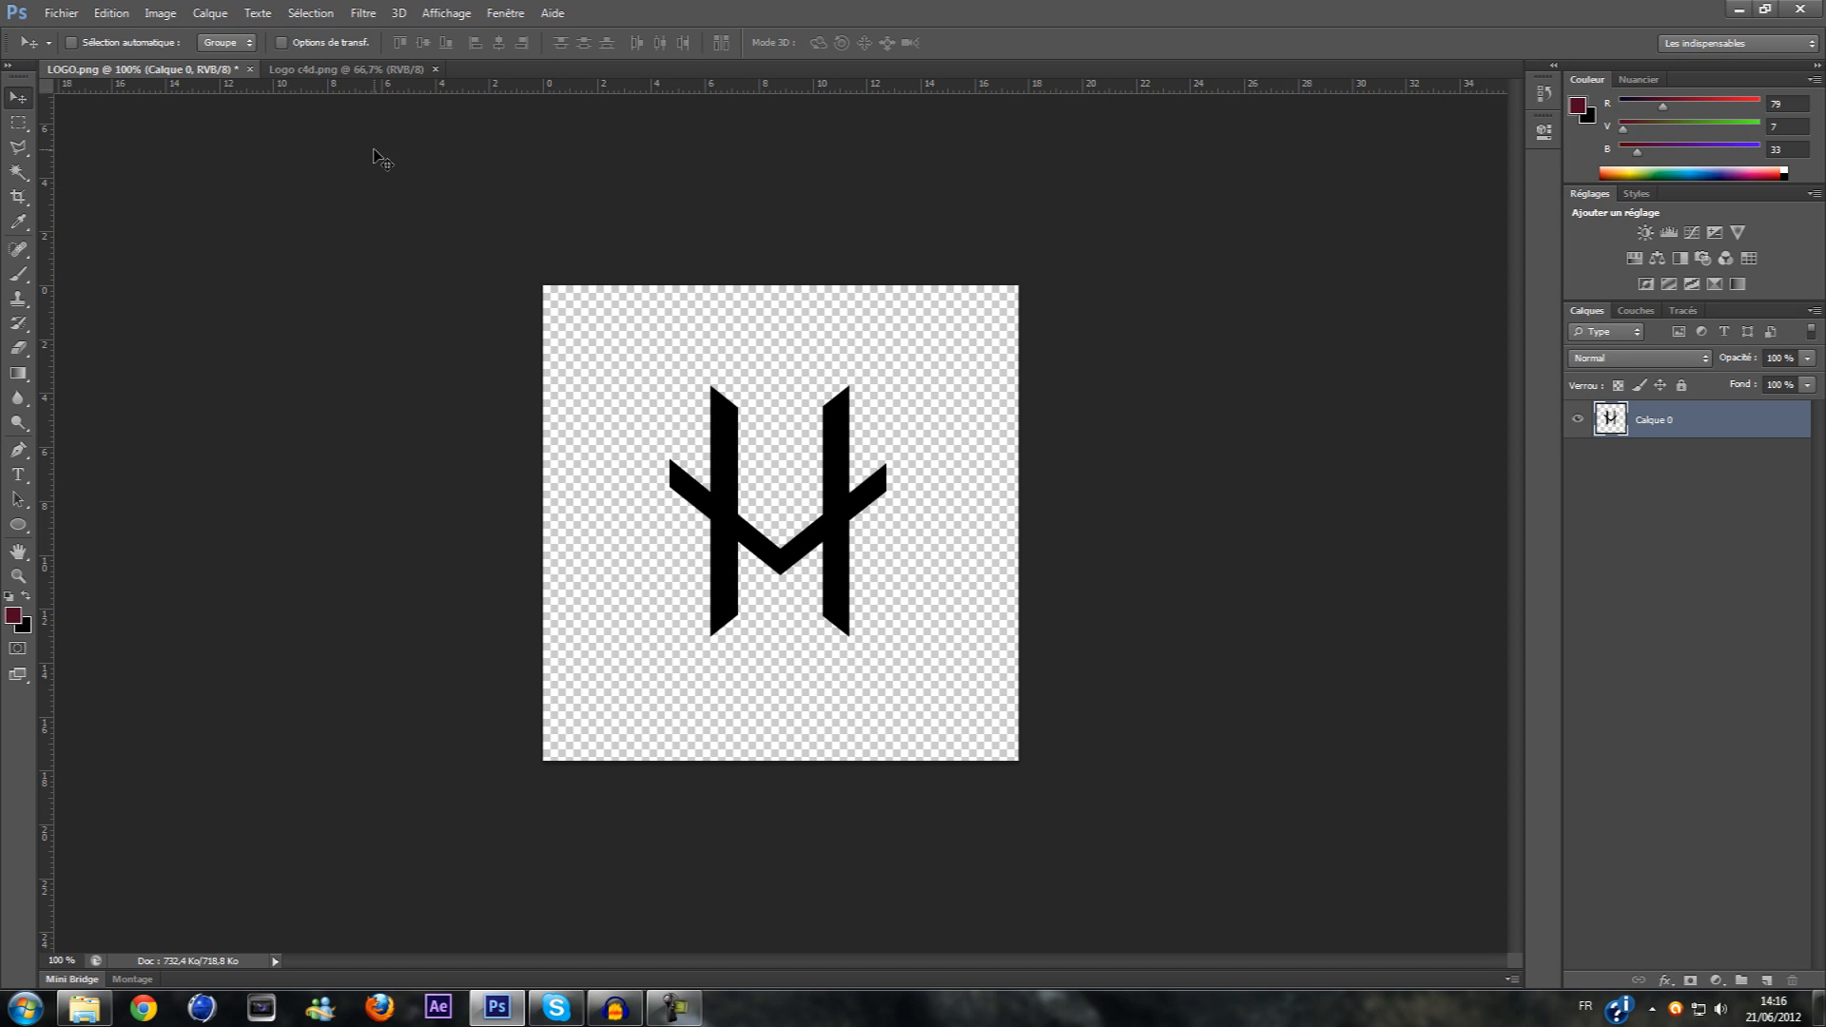
pyautogui.click(381, 70)
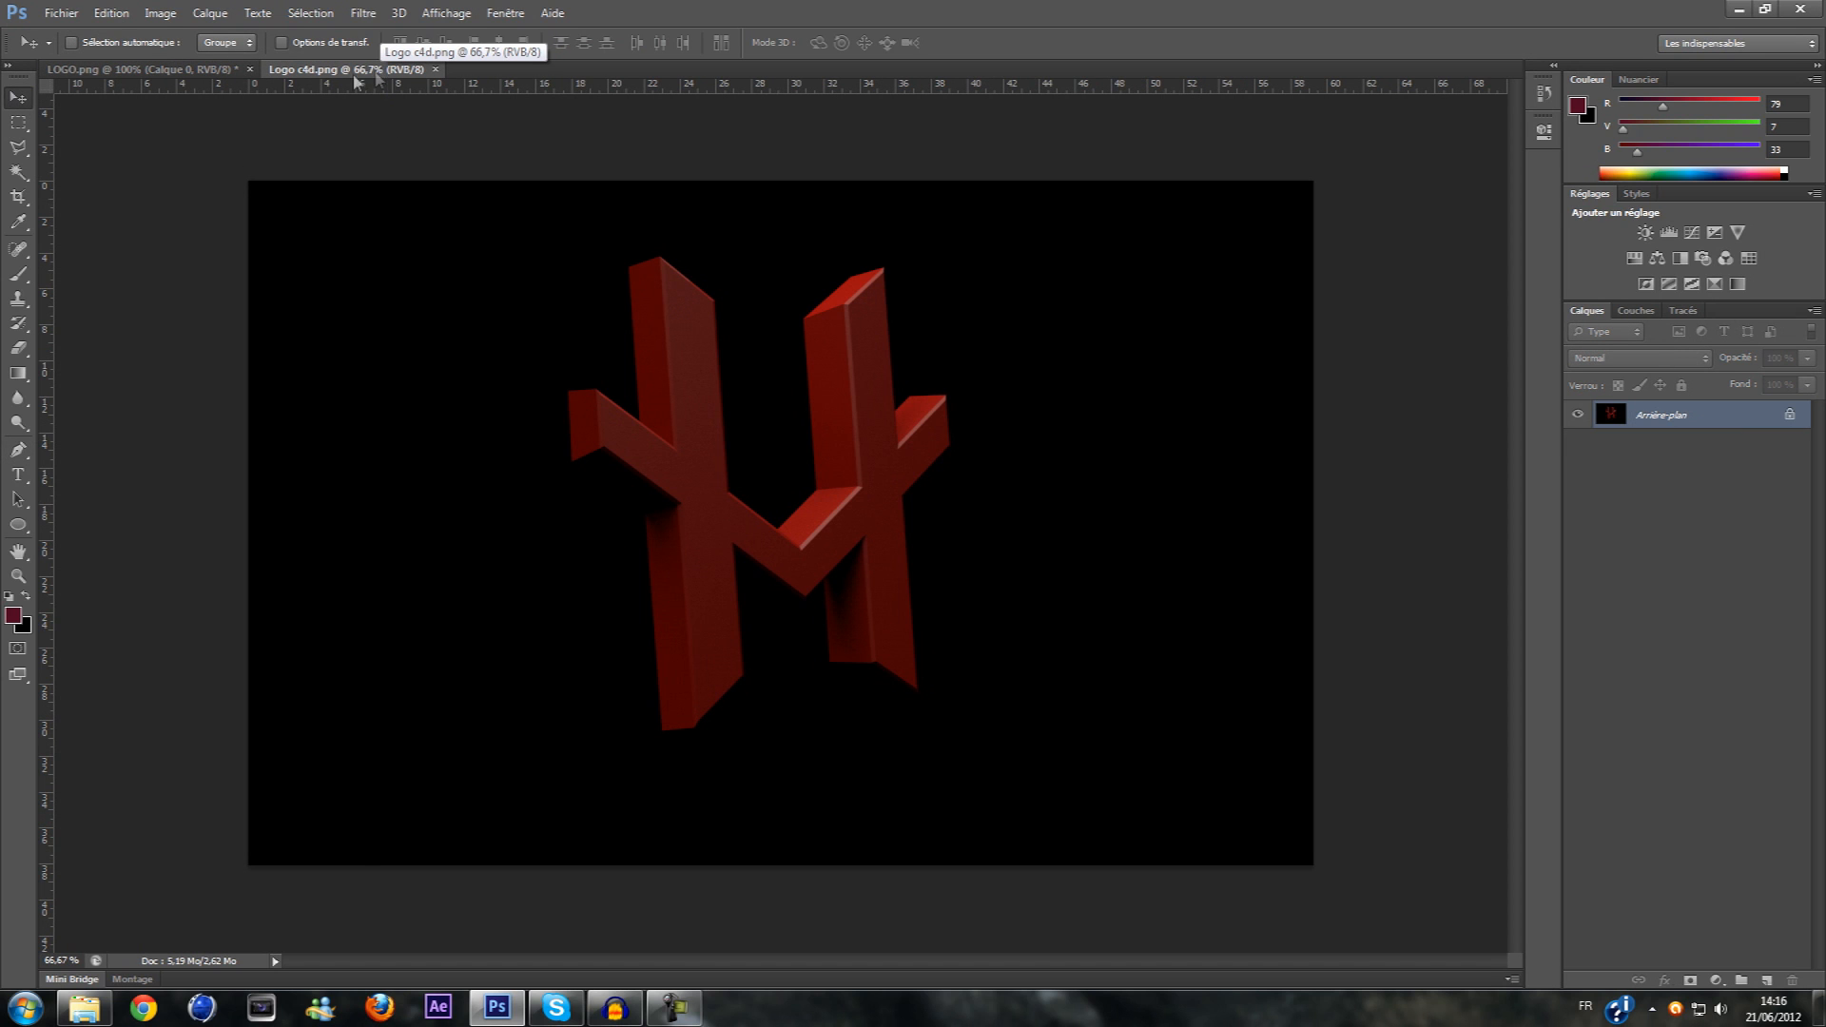
pyautogui.click(135, 70)
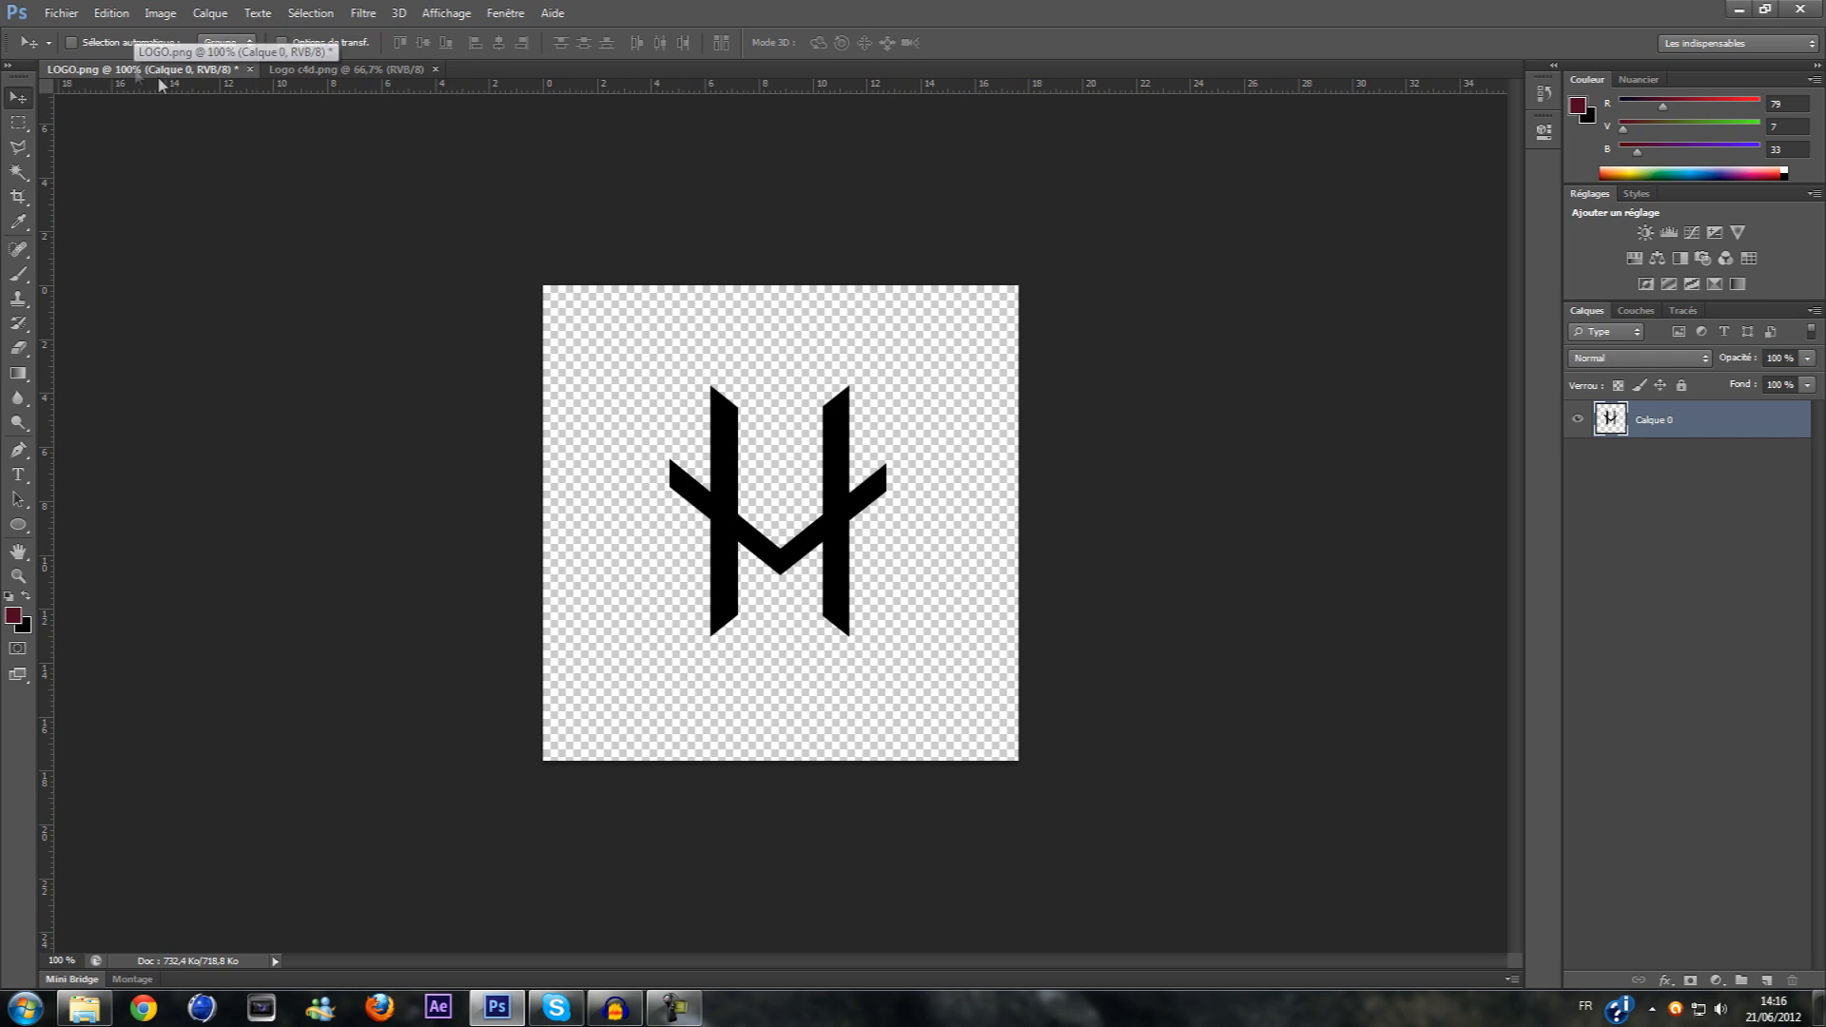
# Show the document's paths and start a Pen path down the left bar's outer edge, from its upper tip to the left arm's upper junction
pyautogui.click(1671, 311)
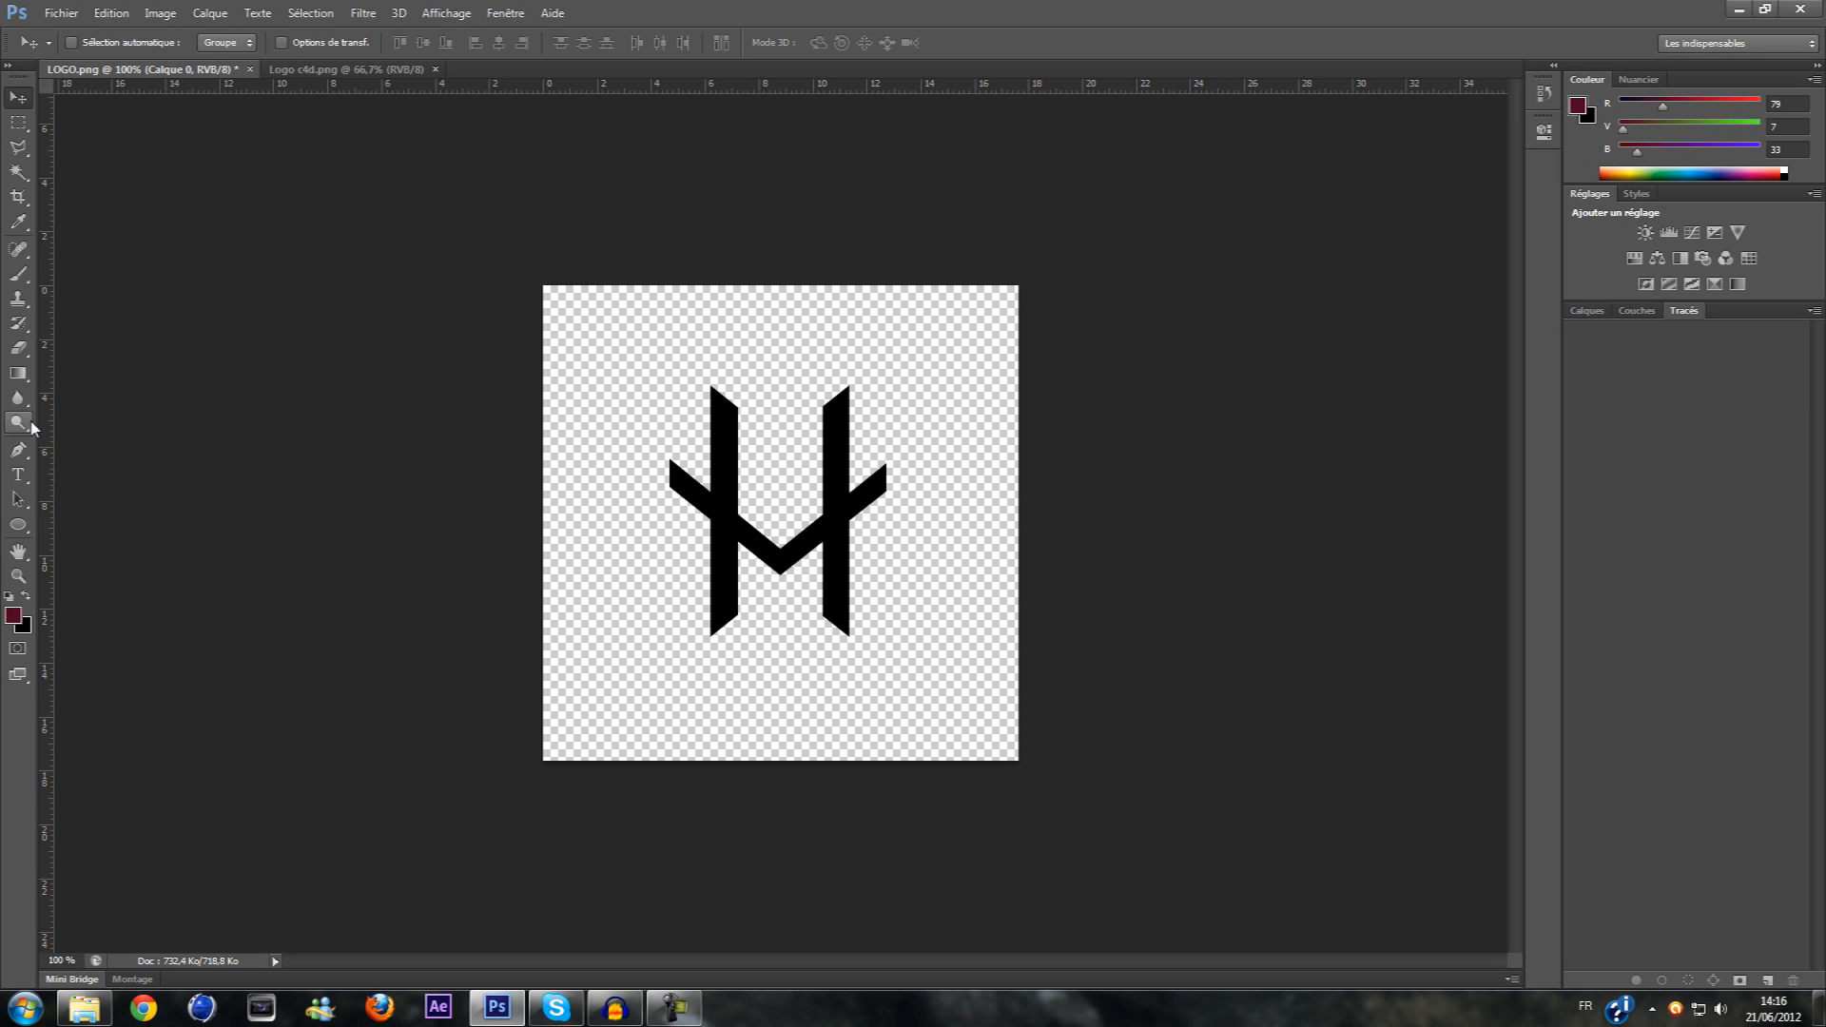
pyautogui.click(18, 449)
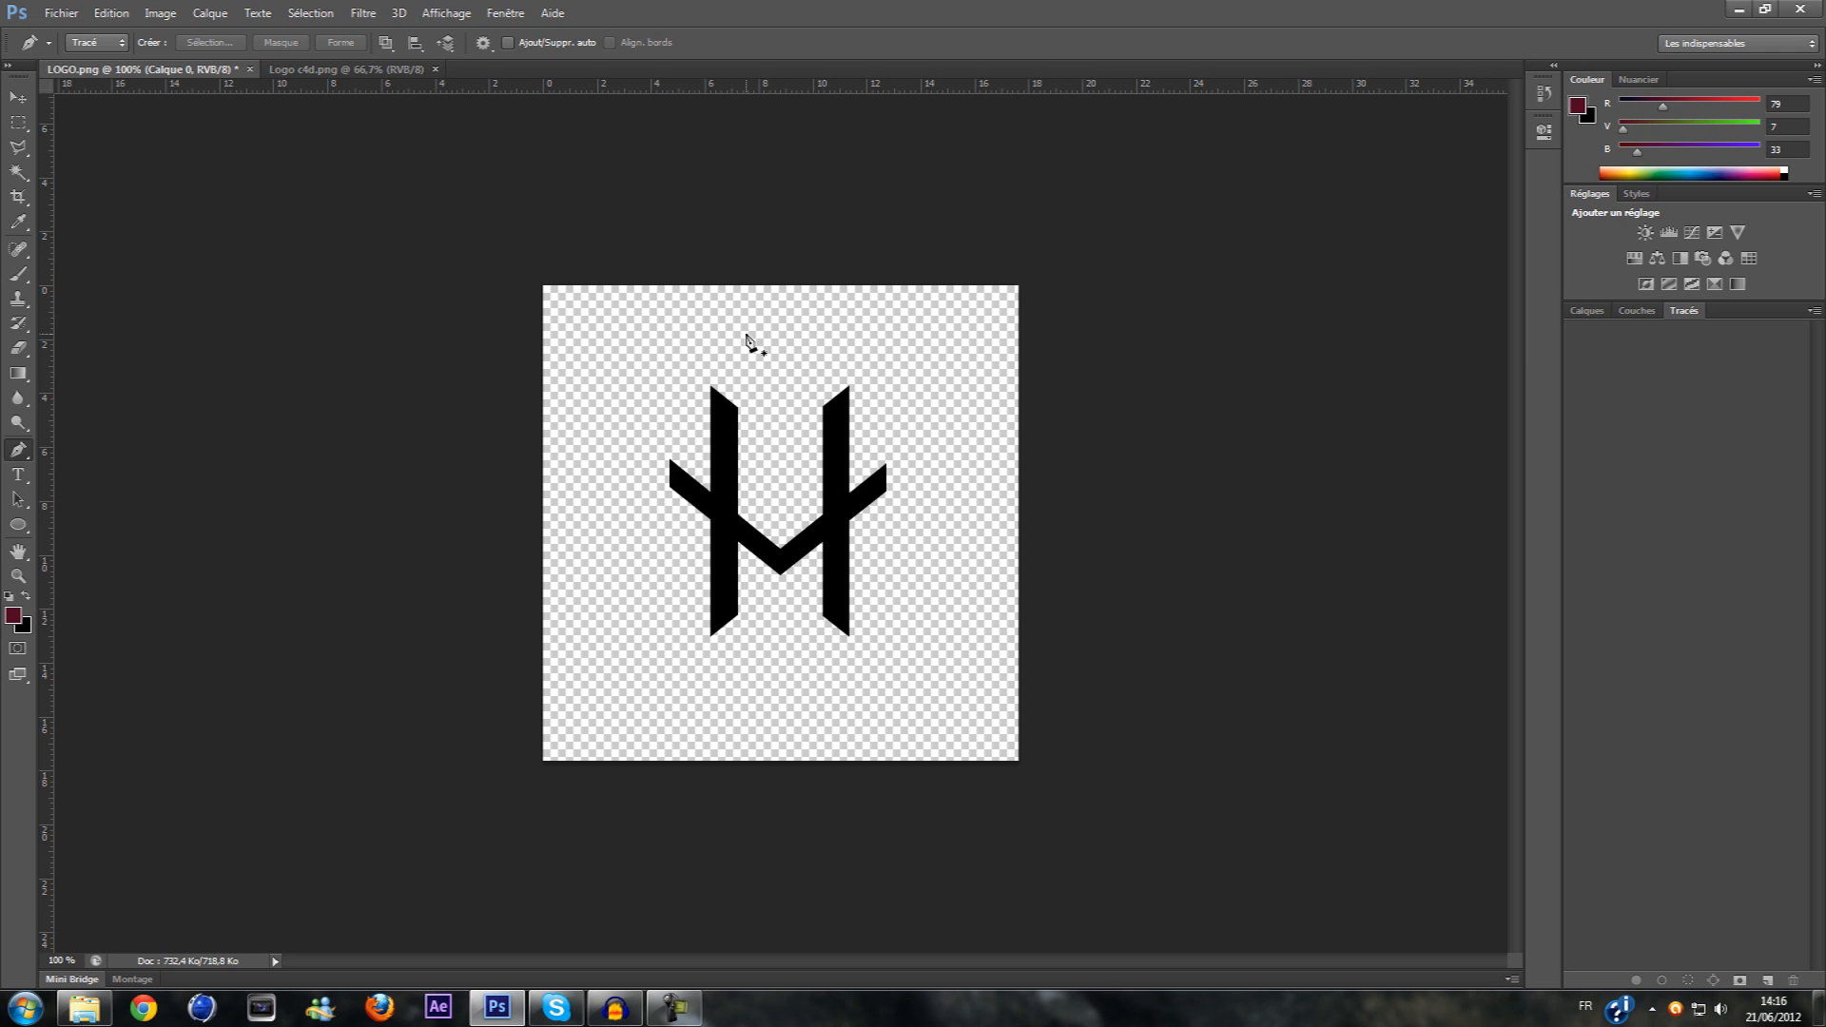
pyautogui.hotkey('ctrl', '+')
pyautogui.hotkey('ctrl', '+')
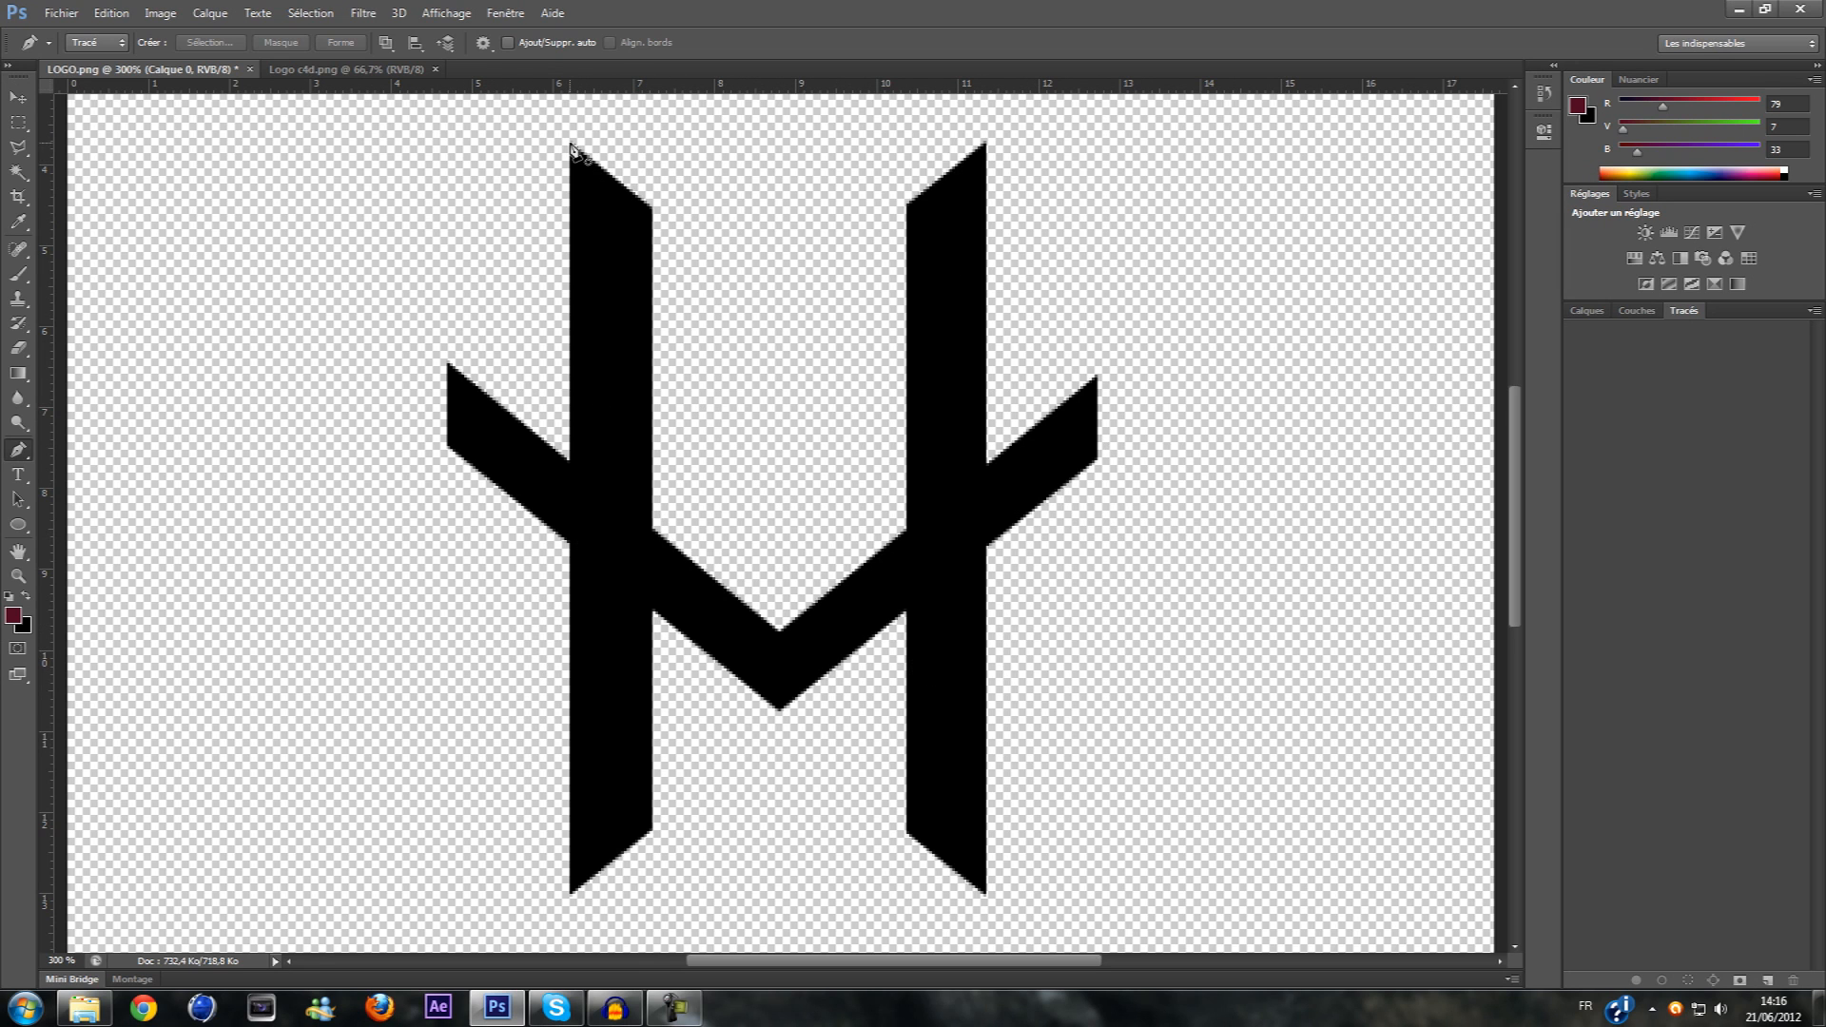
pyautogui.hotkey('ctrl', '+')
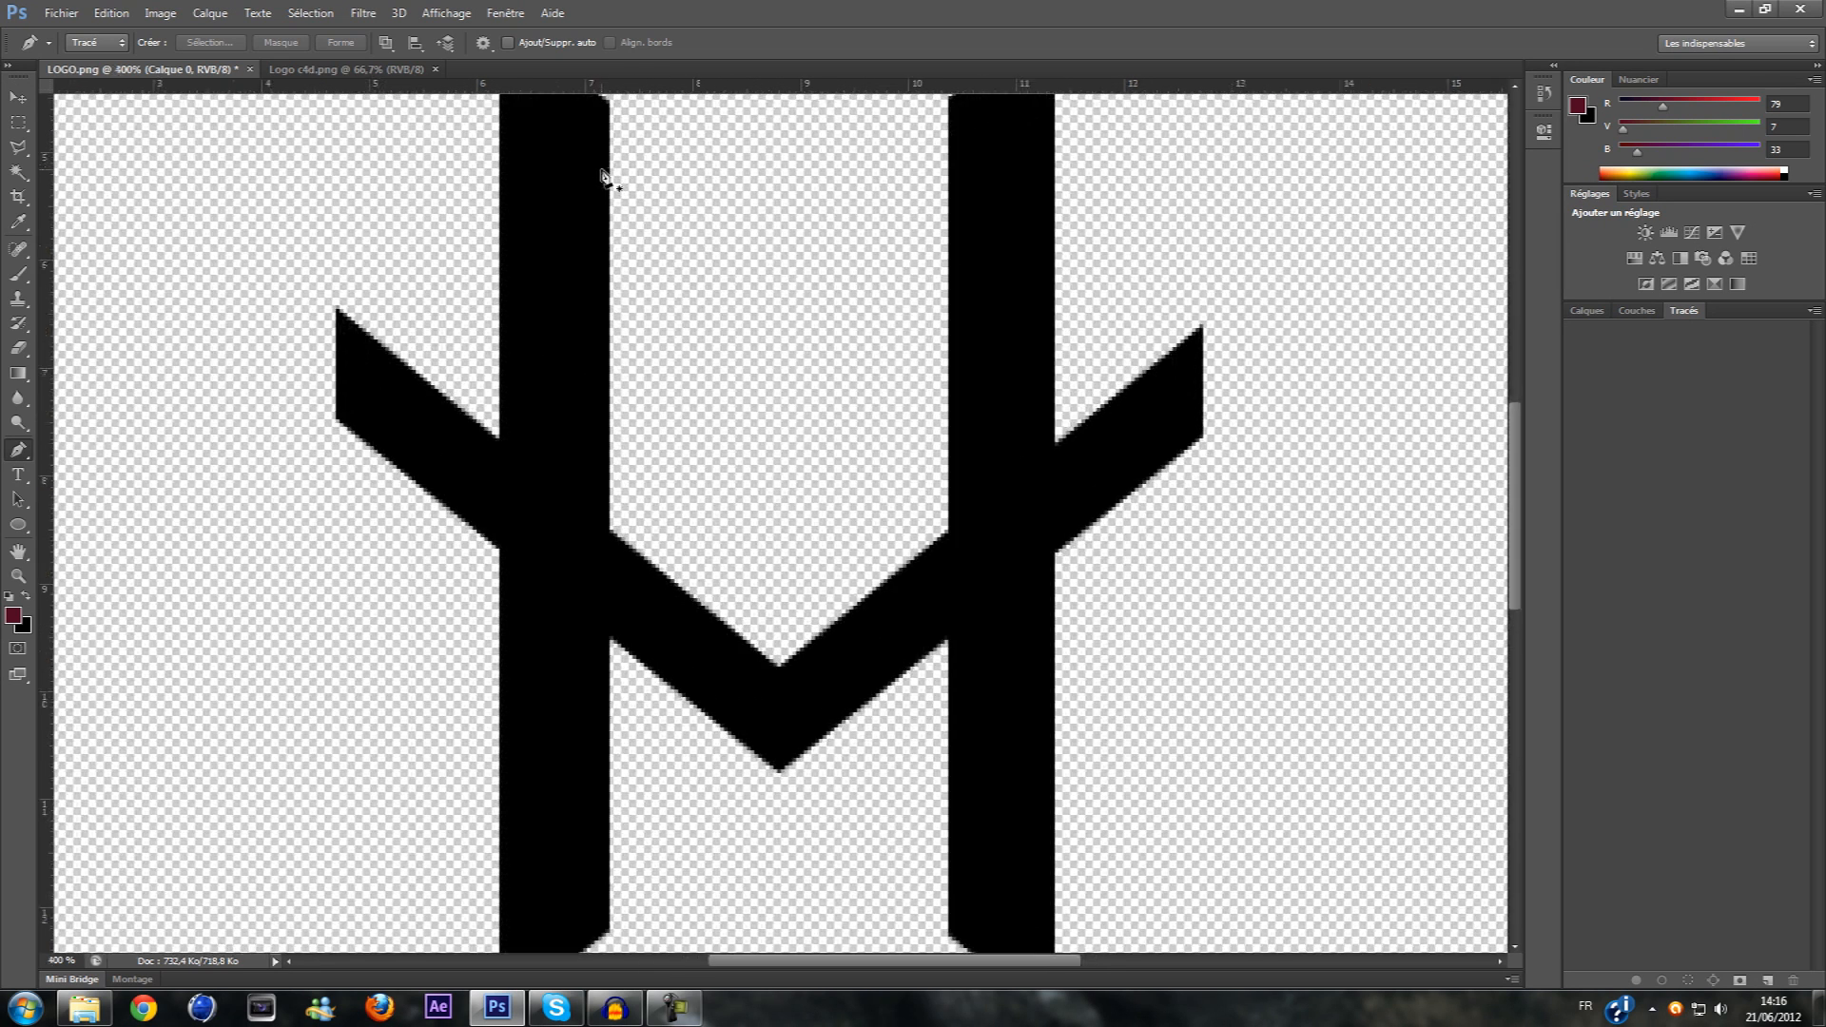
pyautogui.scroll(4, 601, 169)
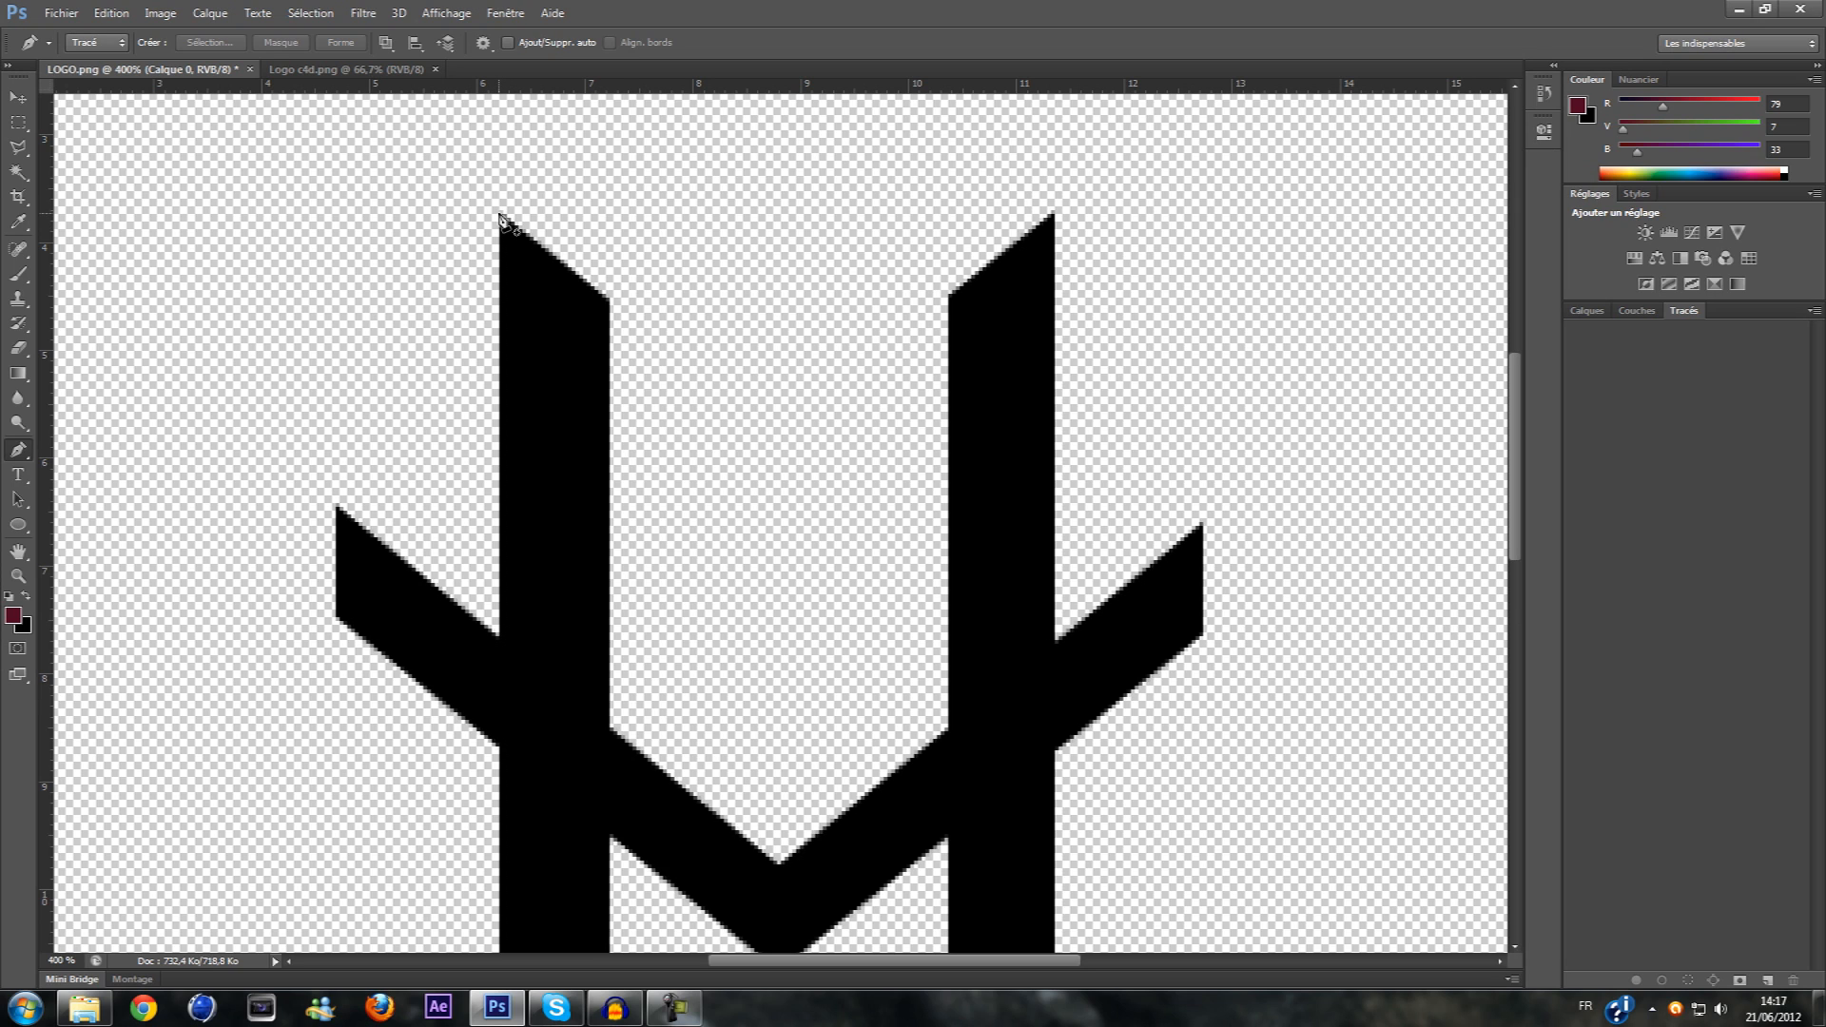
pyautogui.click(500, 216)
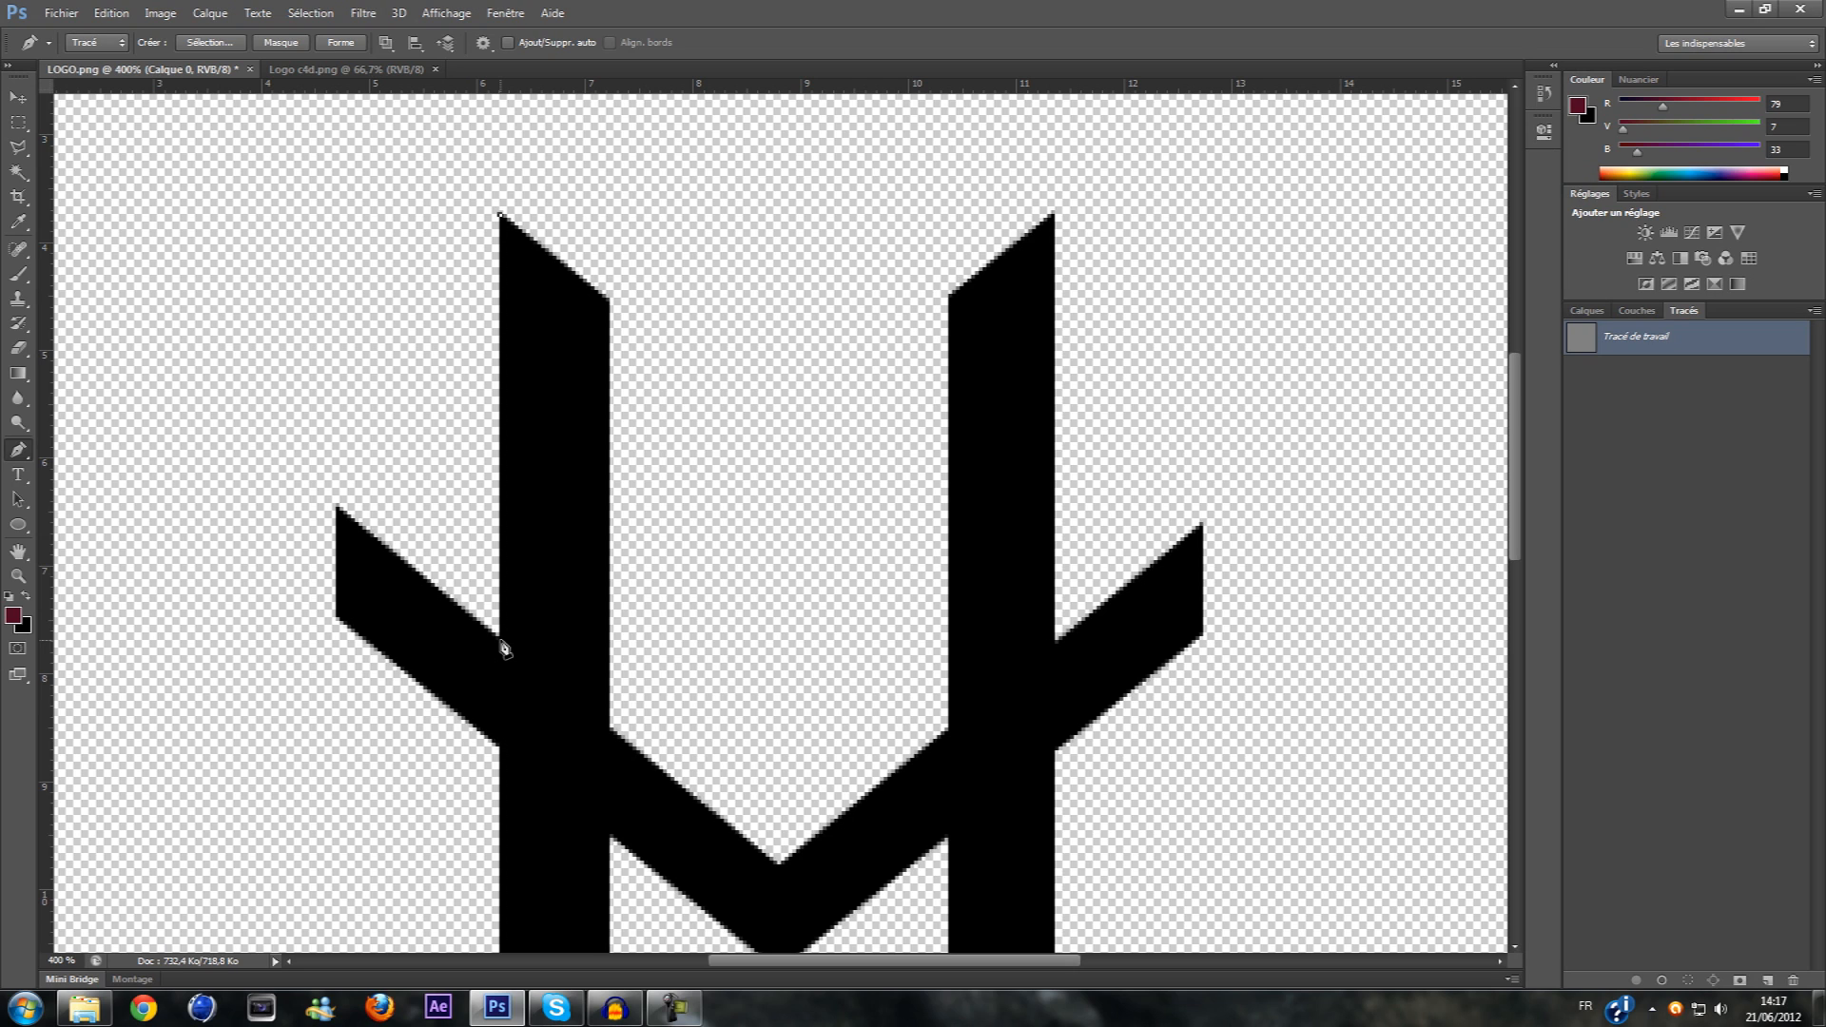
pyautogui.click(500, 645)
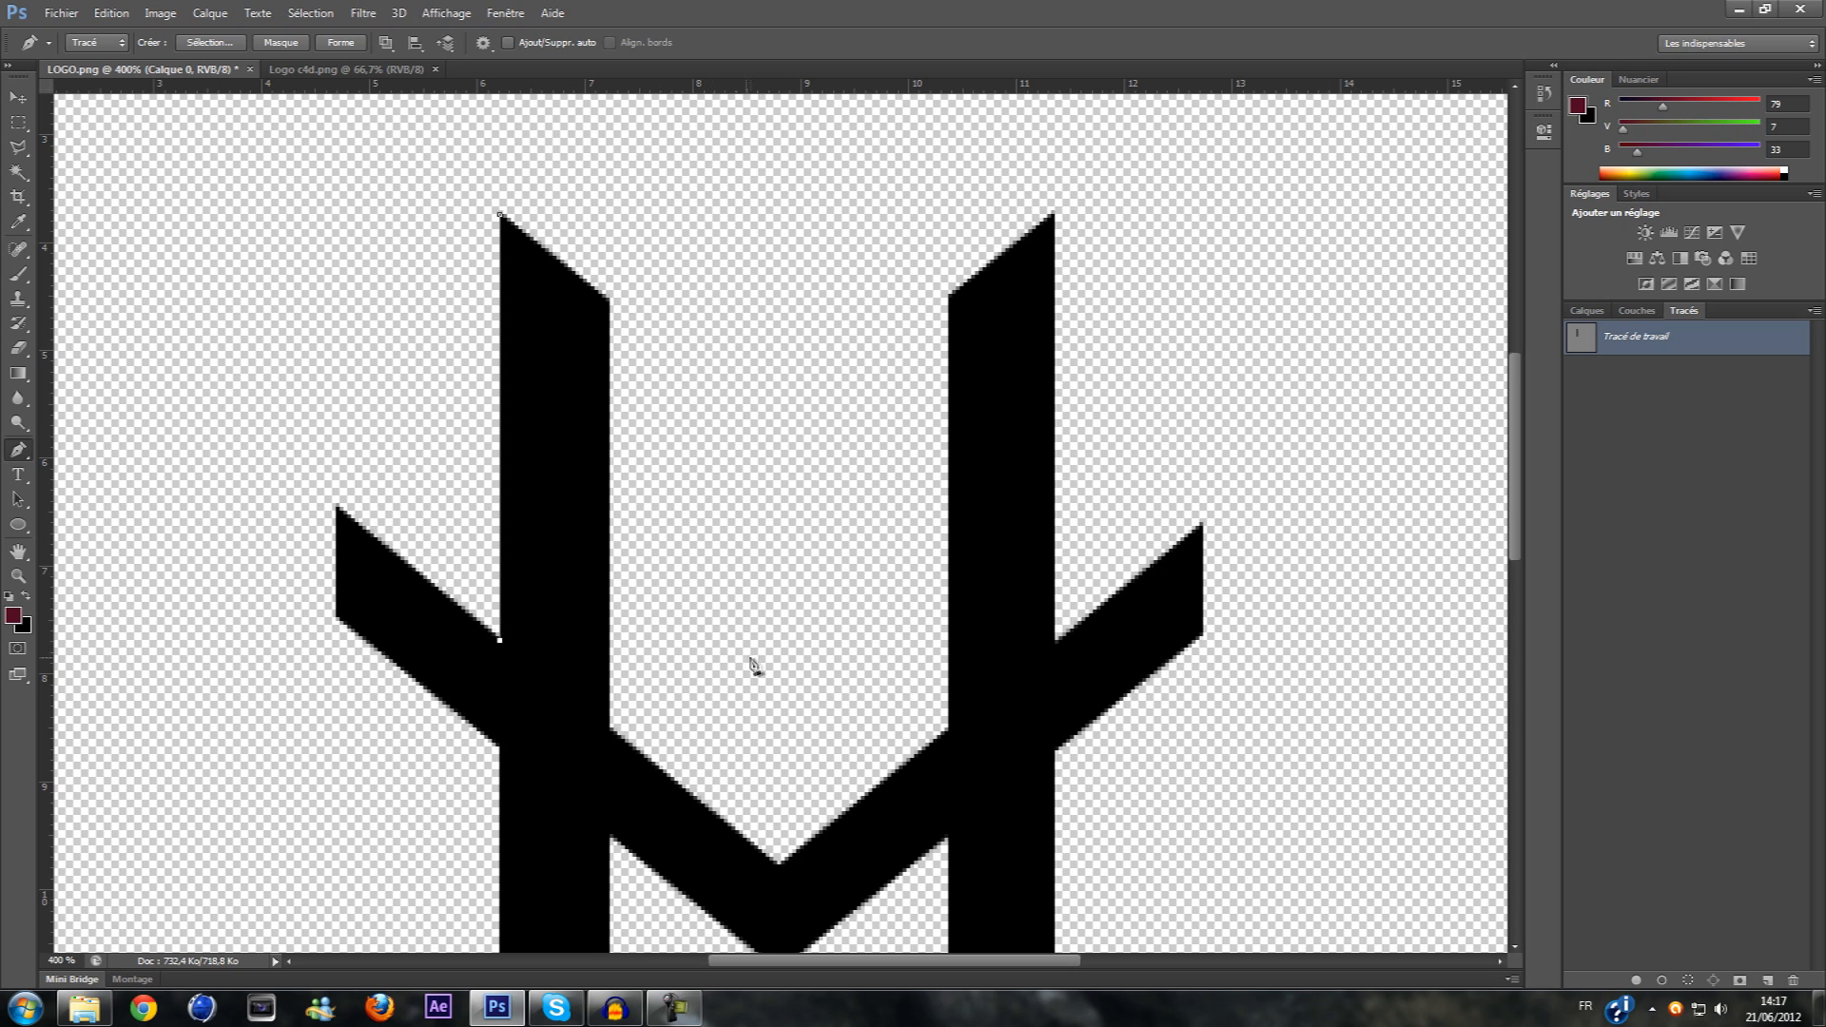
pyautogui.keyDown('shift'); pyautogui.click(857, 640); pyautogui.keyUp('shift')
pyautogui.keyDown('shift'); pyautogui.click(1148, 599); pyautogui.keyUp('shift')
pyautogui.click(1146, 452)
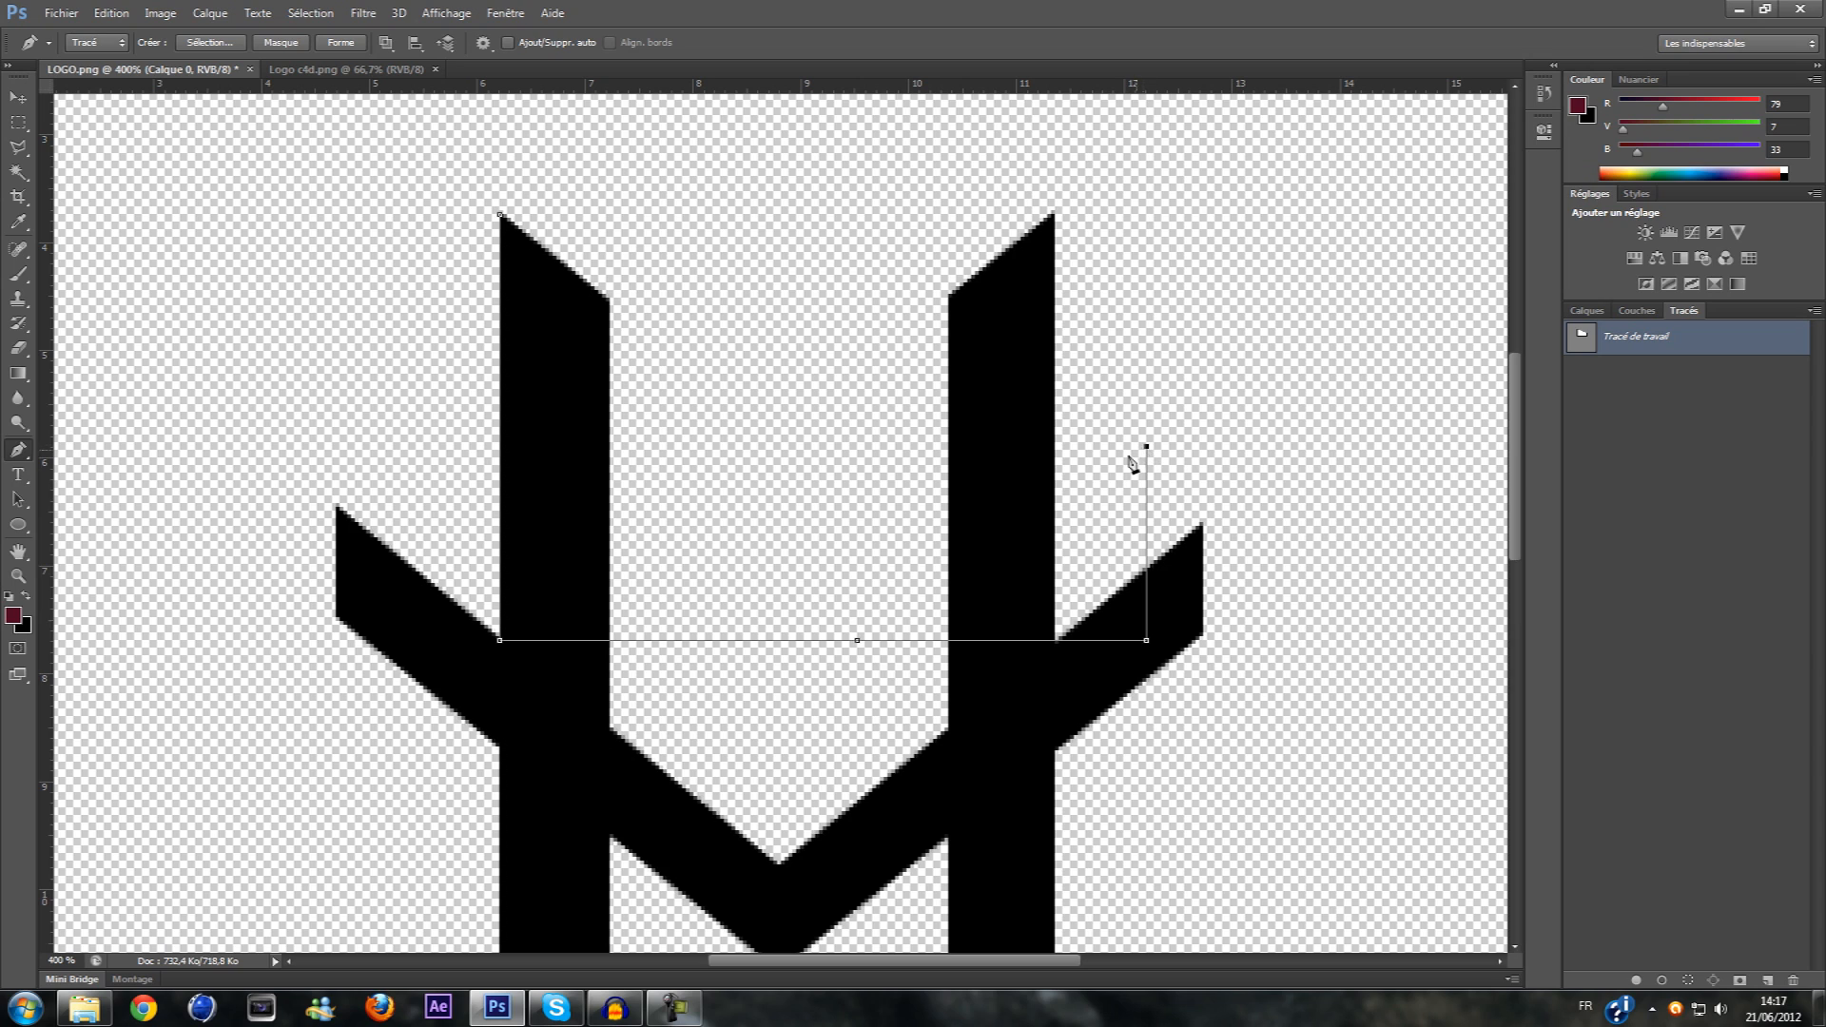
pyautogui.hotkey('ctrl', 'z')
pyautogui.click(1332, 454)
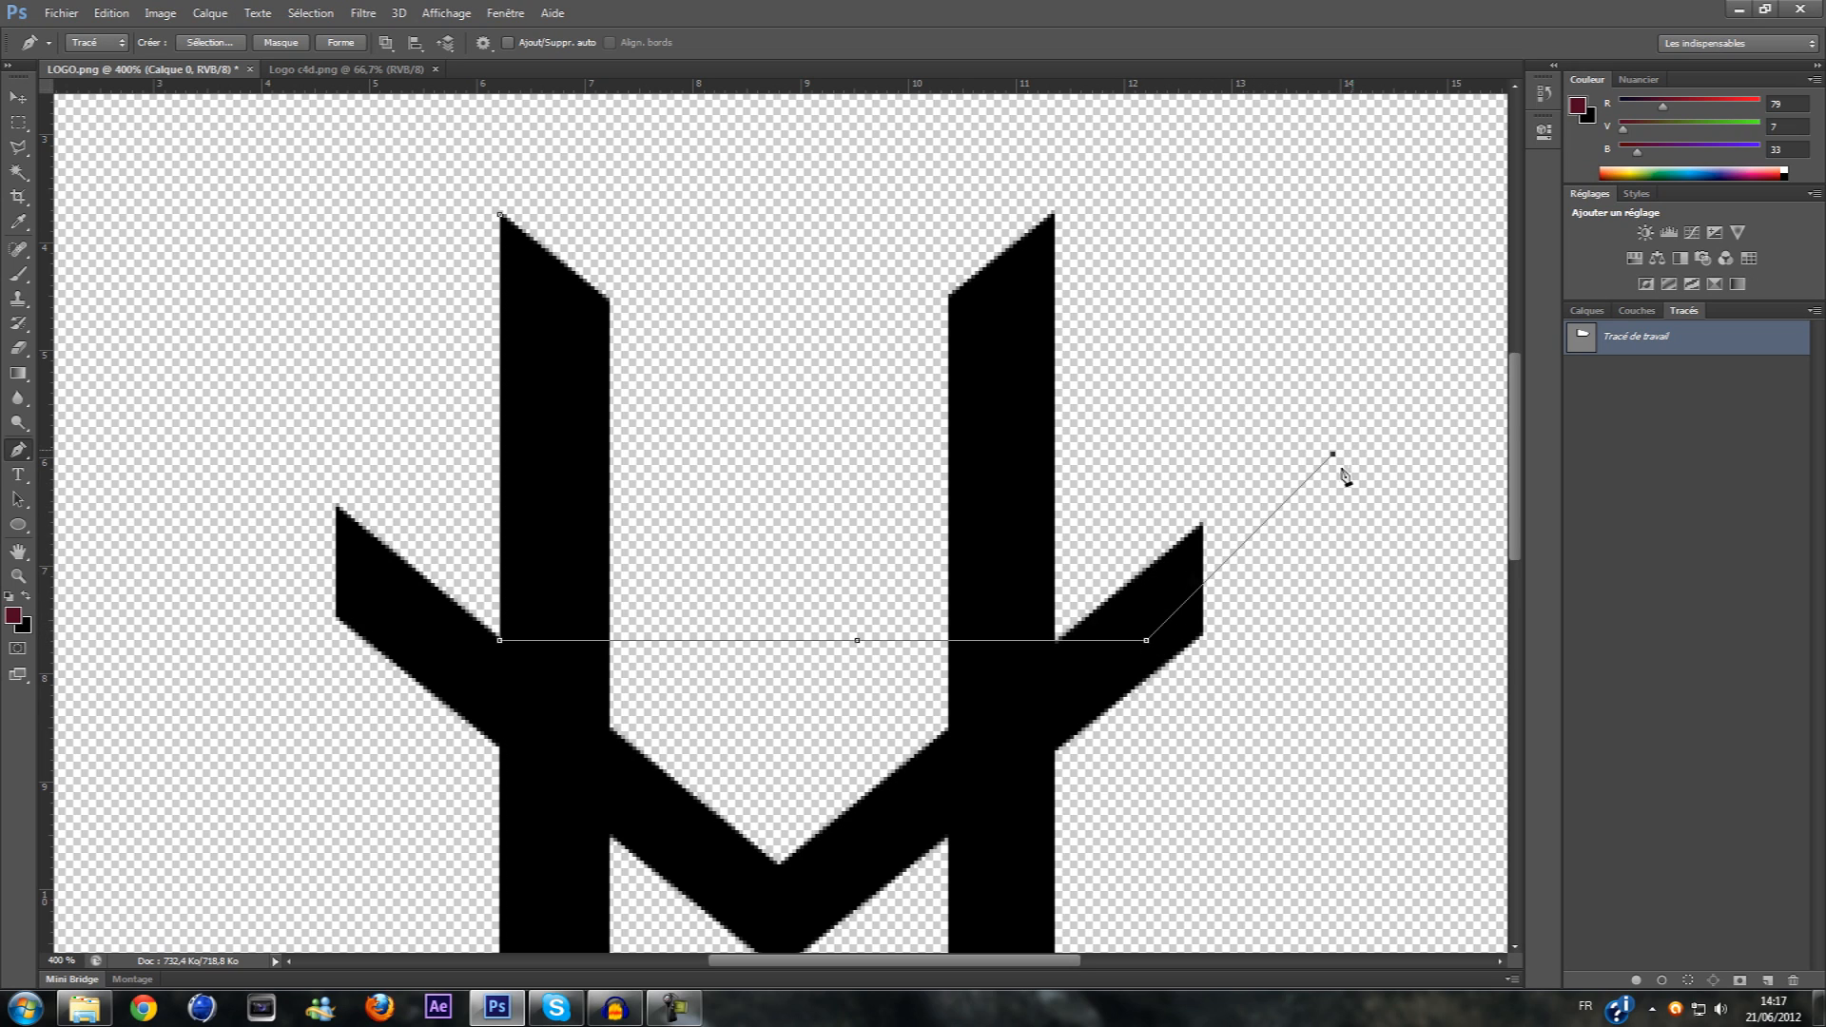
pyautogui.hotkey('ctrl', 'z')
pyautogui.hotkey('ctrl', 'alt', 'z')
pyautogui.hotkey('ctrl', 'alt', 'z')
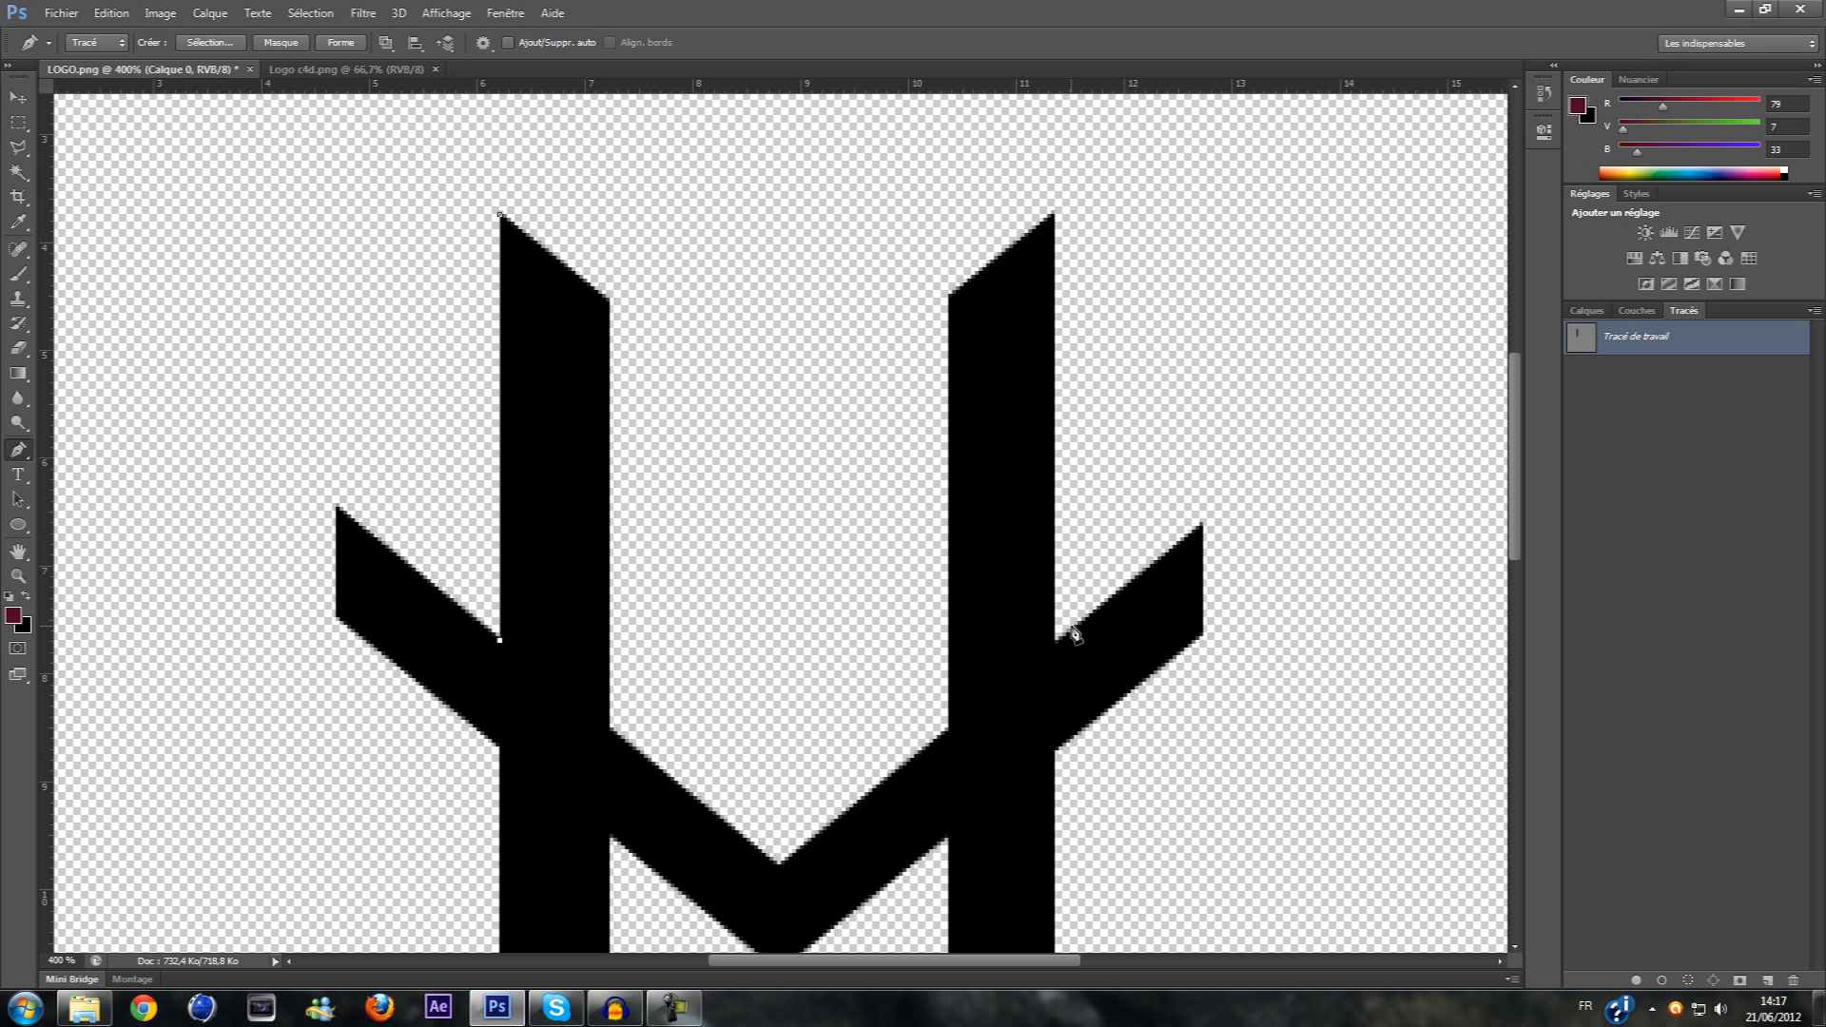
# Continue the path around the logo's left arm, placing anchor points on its two outer corners
pyautogui.scroll(-5, 1131, 714)
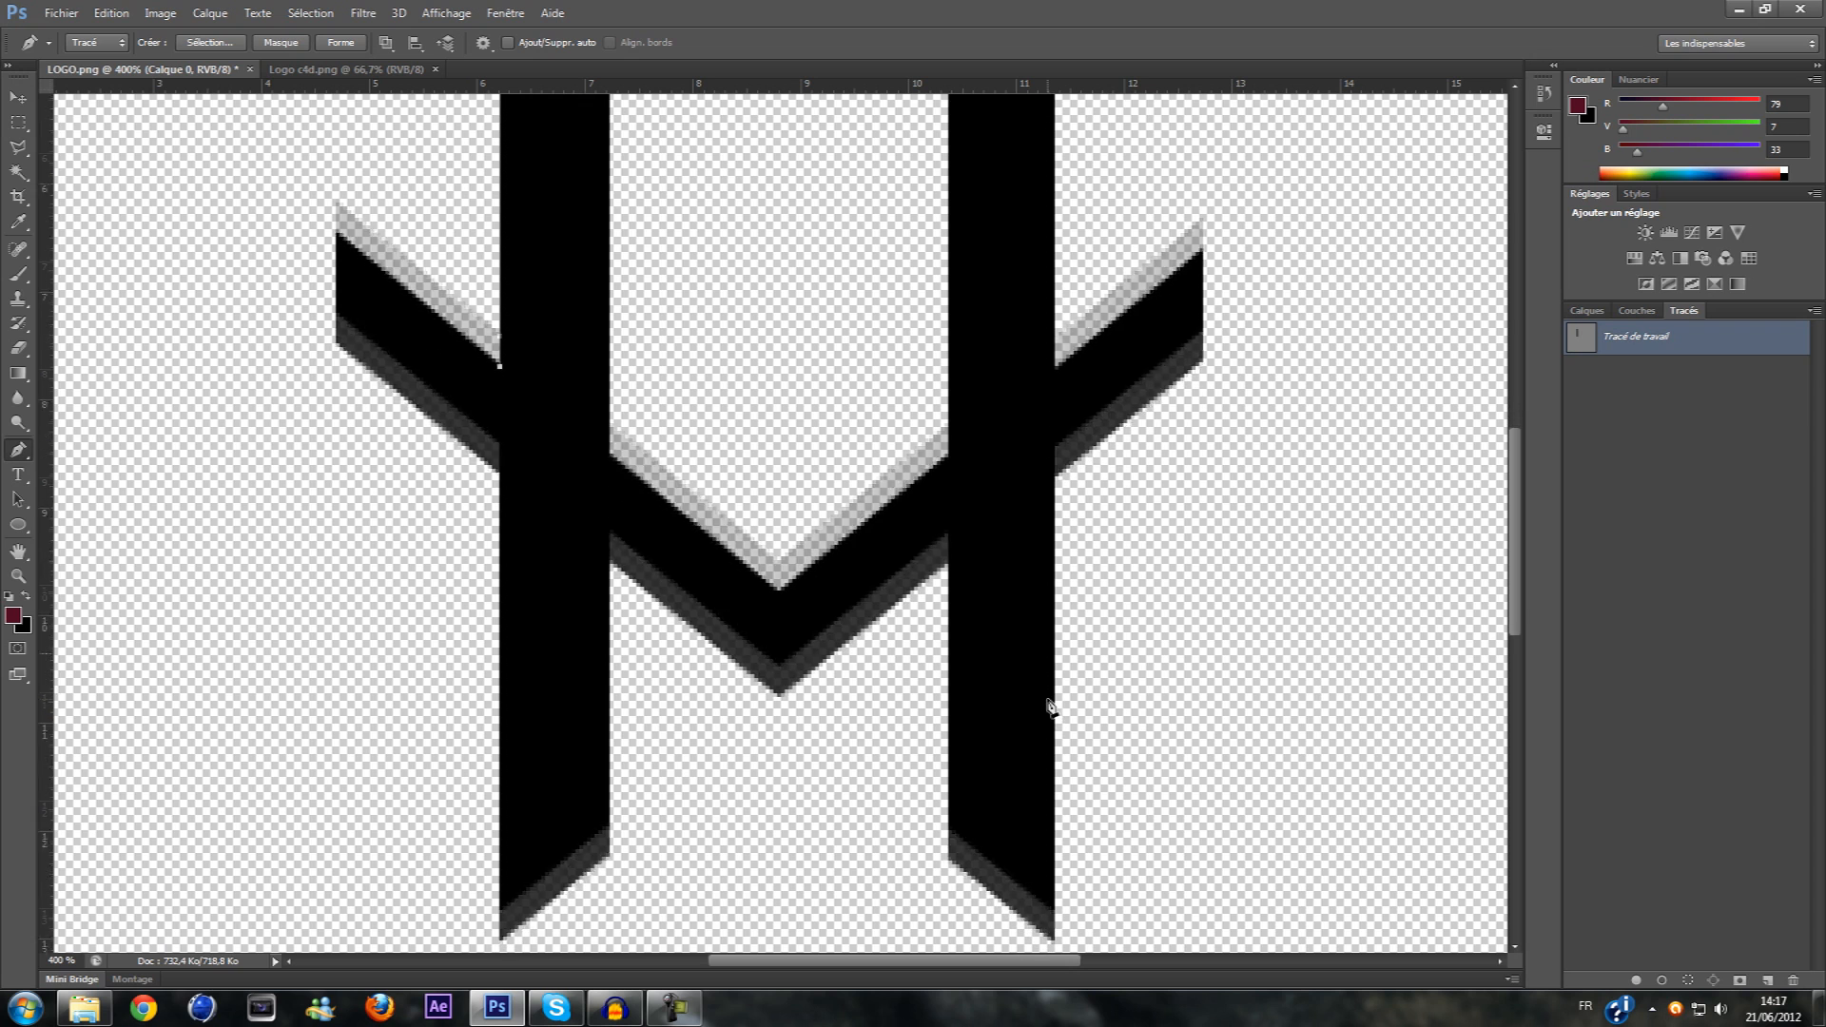
pyautogui.scroll(3, 614, 629)
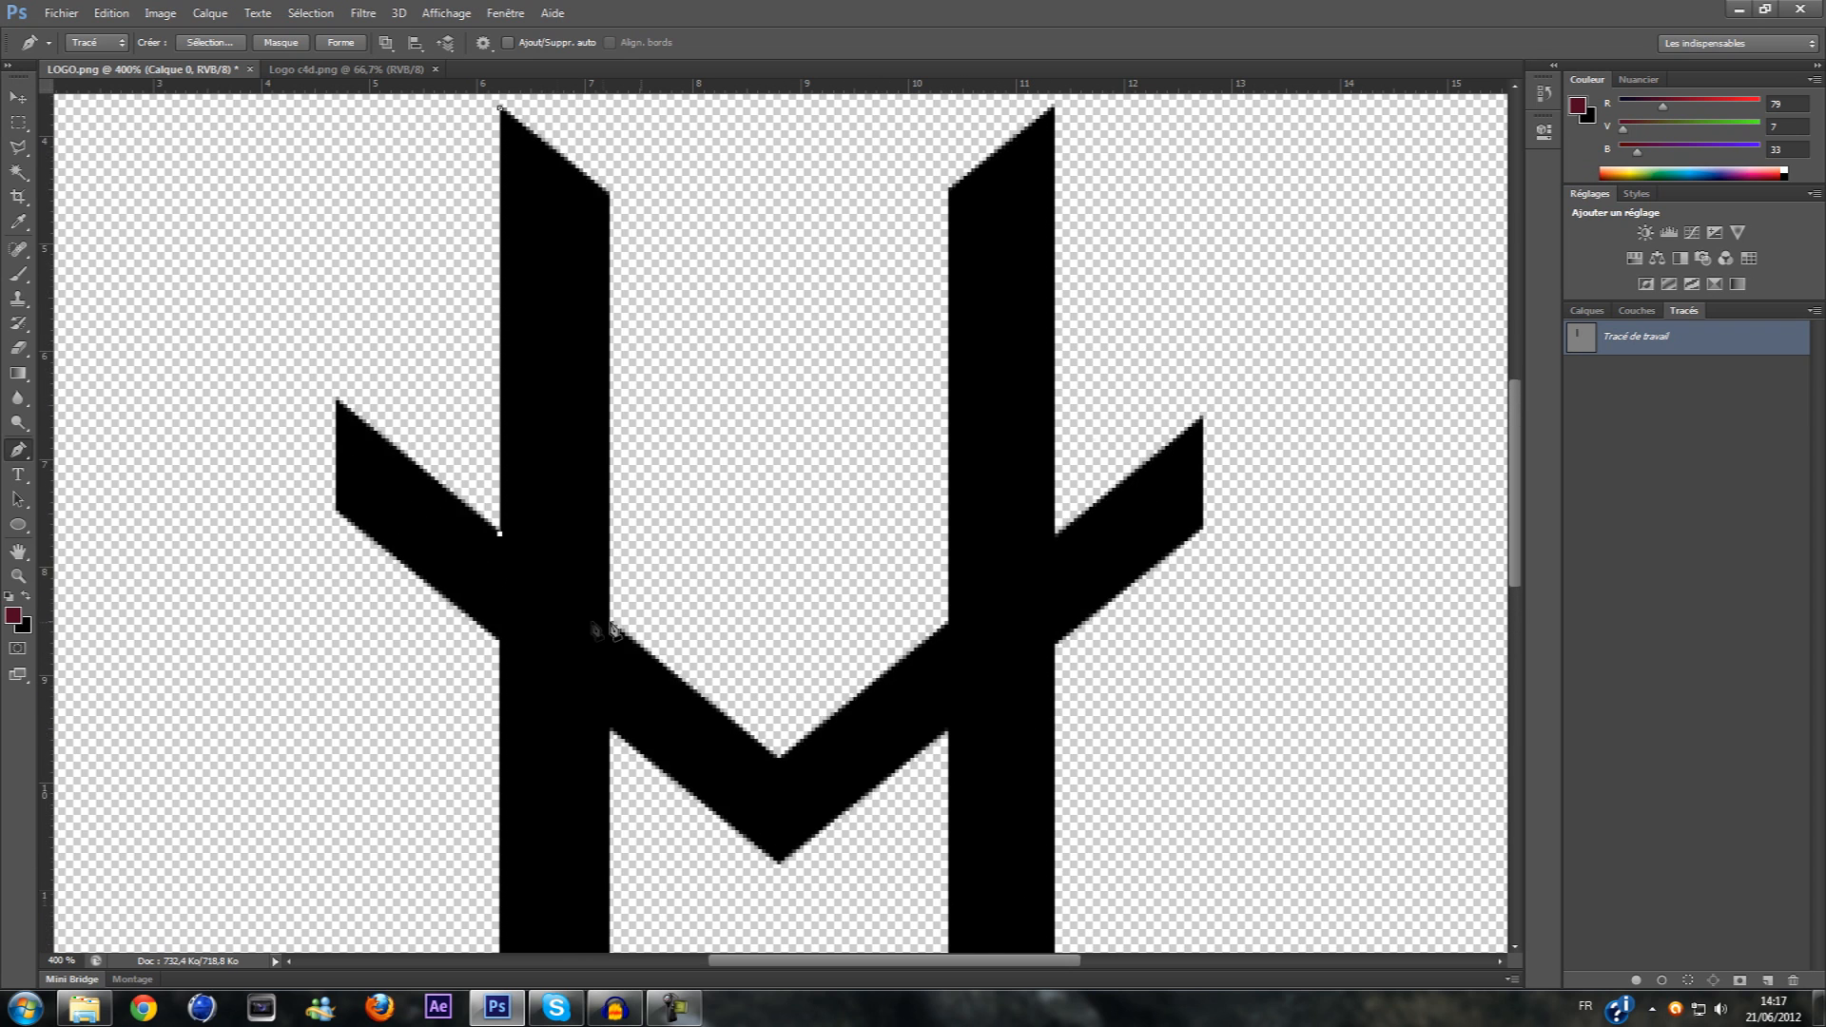
pyautogui.scroll(2, 614, 629)
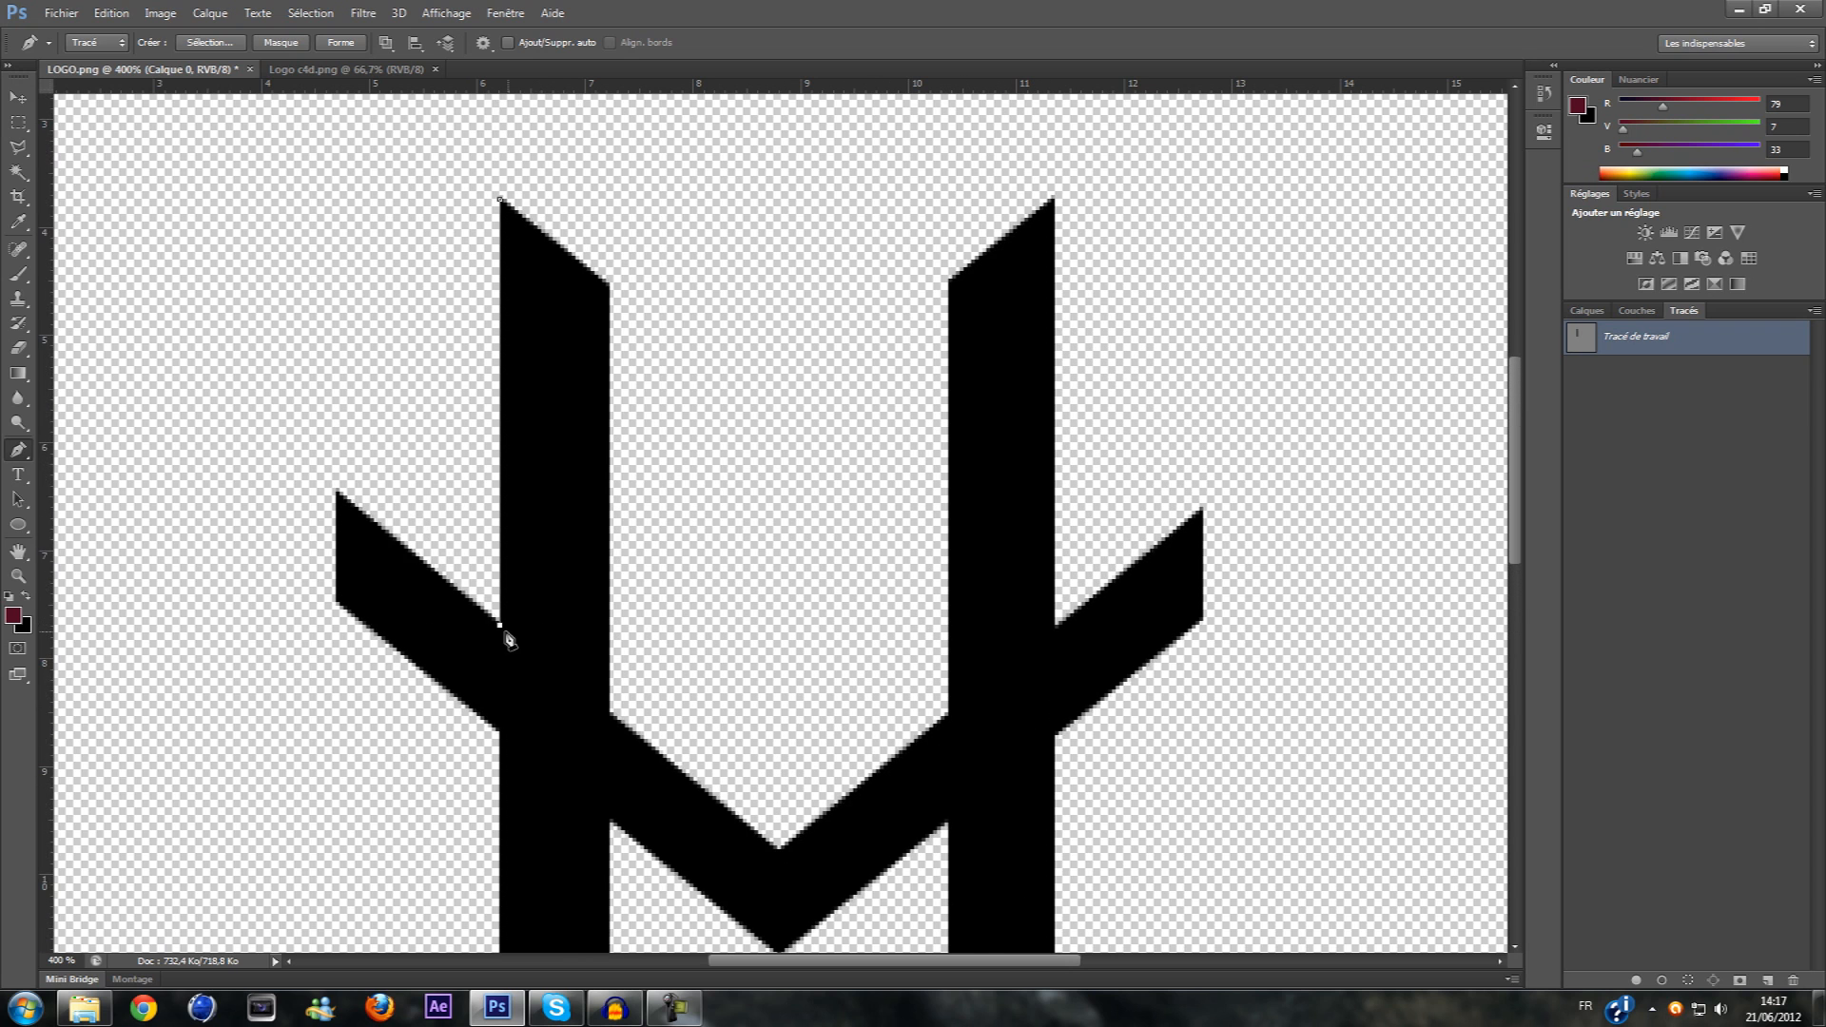
pyautogui.click(336, 490)
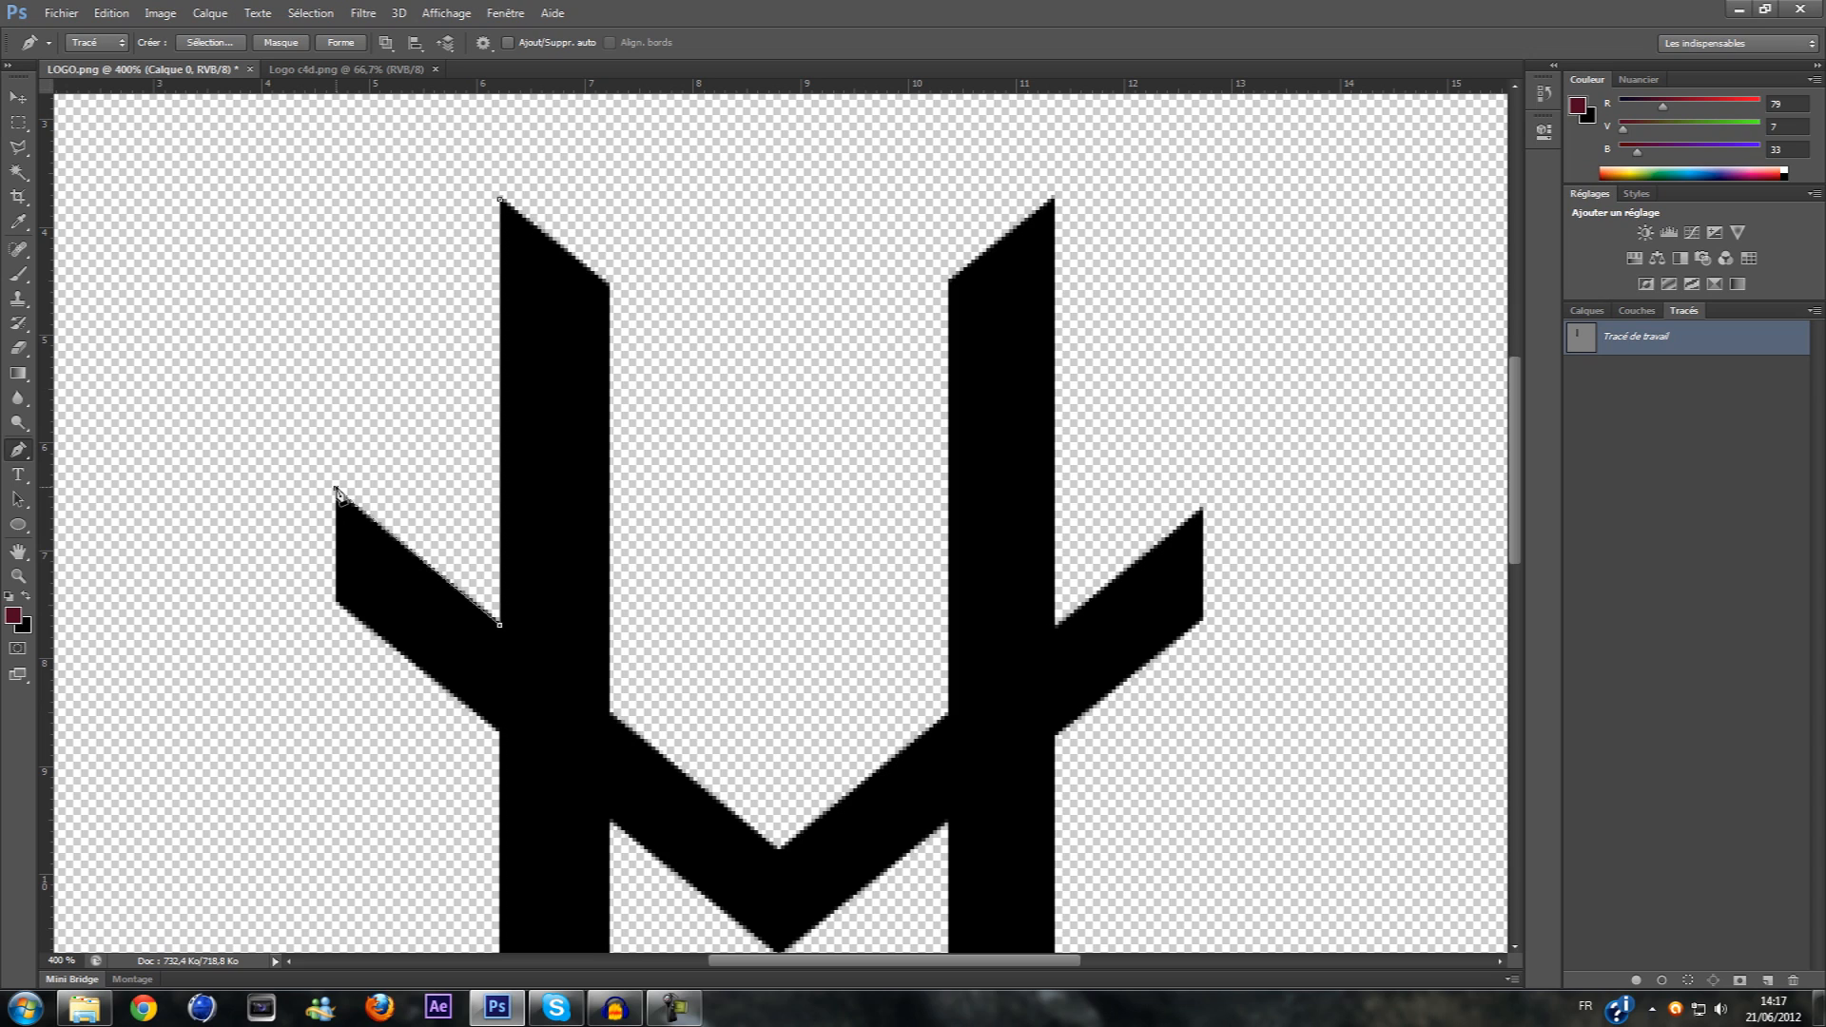
pyautogui.click(335, 602)
# Trace the left bar's lower half, the underside of the central V and the right bar's lower half with straight segments
pyautogui.scroll(-5, 501, 738)
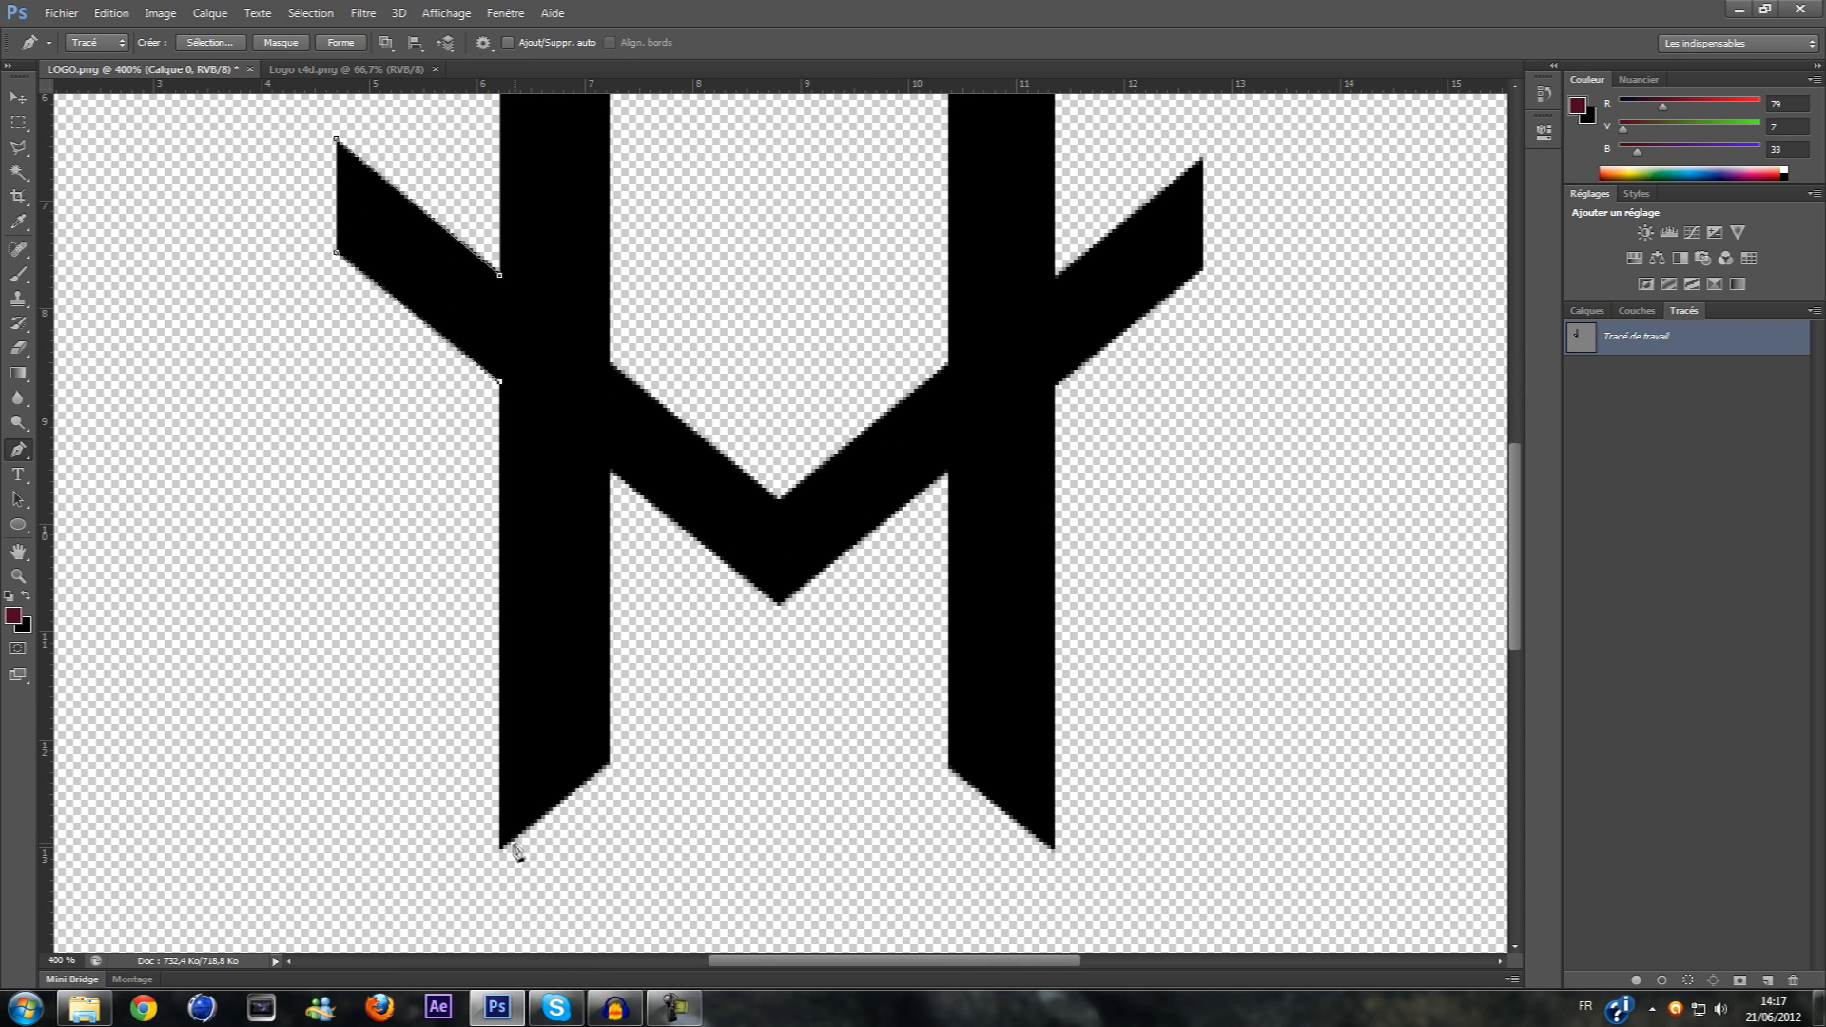
pyautogui.click(501, 850)
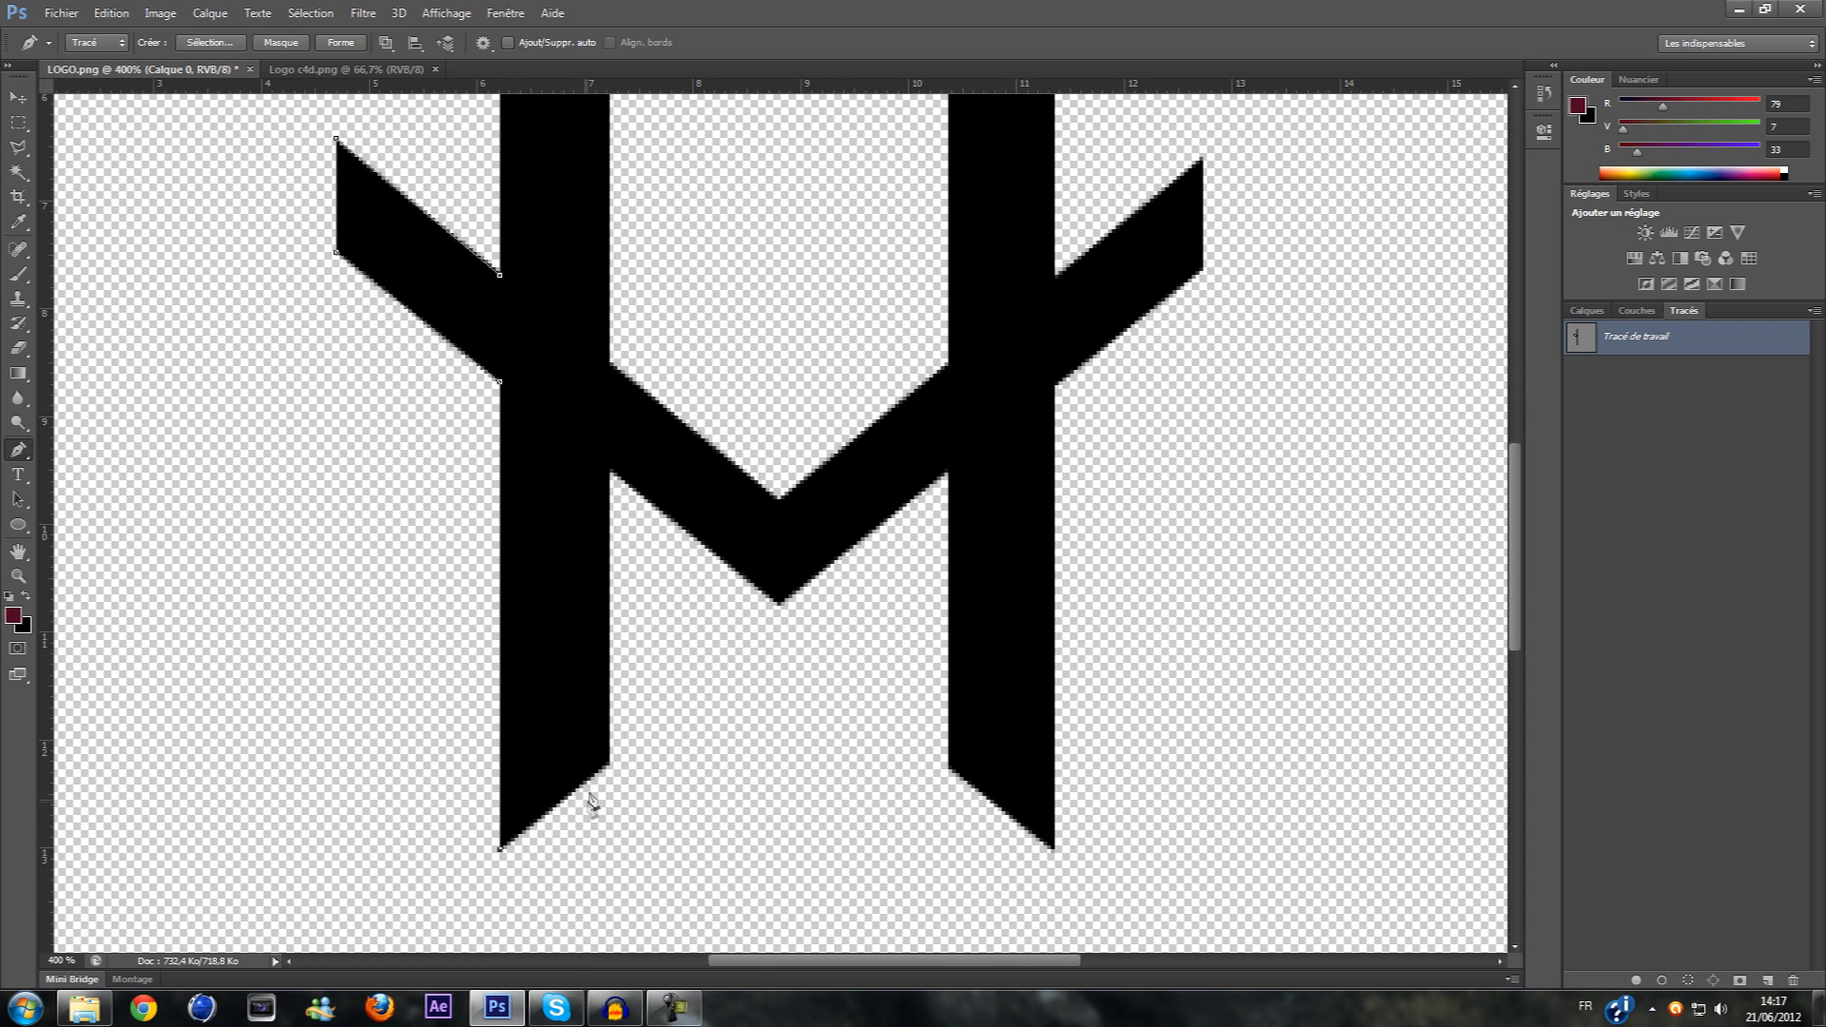
pyautogui.click(609, 763)
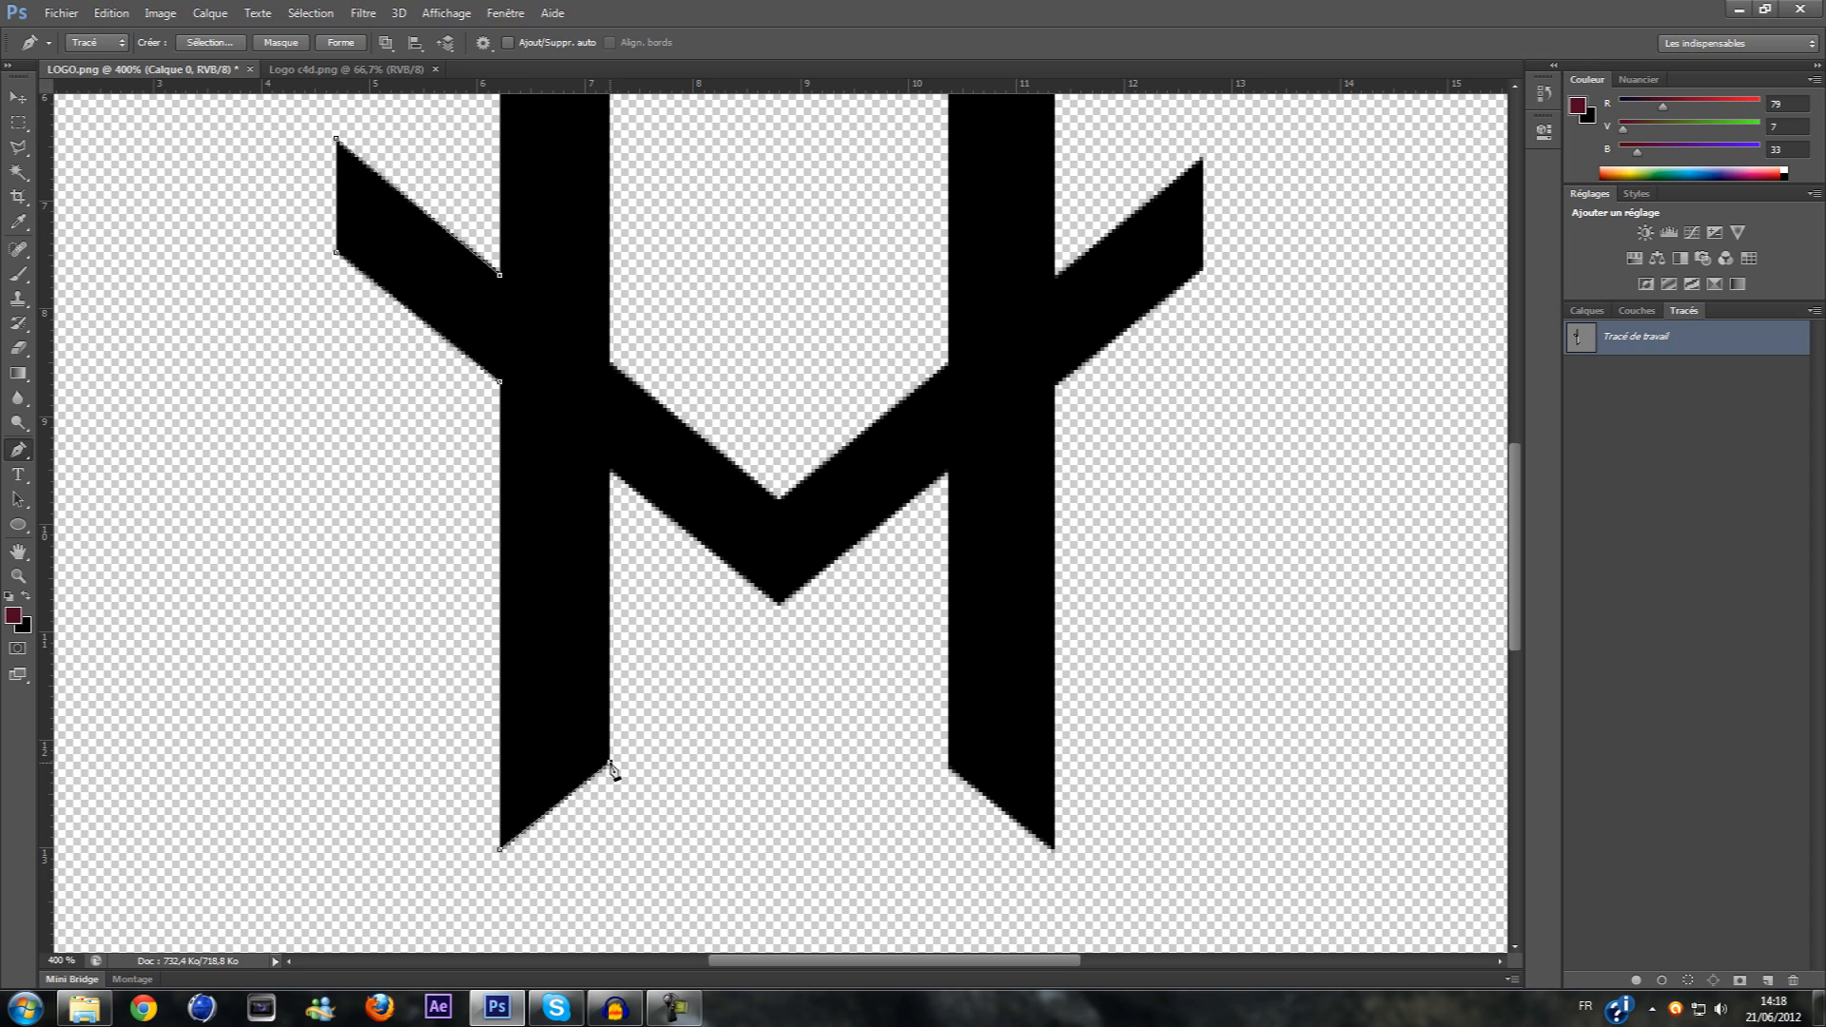
pyautogui.click(610, 470)
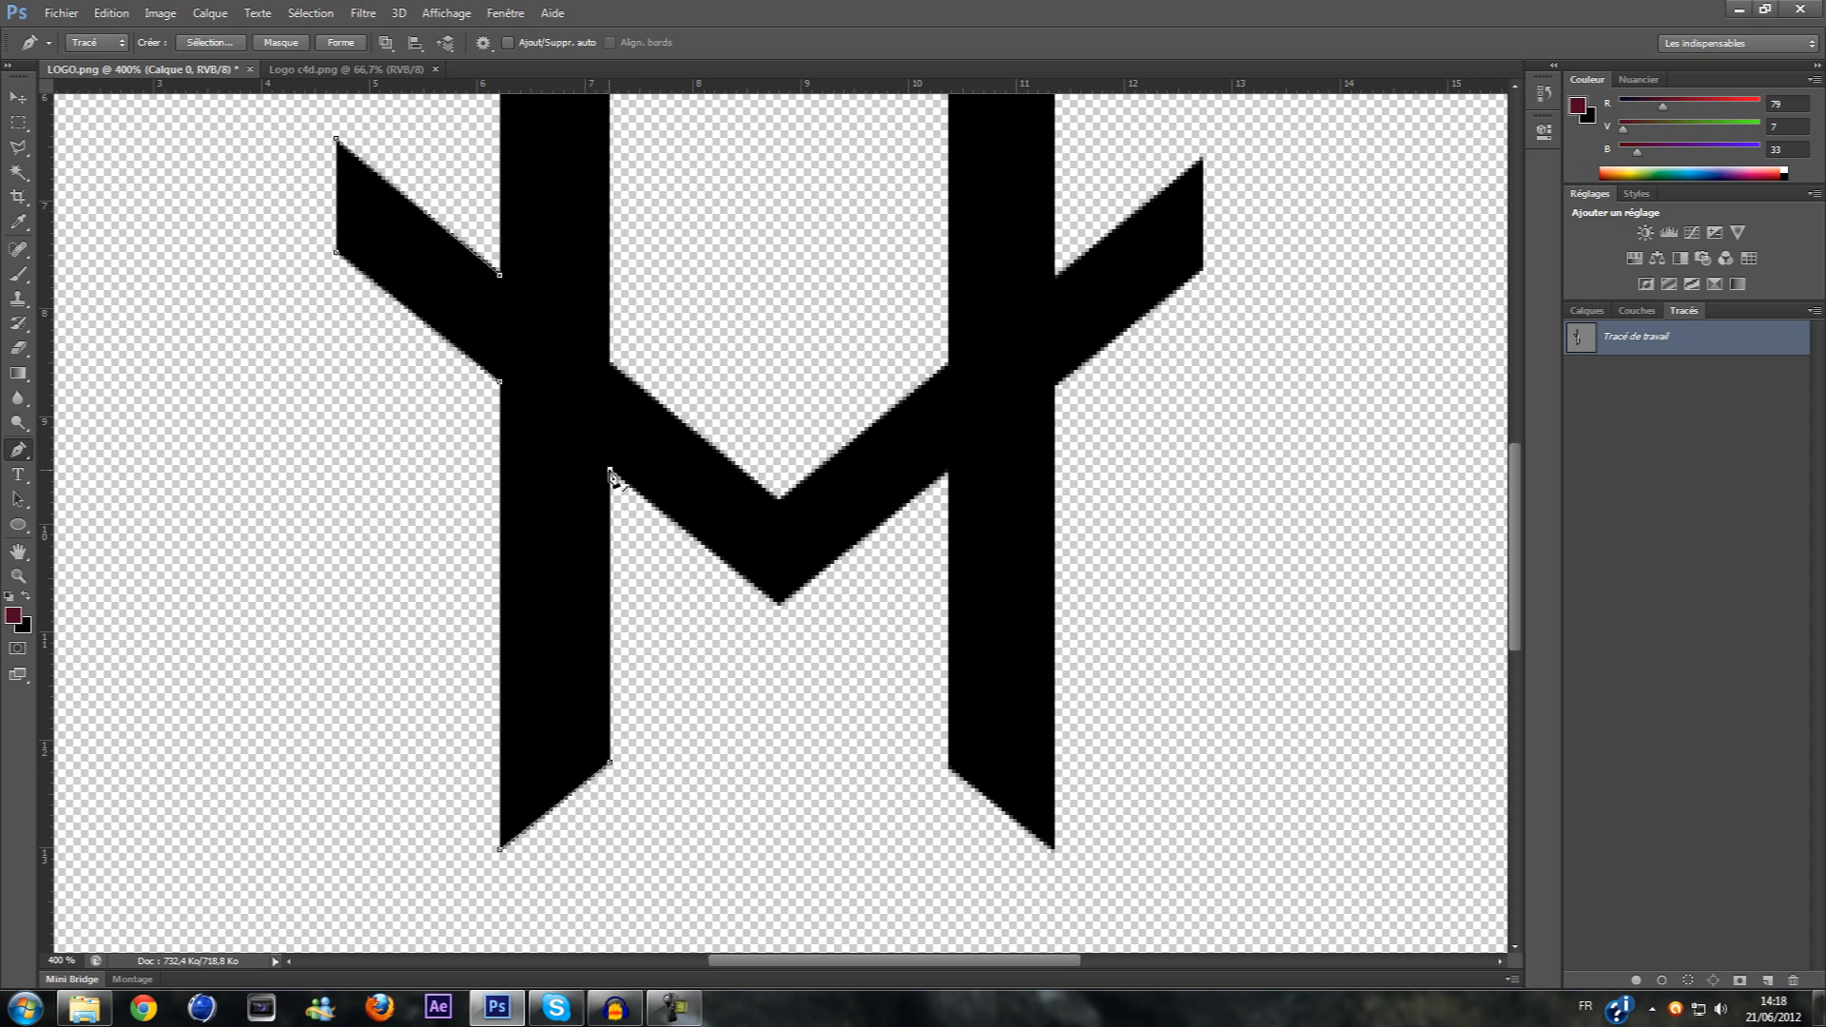
pyautogui.click(778, 606)
pyautogui.click(949, 472)
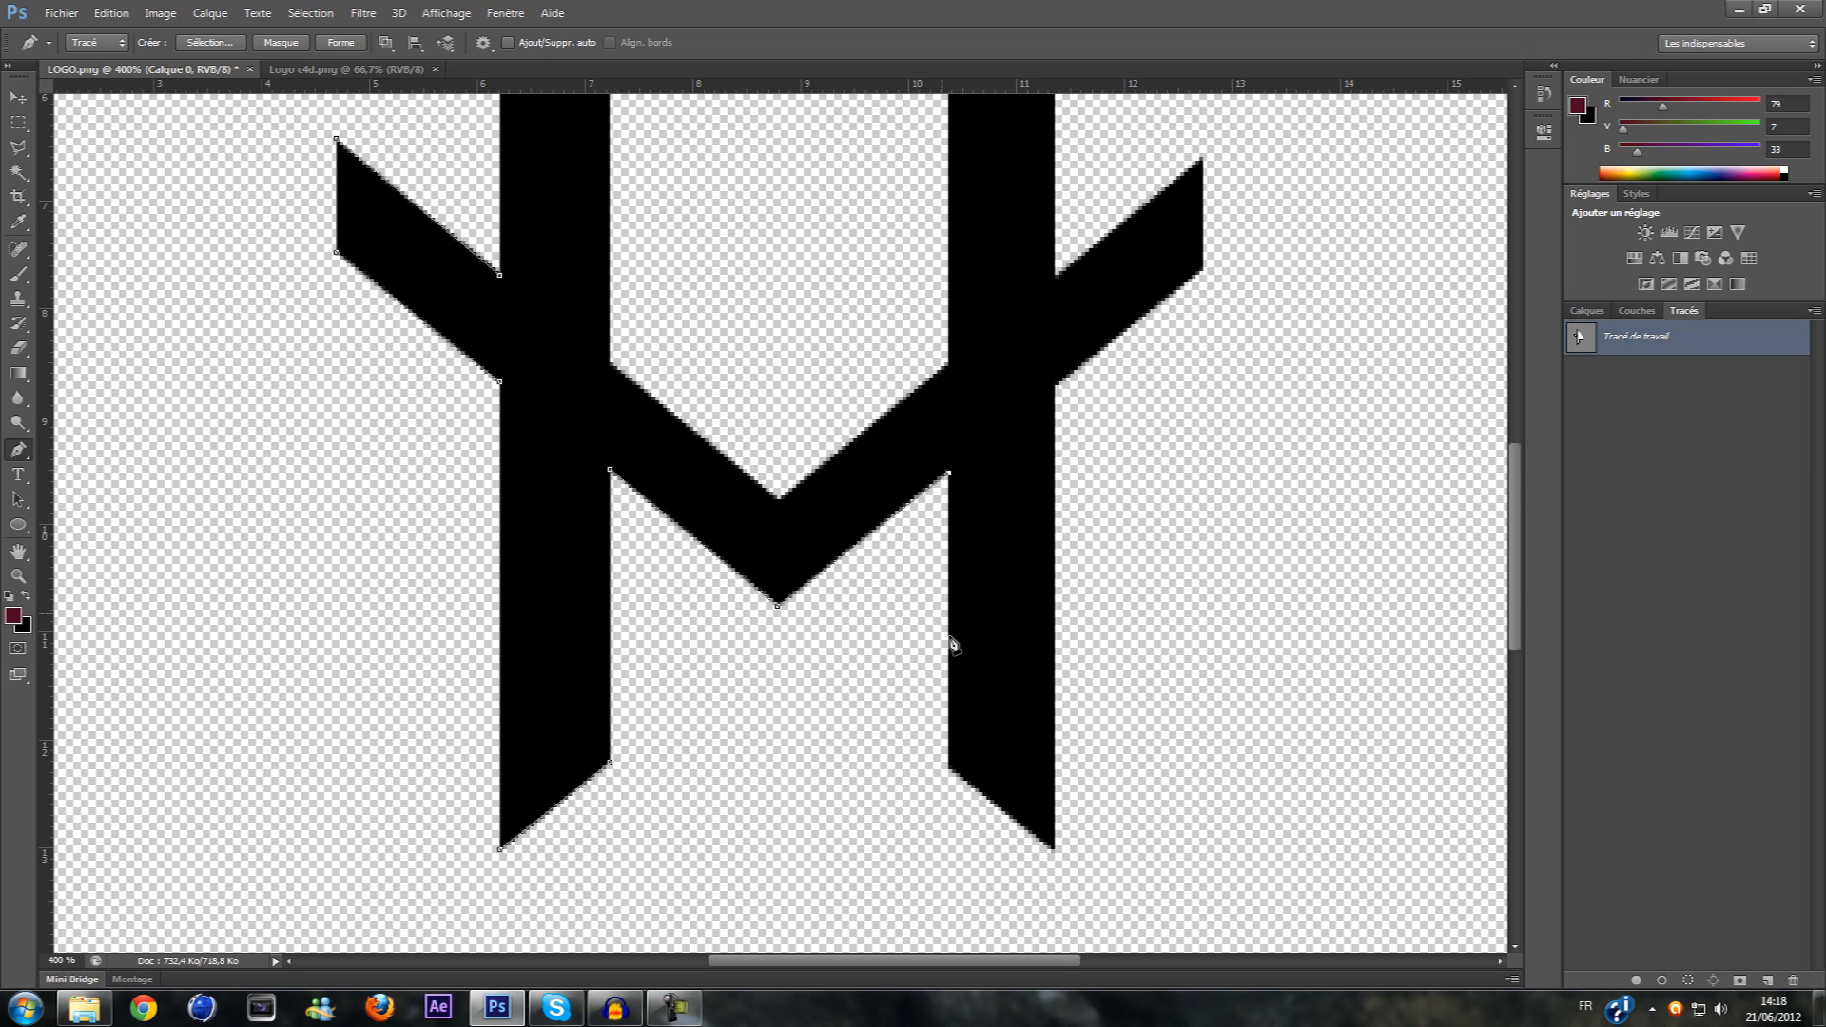
pyautogui.click(949, 769)
# Continue the path around the logo's right arm, back to its upper junction with the right bar
pyautogui.scroll(4, 1070, 509)
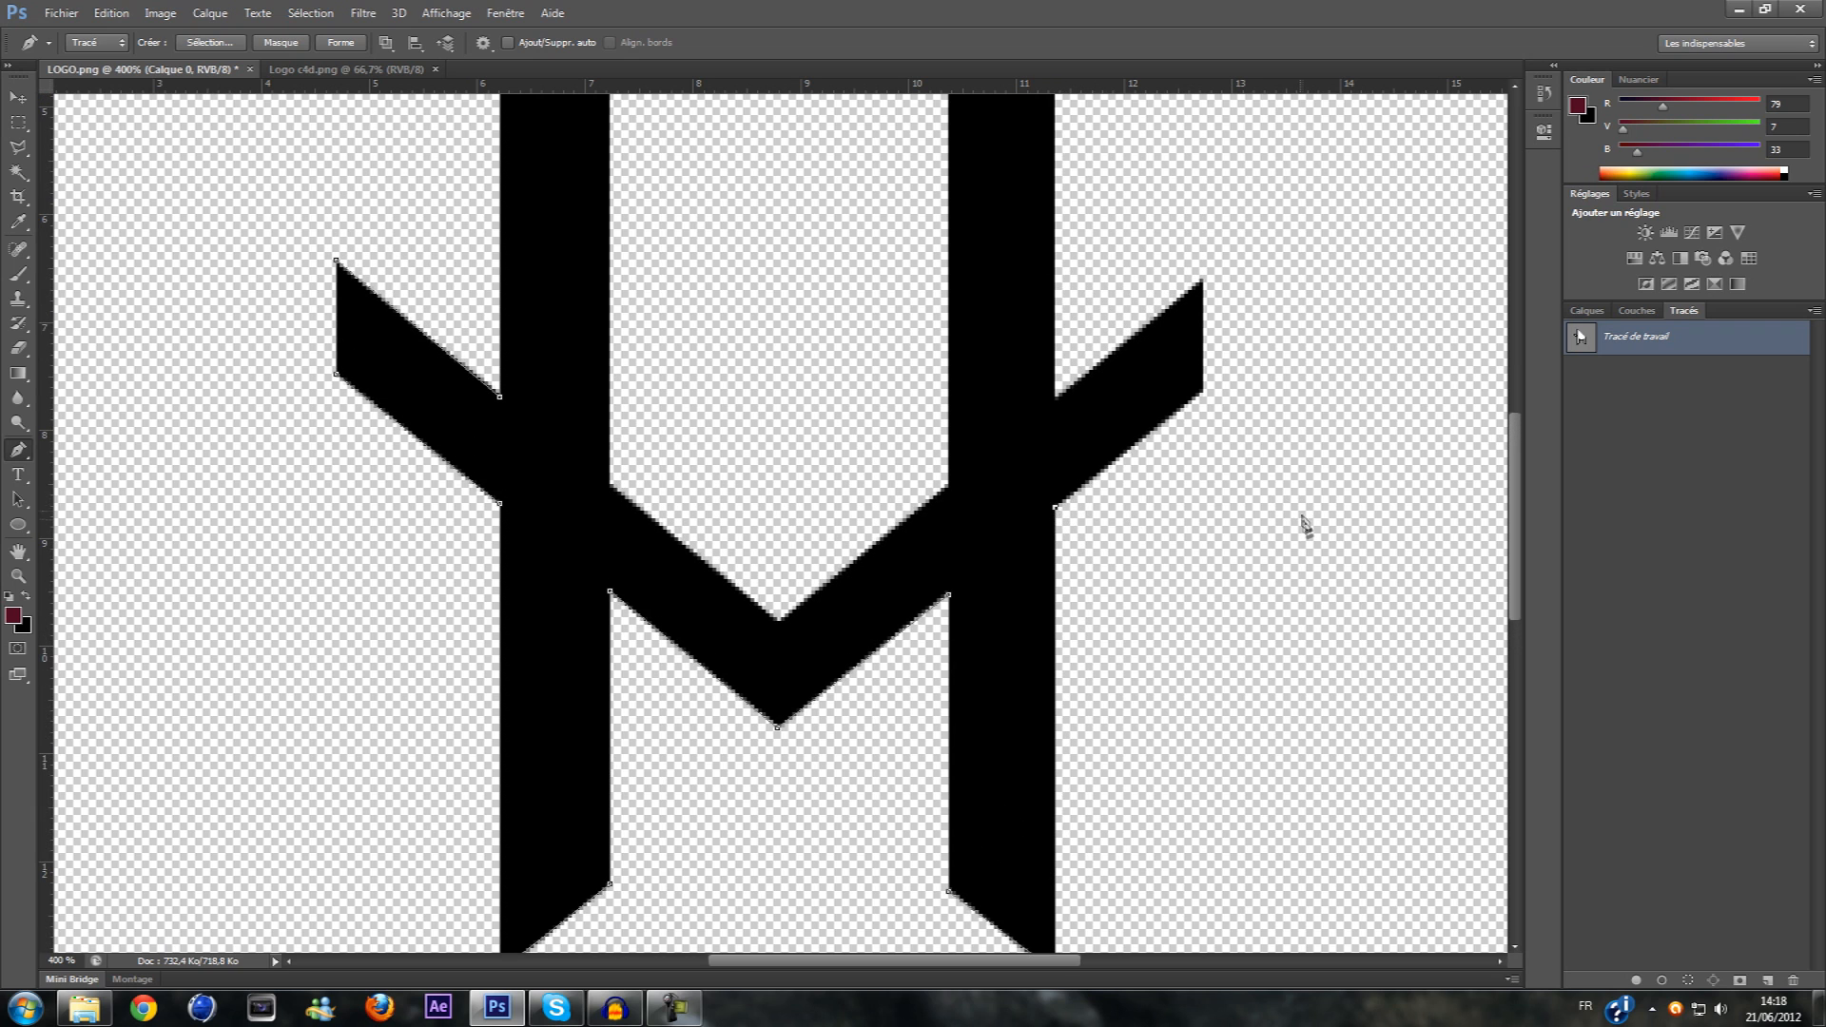
pyautogui.scroll(2, 1275, 505)
pyautogui.scroll(2, 1262, 504)
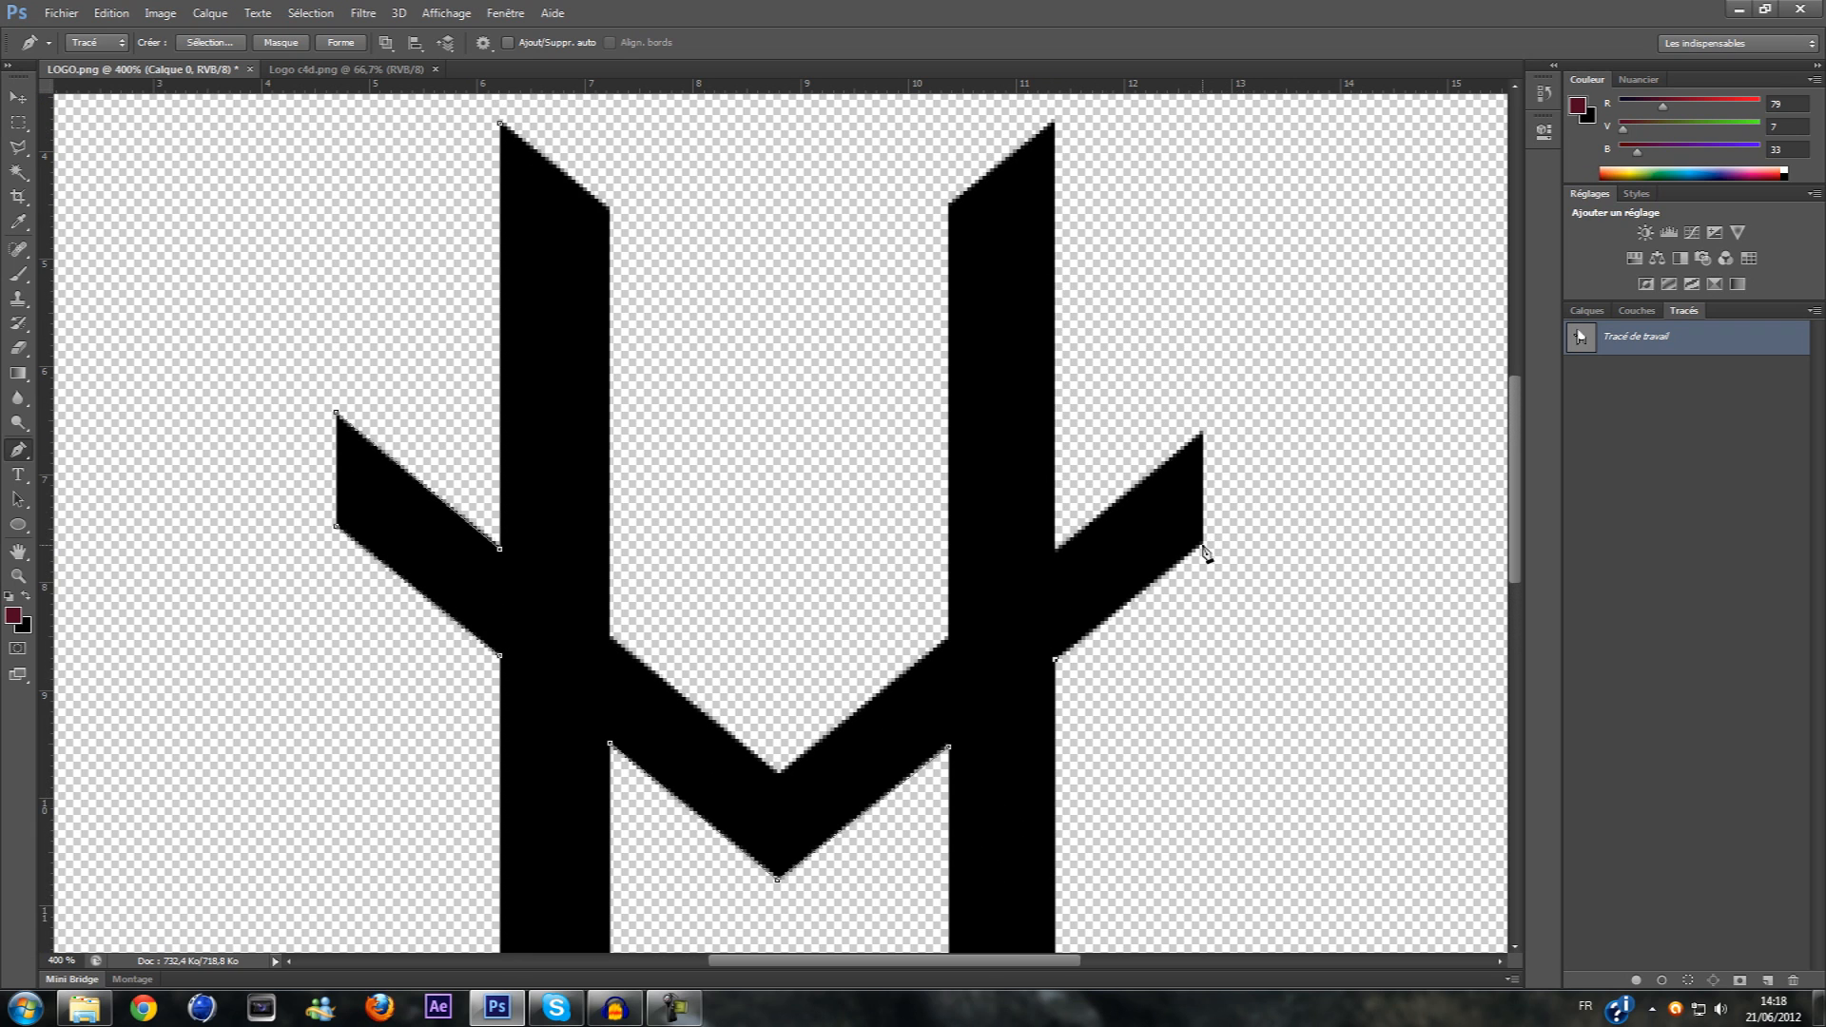
pyautogui.click(1203, 432)
pyautogui.scroll(3, 1065, 518)
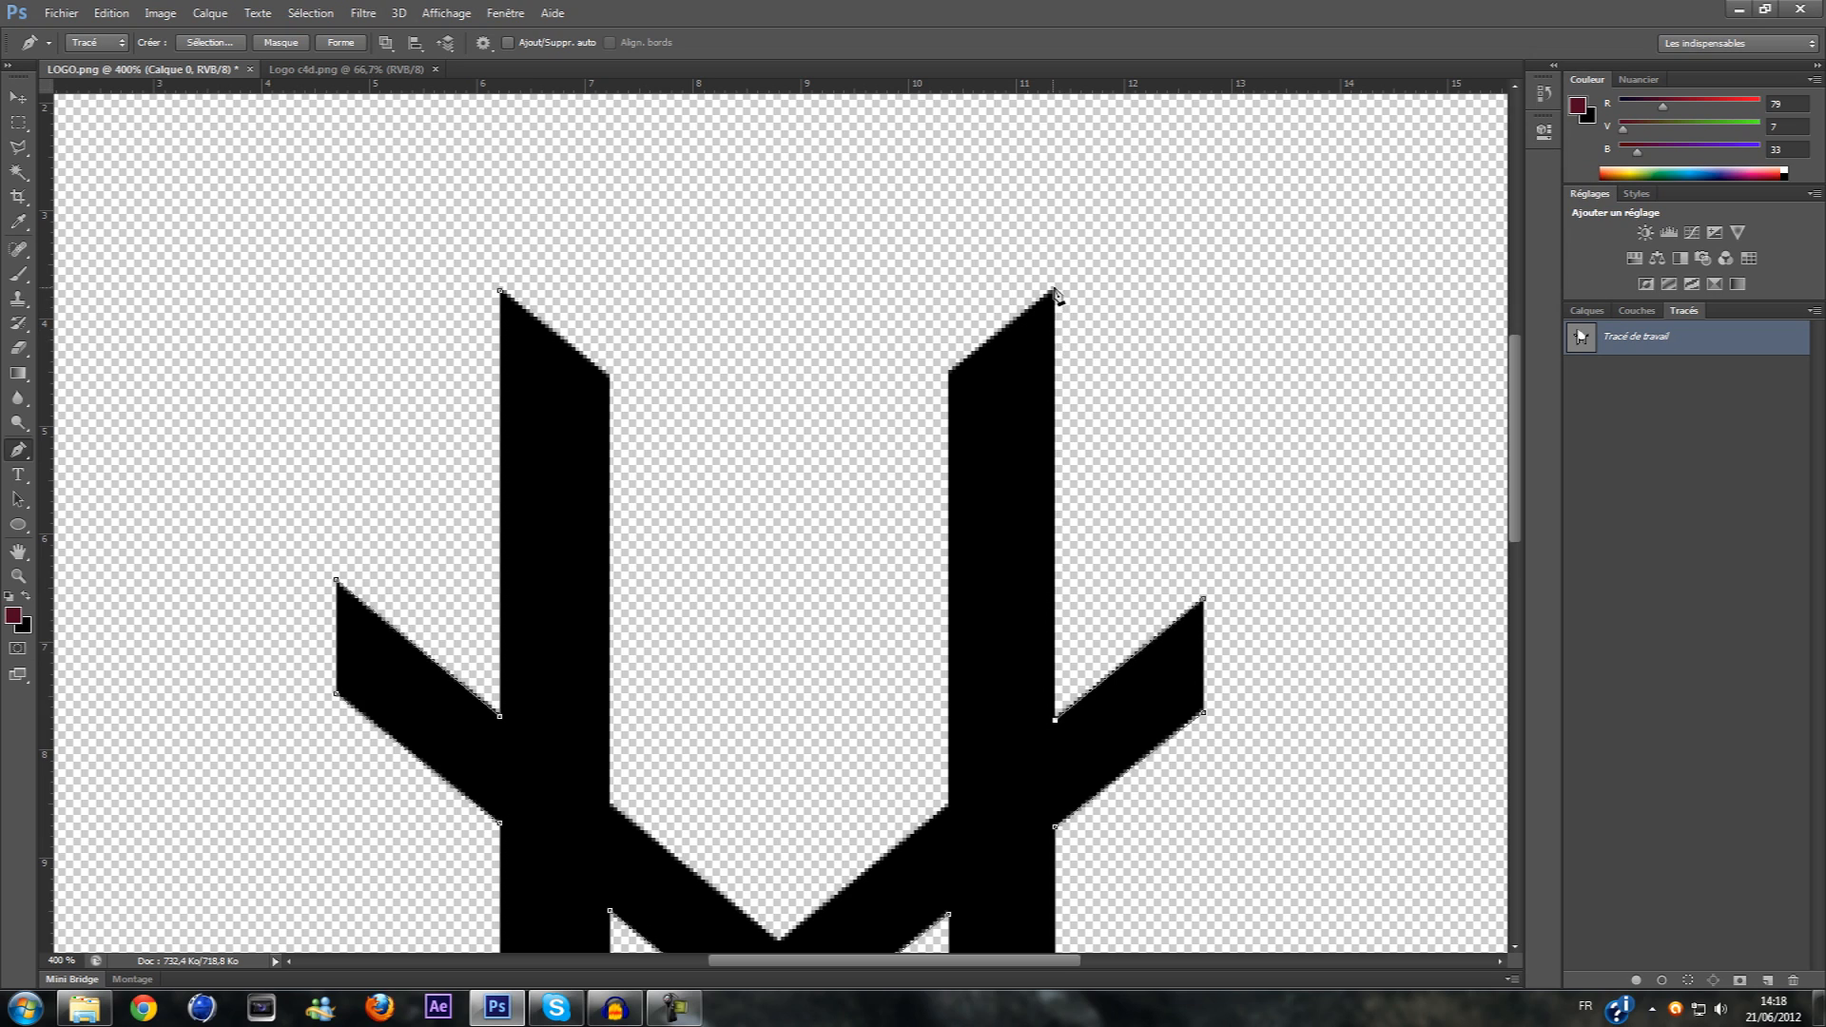
# Trace the upper half of the right bar over its slanted end and down the inner edge to the central V
pyautogui.click(1053, 290)
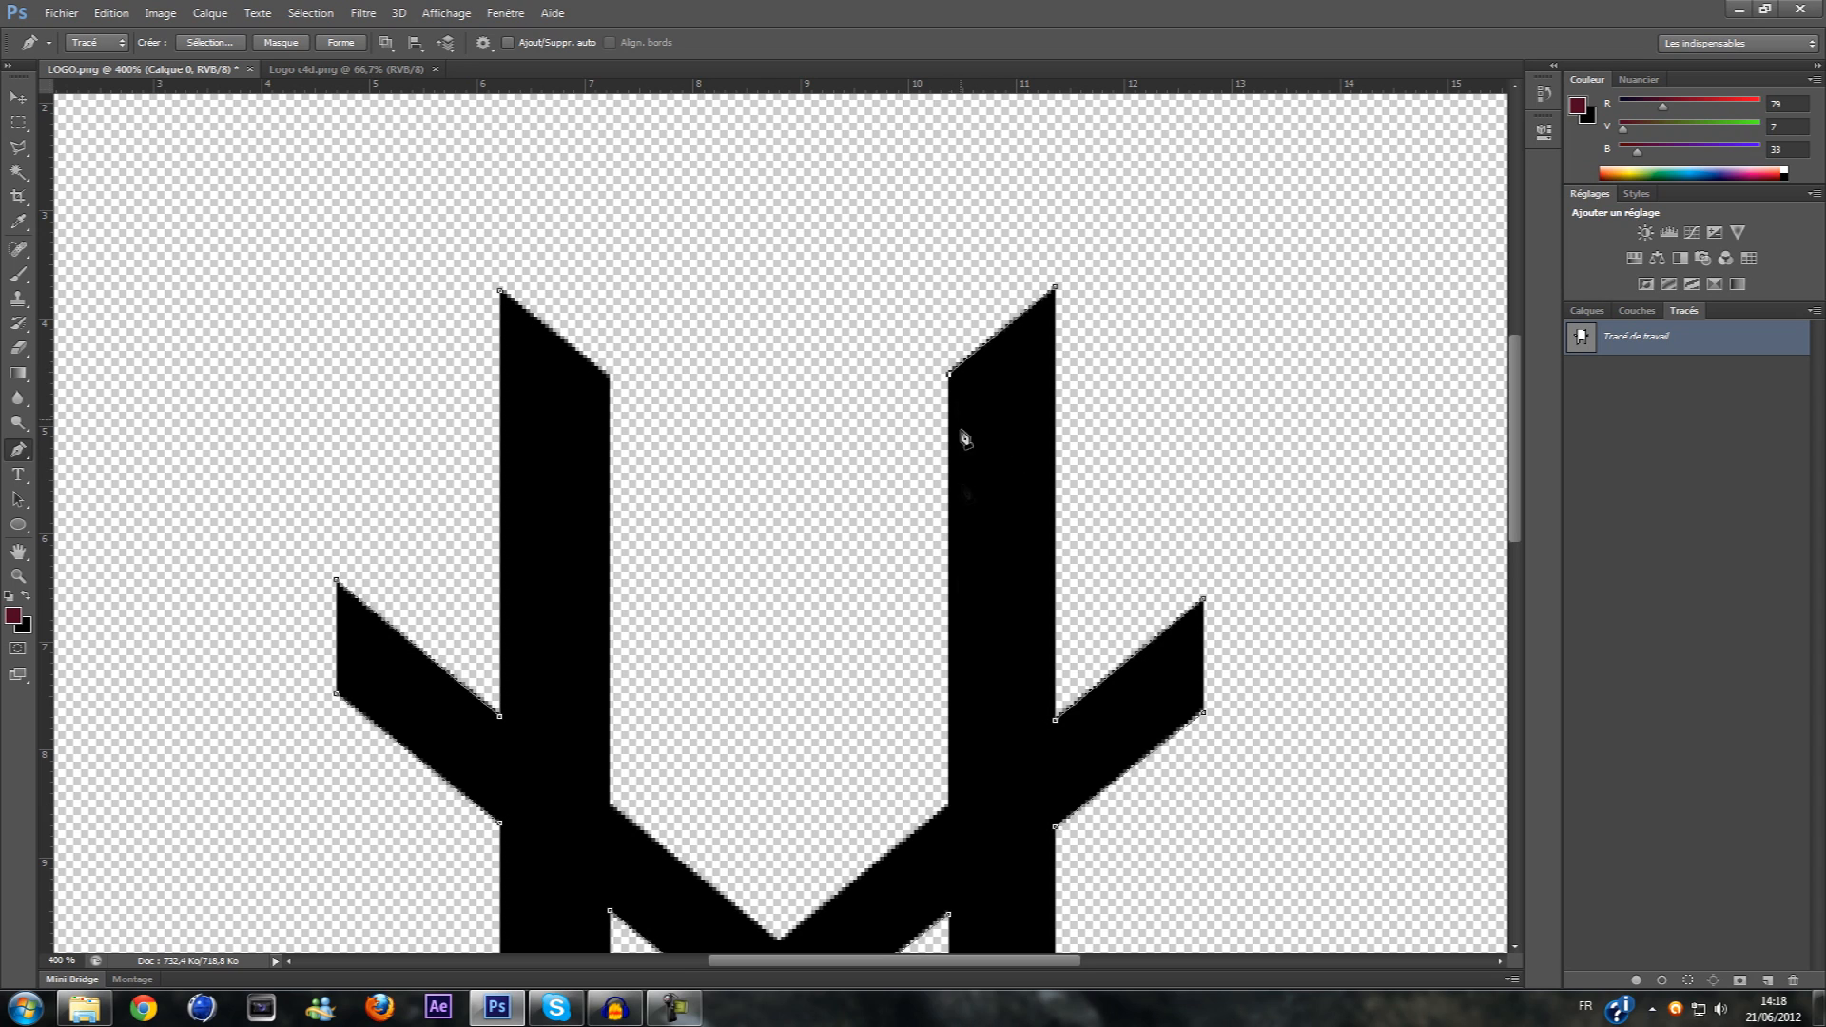
pyautogui.scroll(-1, 956, 718)
pyautogui.click(951, 716)
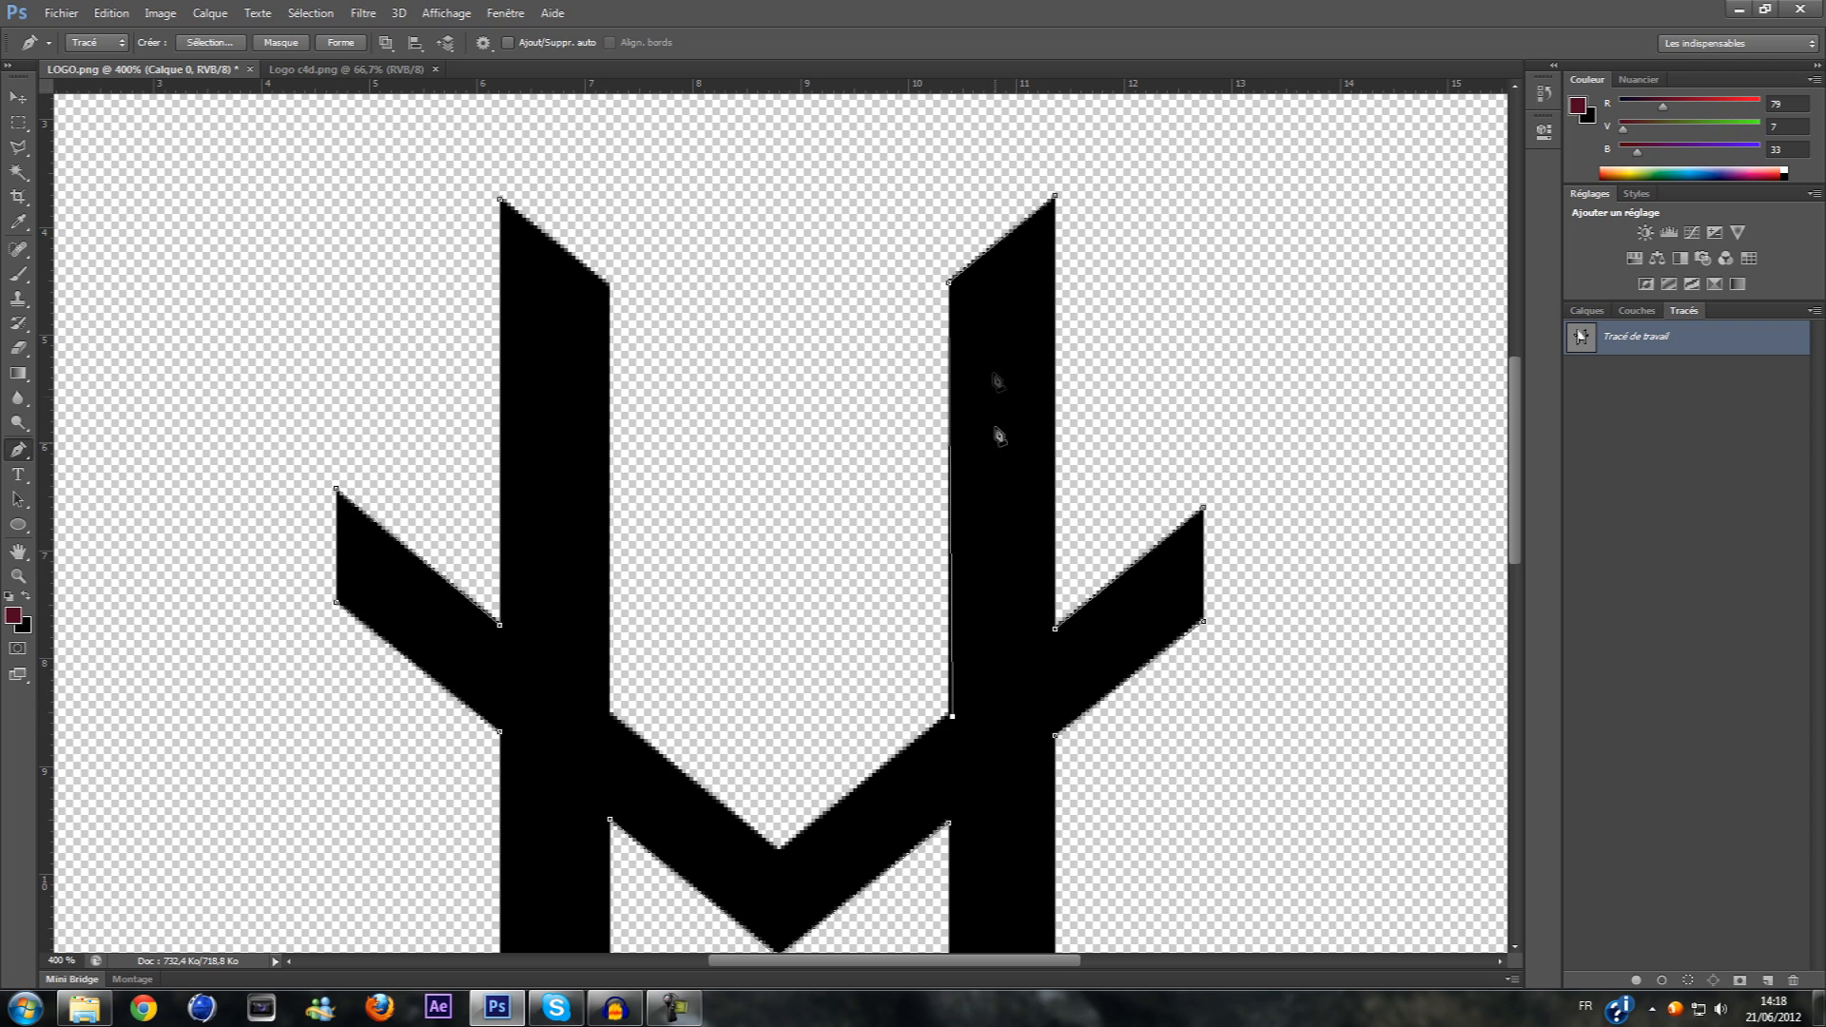
pyautogui.click(951, 722)
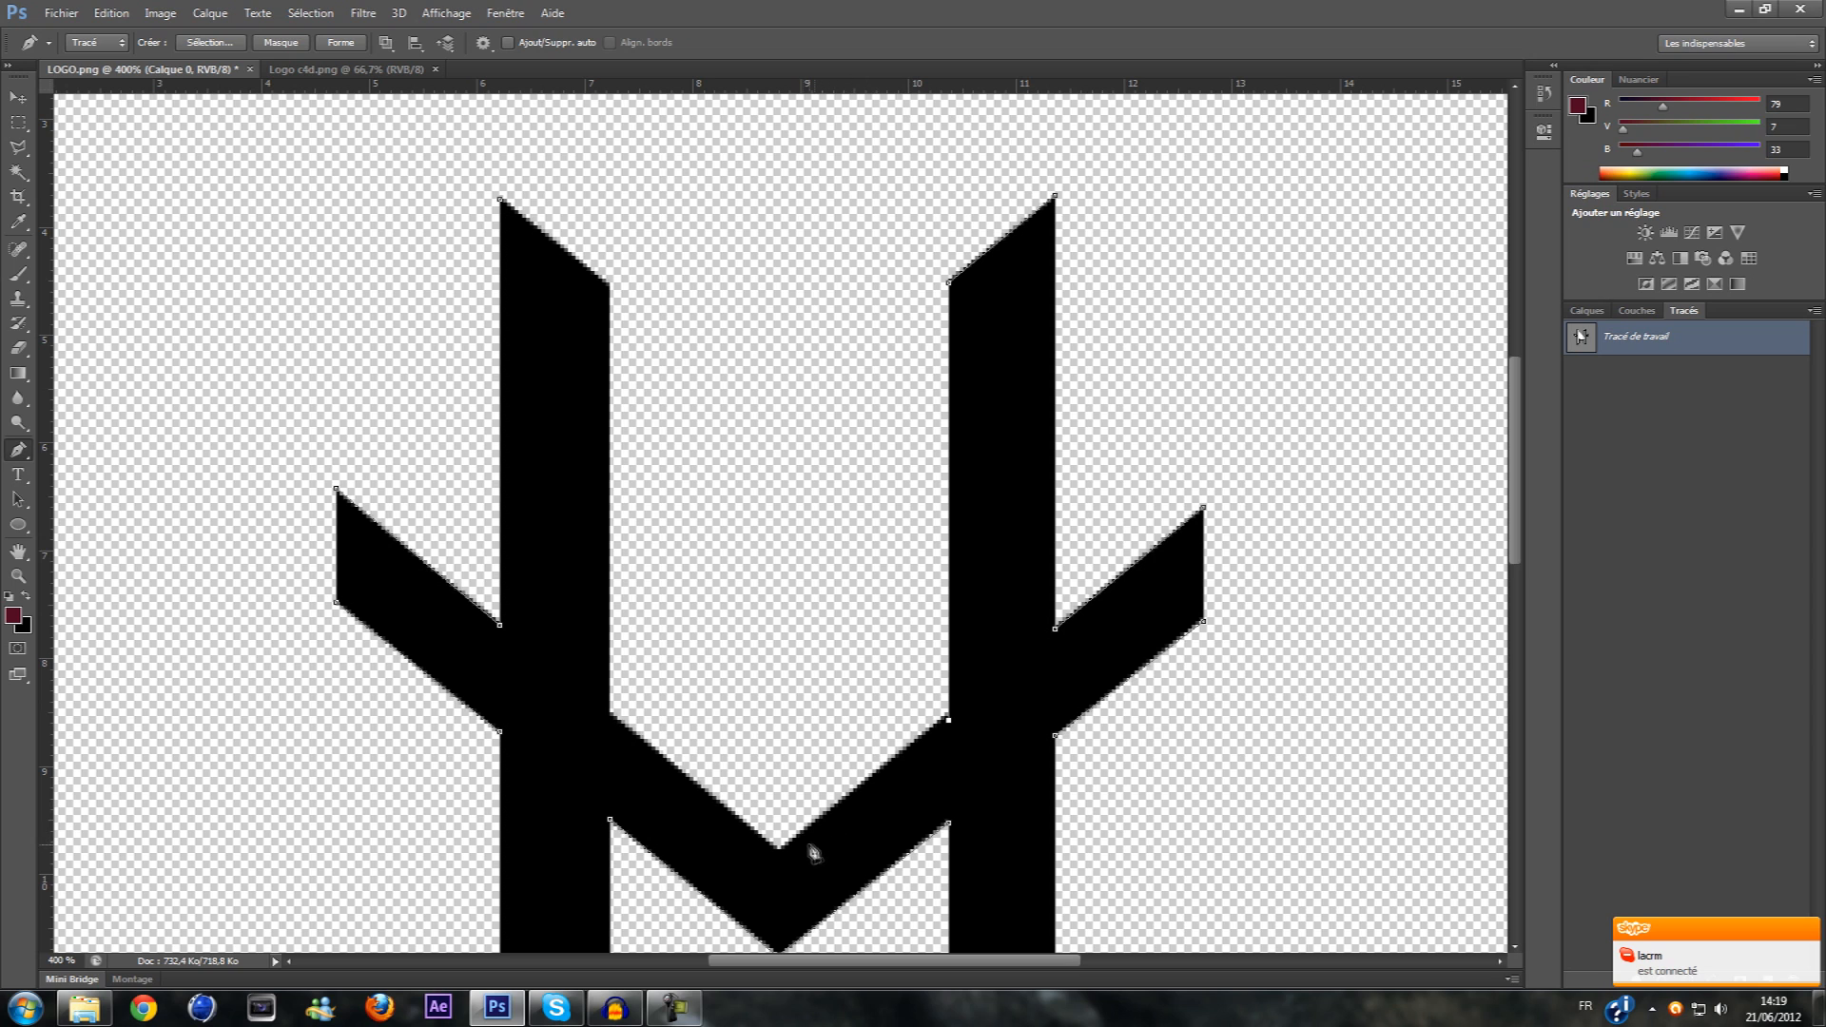
# Trace the top edge of the central V and the left bar's inner edge, closing the path at its starting corner
pyautogui.click(780, 853)
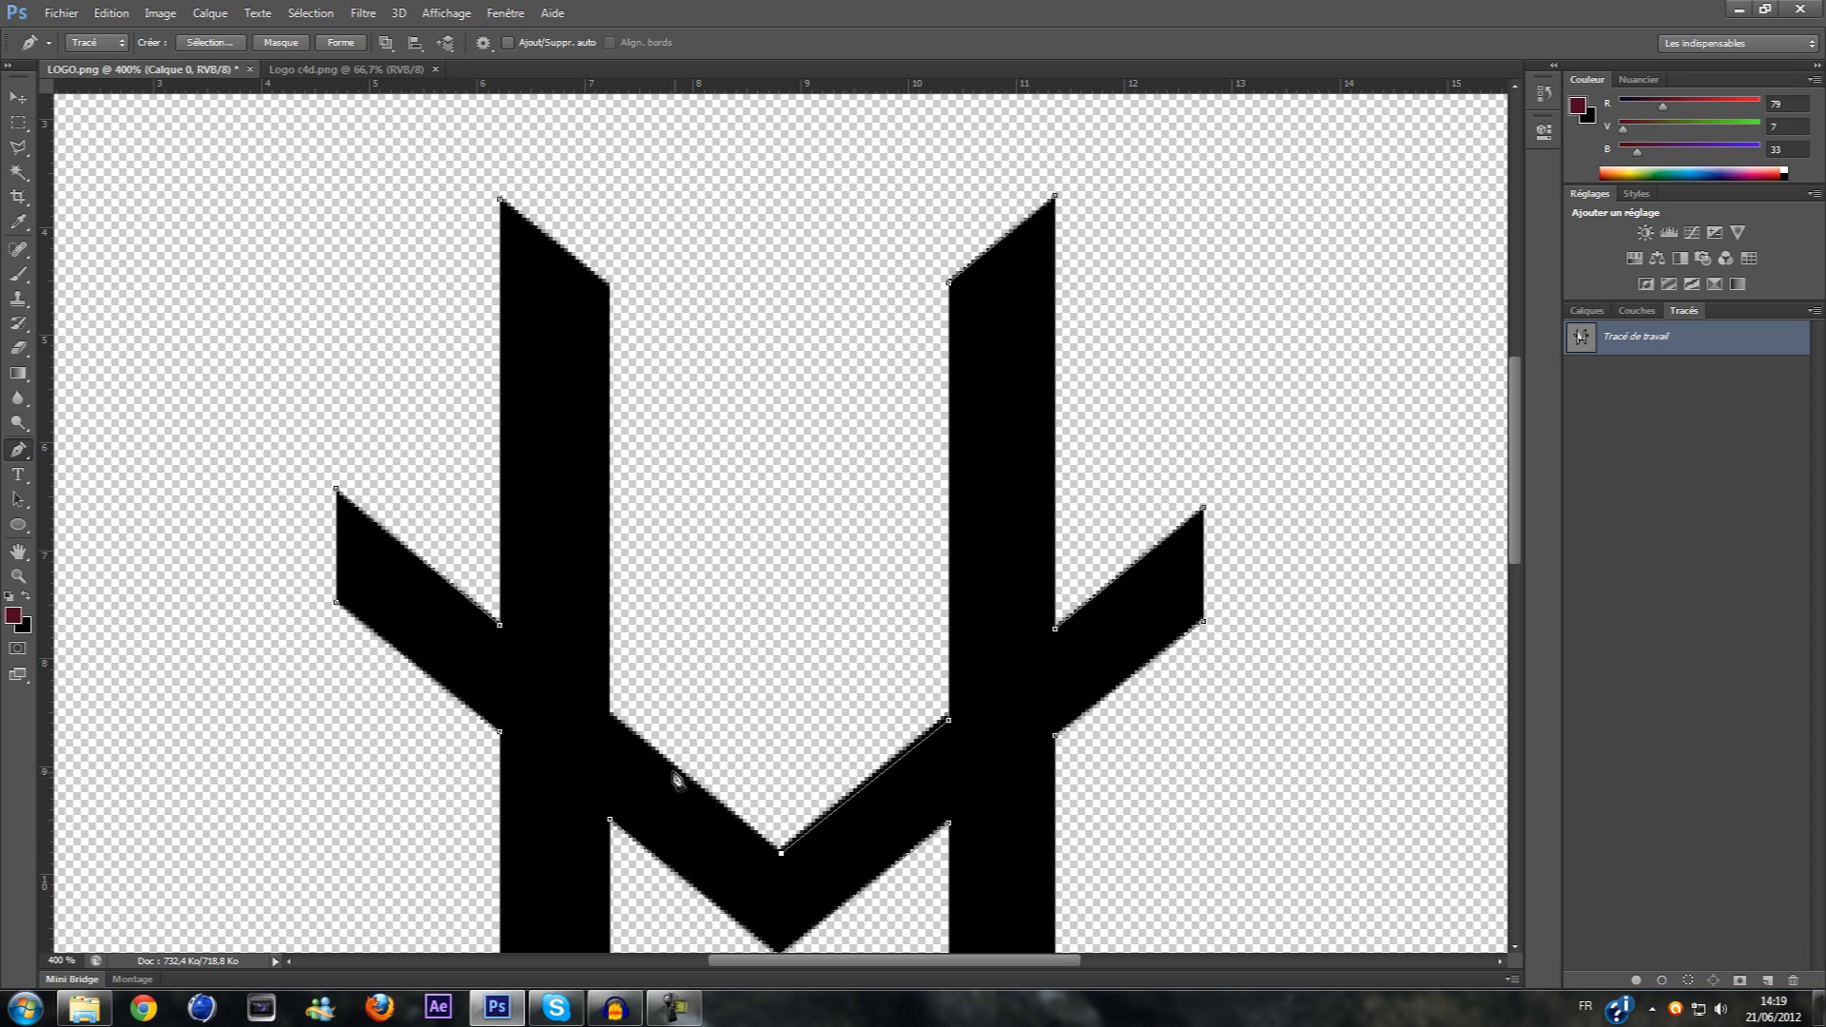
pyautogui.click(611, 721)
pyautogui.scroll(2, 656, 628)
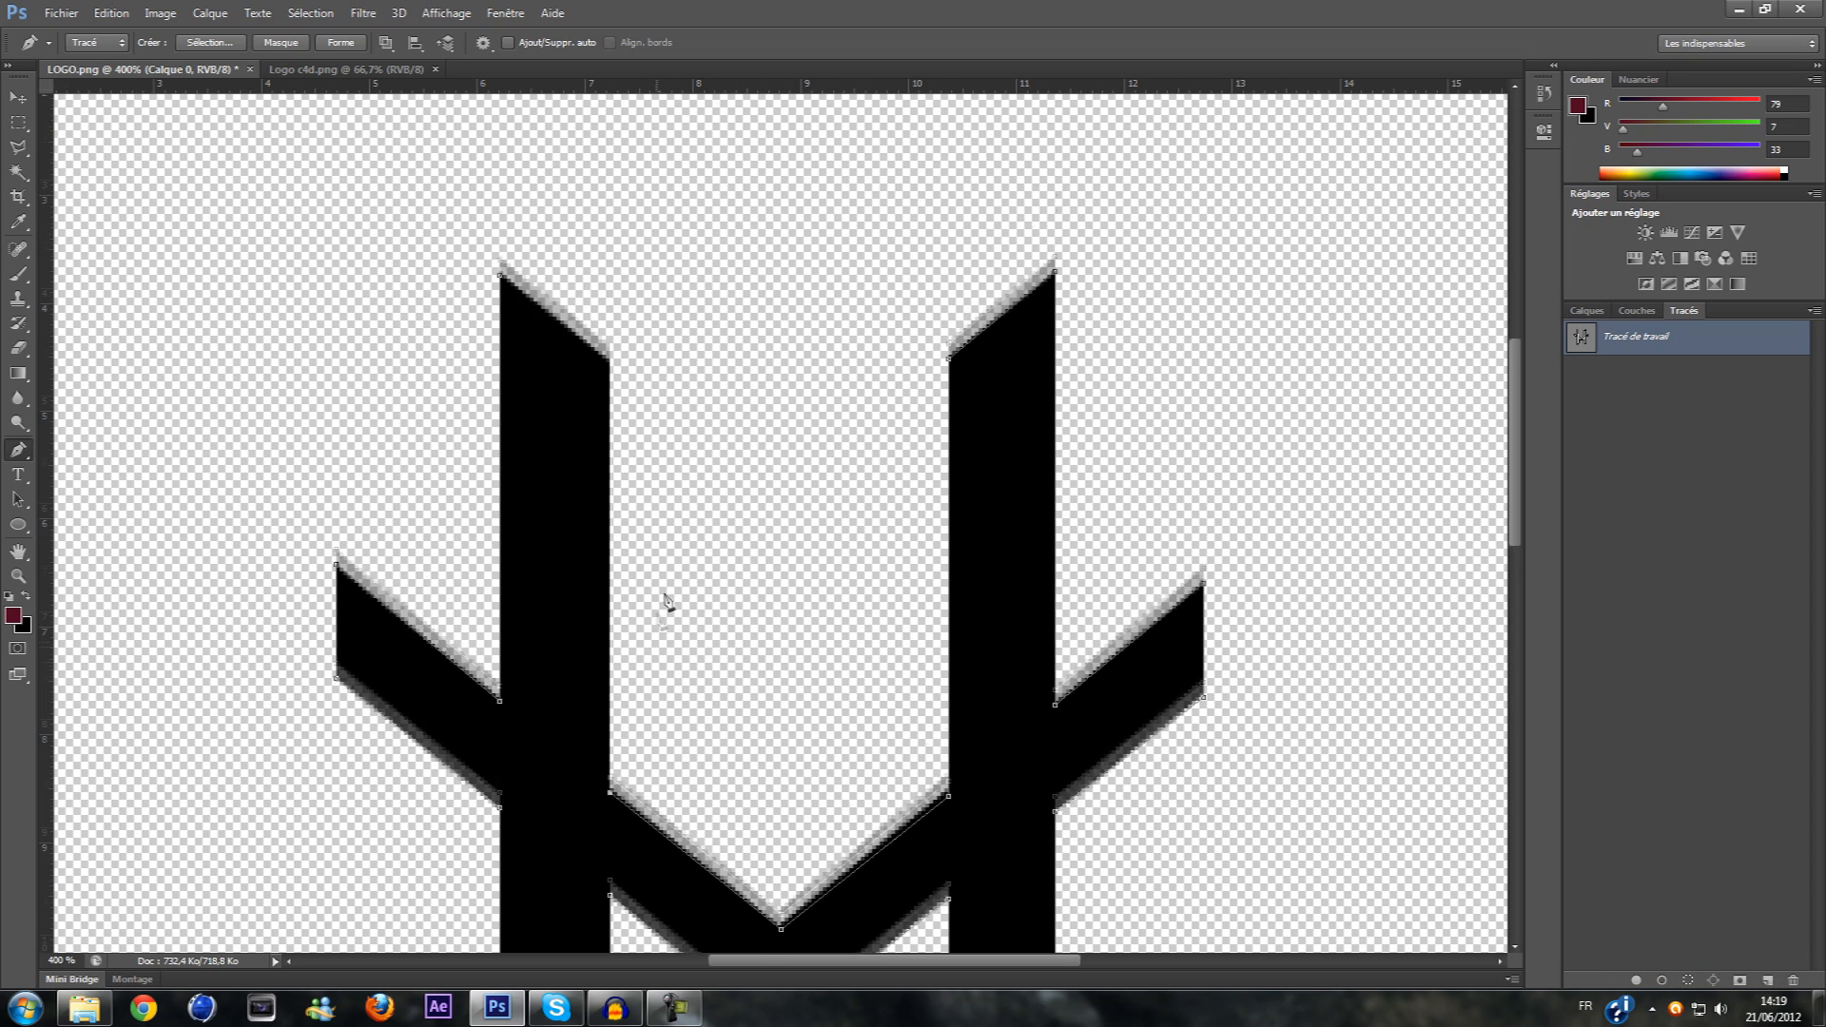
pyautogui.click(611, 361)
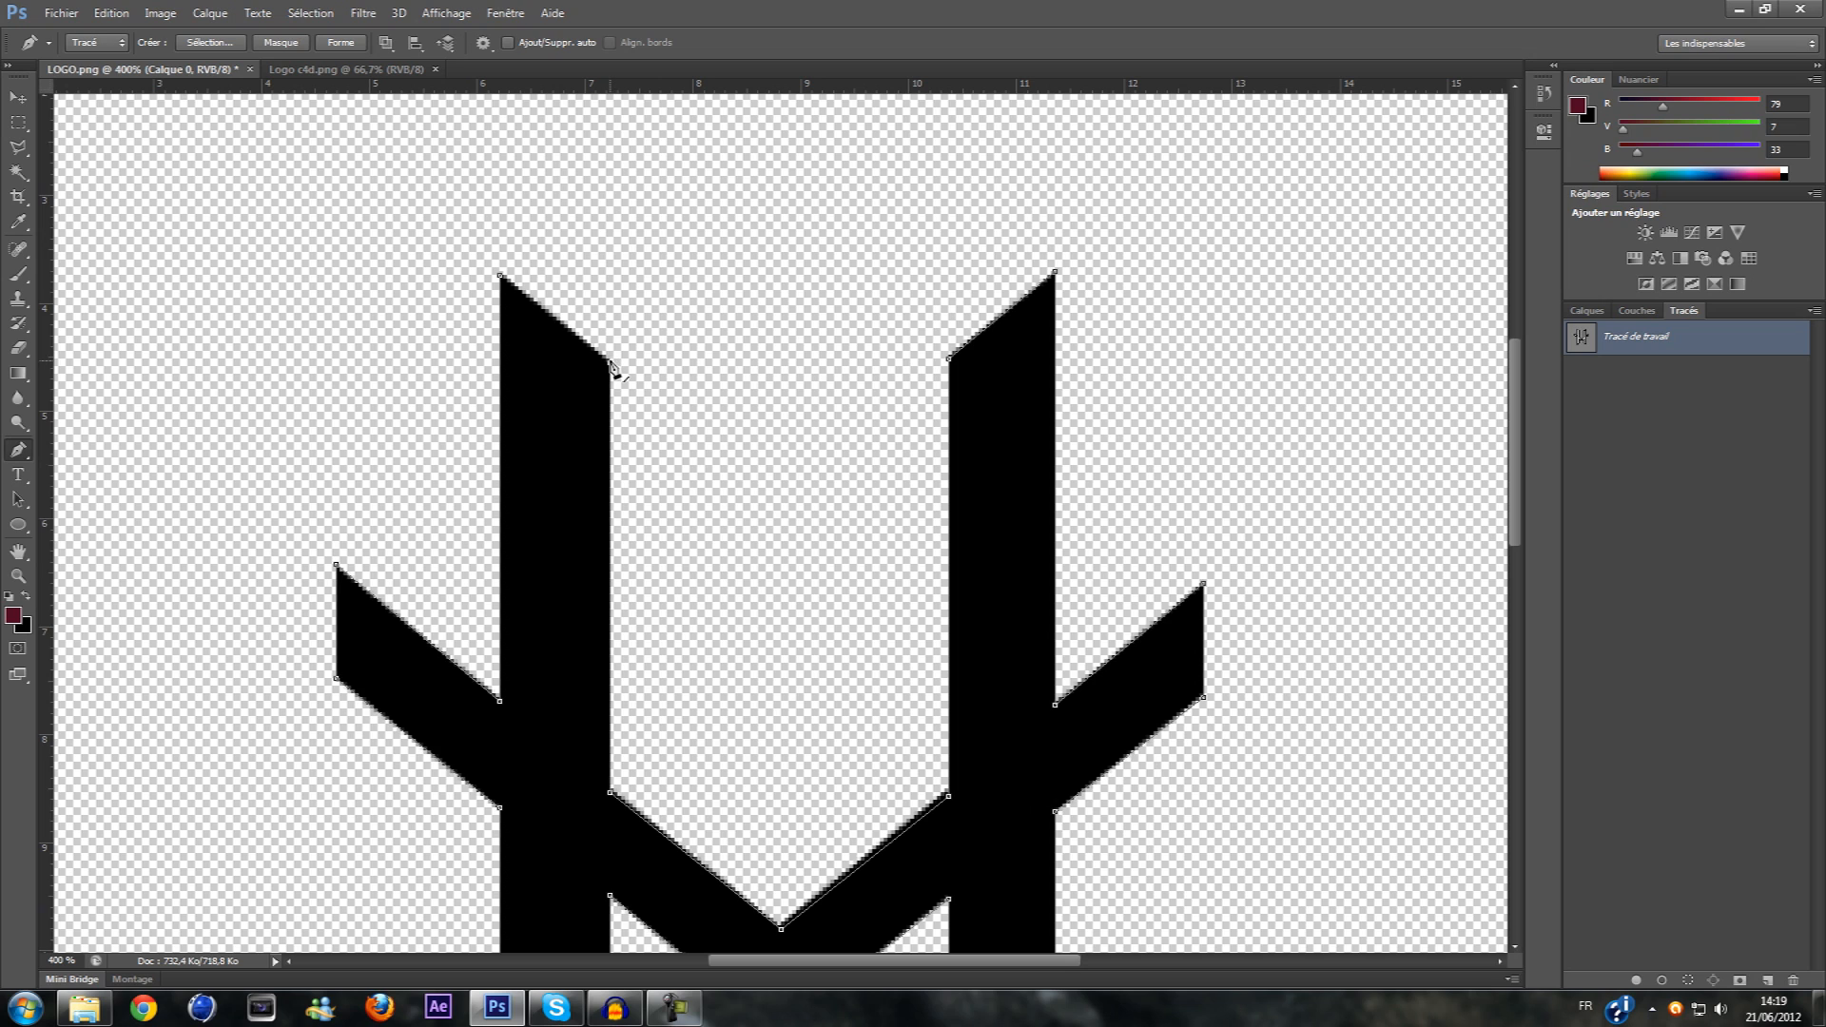
pyautogui.click(501, 278)
# Try to export the work path to Illustrator over the existing logo.ai file in Mes images
pyautogui.hotkey('ctrl', '-')
pyautogui.hotkey('ctrl', '-')
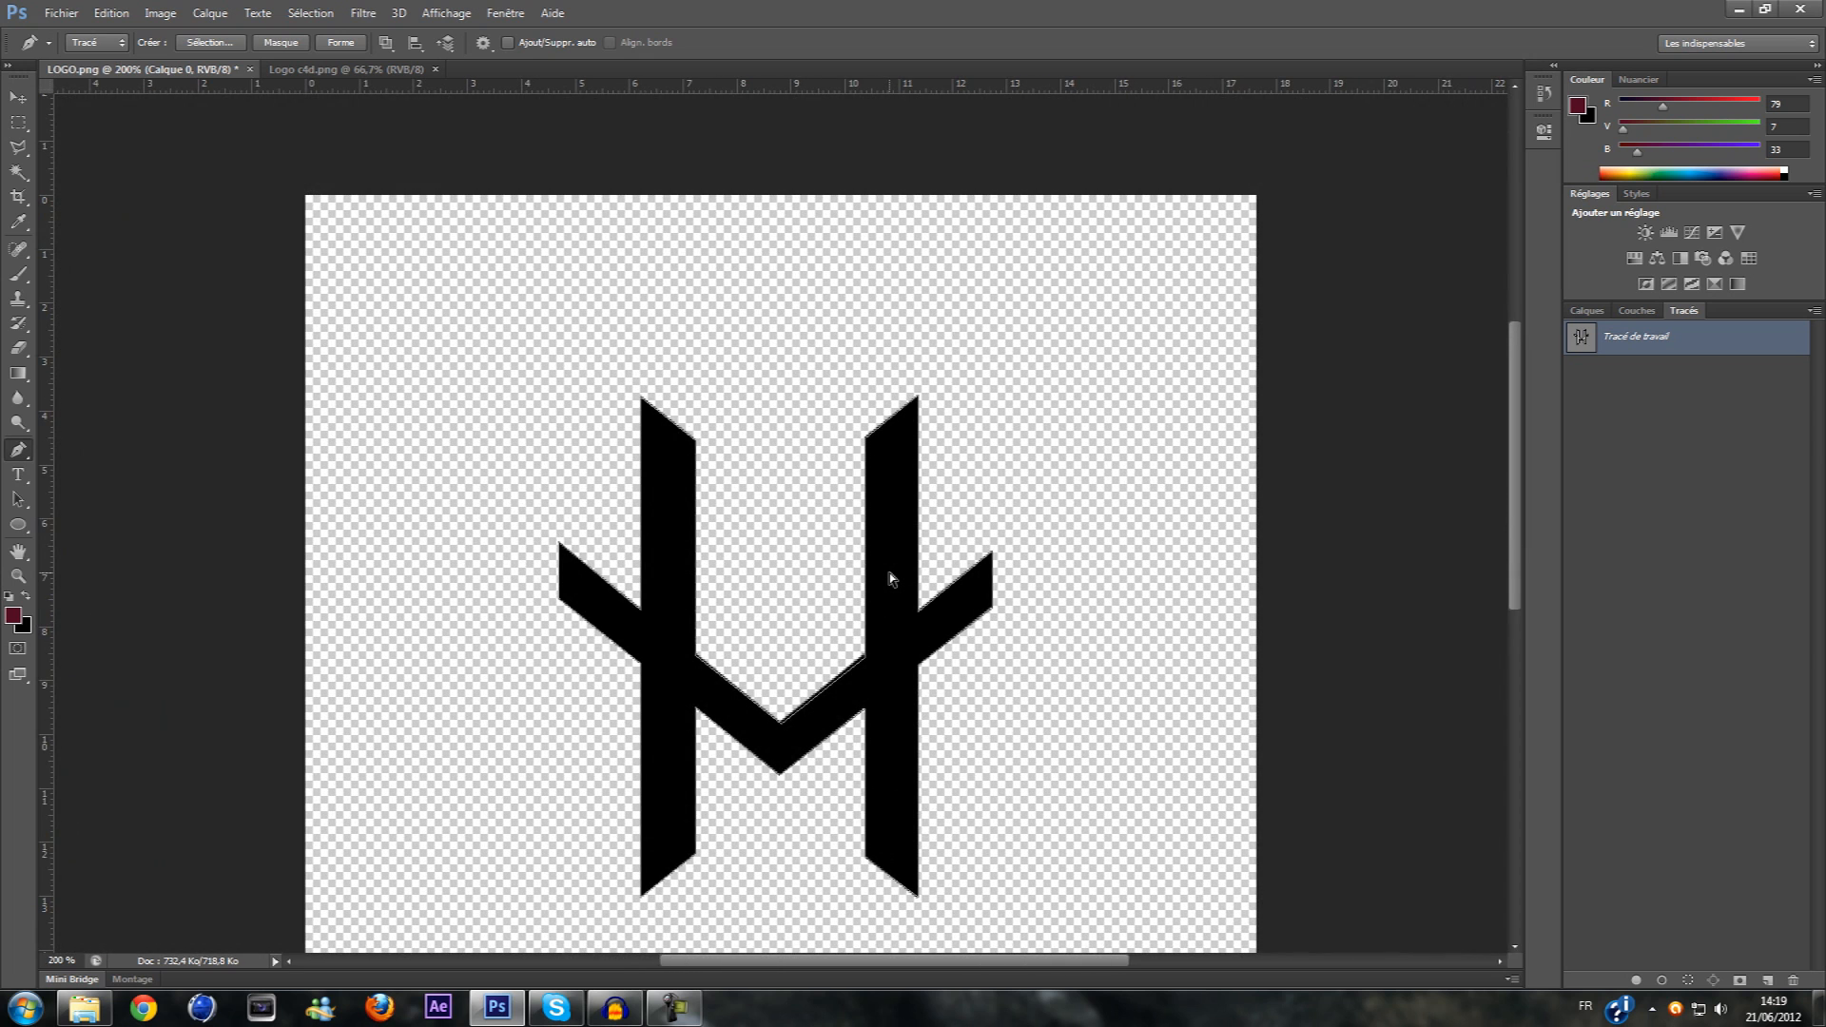
pyautogui.hotkey('ctrl', '-')
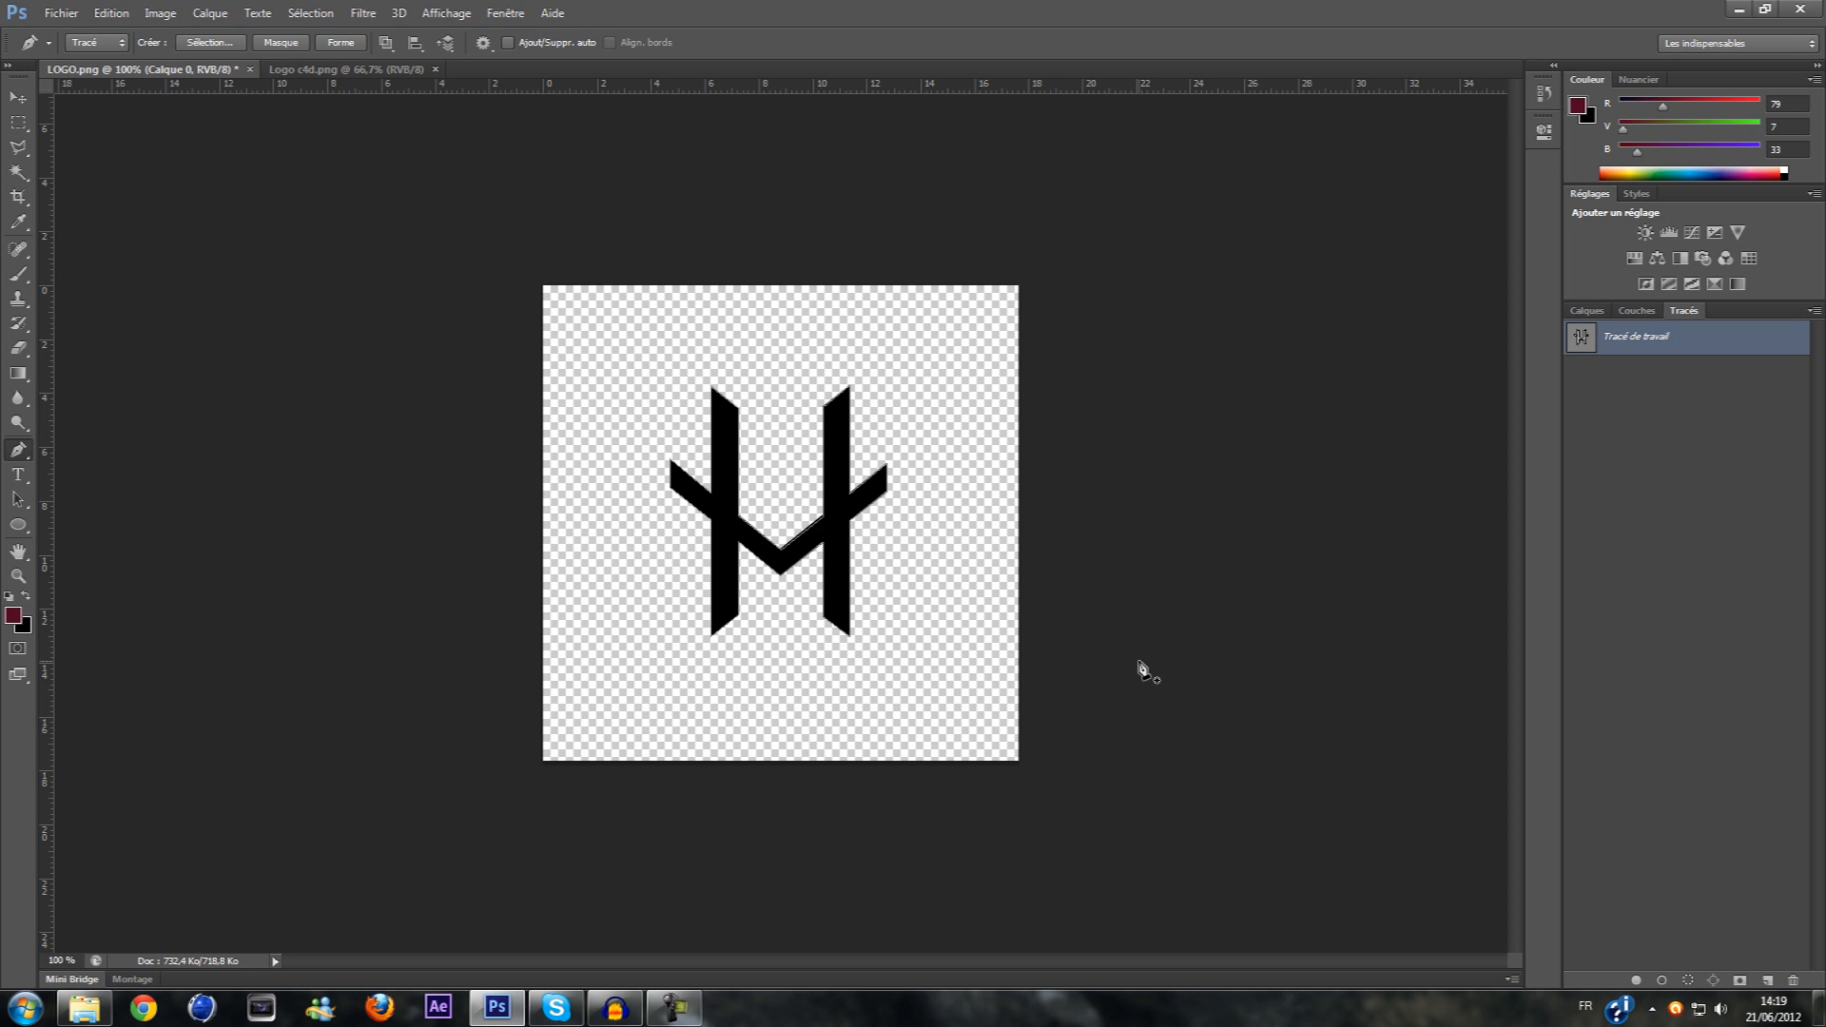
pyautogui.click(50, 19)
pyautogui.moveTo(176, 368)
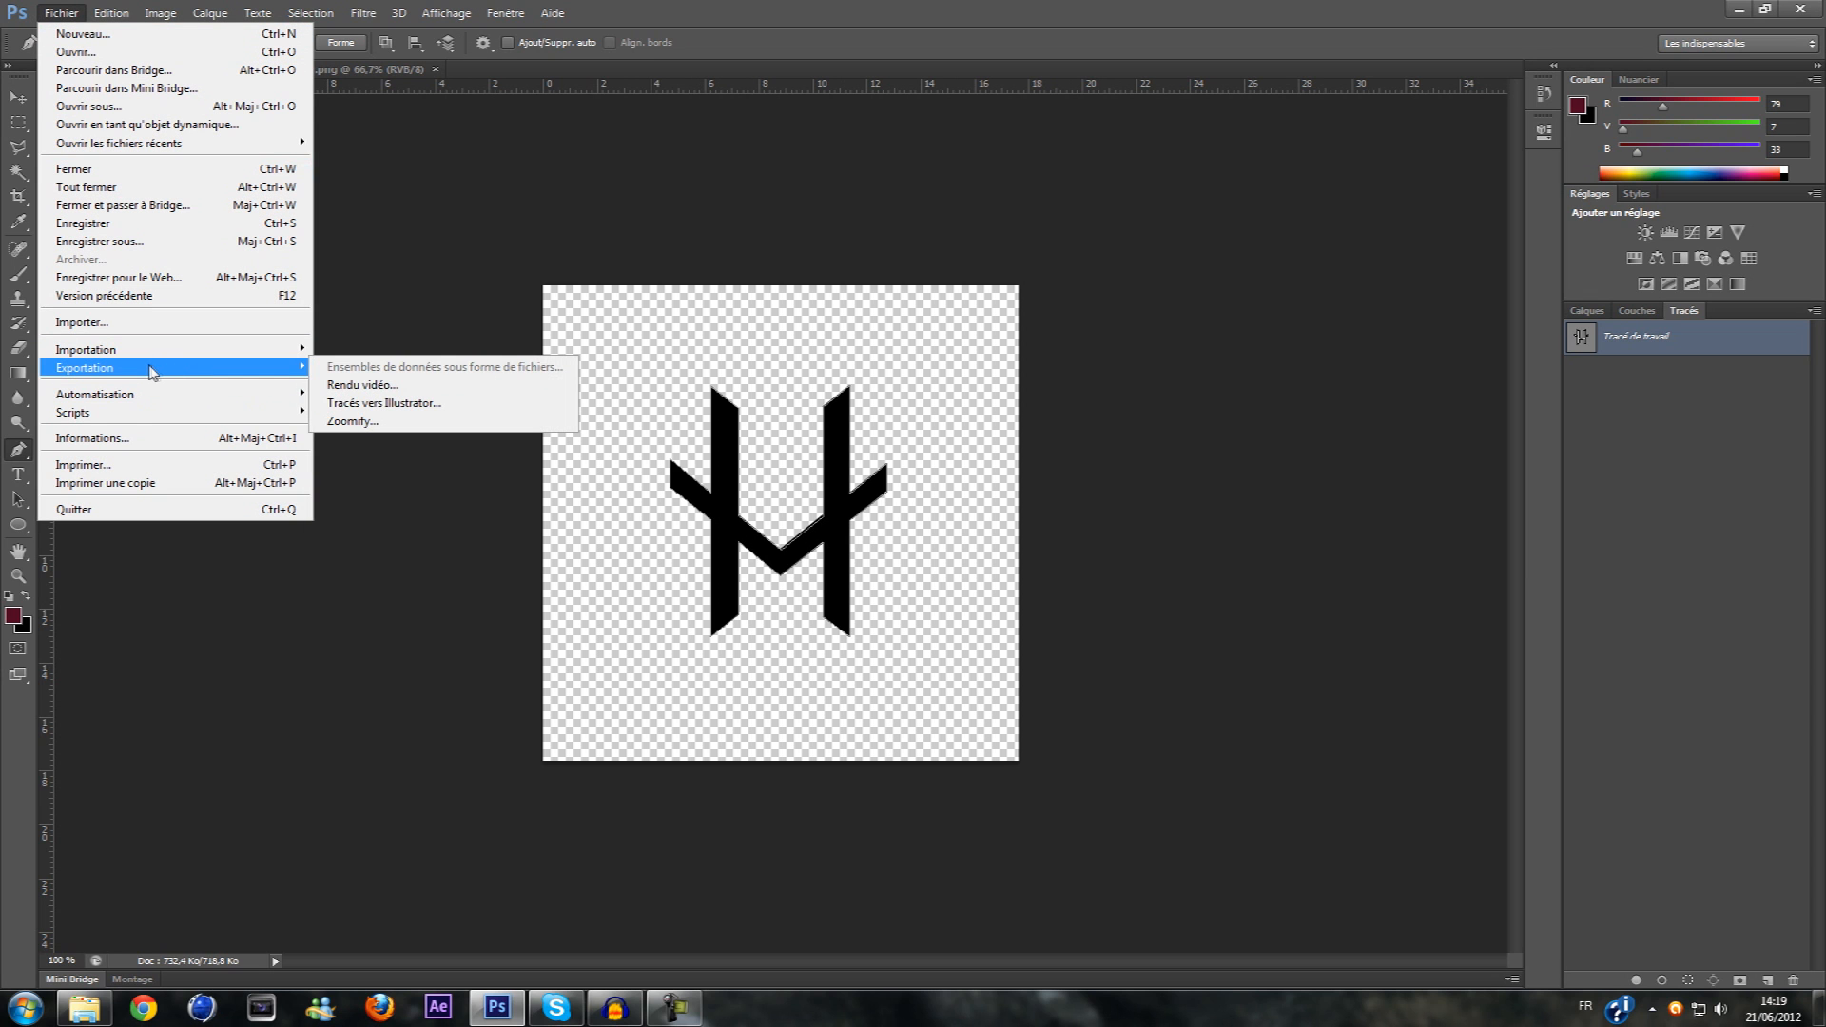
pyautogui.click(404, 403)
pyautogui.click(1046, 344)
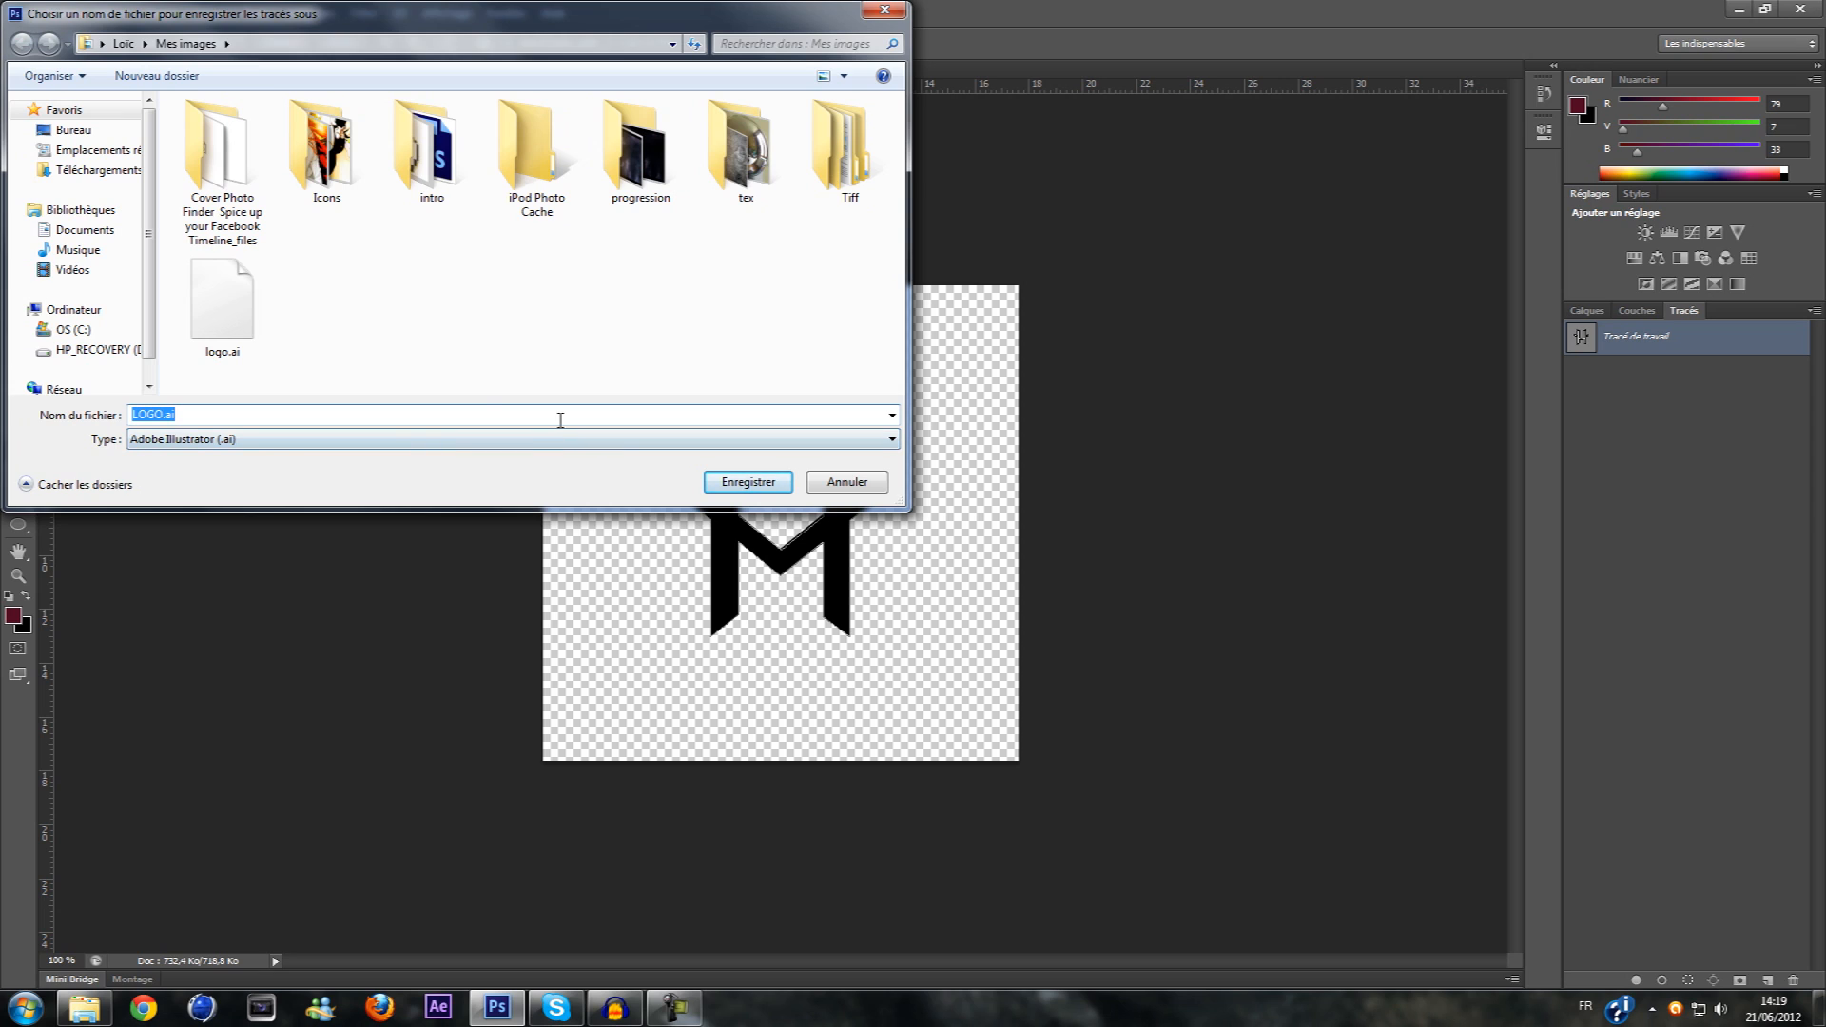
pyautogui.click(236, 330)
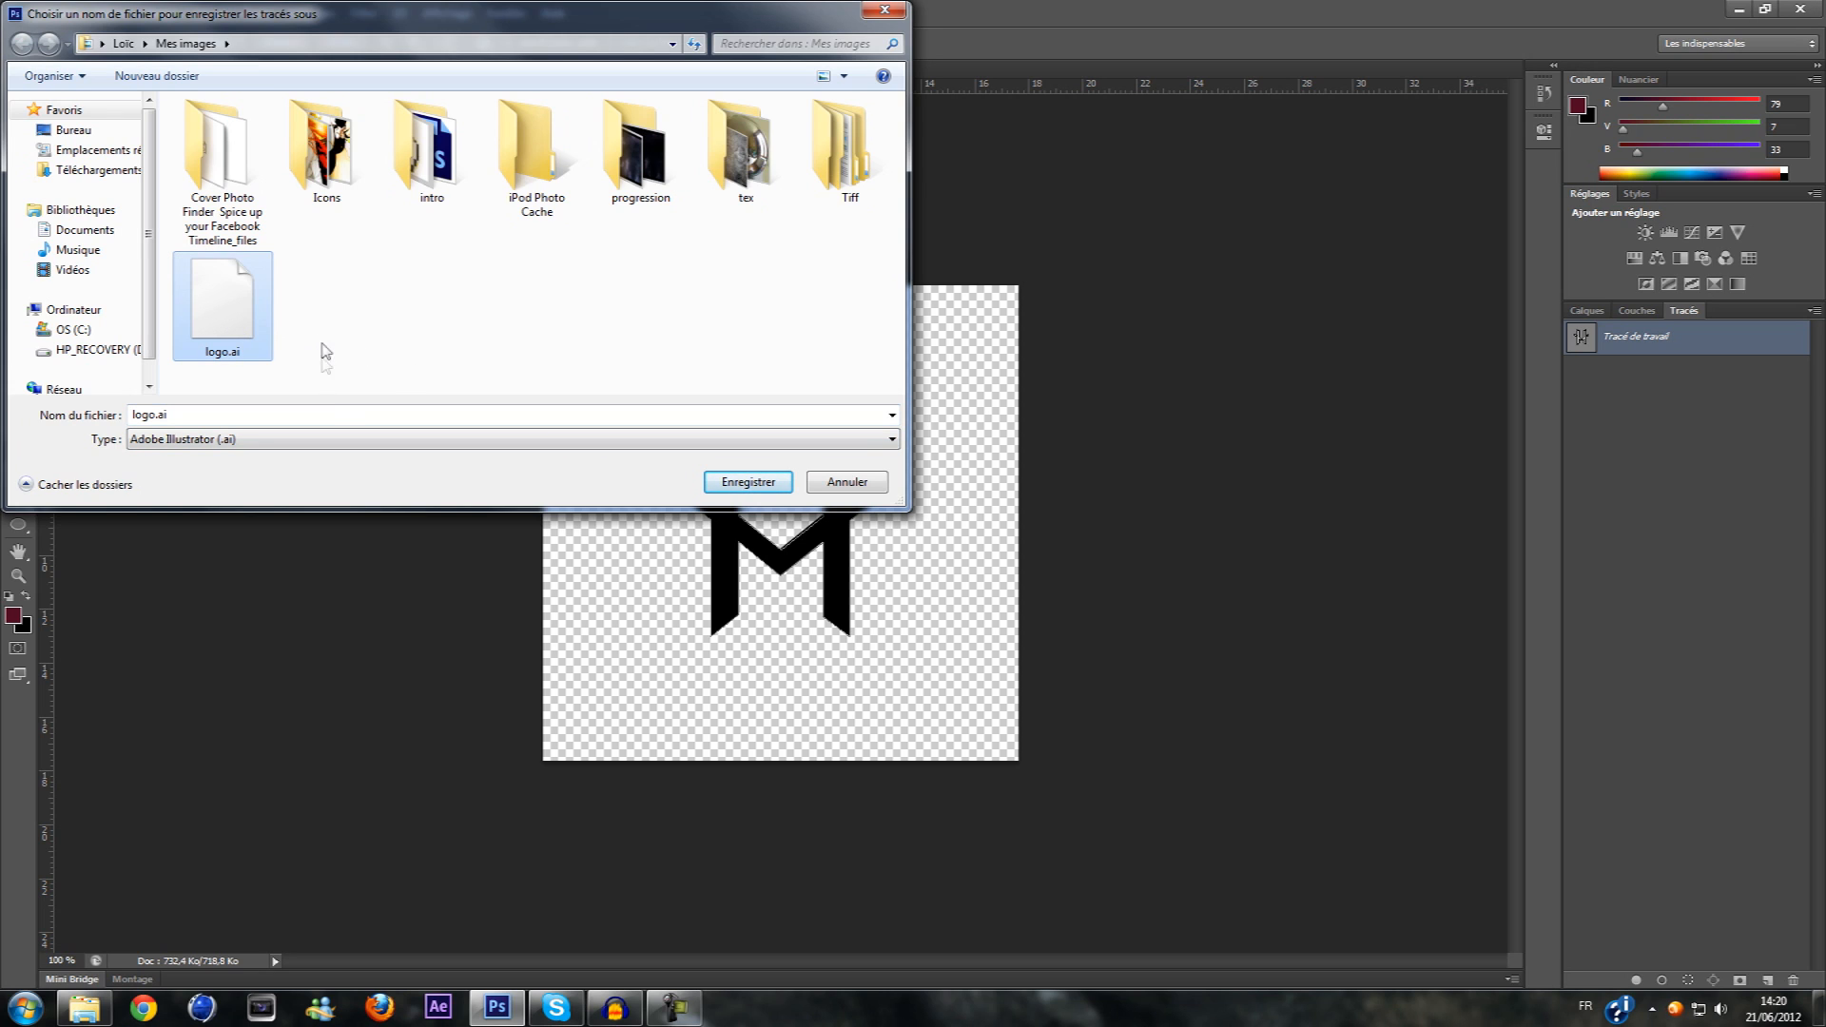
pyautogui.click(317, 412)
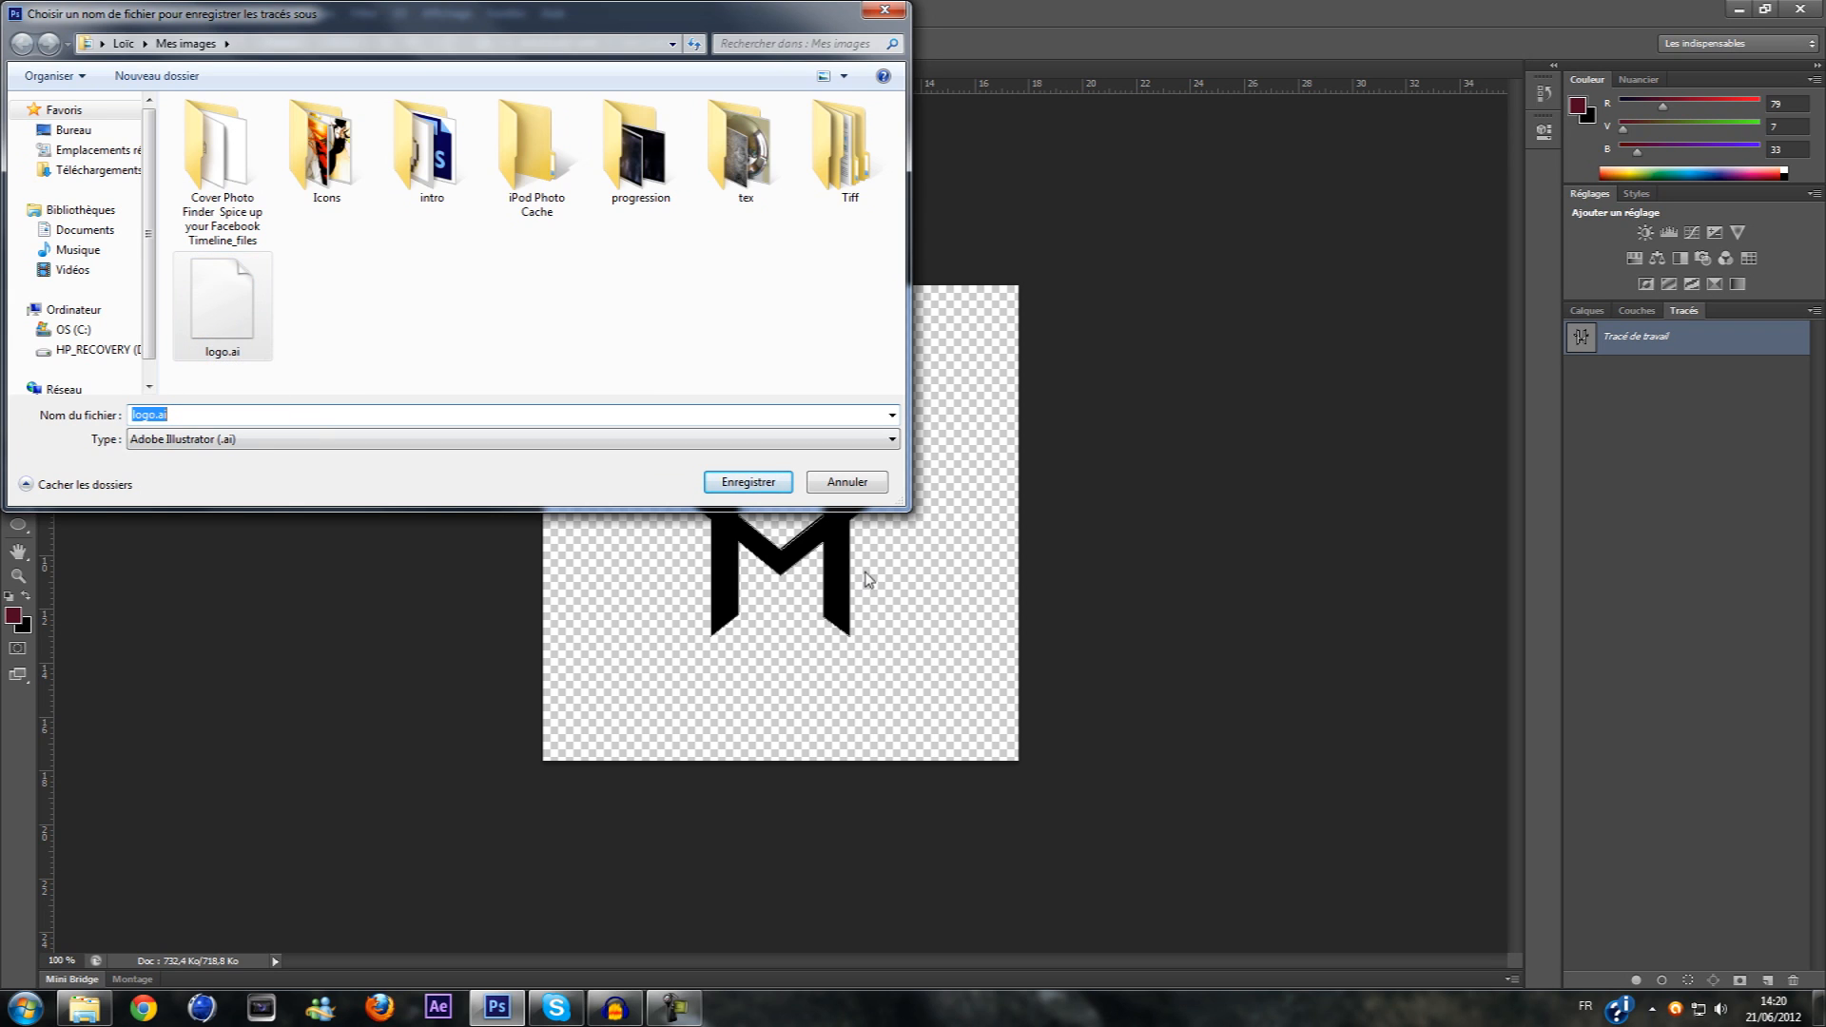
pyautogui.click(896, 11)
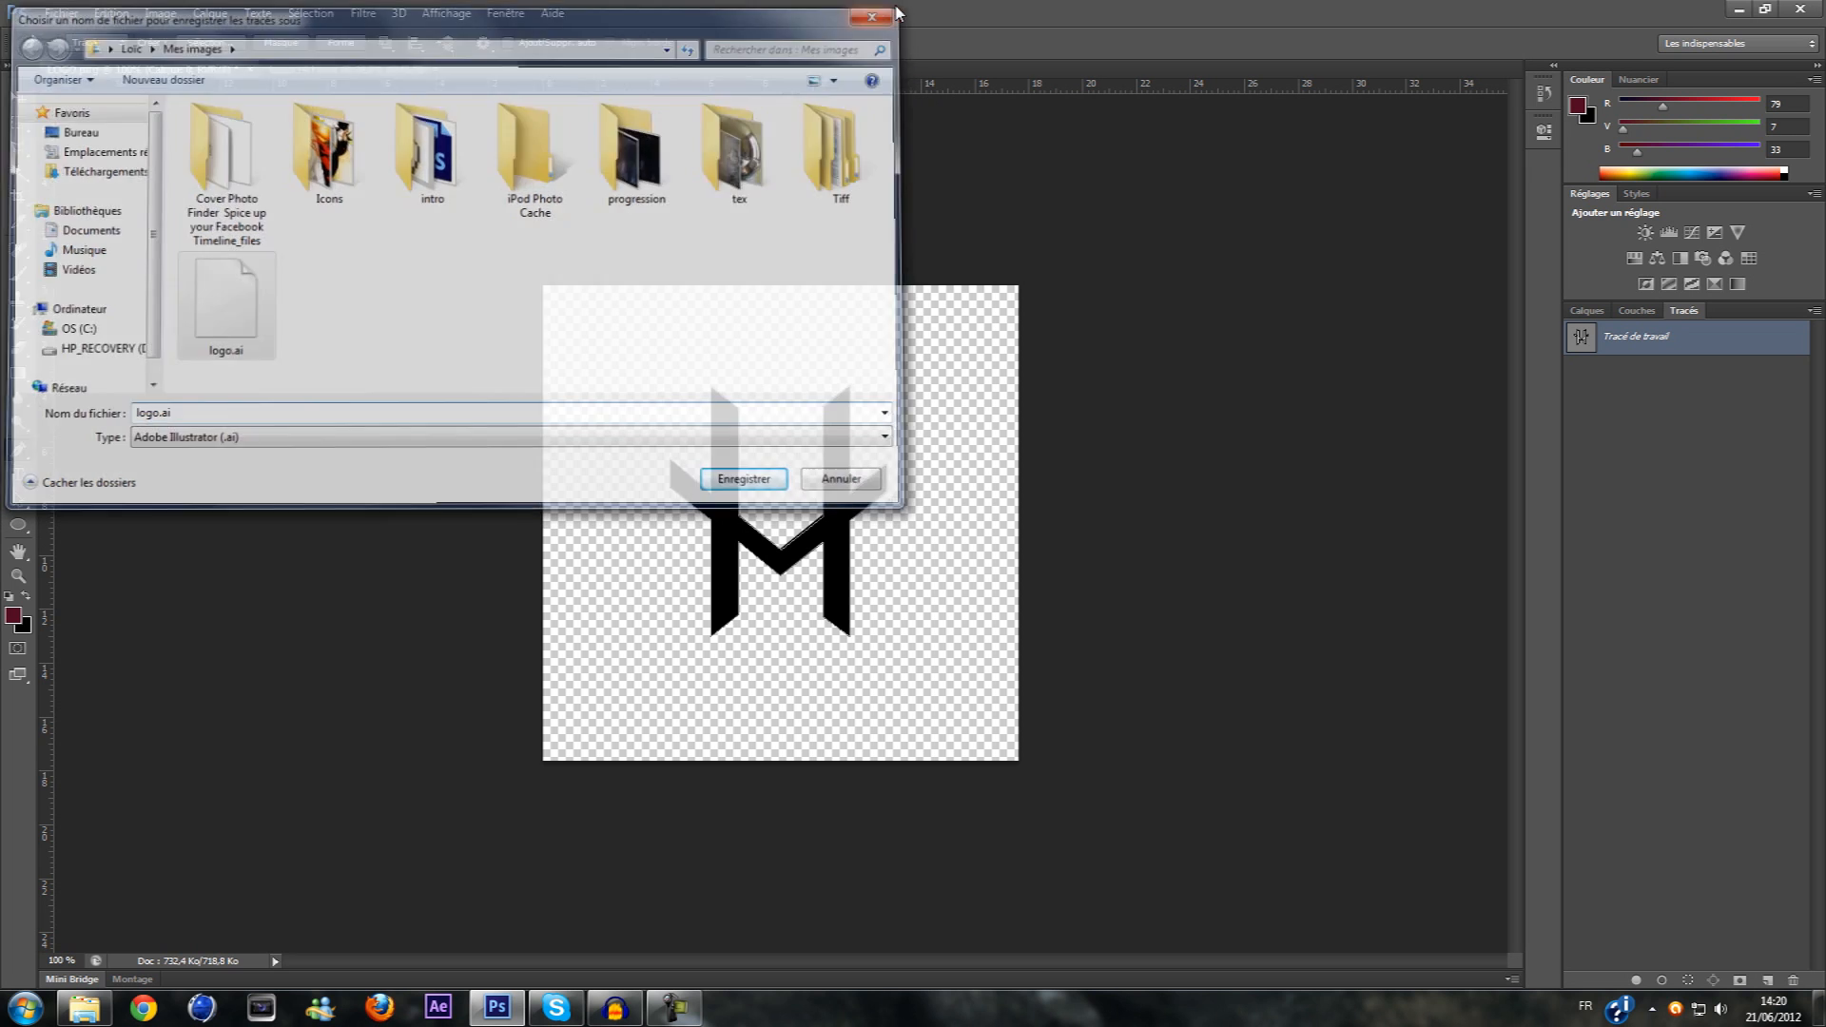
# Leave Photoshop without closing LOGO.png and switch to the empty project in Cinema 4D
pyautogui.click(1816, 10)
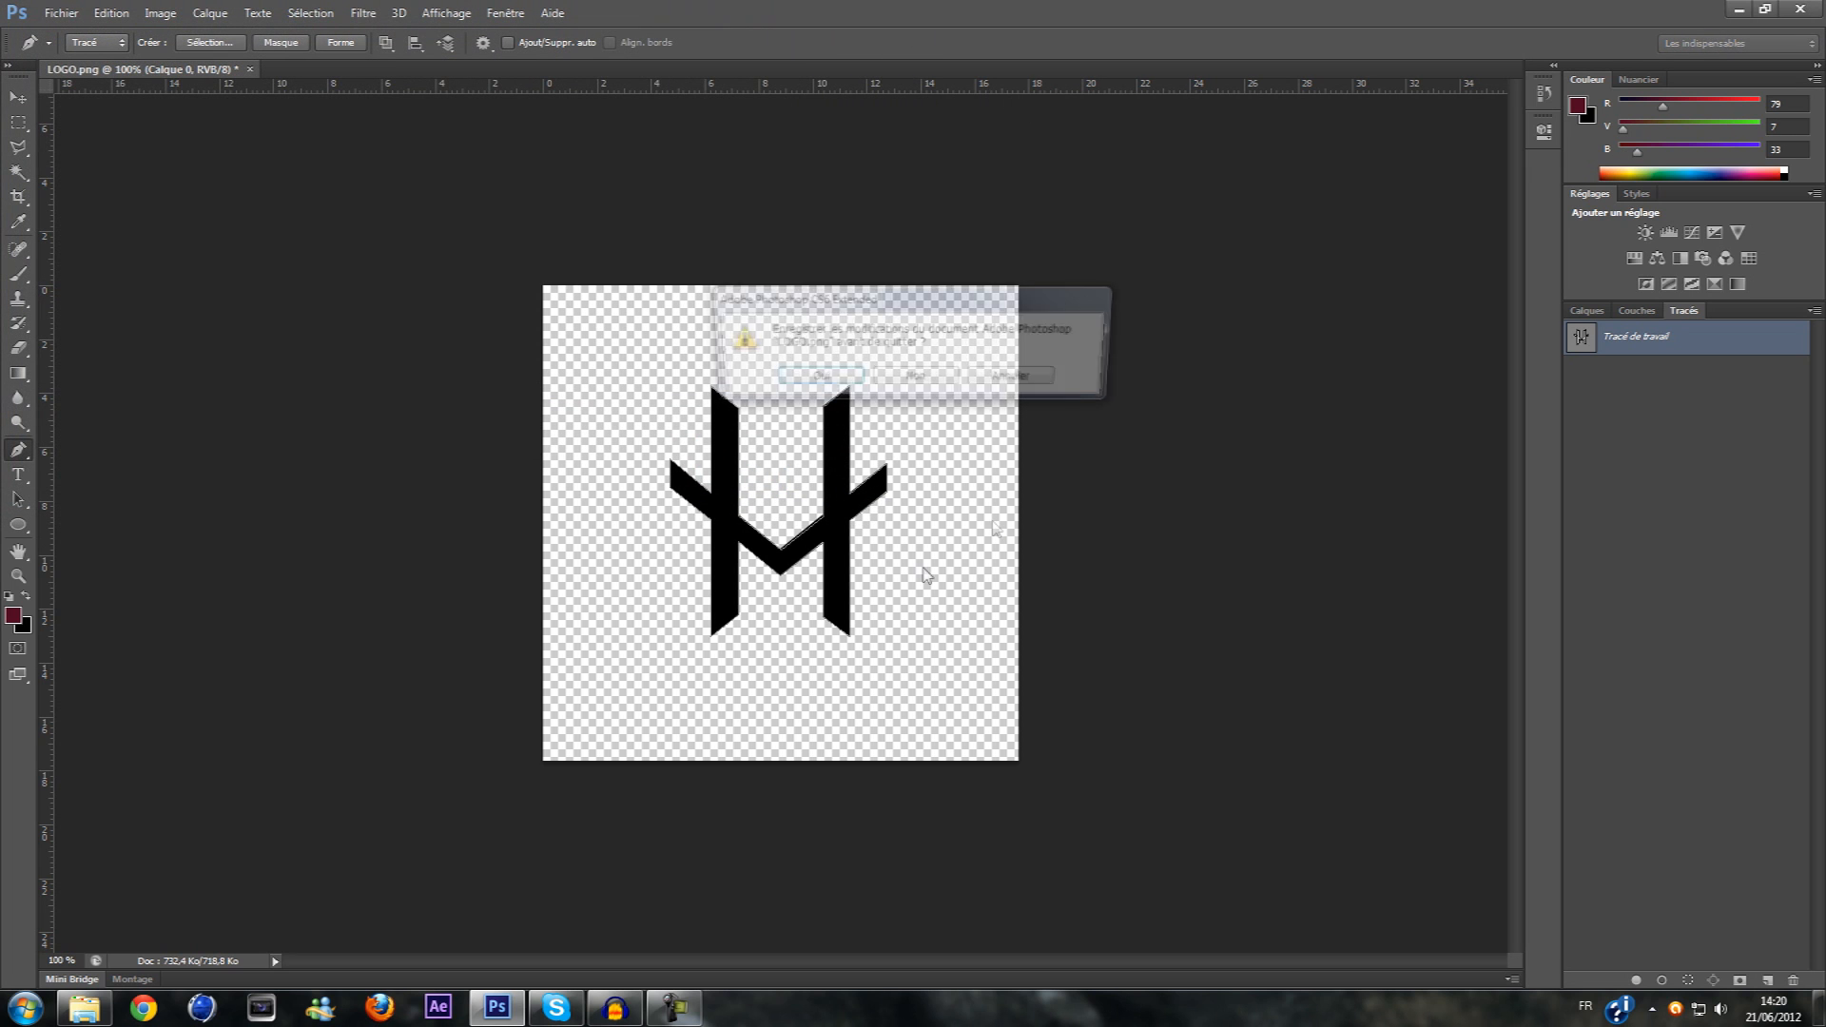
pyautogui.click(1020, 380)
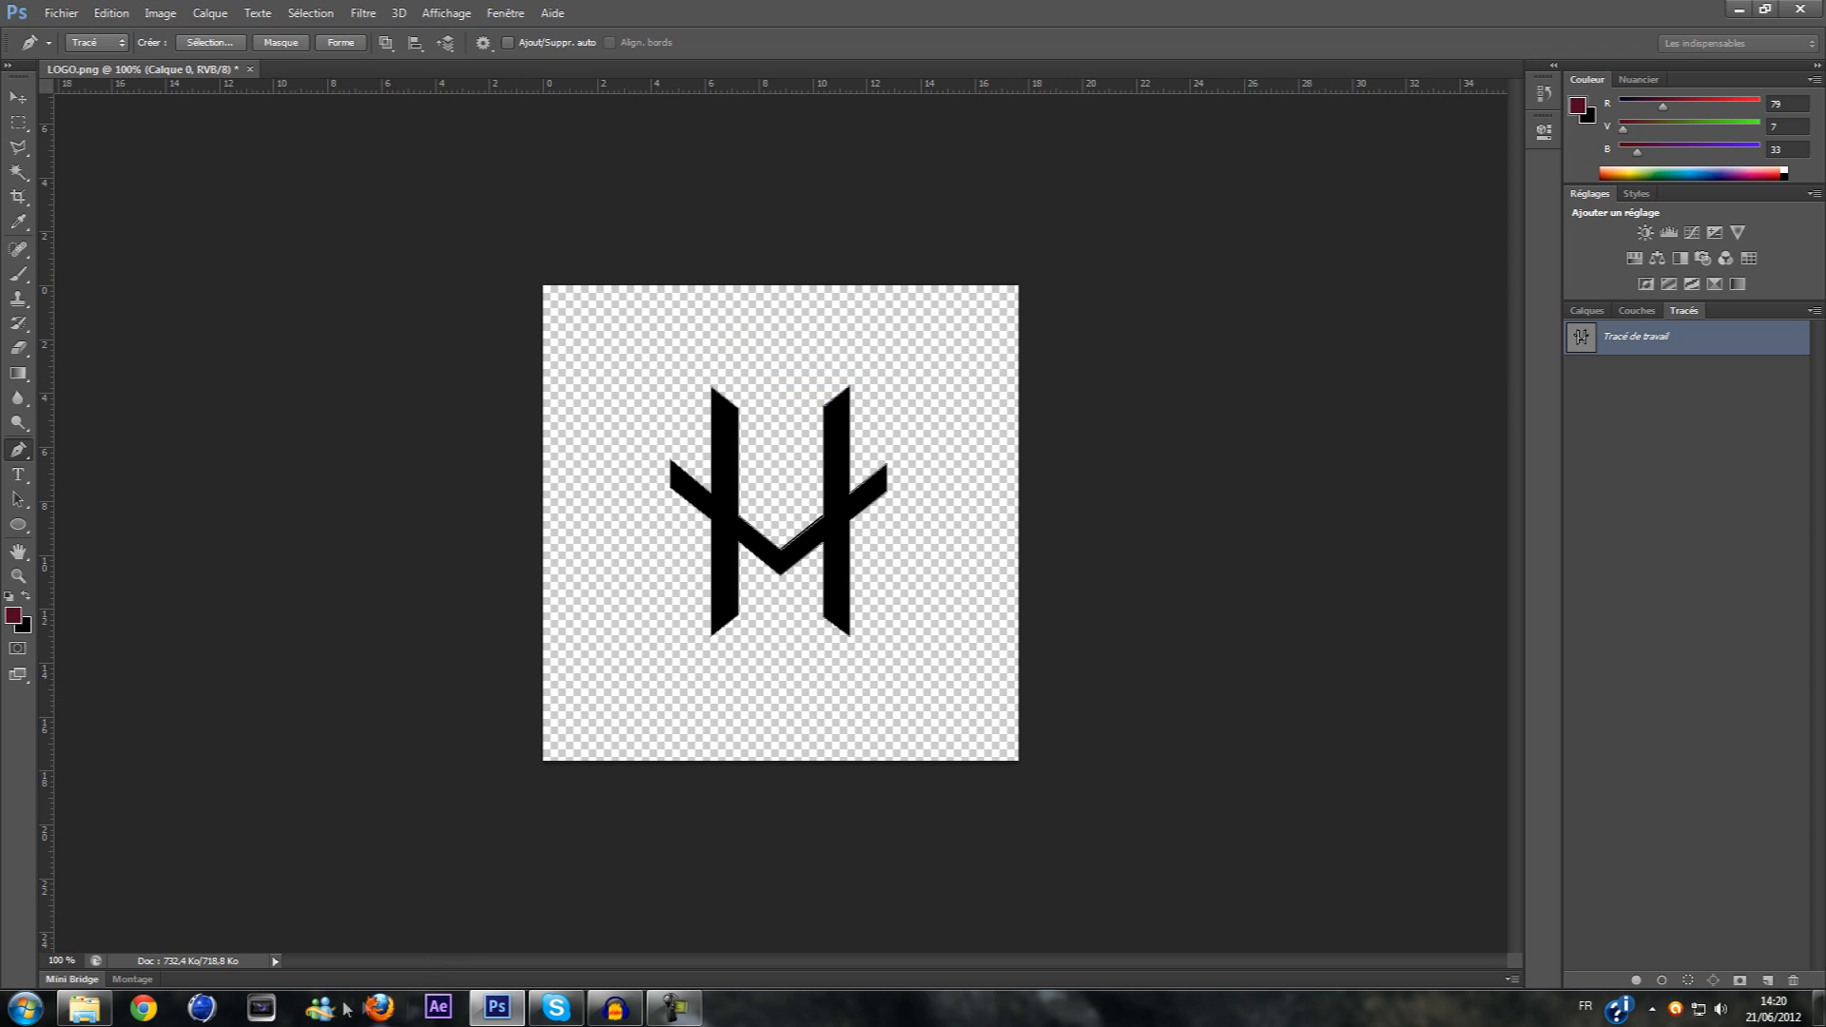
pyautogui.click(245, 1014)
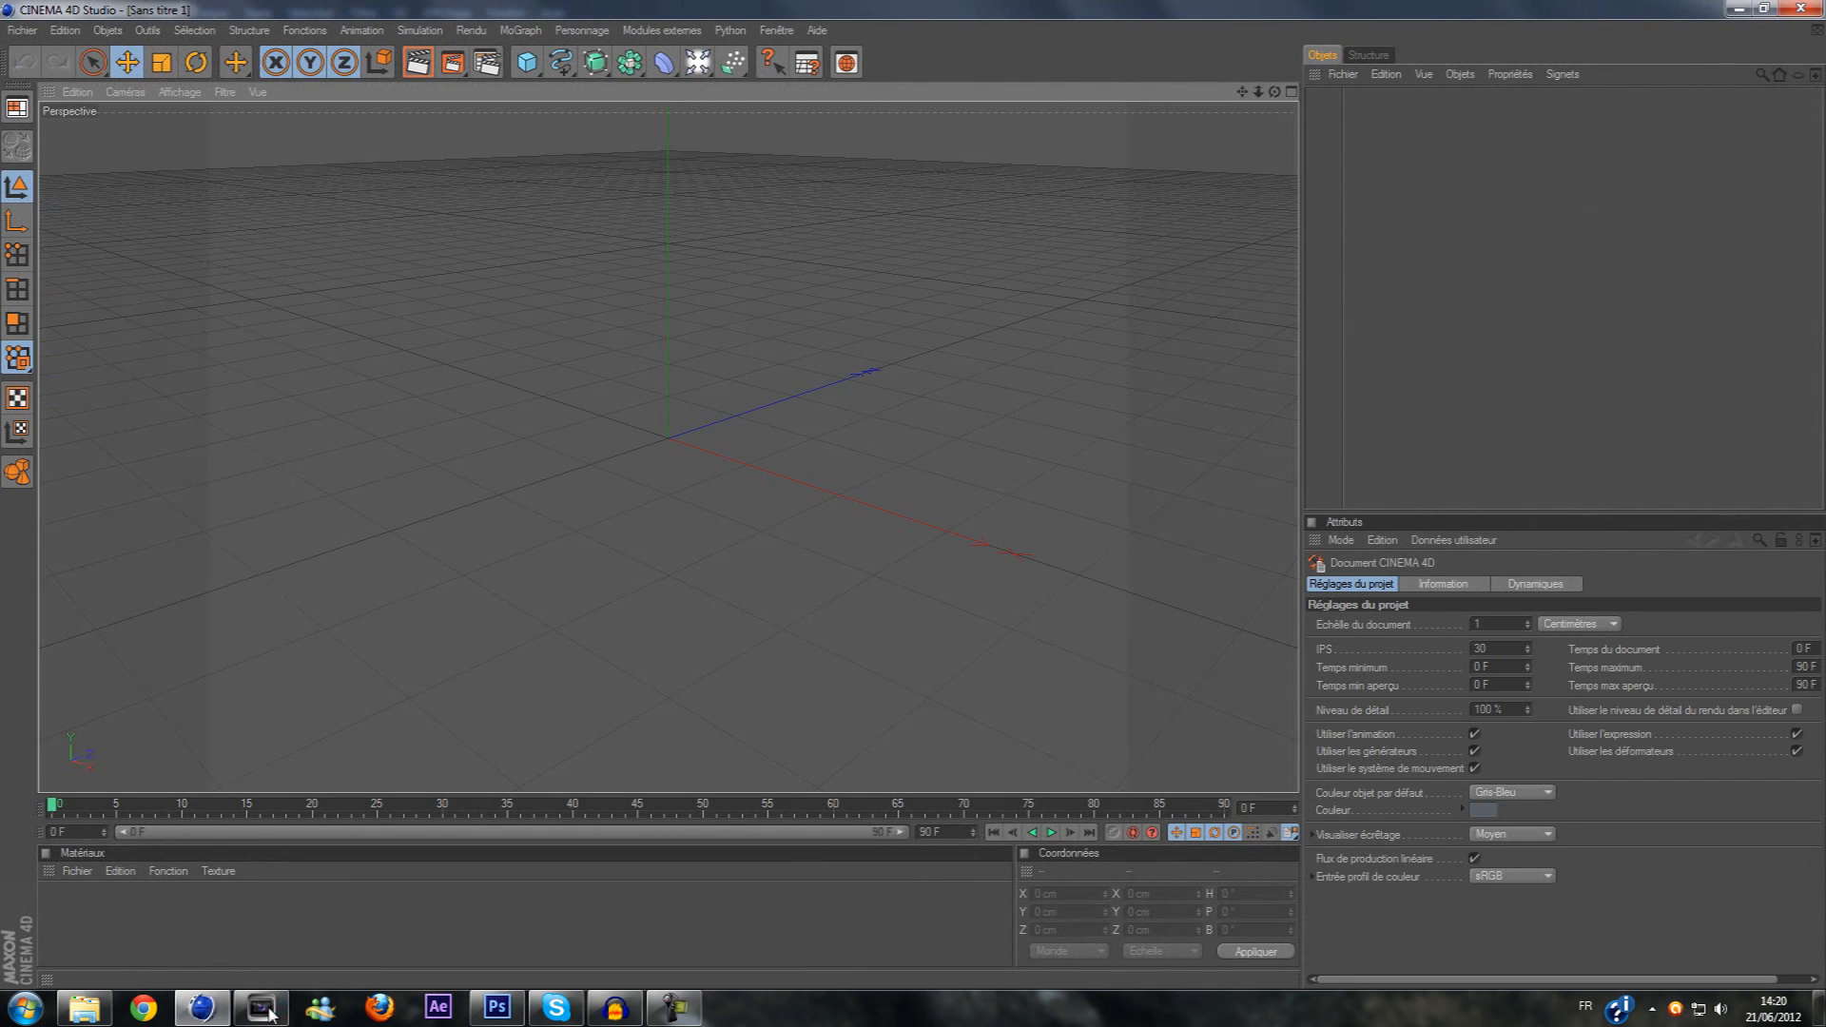
pyautogui.rightClick(270, 1014)
pyautogui.click(267, 962)
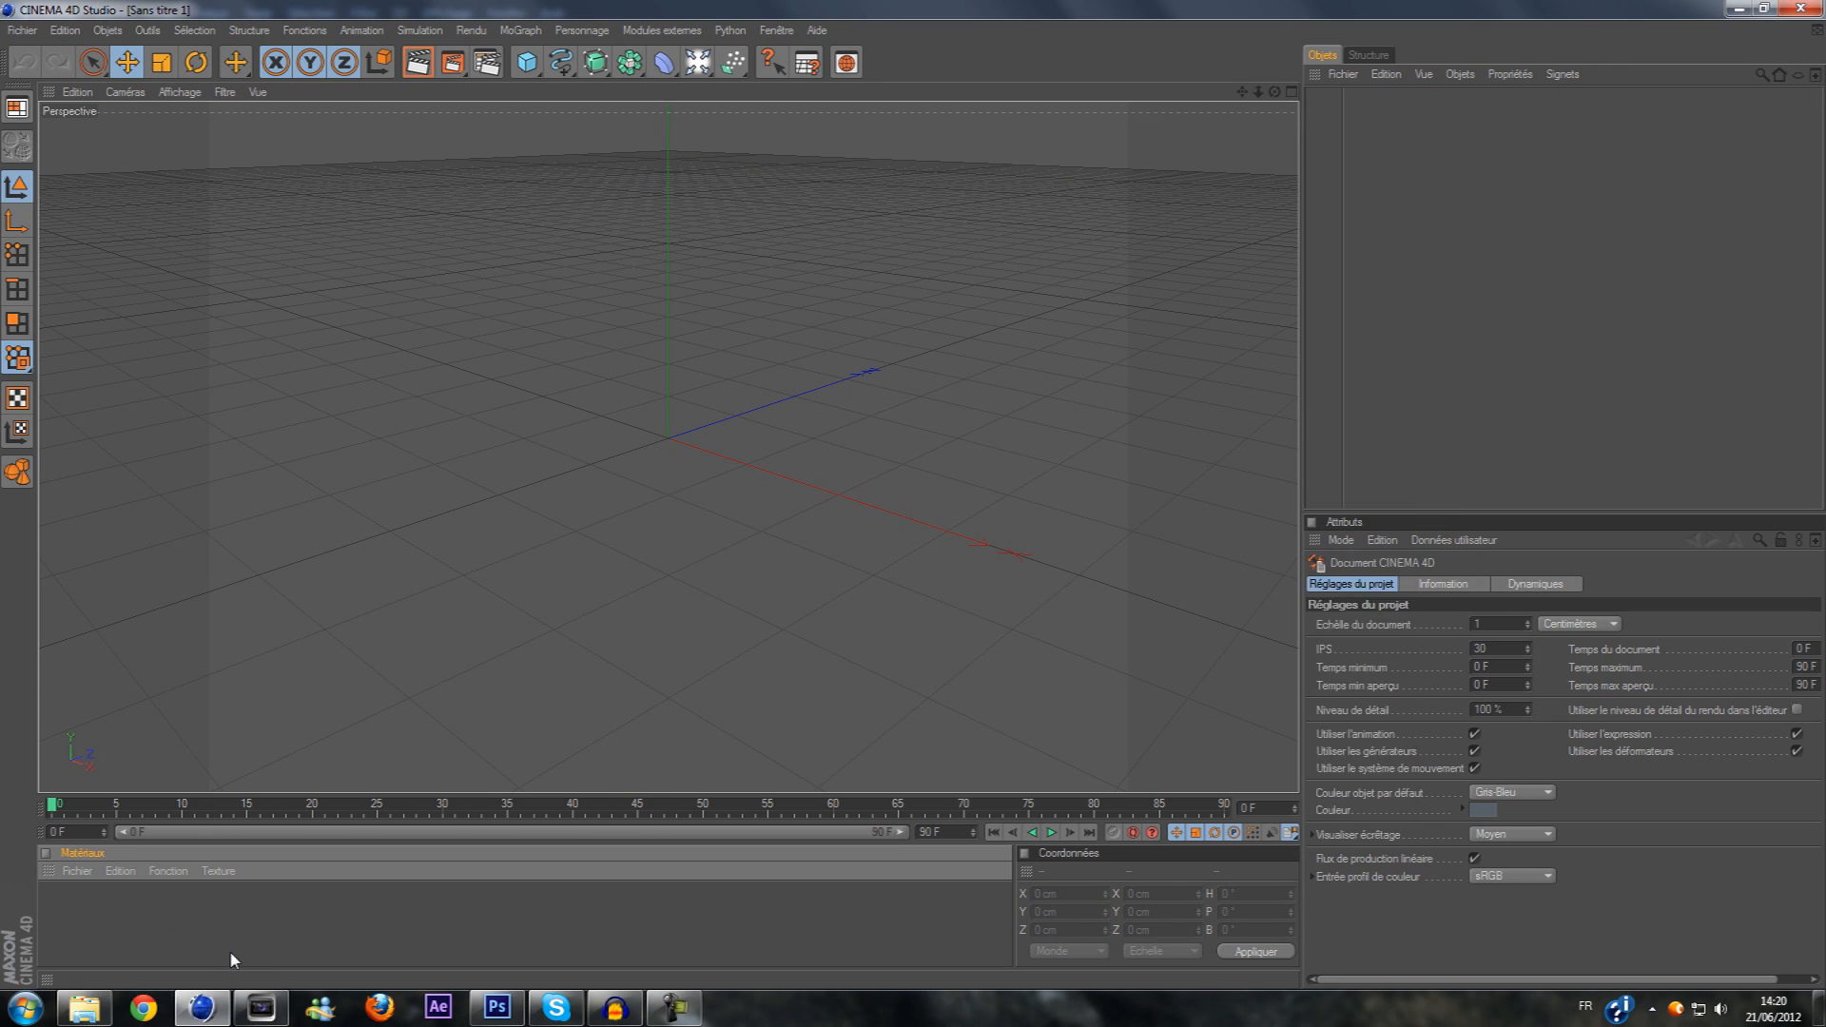
pyautogui.click(230, 949)
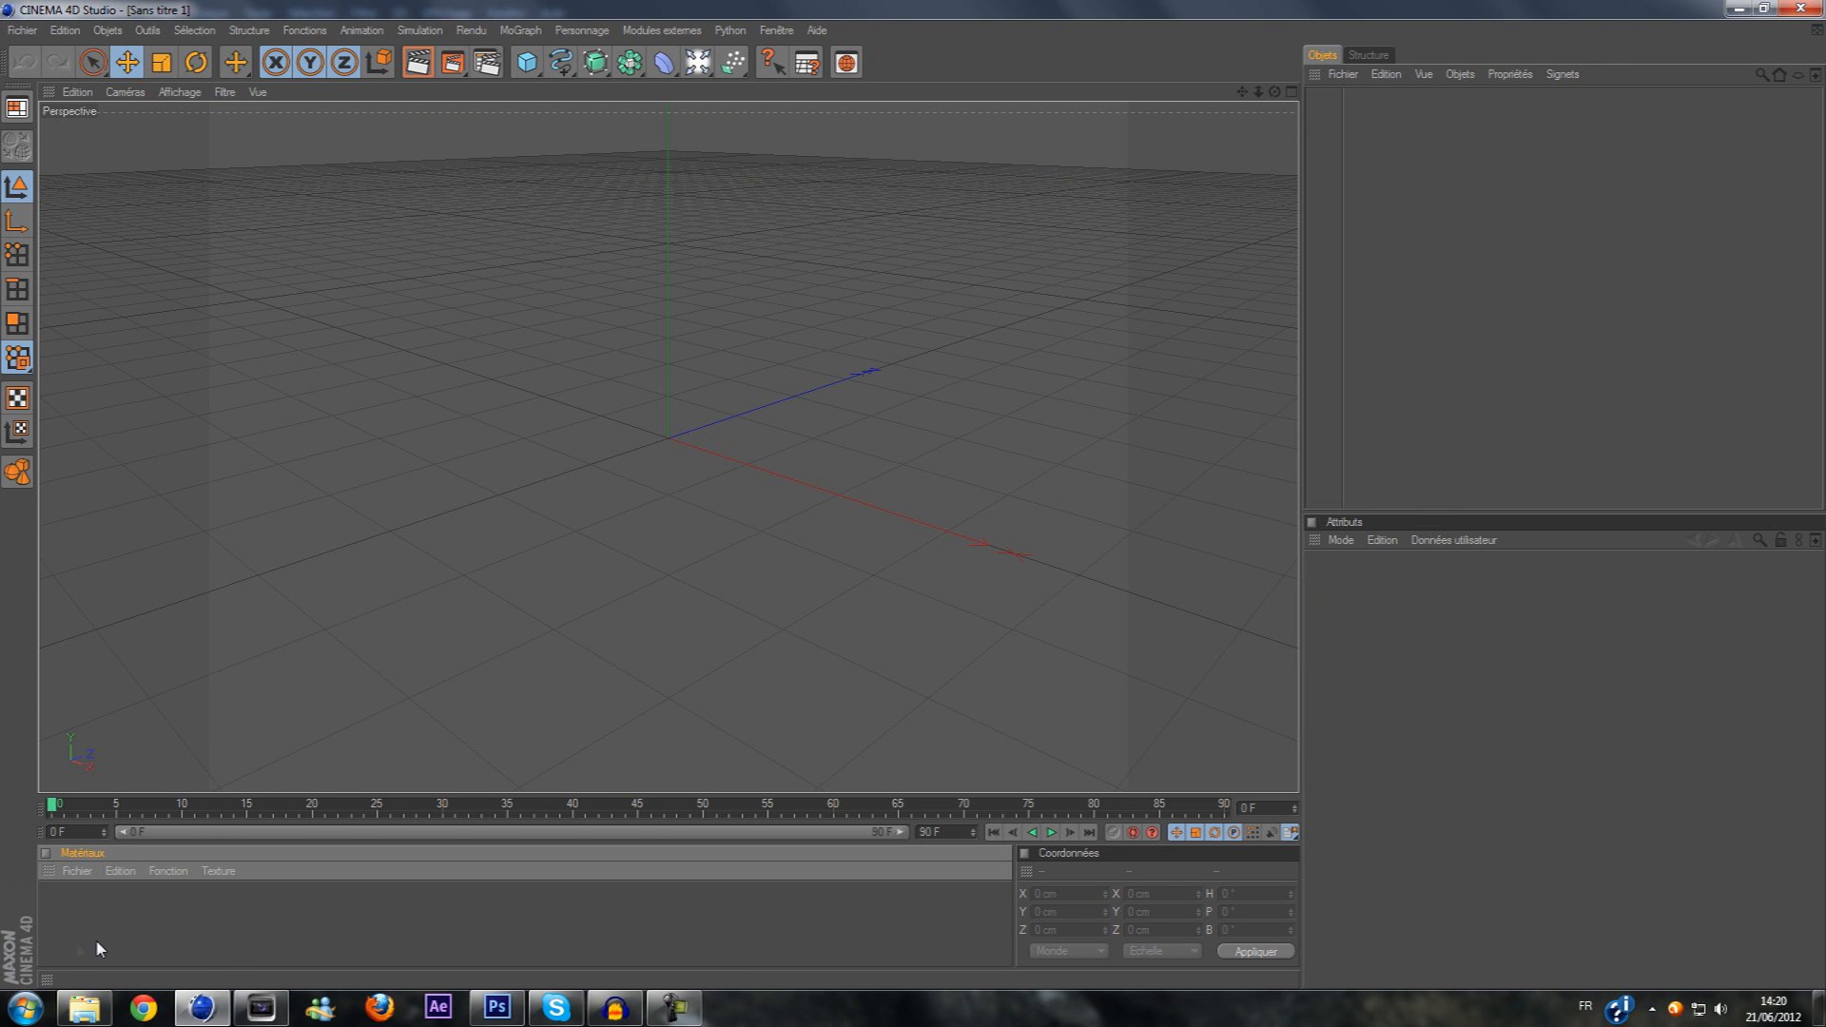
# Import logo.ai from the Images library into Cinema 4D with scale factor 1 cm and connected splines
pyautogui.click(81, 1010)
pyautogui.moveTo(1213, 511)
pyautogui.mouseDown()
pyautogui.moveTo(861, 519)
pyautogui.moveTo(1198, 534)
pyautogui.mouseUp()
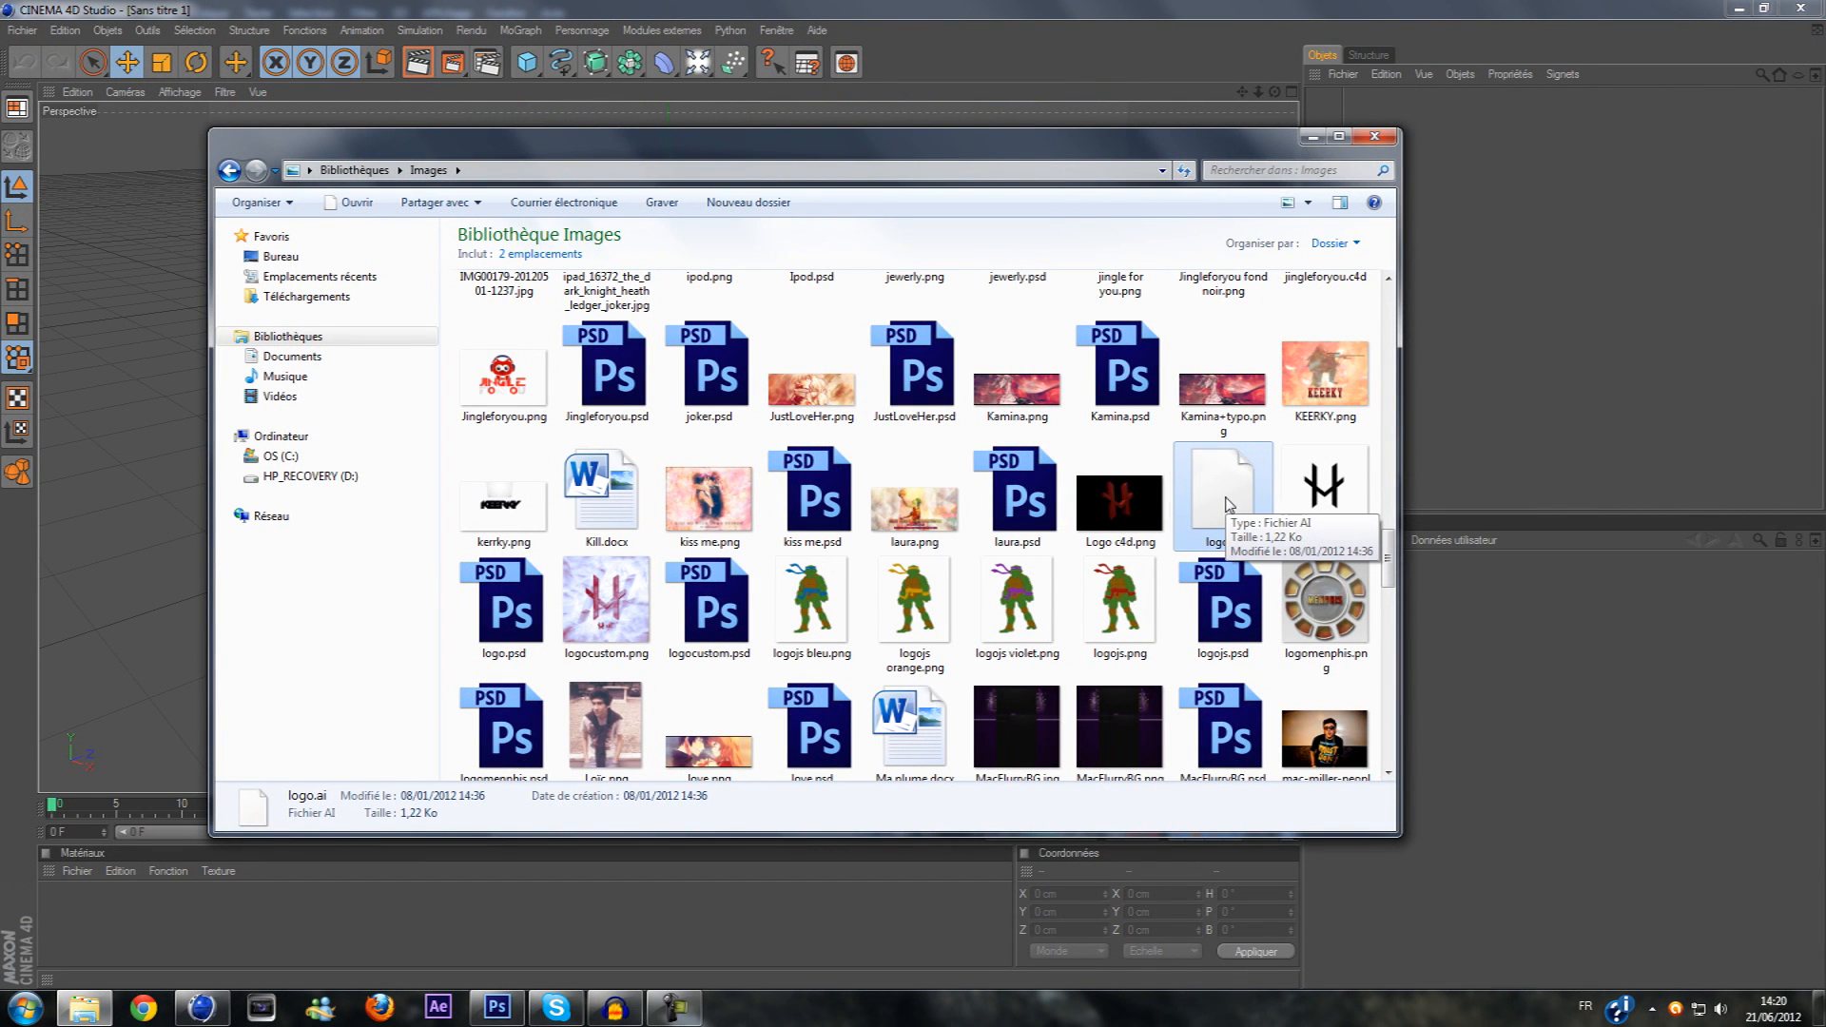
pyautogui.moveTo(1226, 497); pyautogui.dragTo(154, 490)
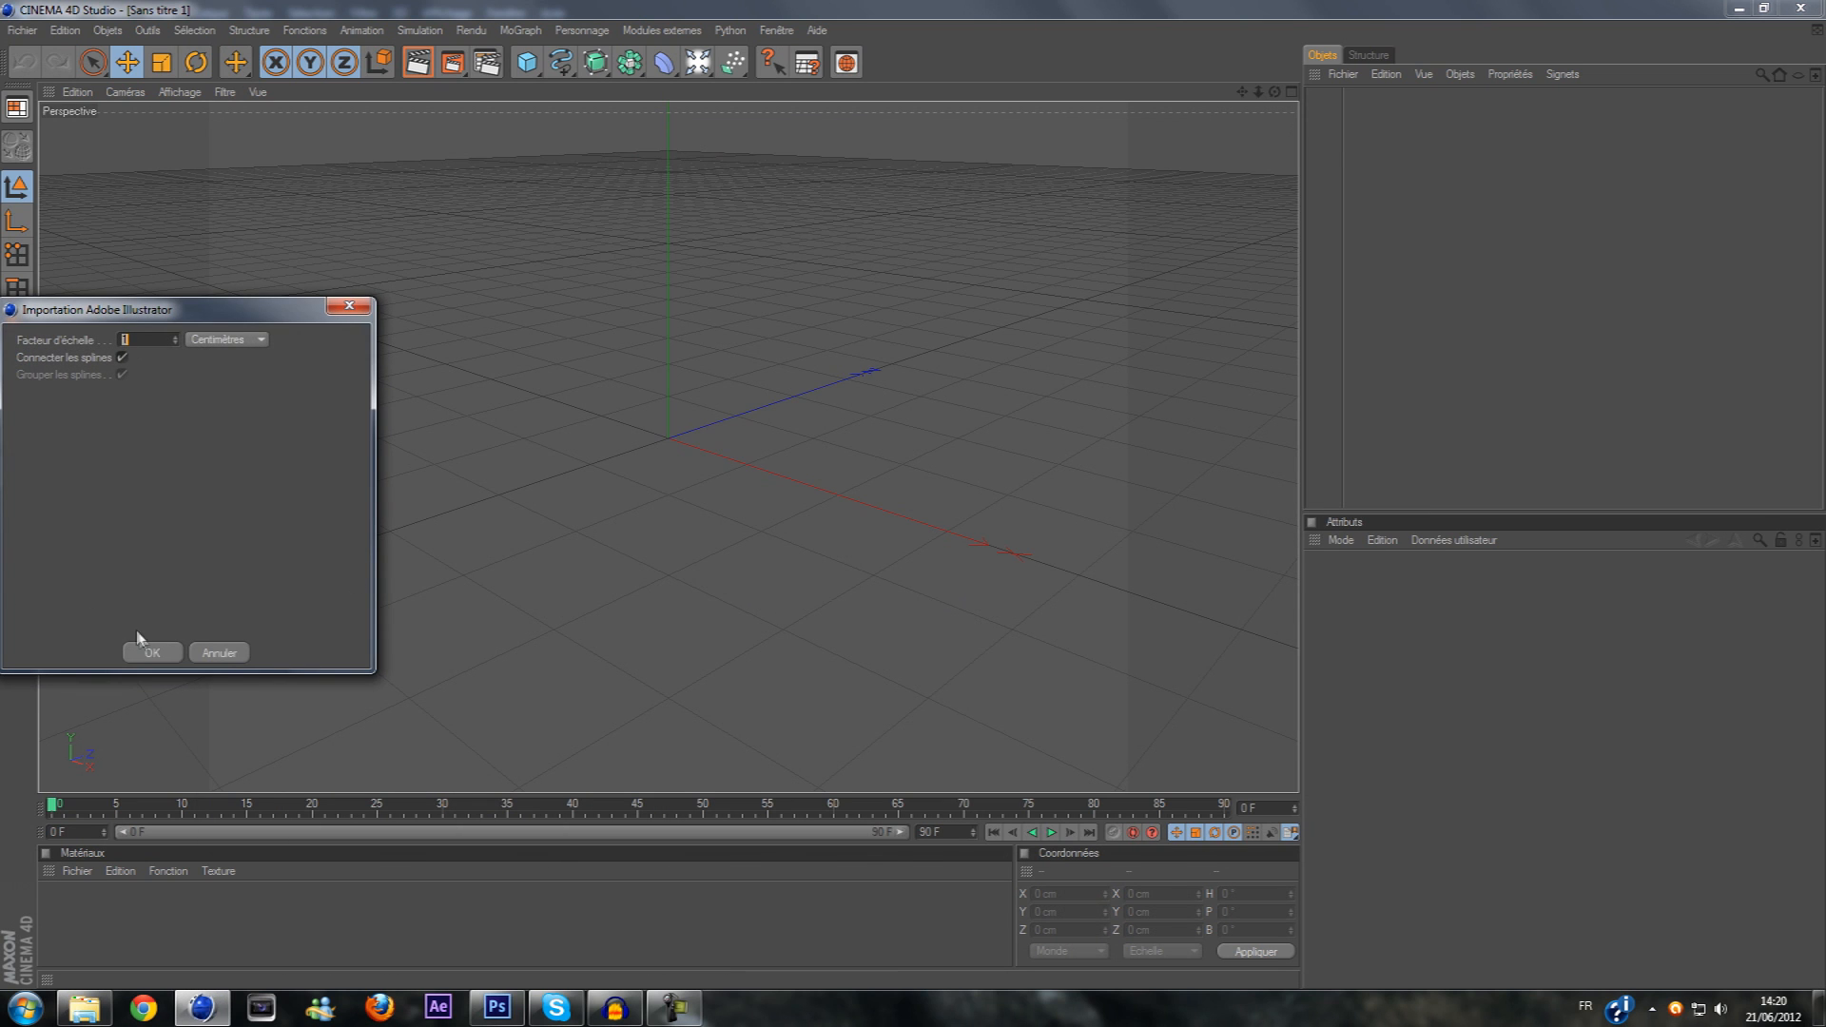
pyautogui.click(150, 651)
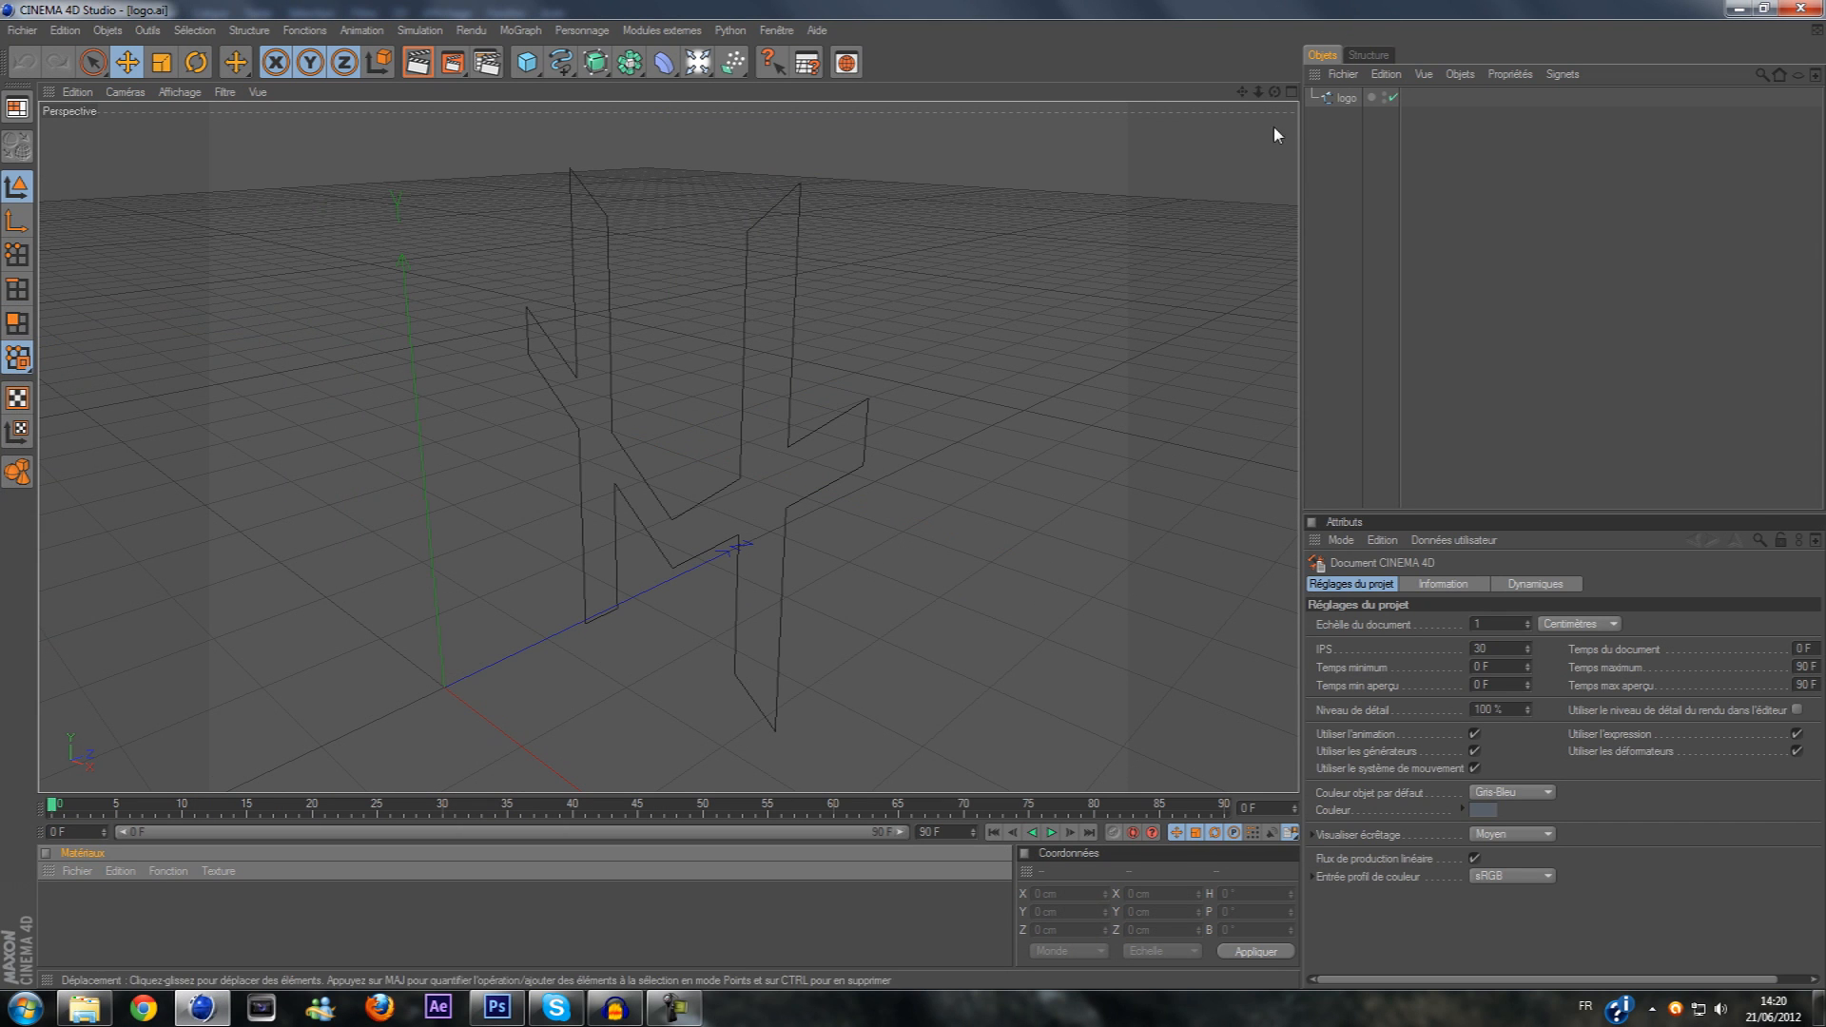
# Add an Extrusion NURBS object and nest the logo spline inside it
pyautogui.moveTo(1275, 92); pyautogui.dragTo(1290, 131)
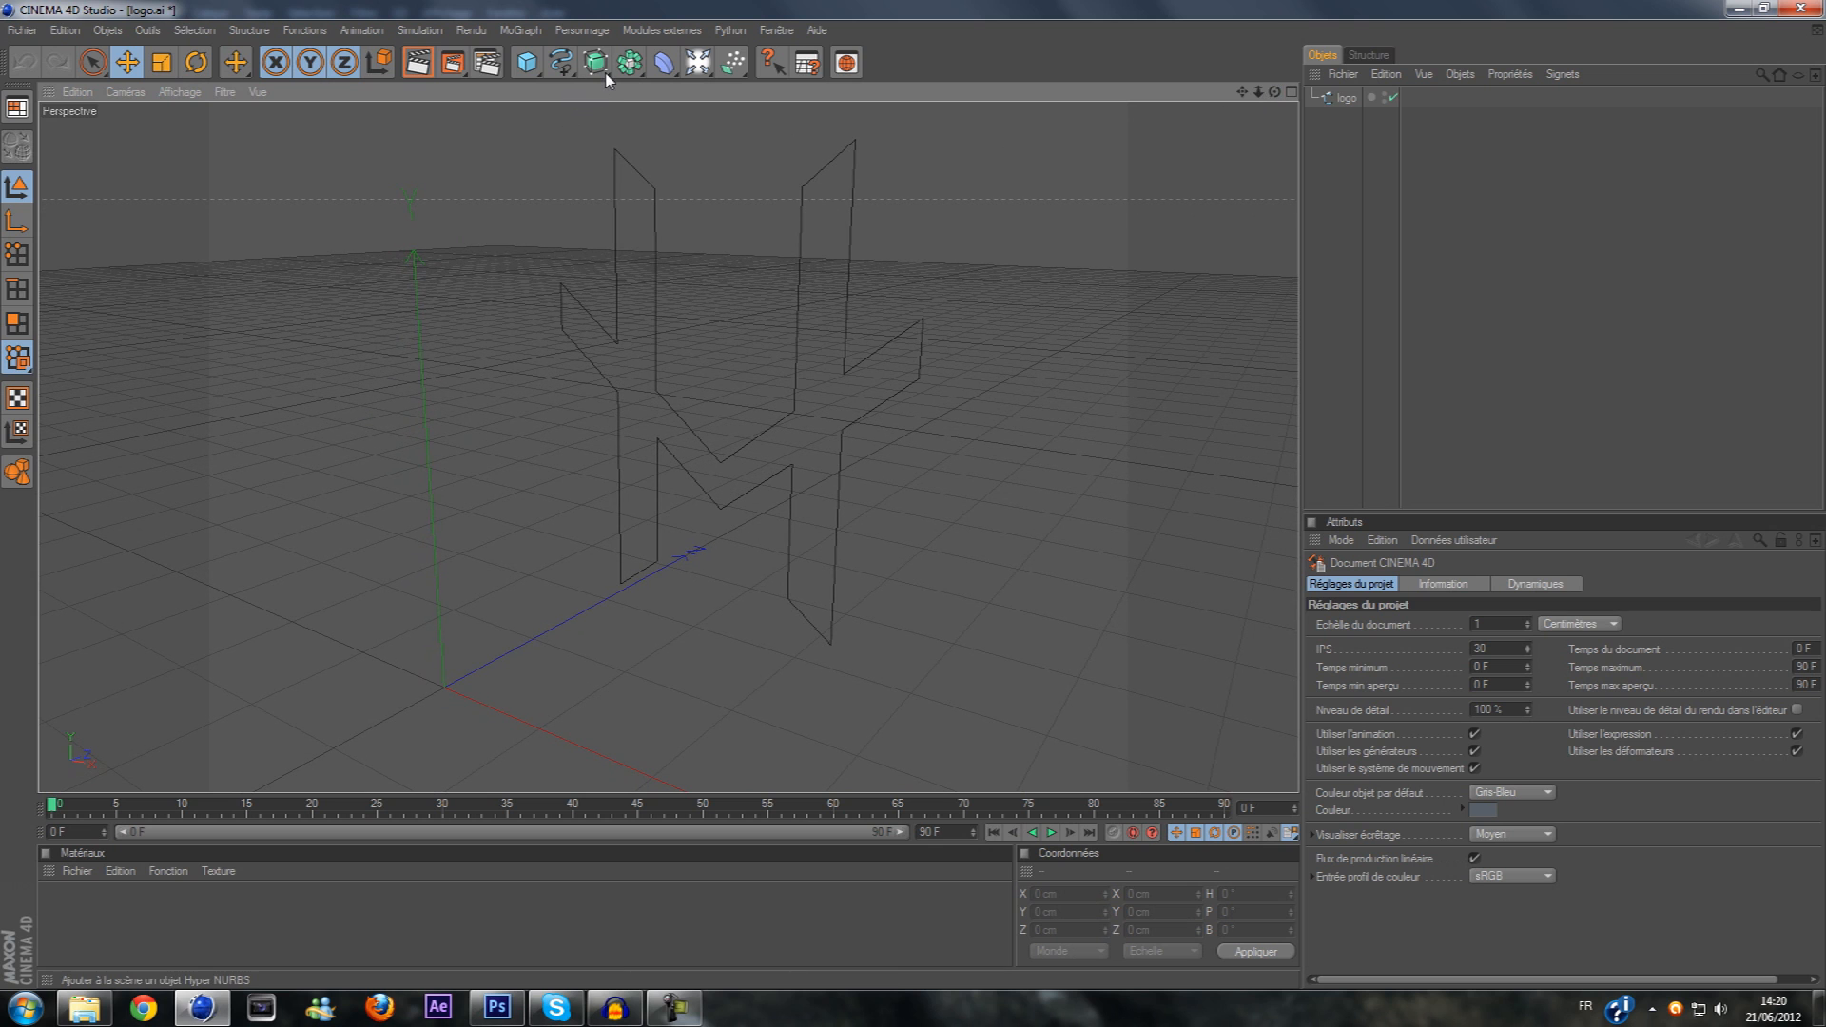
pyautogui.moveTo(606, 76); pyautogui.dragTo(816, 91)
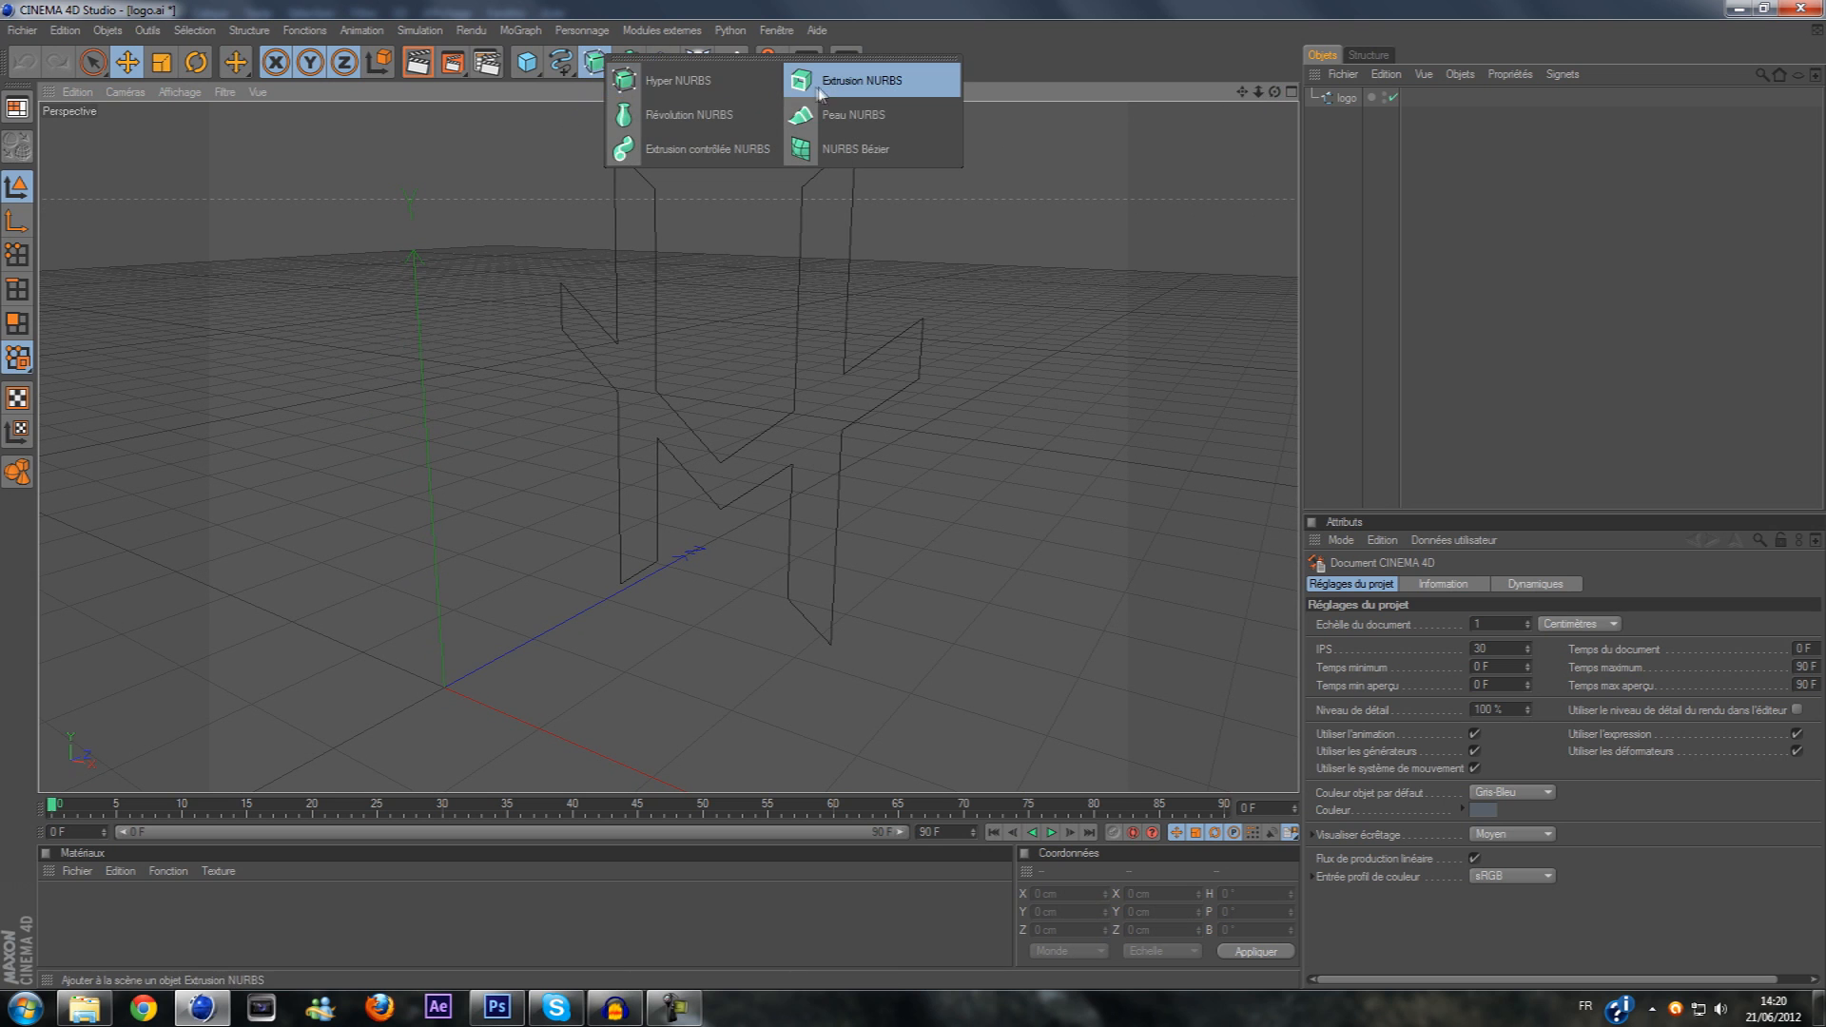
pyautogui.click(881, 82)
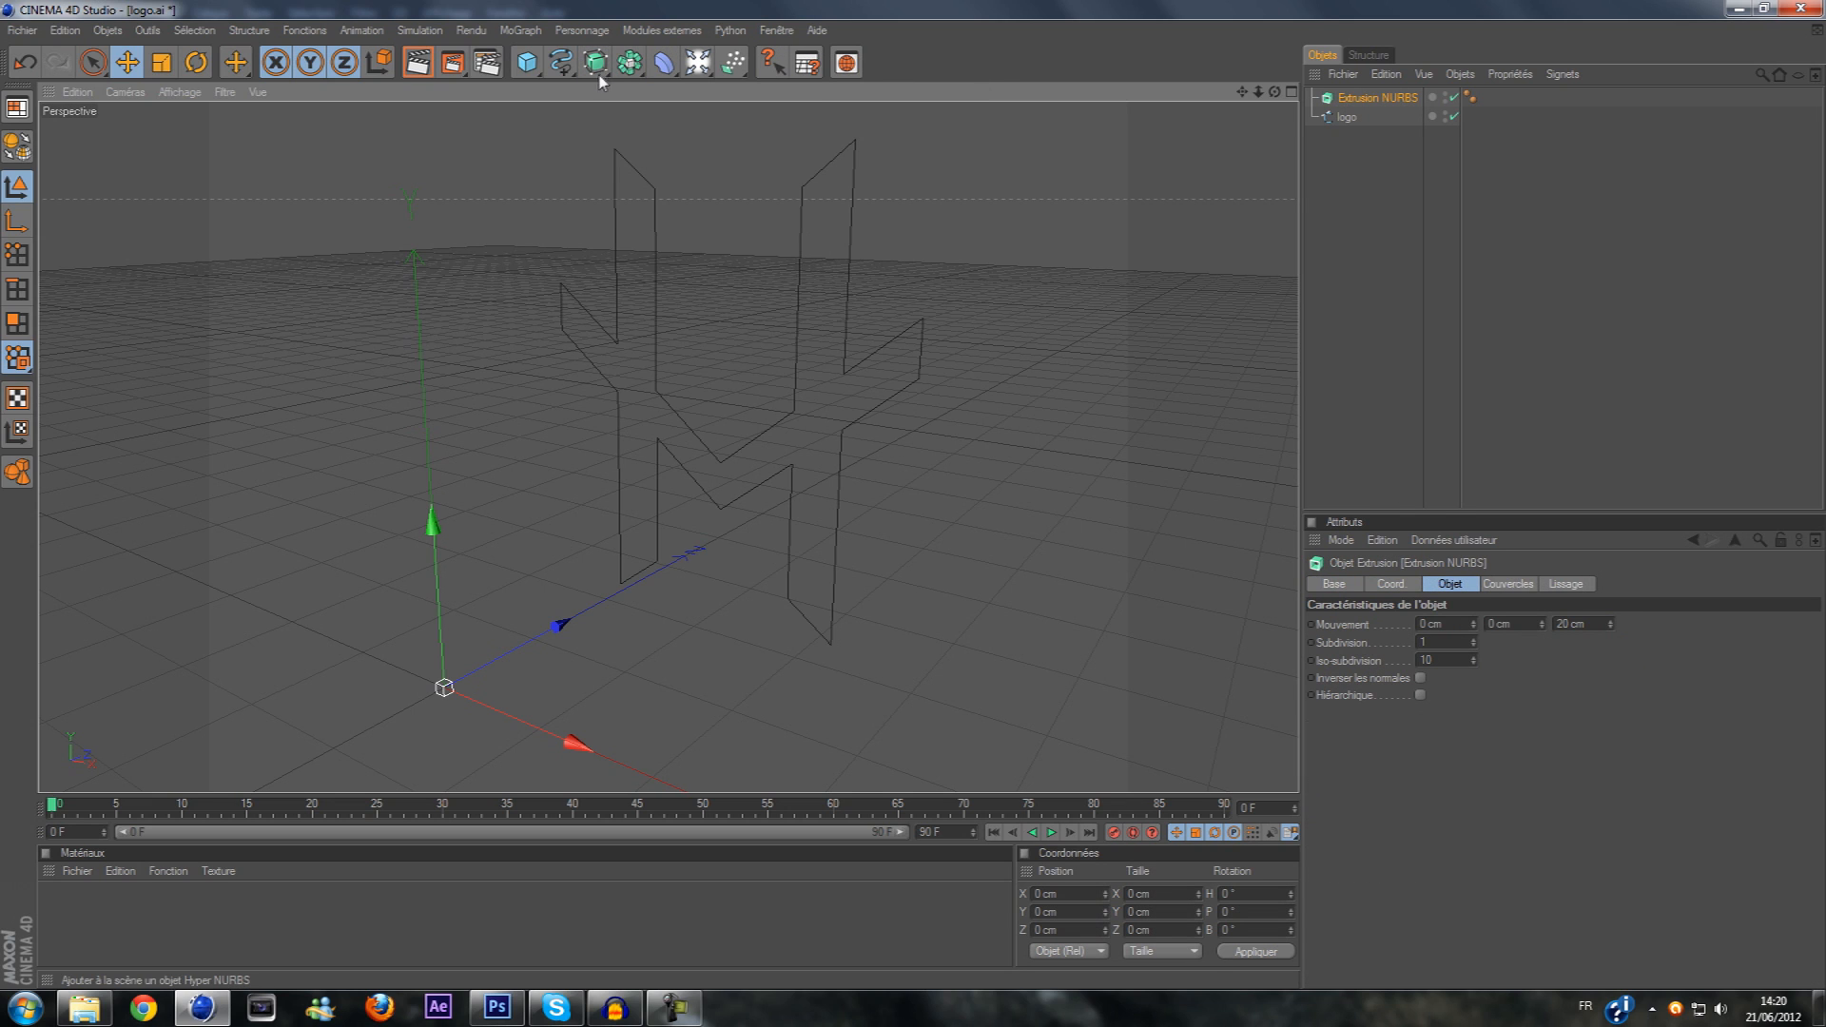
pyautogui.moveTo(608, 72); pyautogui.dragTo(828, 99)
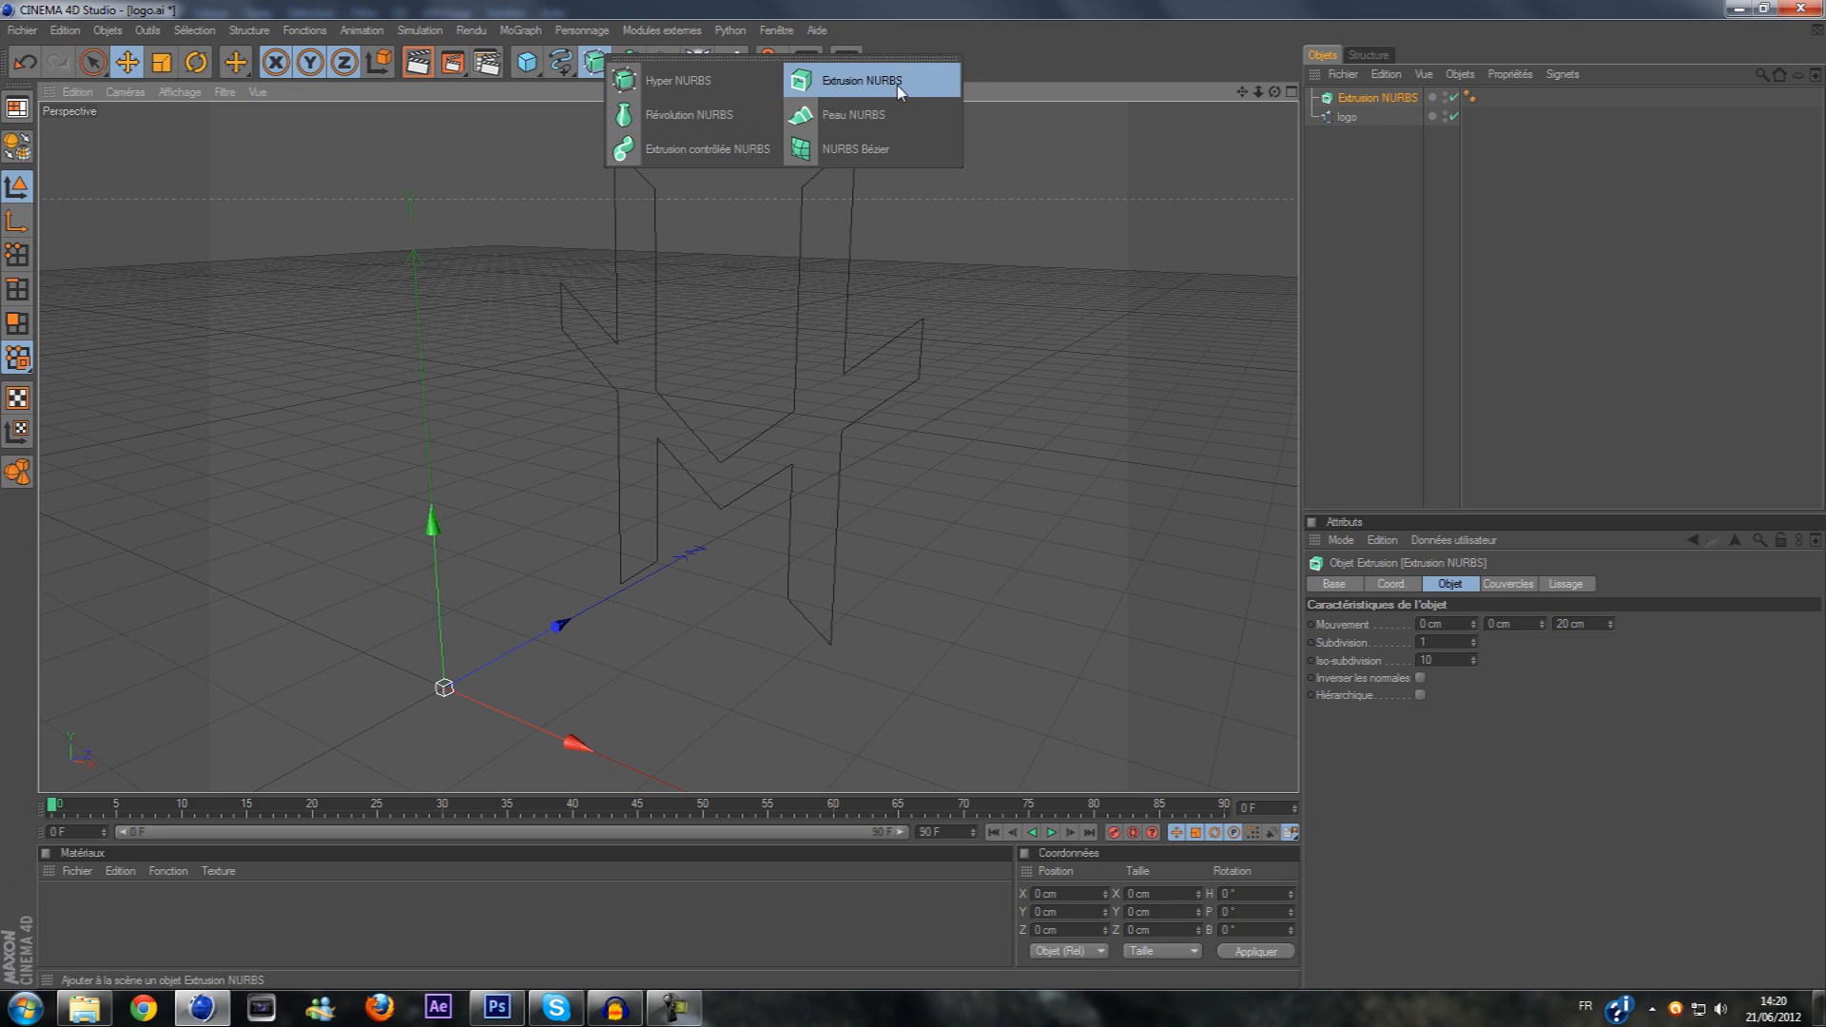
pyautogui.click(1110, 62)
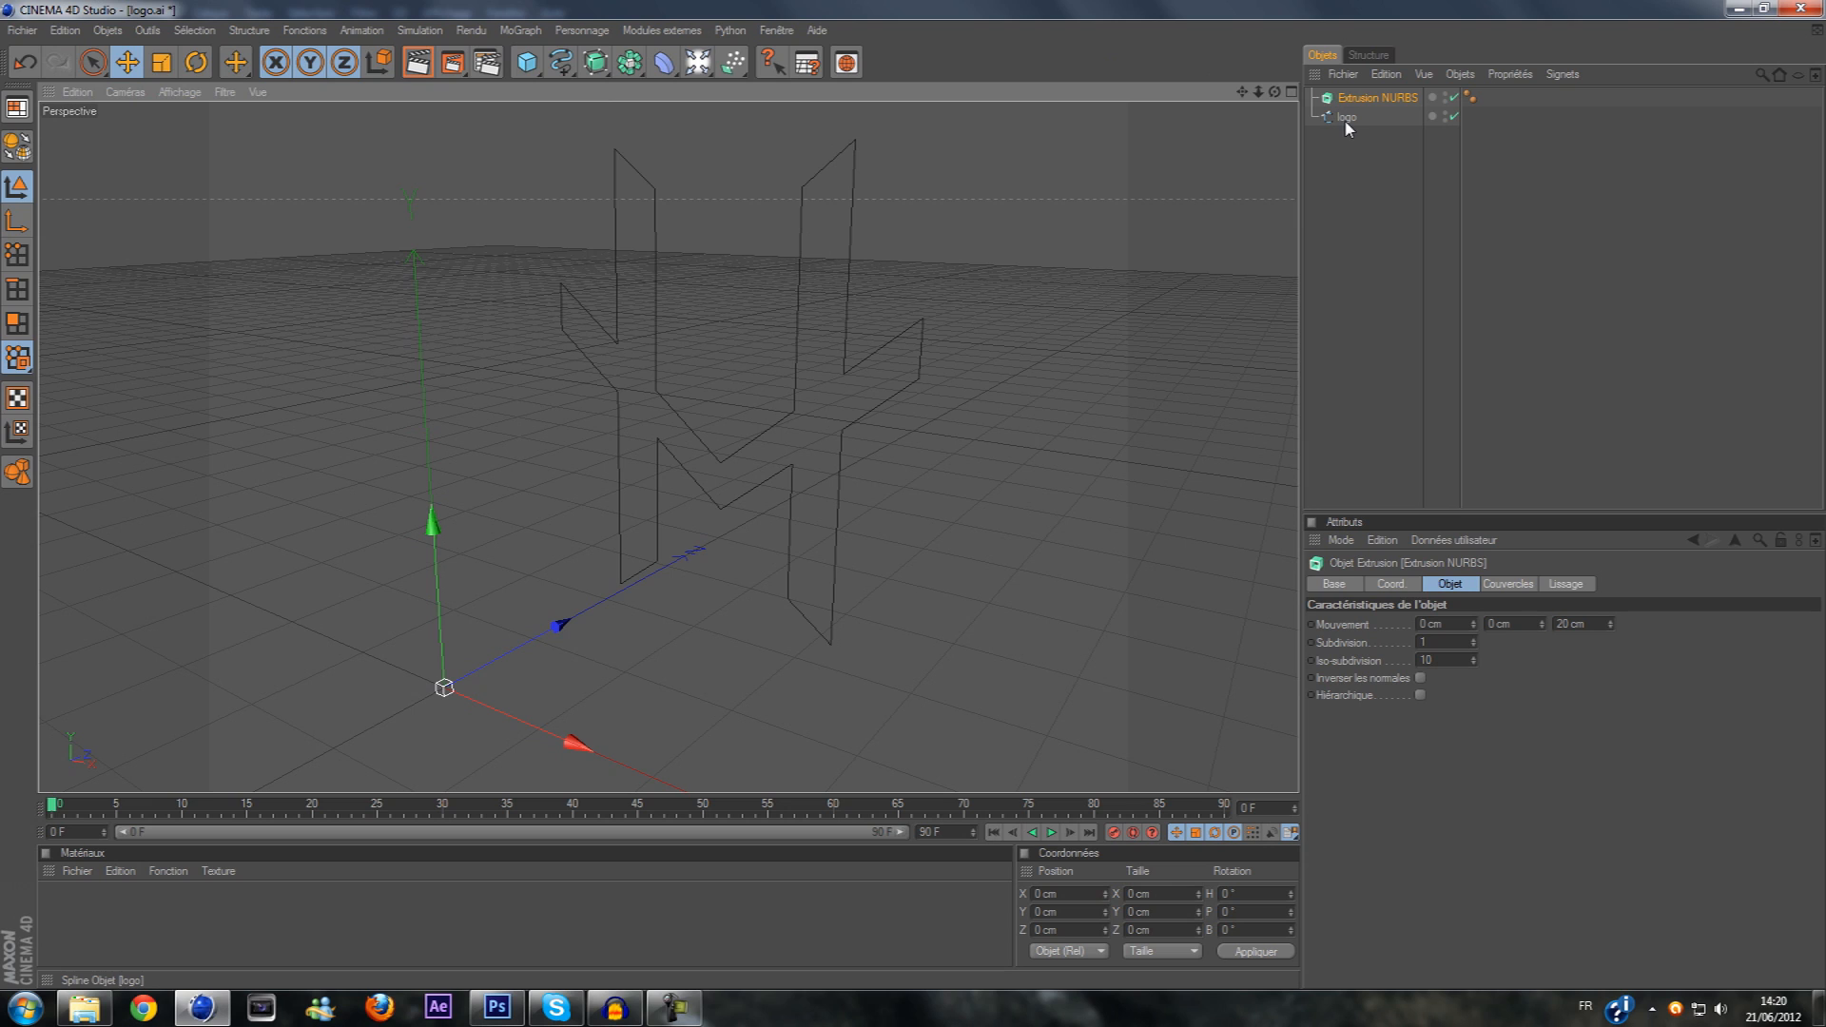
pyautogui.moveTo(1345, 122)
pyautogui.mouseDown()
pyautogui.moveTo(1389, 103)
pyautogui.moveTo(1370, 98)
pyautogui.mouseUp()
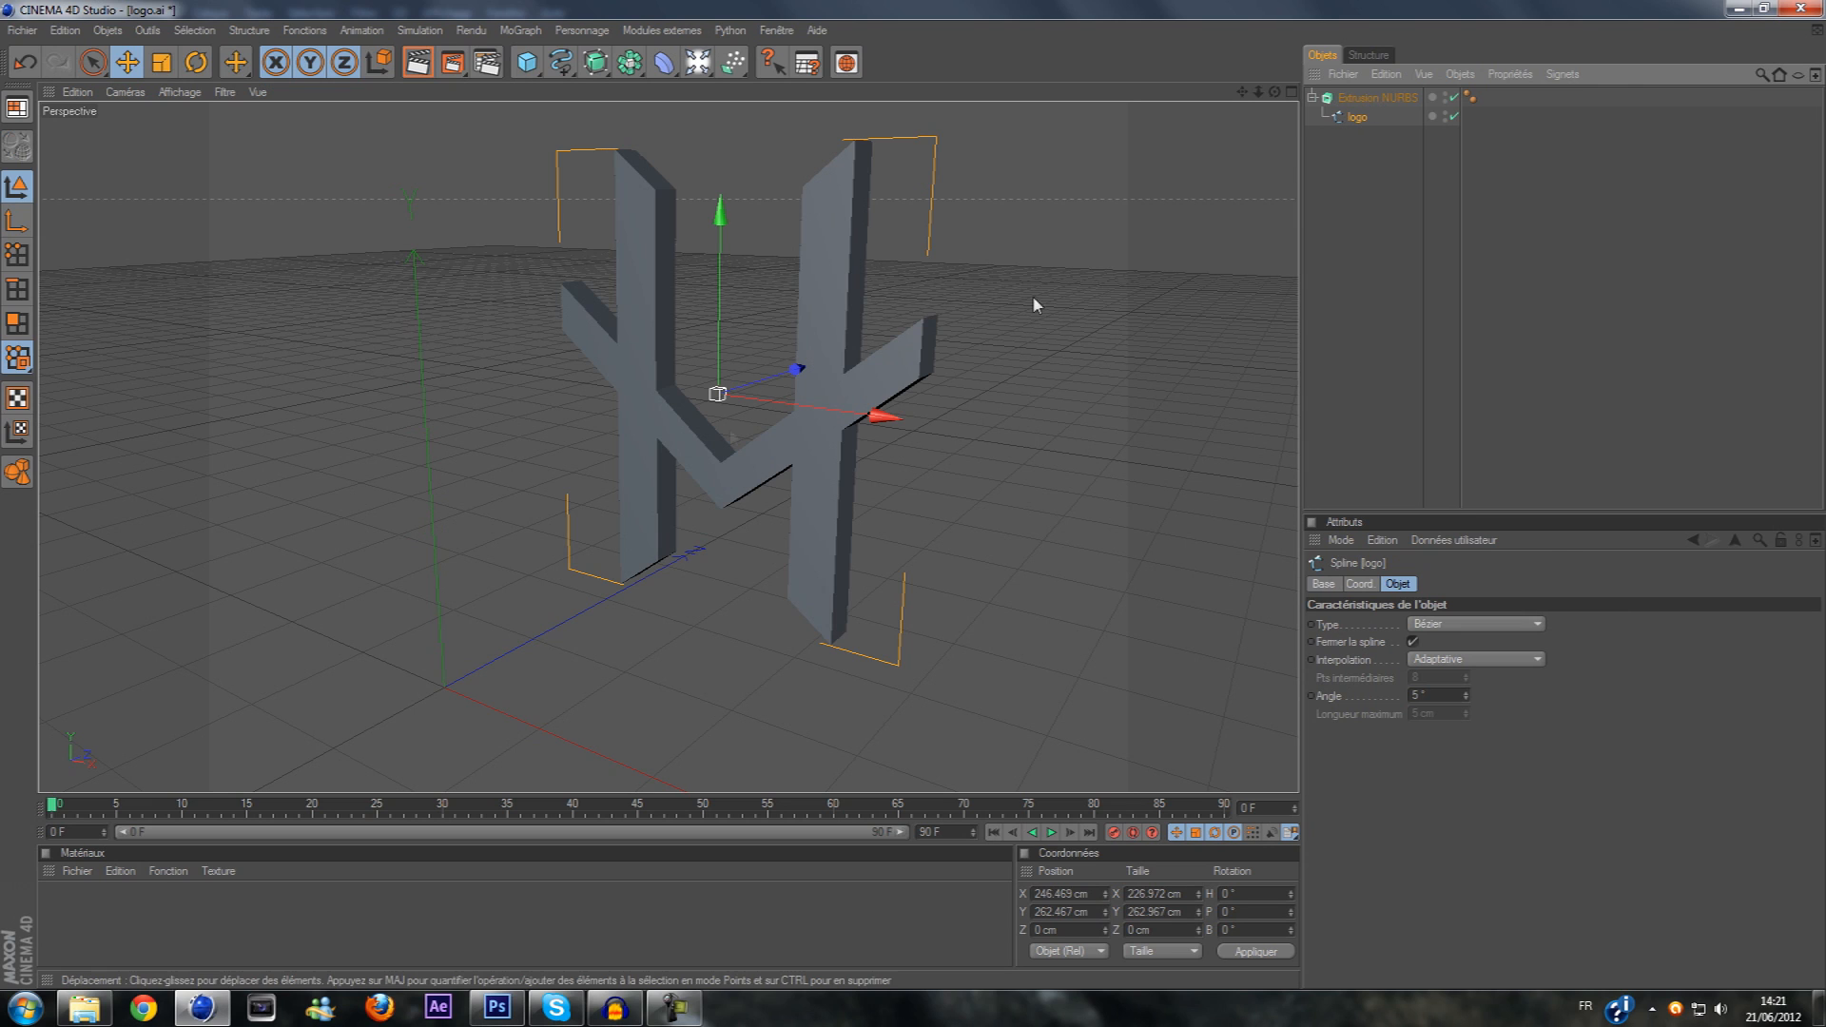
# Move the logo spline along Z to about -34 cm and set the extrusion's Z movement to 30 cm
pyautogui.moveTo(797, 370); pyautogui.dragTo(761, 376)
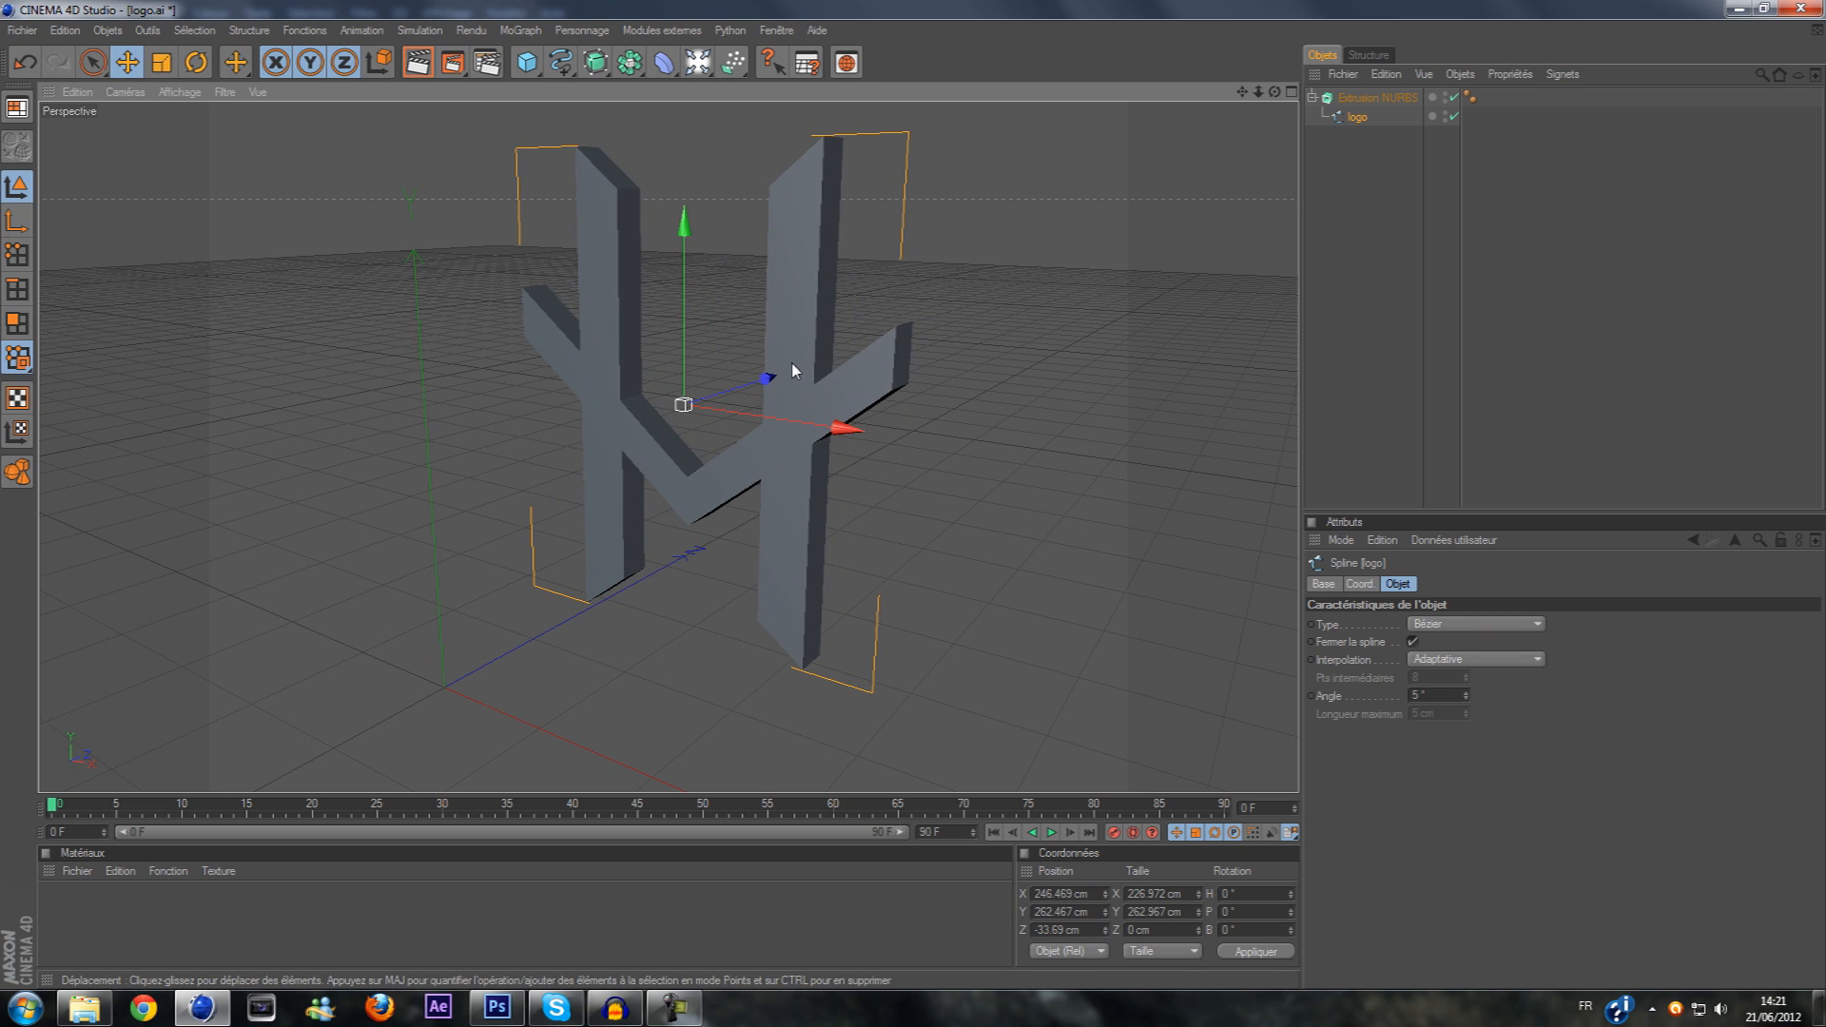
pyautogui.click(1375, 98)
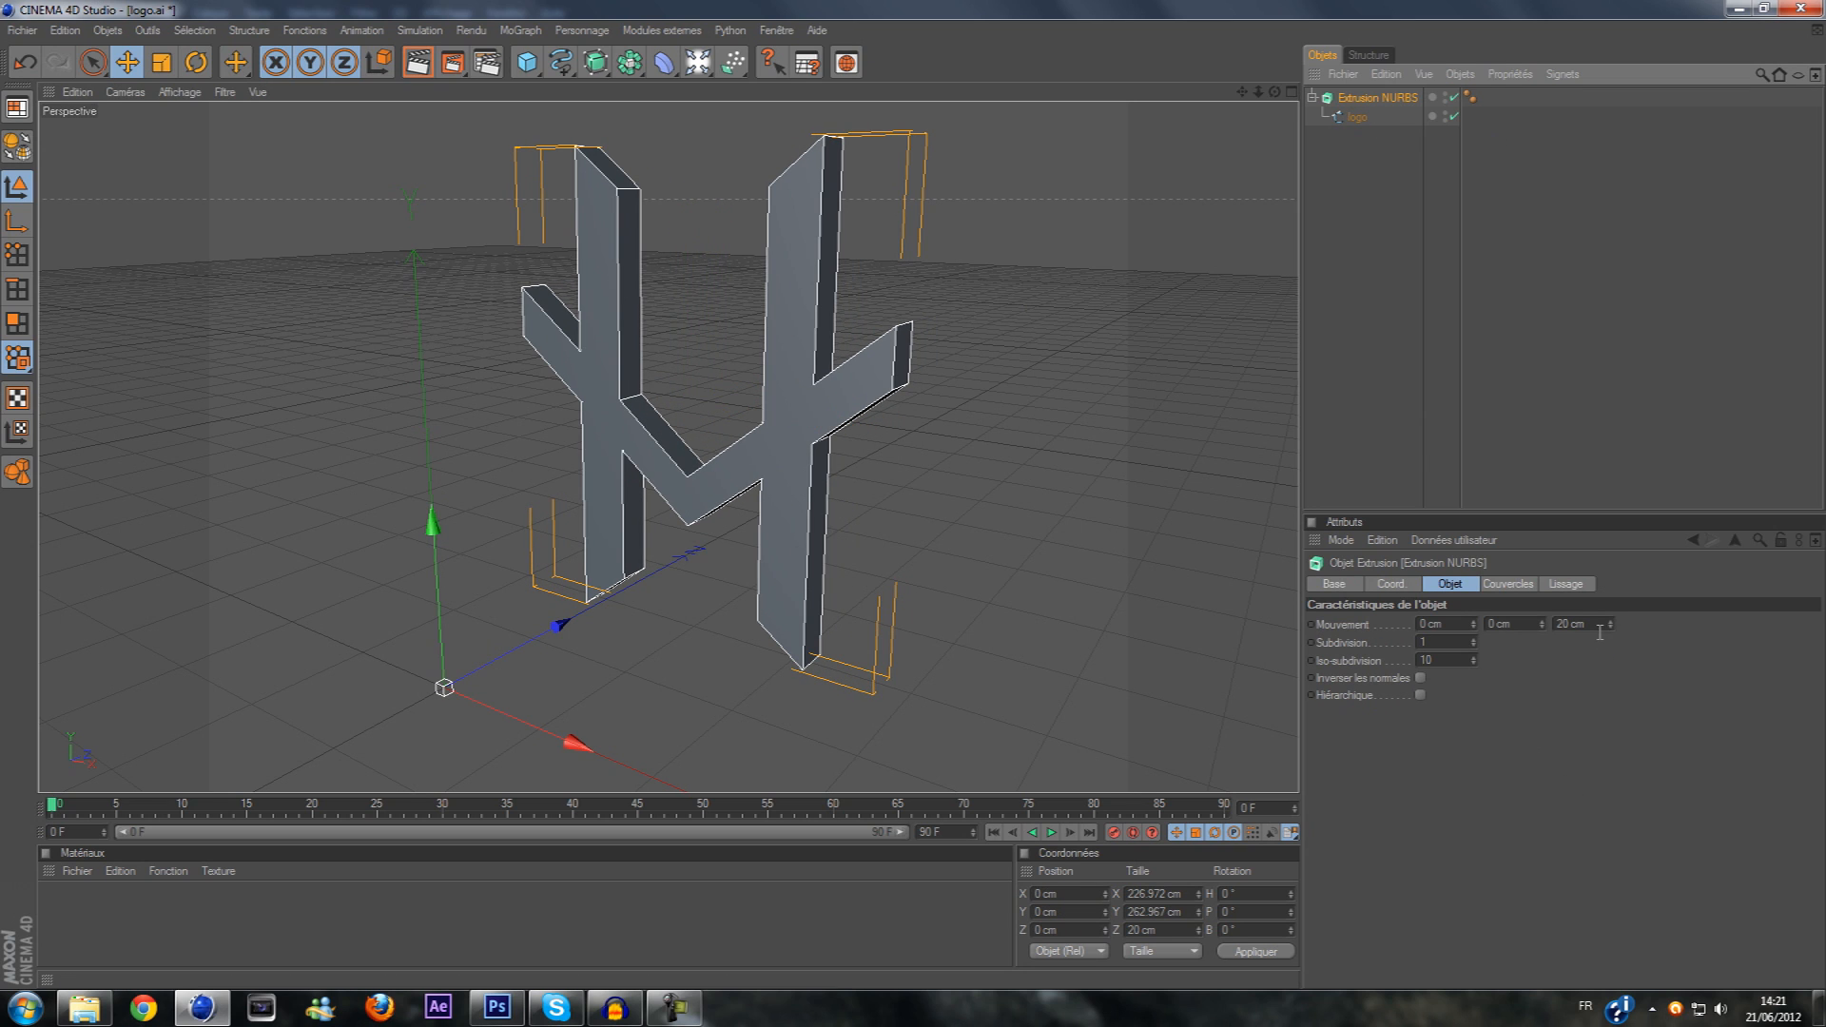
pyautogui.moveTo(1610, 625)
pyautogui.mouseDown()
pyautogui.moveTo(1610, 593)
pyautogui.moveTo(1610, 636)
pyautogui.moveTo(1610, 616)
pyautogui.mouseUp()
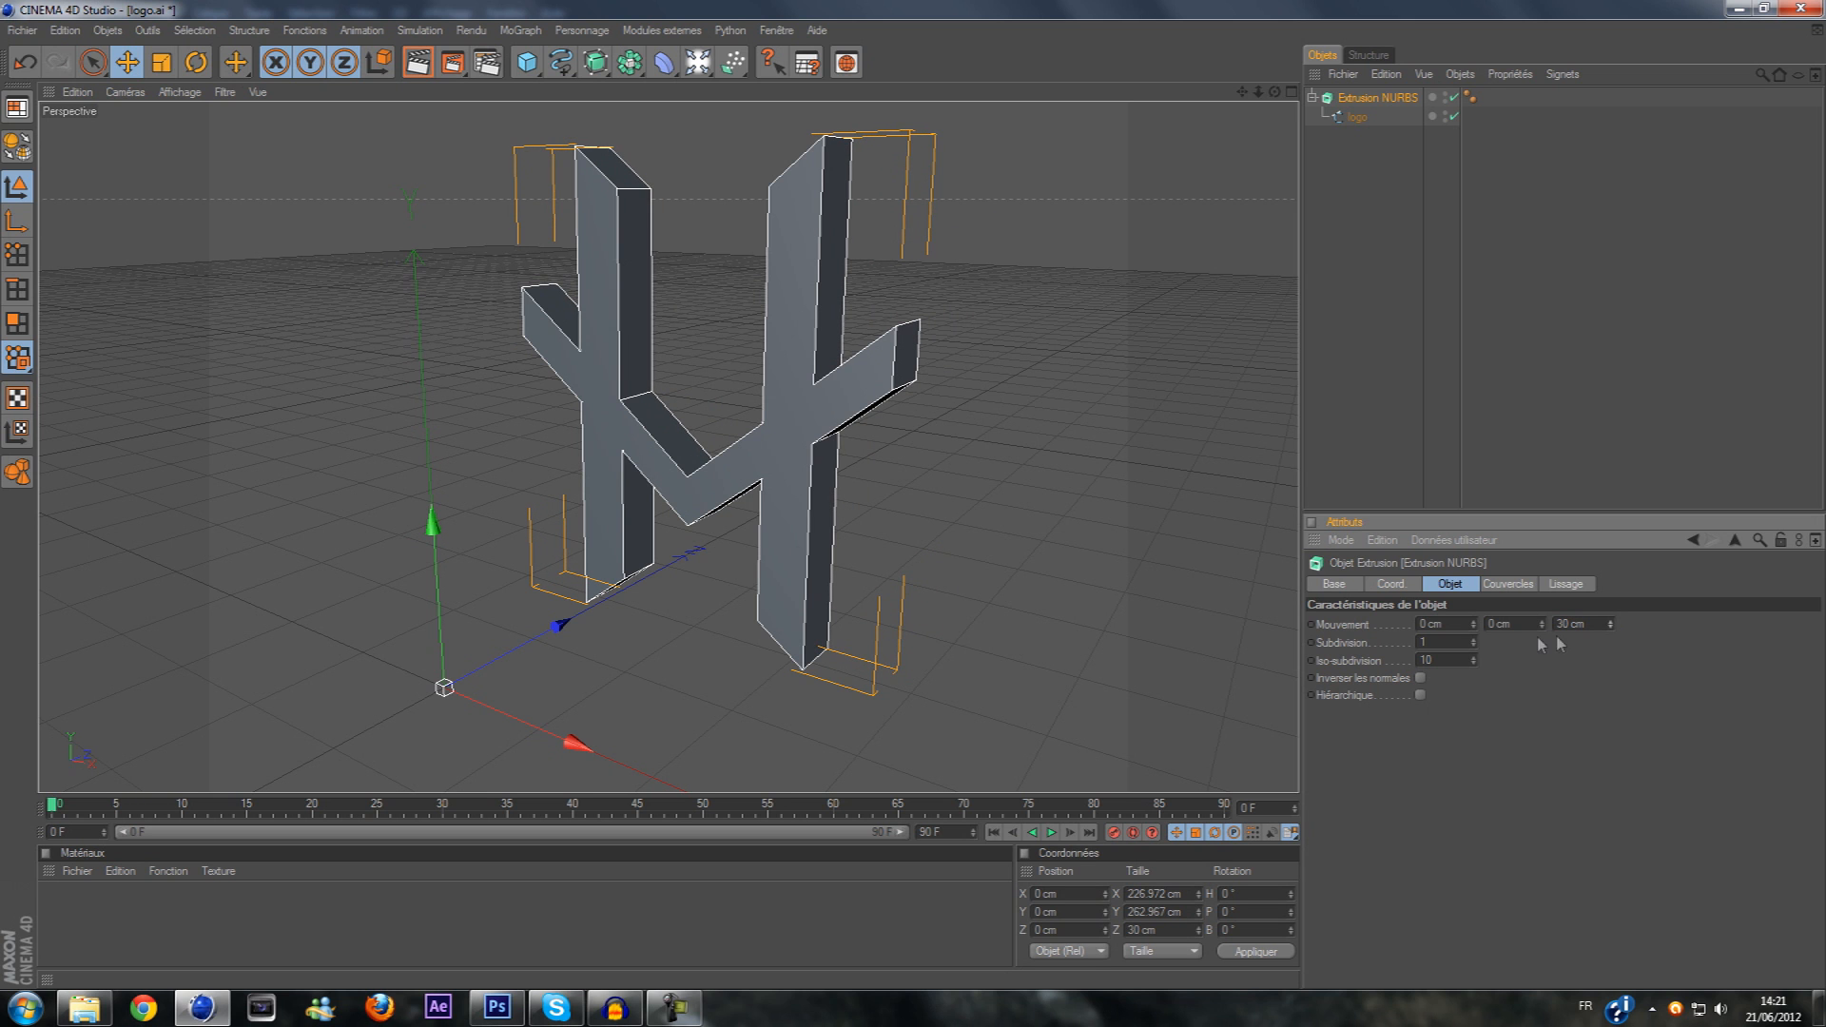
# Set the extrusion's start cap to Couvercle et biseau with a 2 cm radius
pyautogui.moveTo(1274, 91)
pyautogui.mouseDown()
pyautogui.moveTo(1255, 57)
pyautogui.moveTo(1317, 119)
pyautogui.moveTo(1274, 119)
pyautogui.moveTo(1300, 118)
pyautogui.moveTo(1284, 92)
pyautogui.moveTo(1324, 78)
pyautogui.moveTo(1260, 62)
pyautogui.moveTo(1276, 89)
pyautogui.mouseUp()
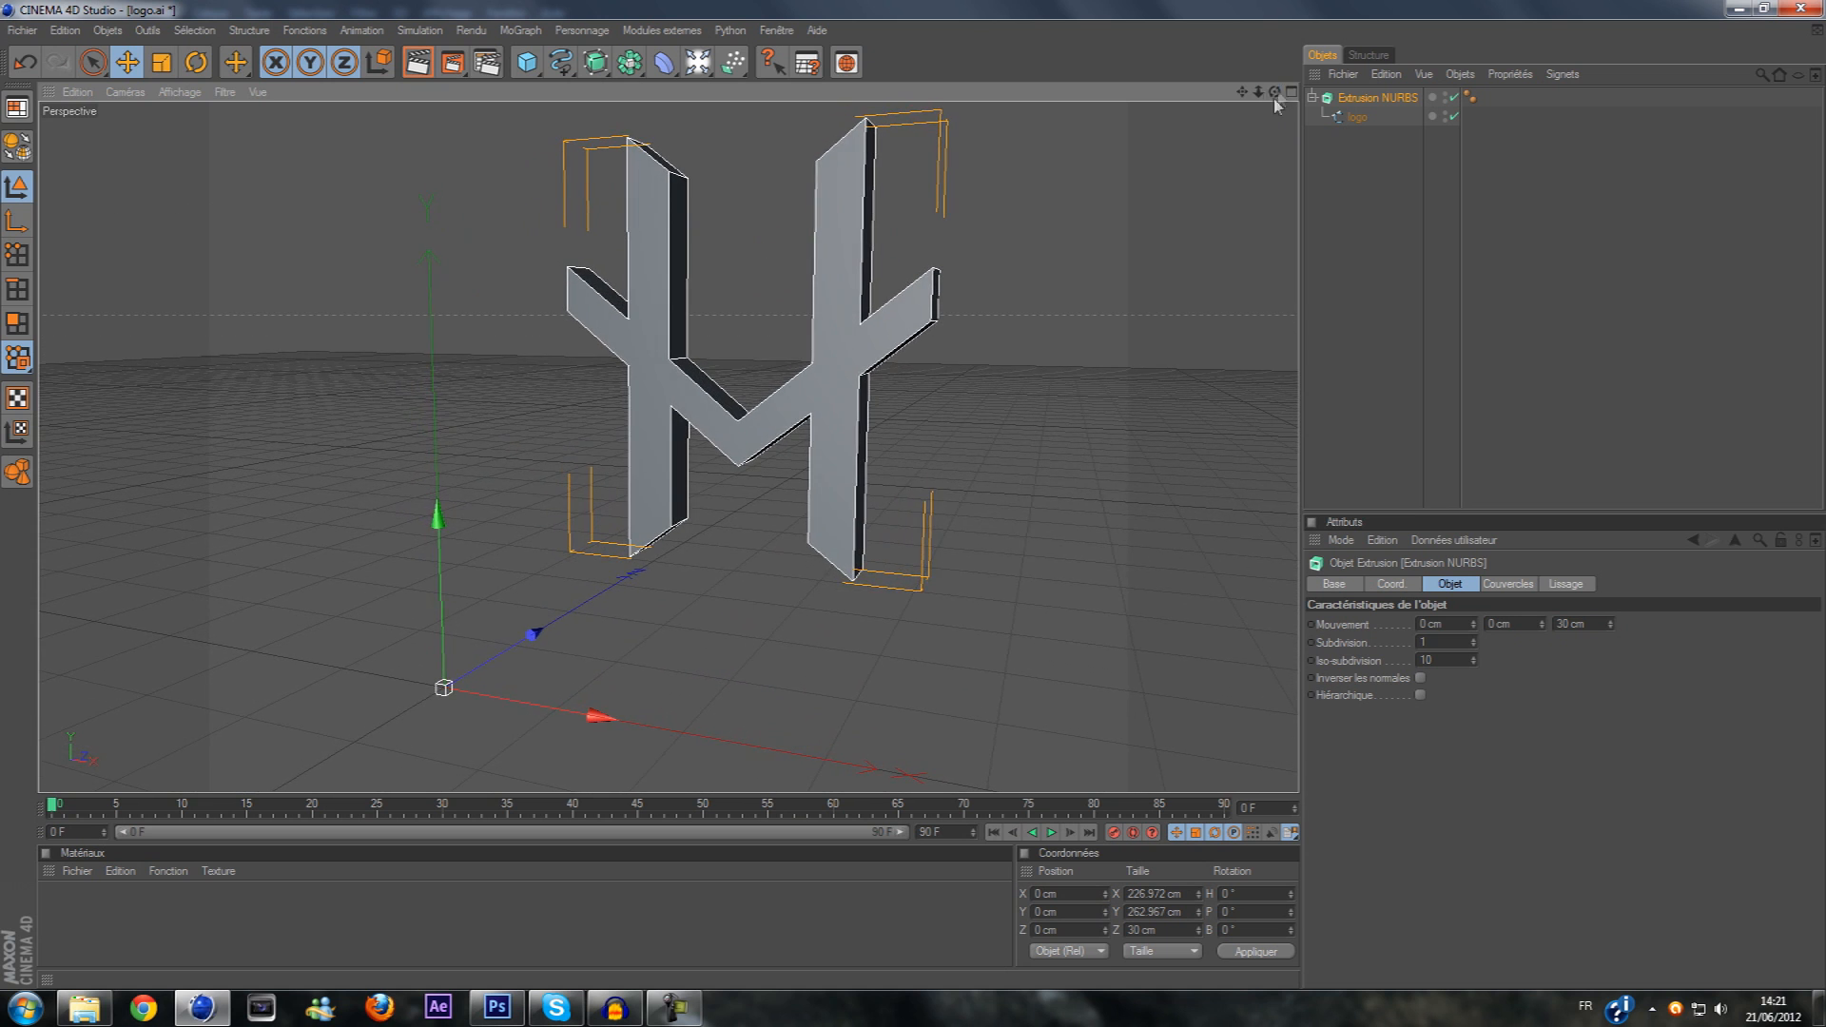
pyautogui.click(1519, 585)
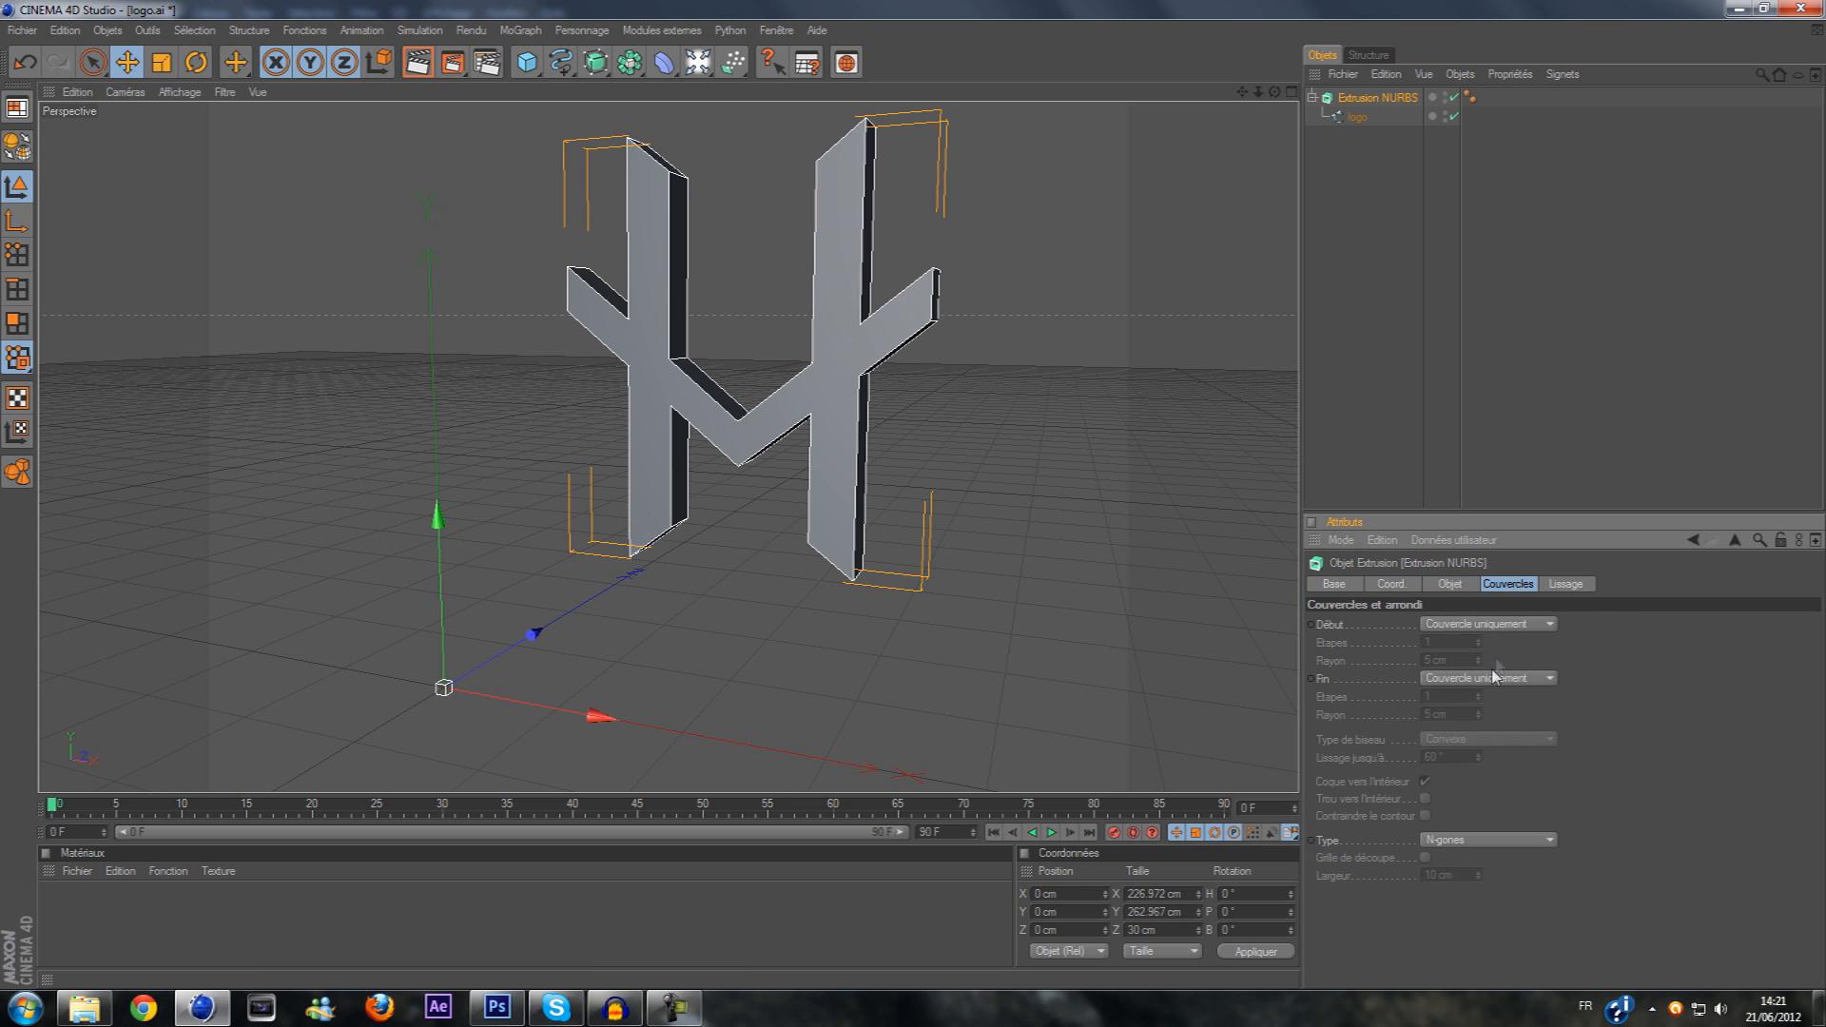
pyautogui.click(1510, 624)
pyautogui.click(1480, 692)
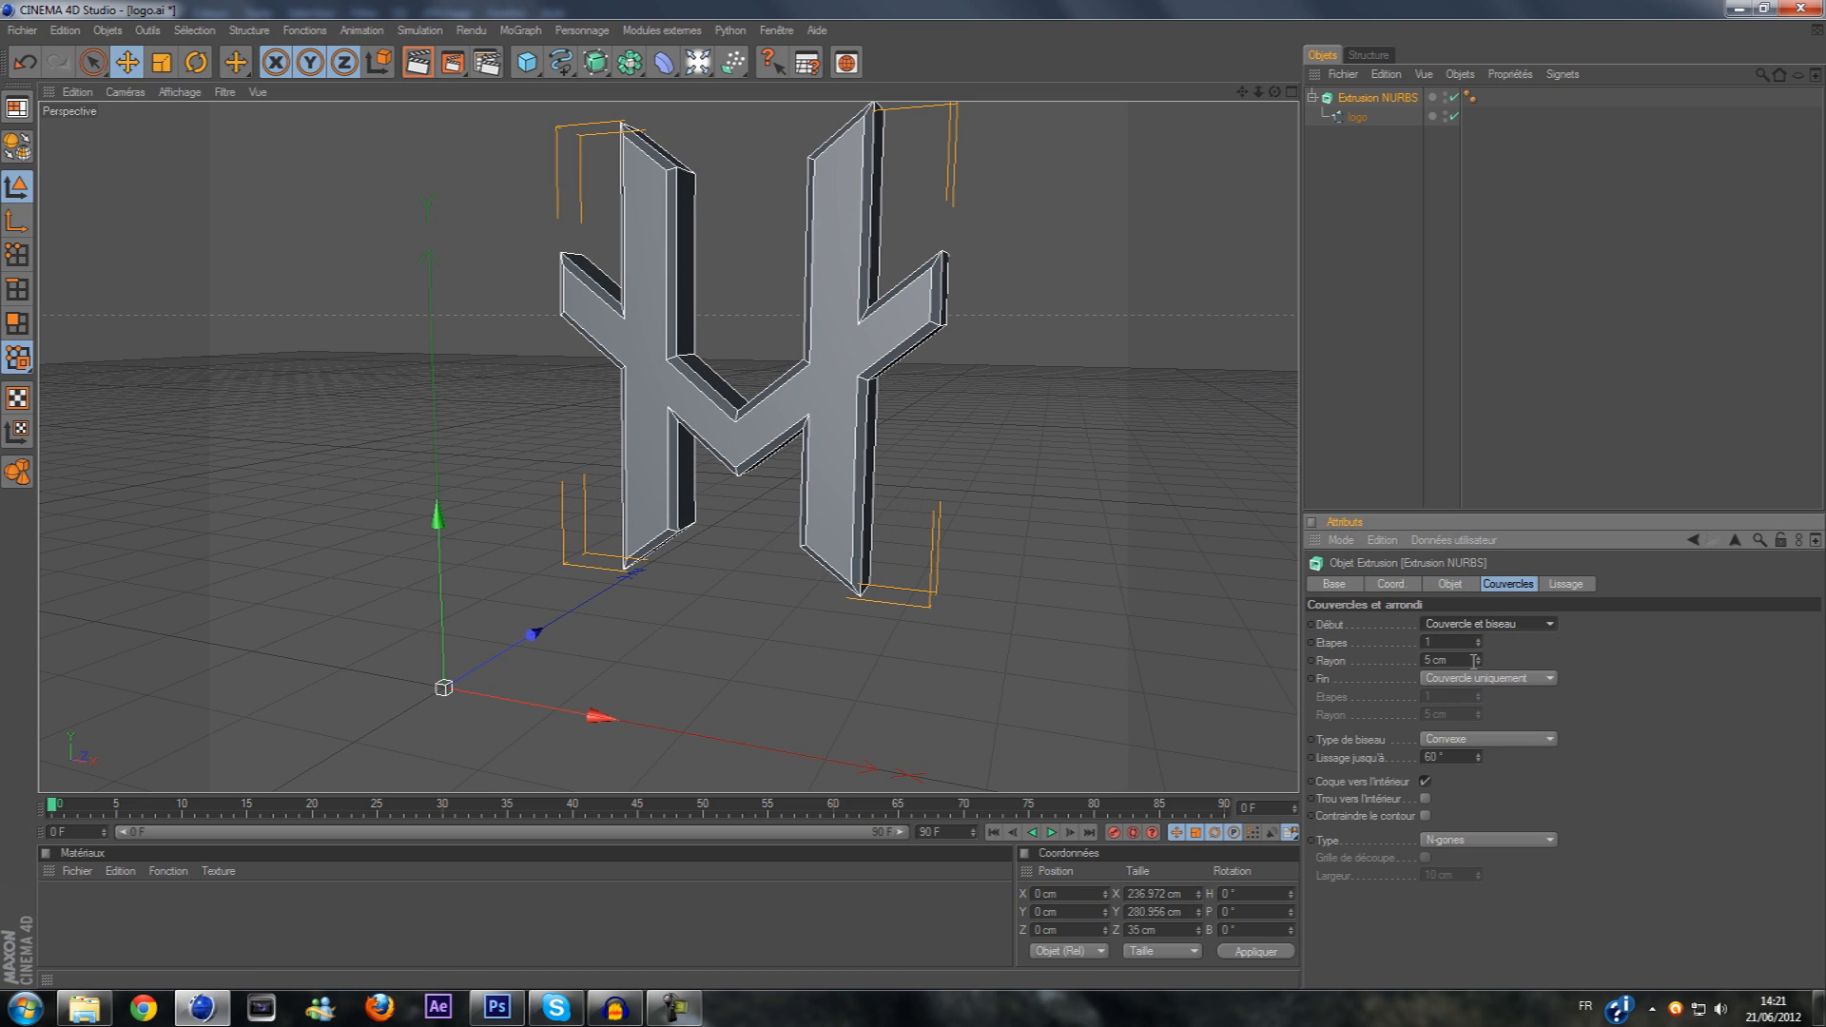
pyautogui.tripleClick(1478, 664)
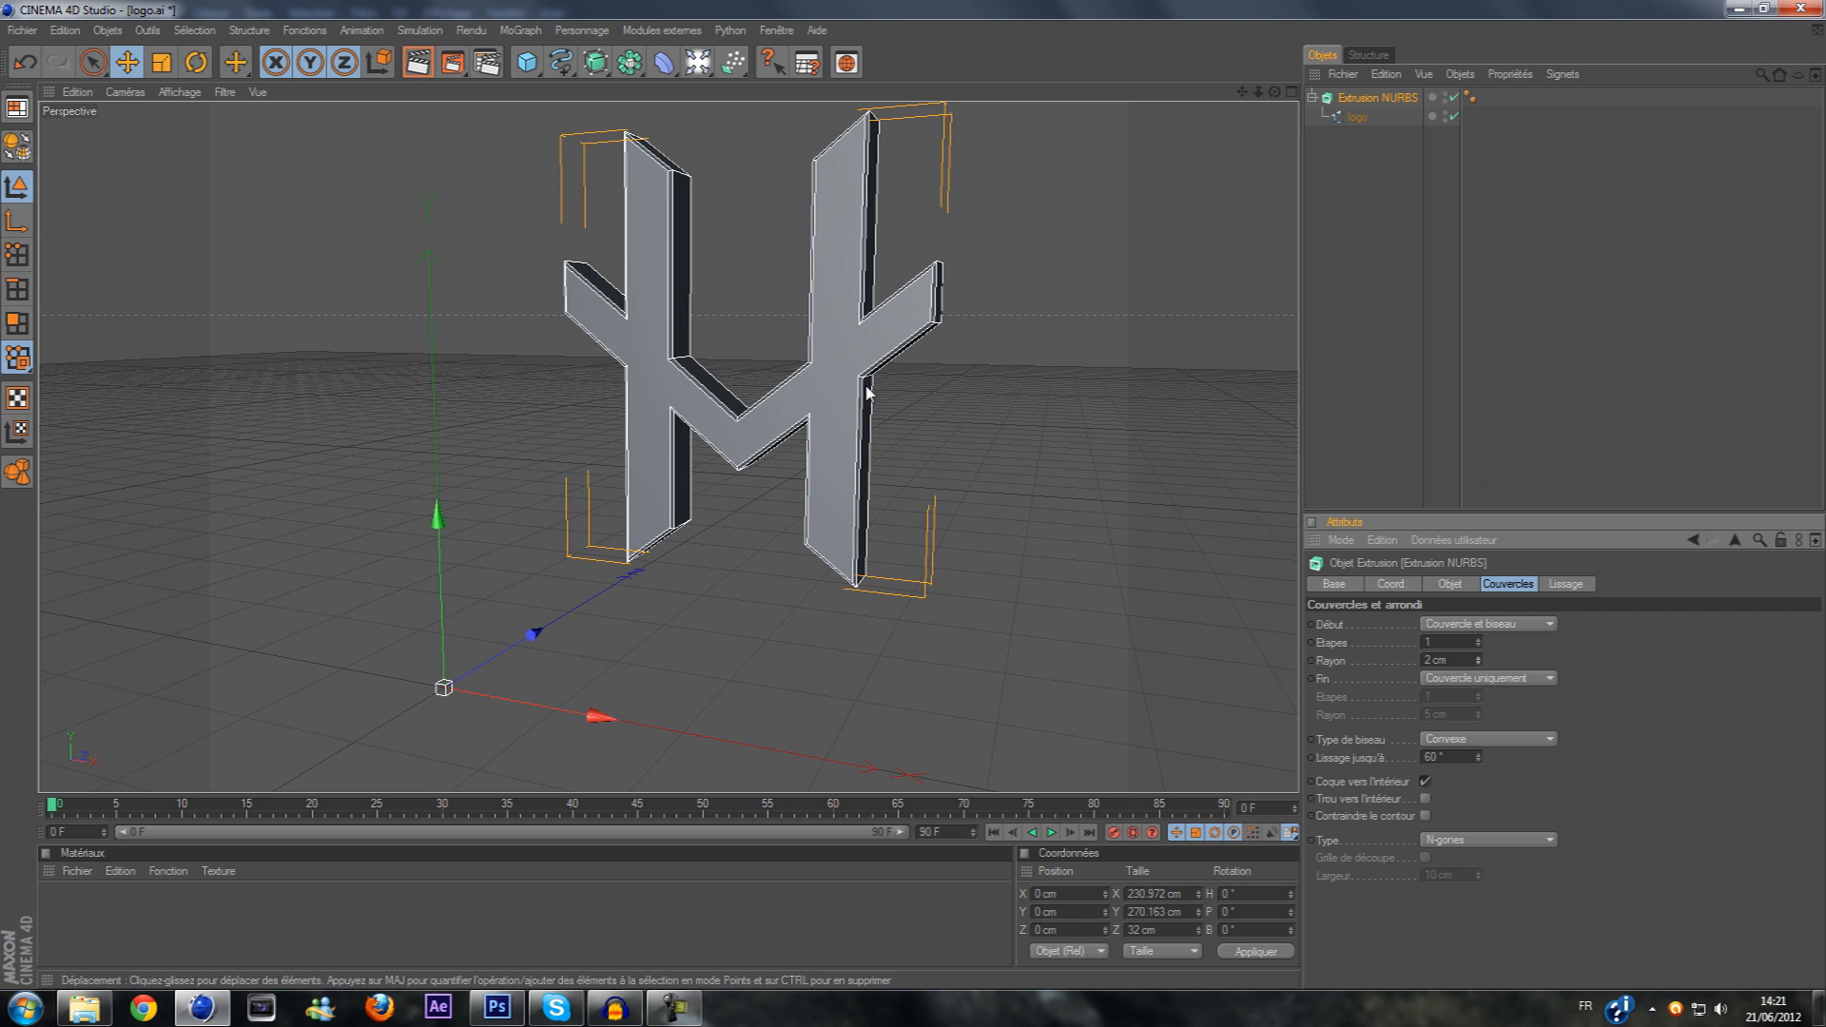
# Try Biseau uniquement on the start cap and restore Couvercle et biseau
pyautogui.click(1545, 625)
pyautogui.click(1509, 679)
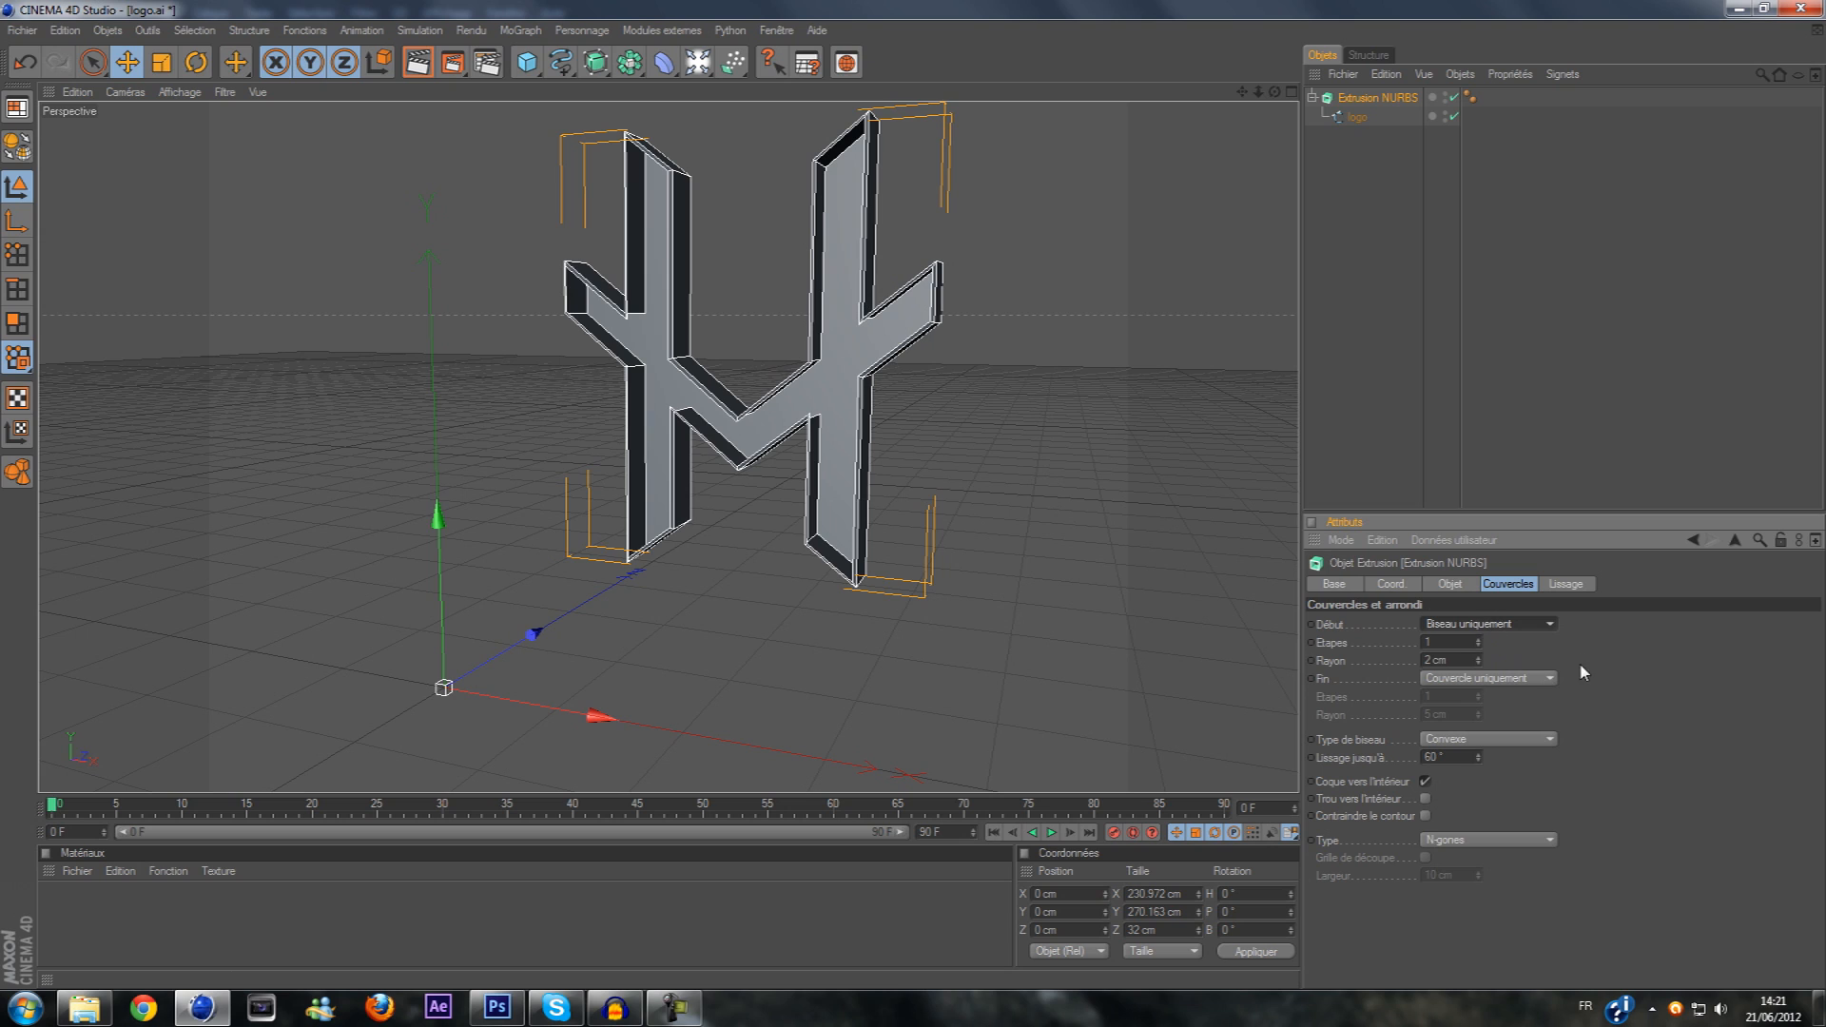
pyautogui.click(1550, 623)
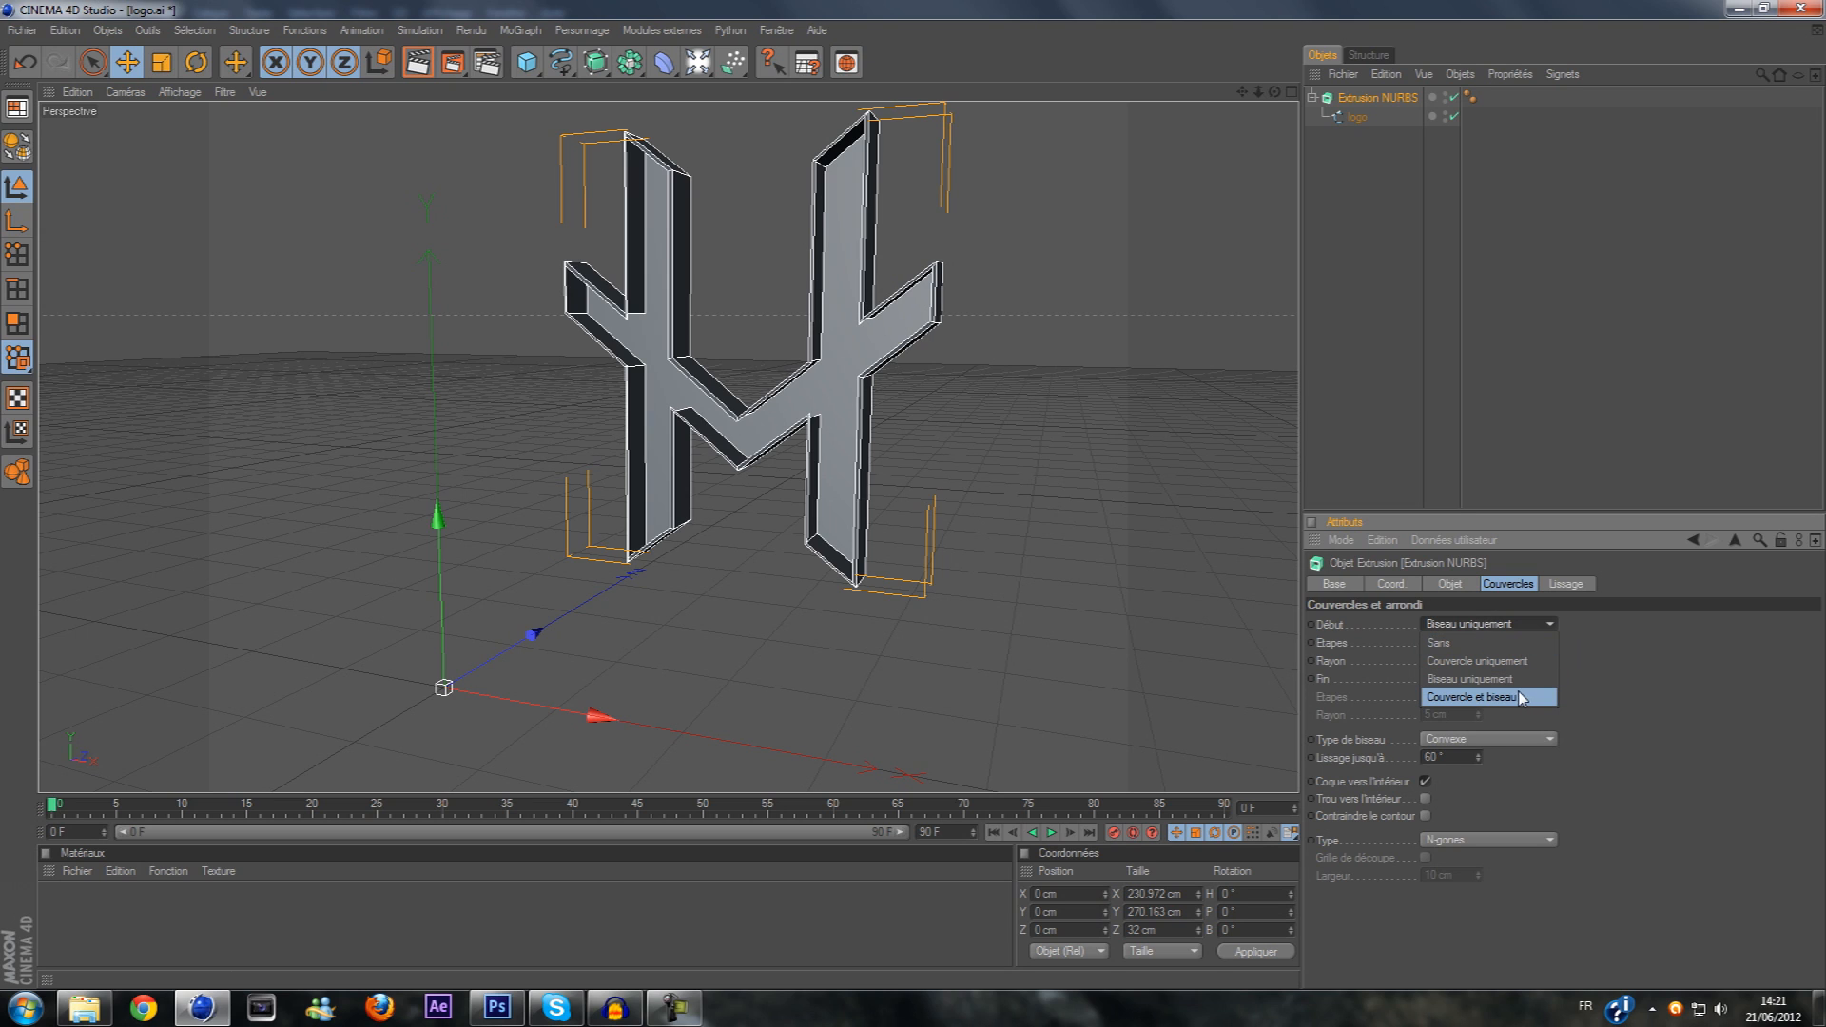
pyautogui.click(1519, 697)
# Set the extrusion's end cap to Couvercle et biseau
pyautogui.click(1527, 677)
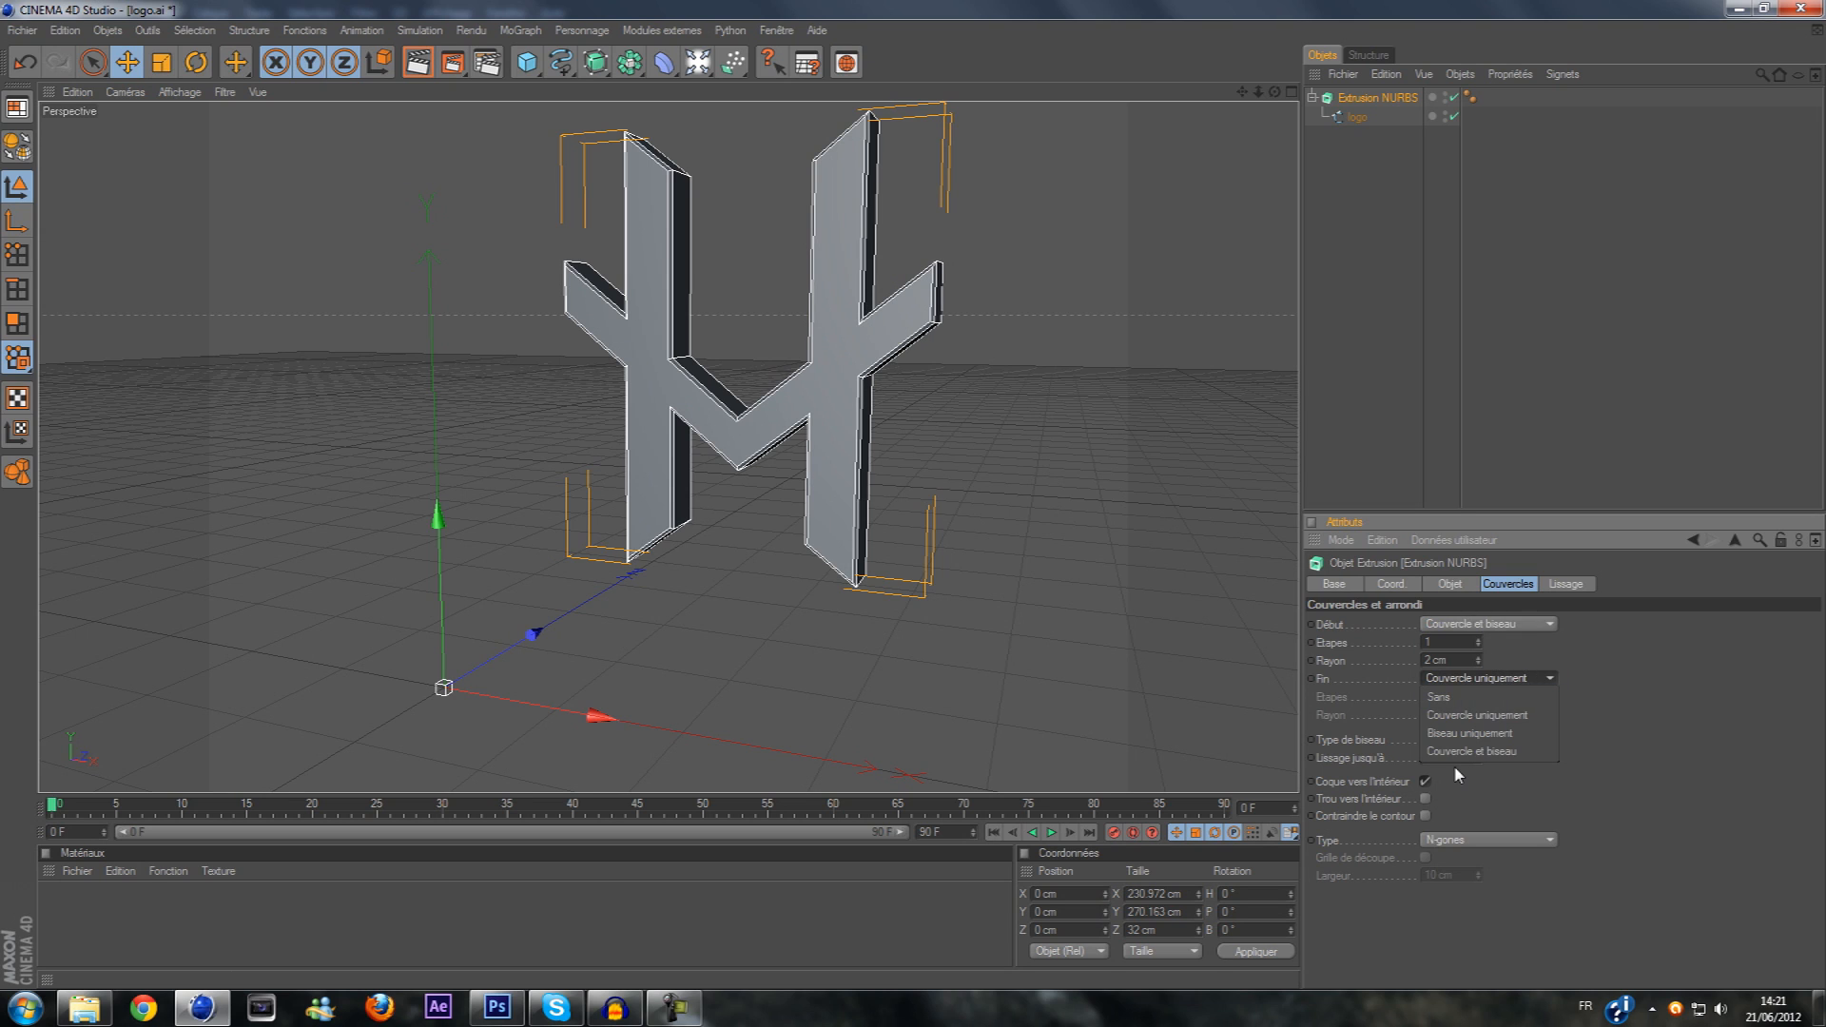
pyautogui.click(1460, 750)
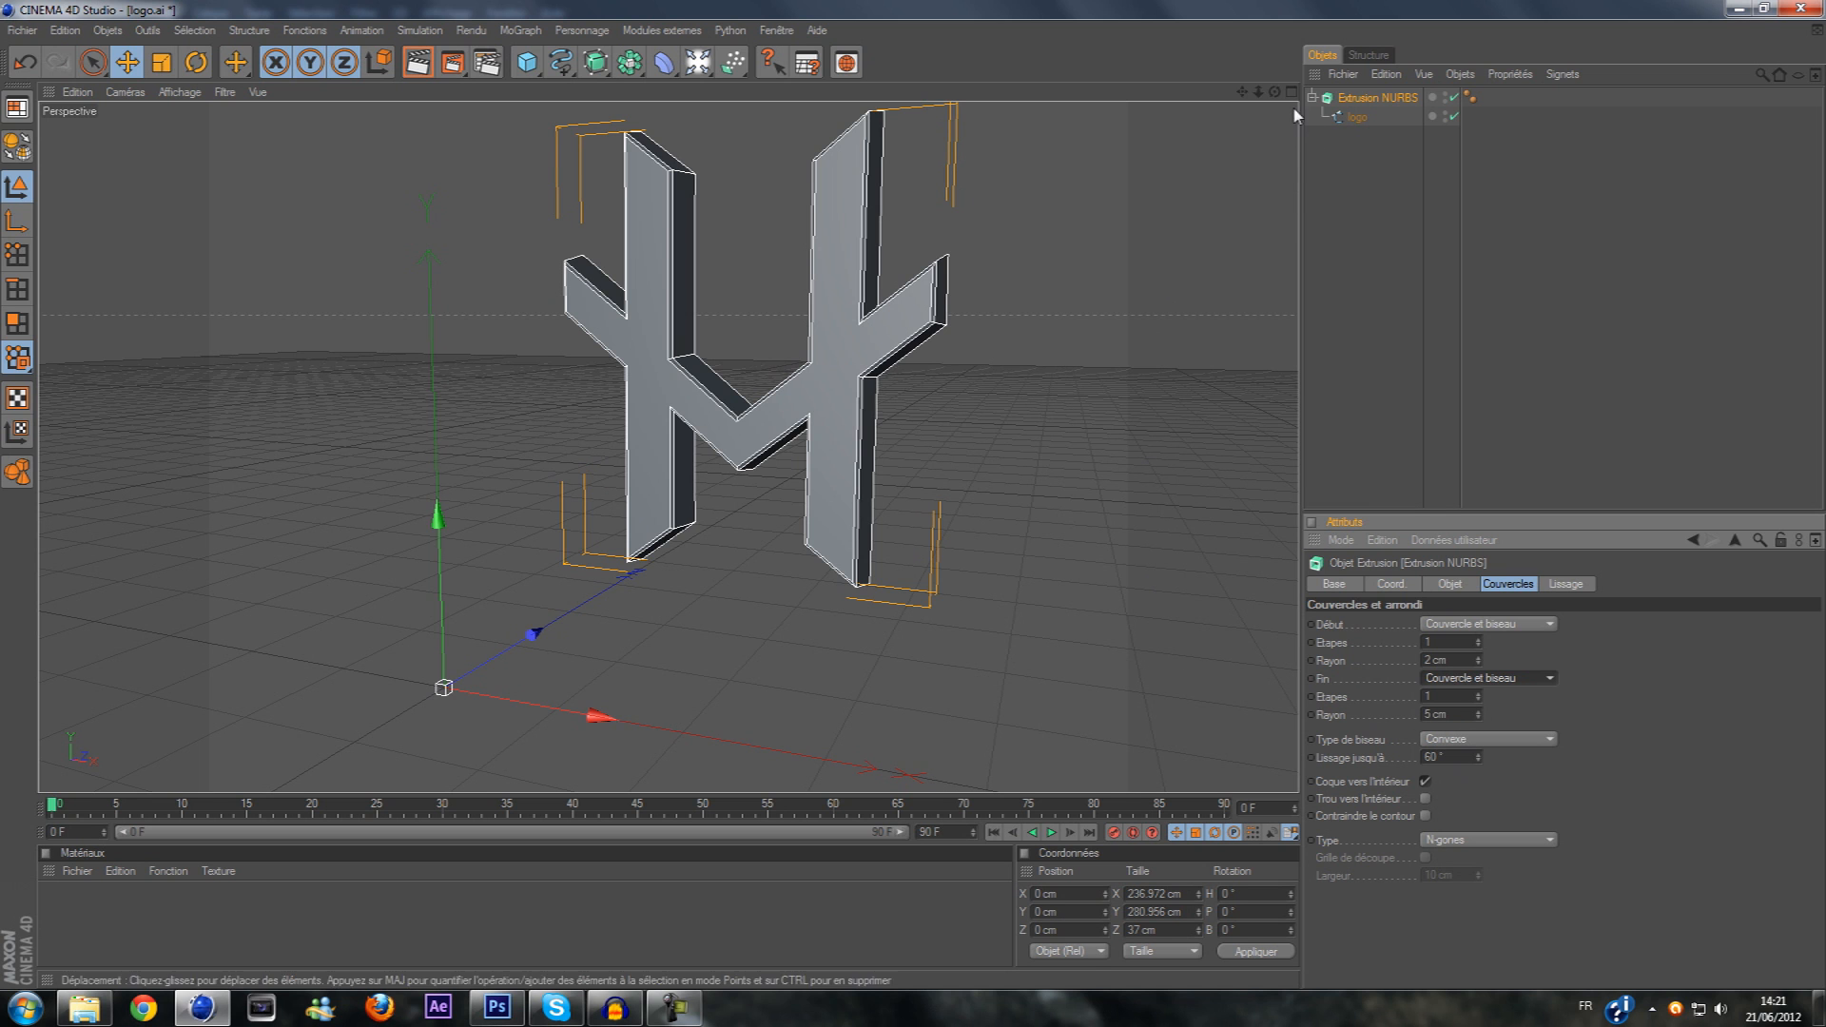
# Create a new material for the scene
pyautogui.moveTo(1275, 92)
pyautogui.mouseDown()
pyautogui.moveTo(1306, 62)
pyautogui.moveTo(1309, 91)
pyautogui.mouseUp()
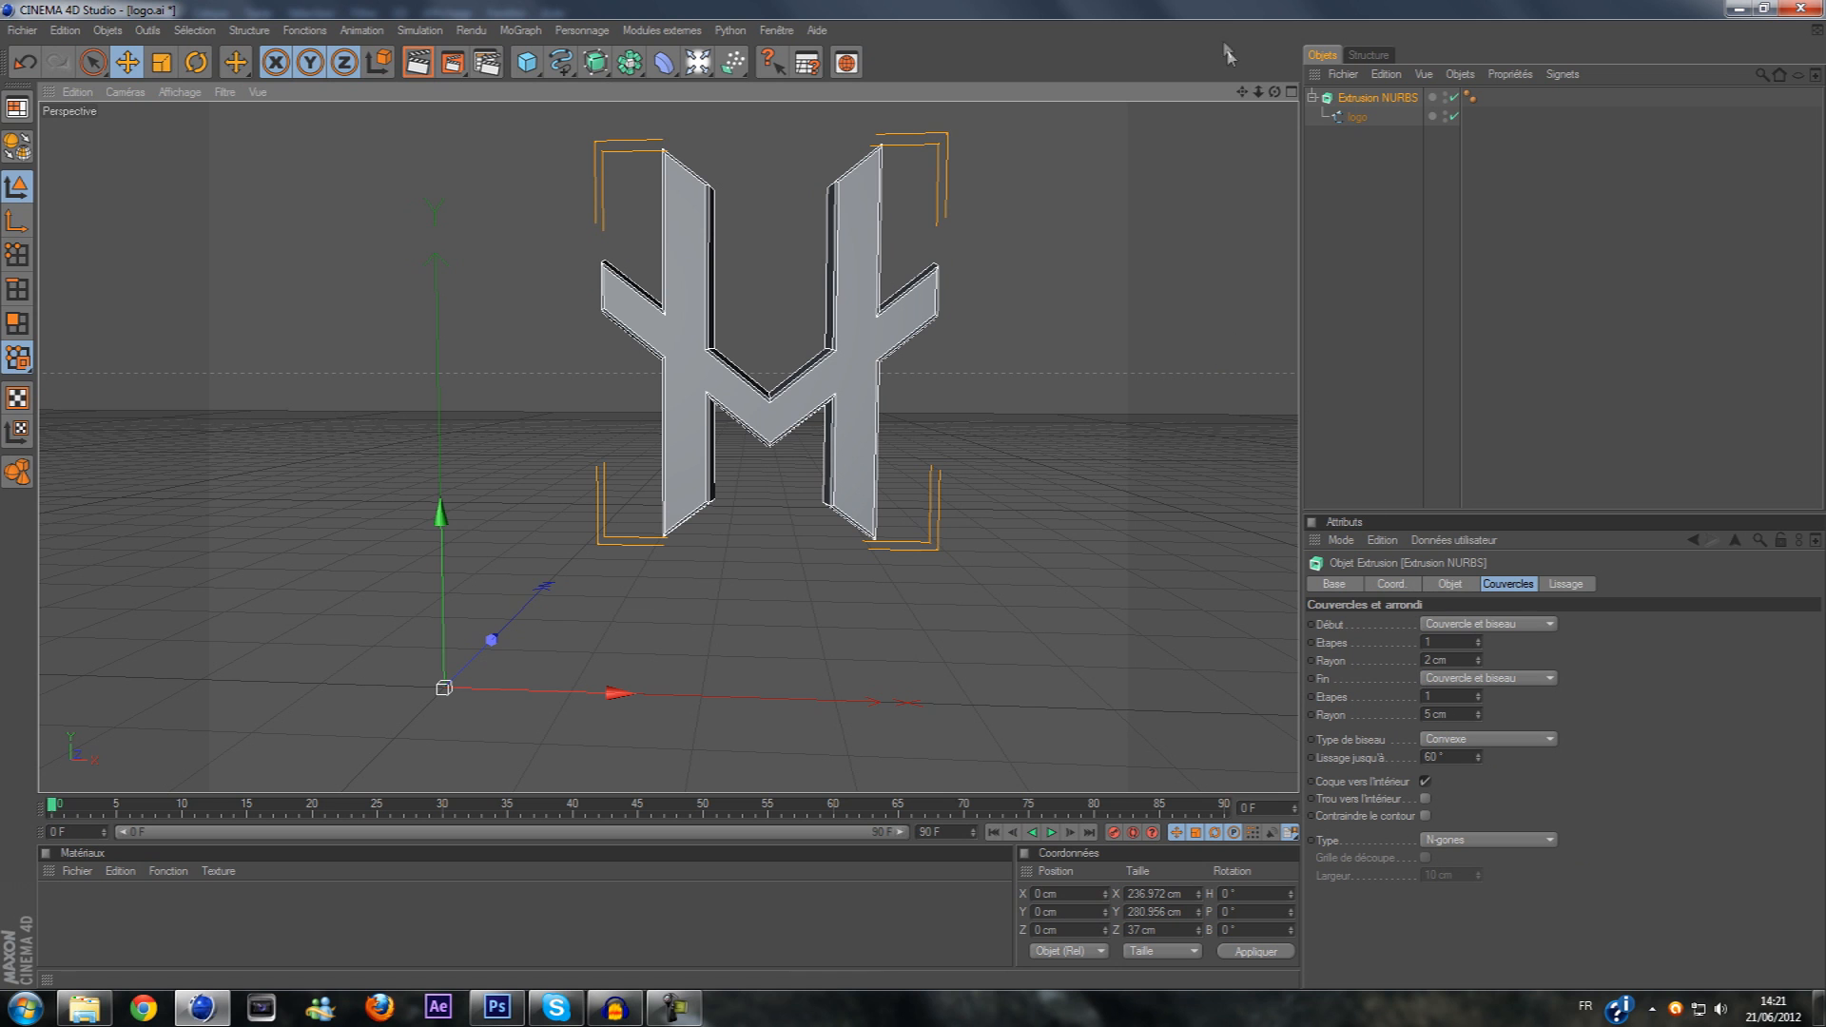
pyautogui.moveTo(1241, 92); pyautogui.dragTo(1165, 136)
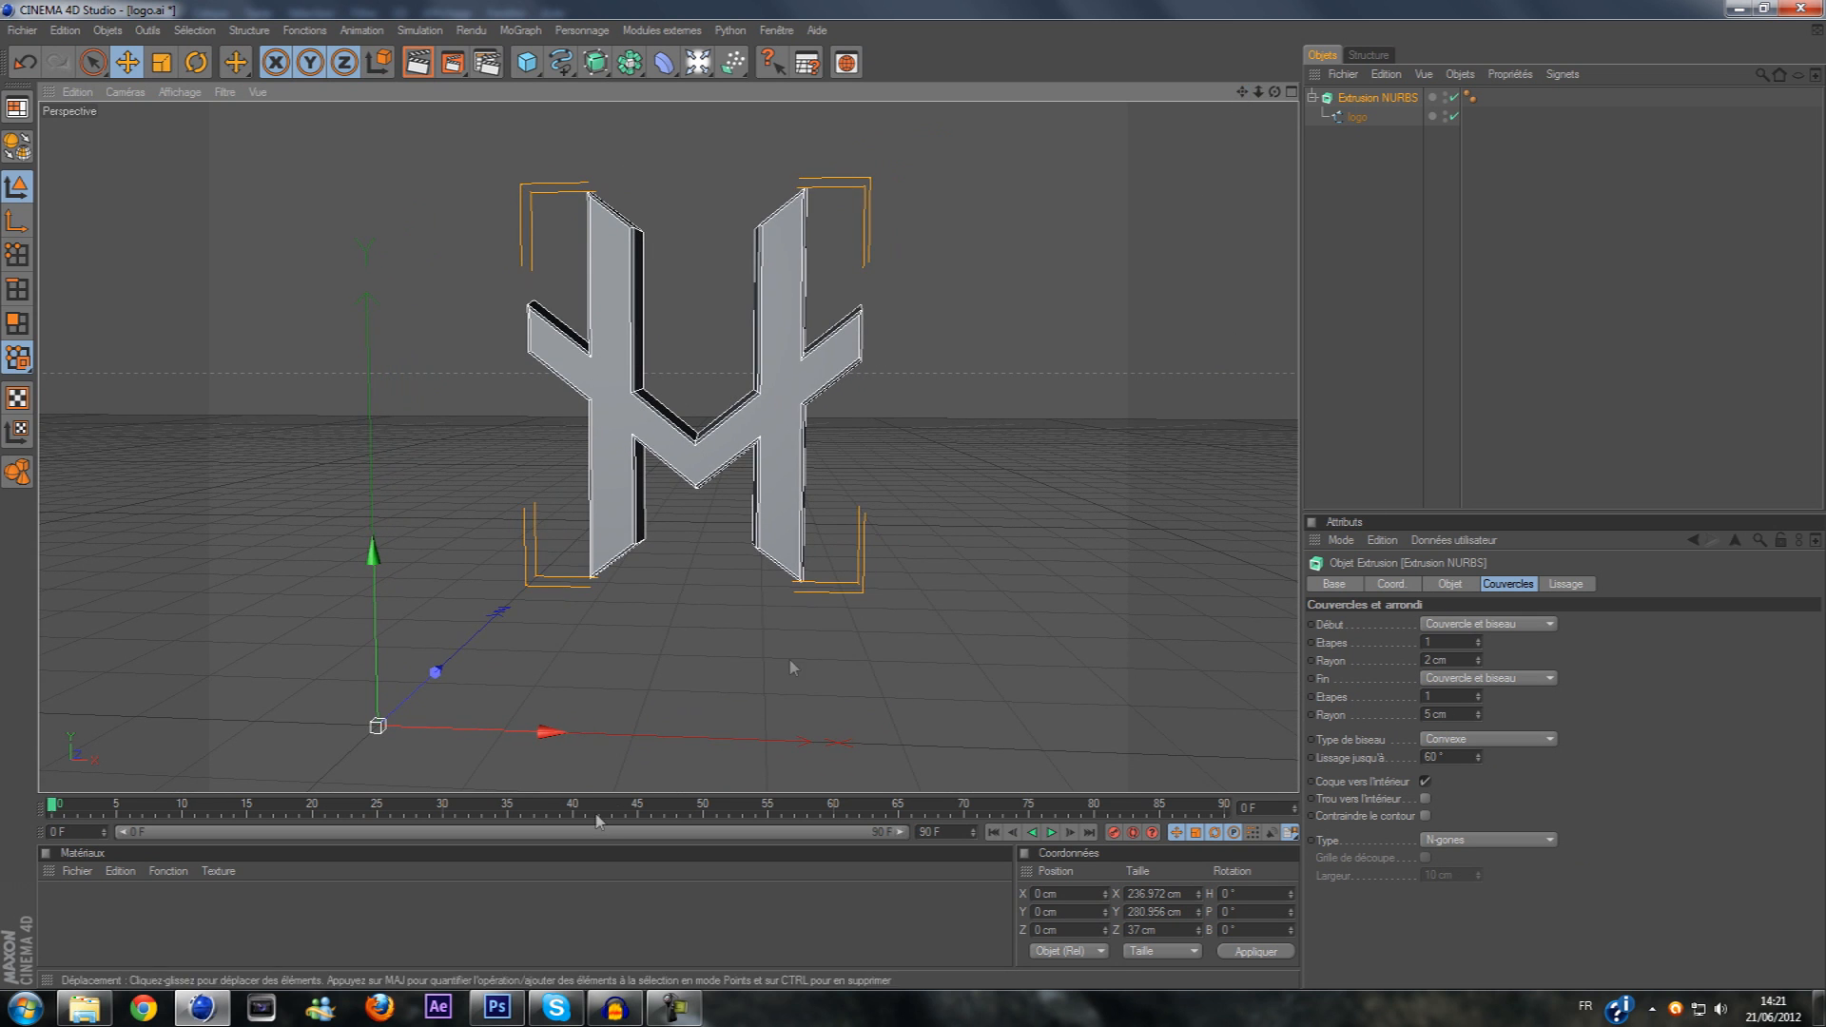
pyautogui.doubleClick(631, 921)
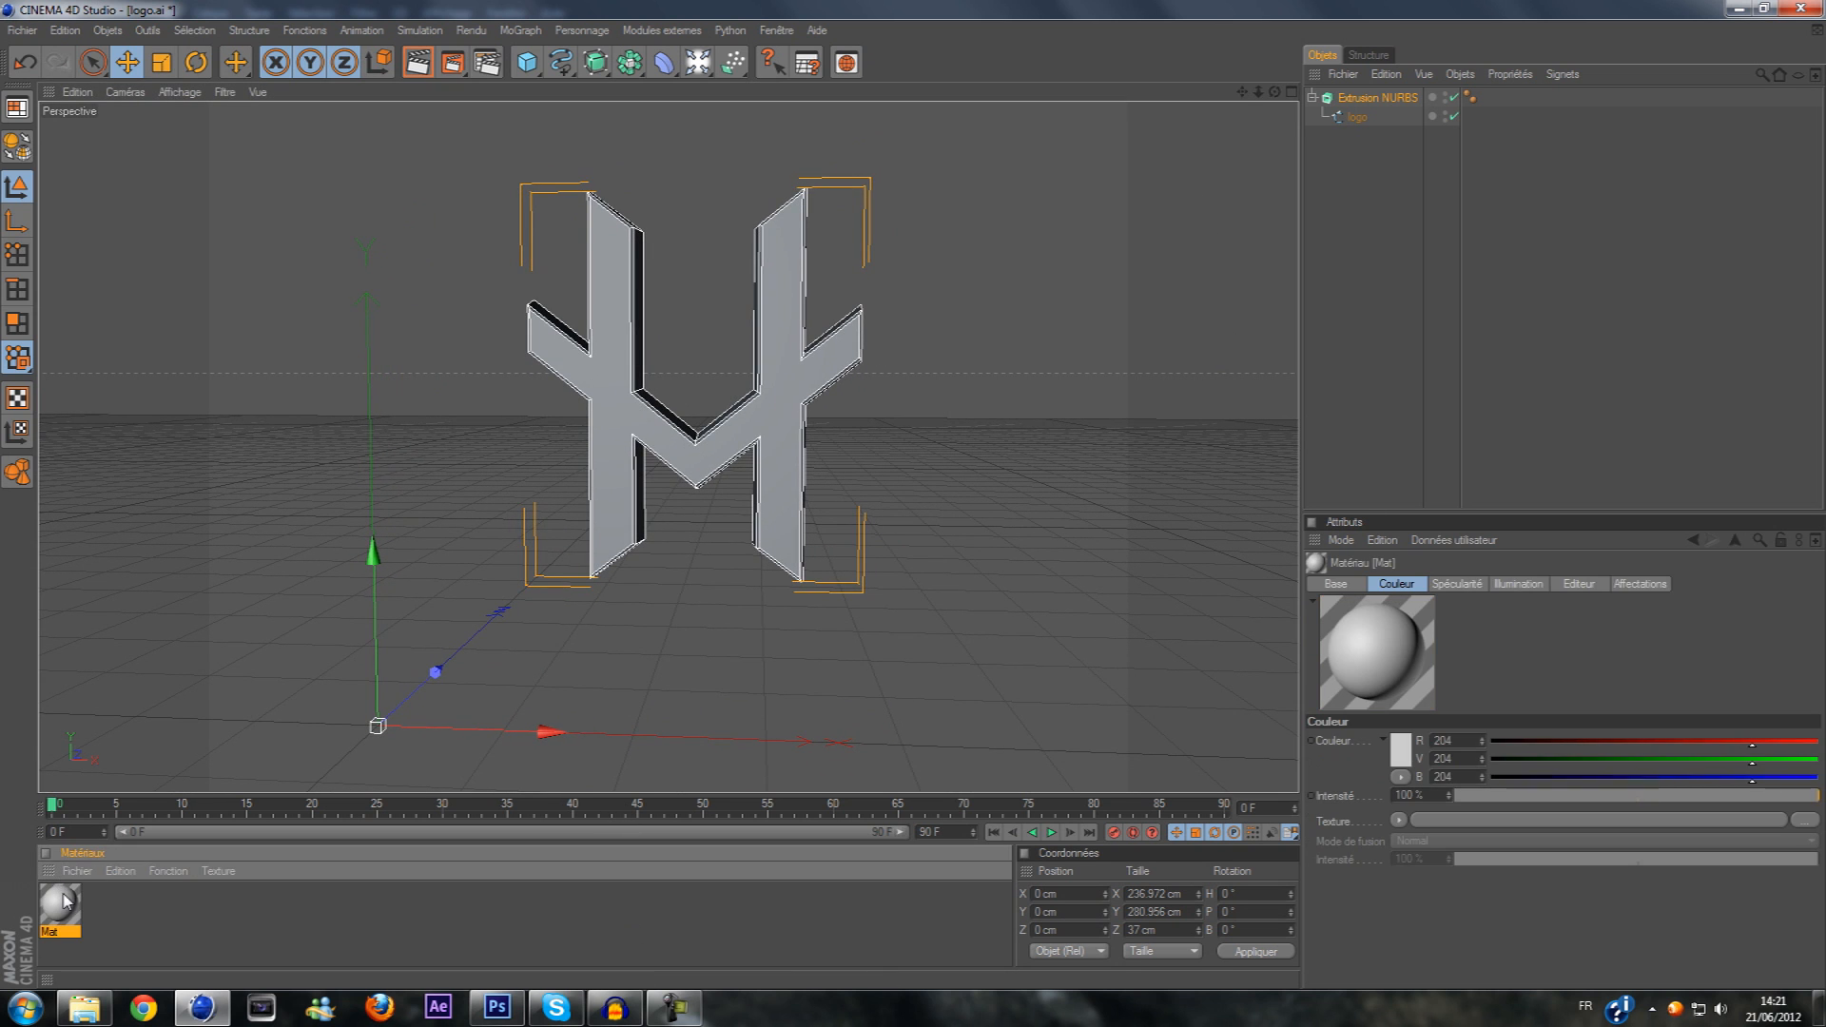
# Set the new material's colour to red (200, 28, 28) and enable Réflexion at 20 % intensity
pyautogui.doubleClick(59, 903)
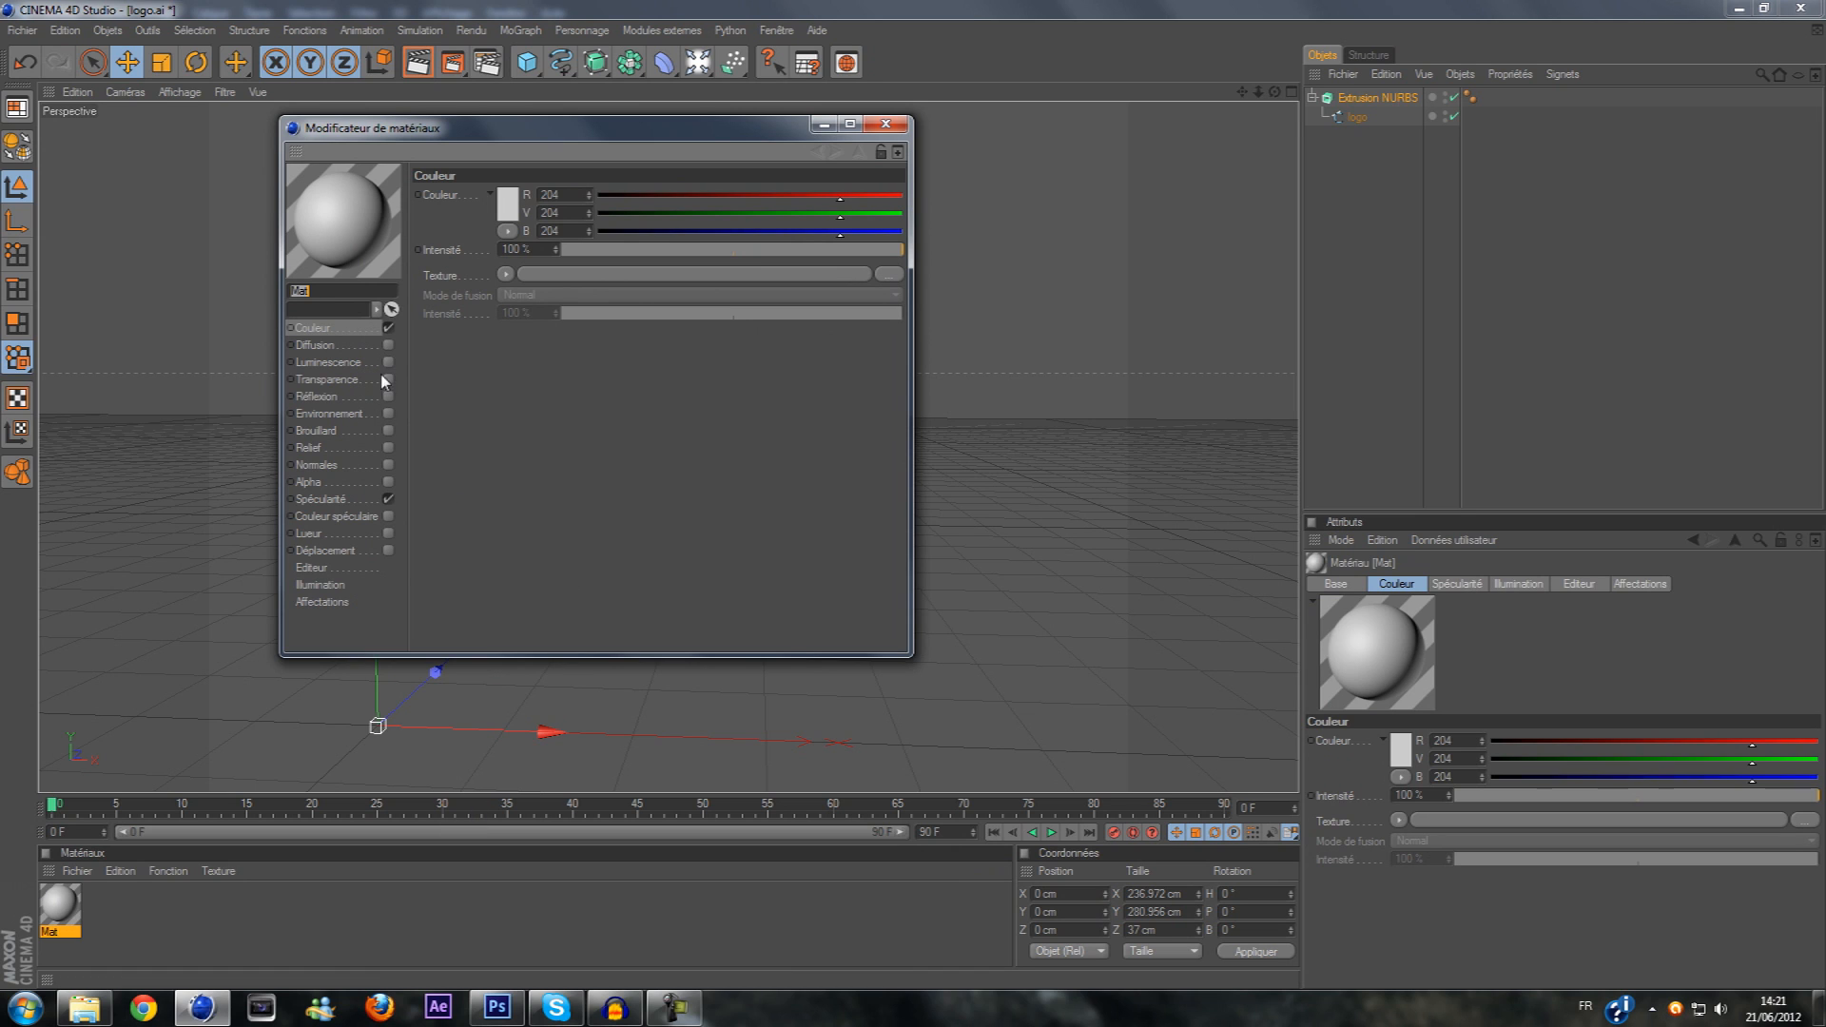
pyautogui.click(501, 211)
pyautogui.moveTo(516, 185); pyautogui.dragTo(503, 171)
pyautogui.click(473, 299)
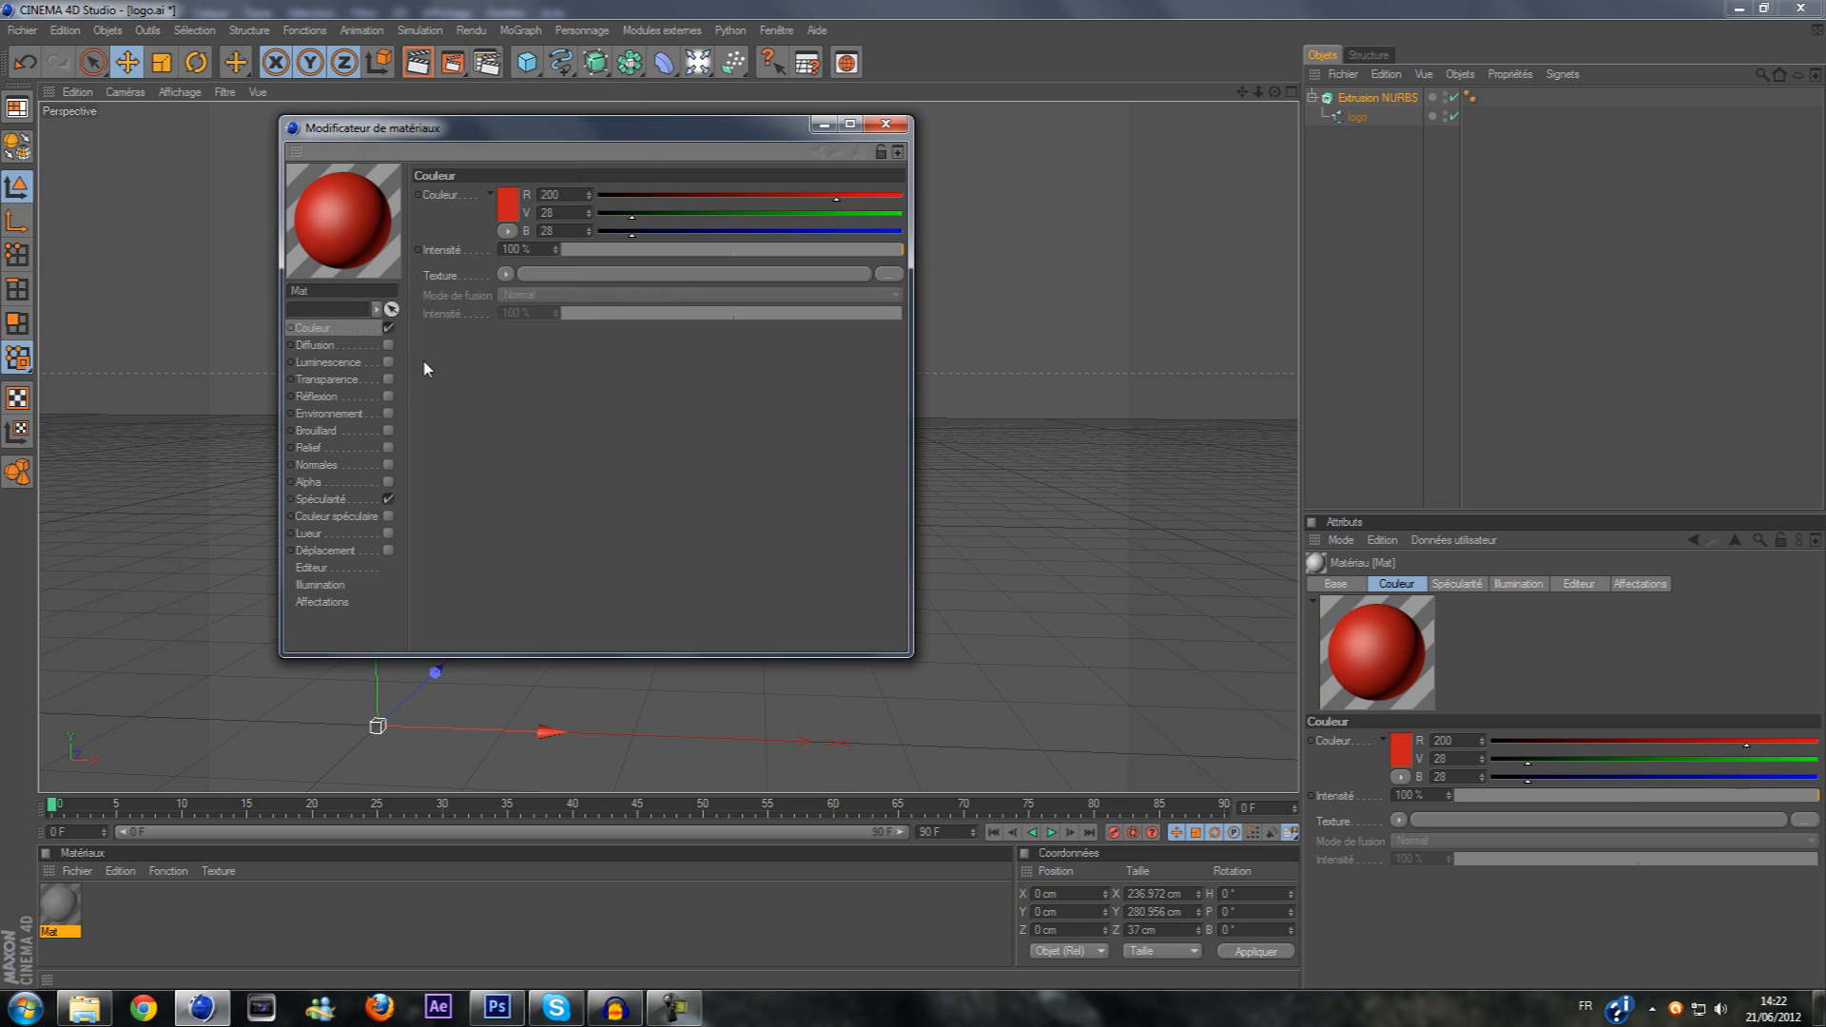
pyautogui.click(388, 395)
pyautogui.moveTo(612, 251); pyautogui.dragTo(630, 251)
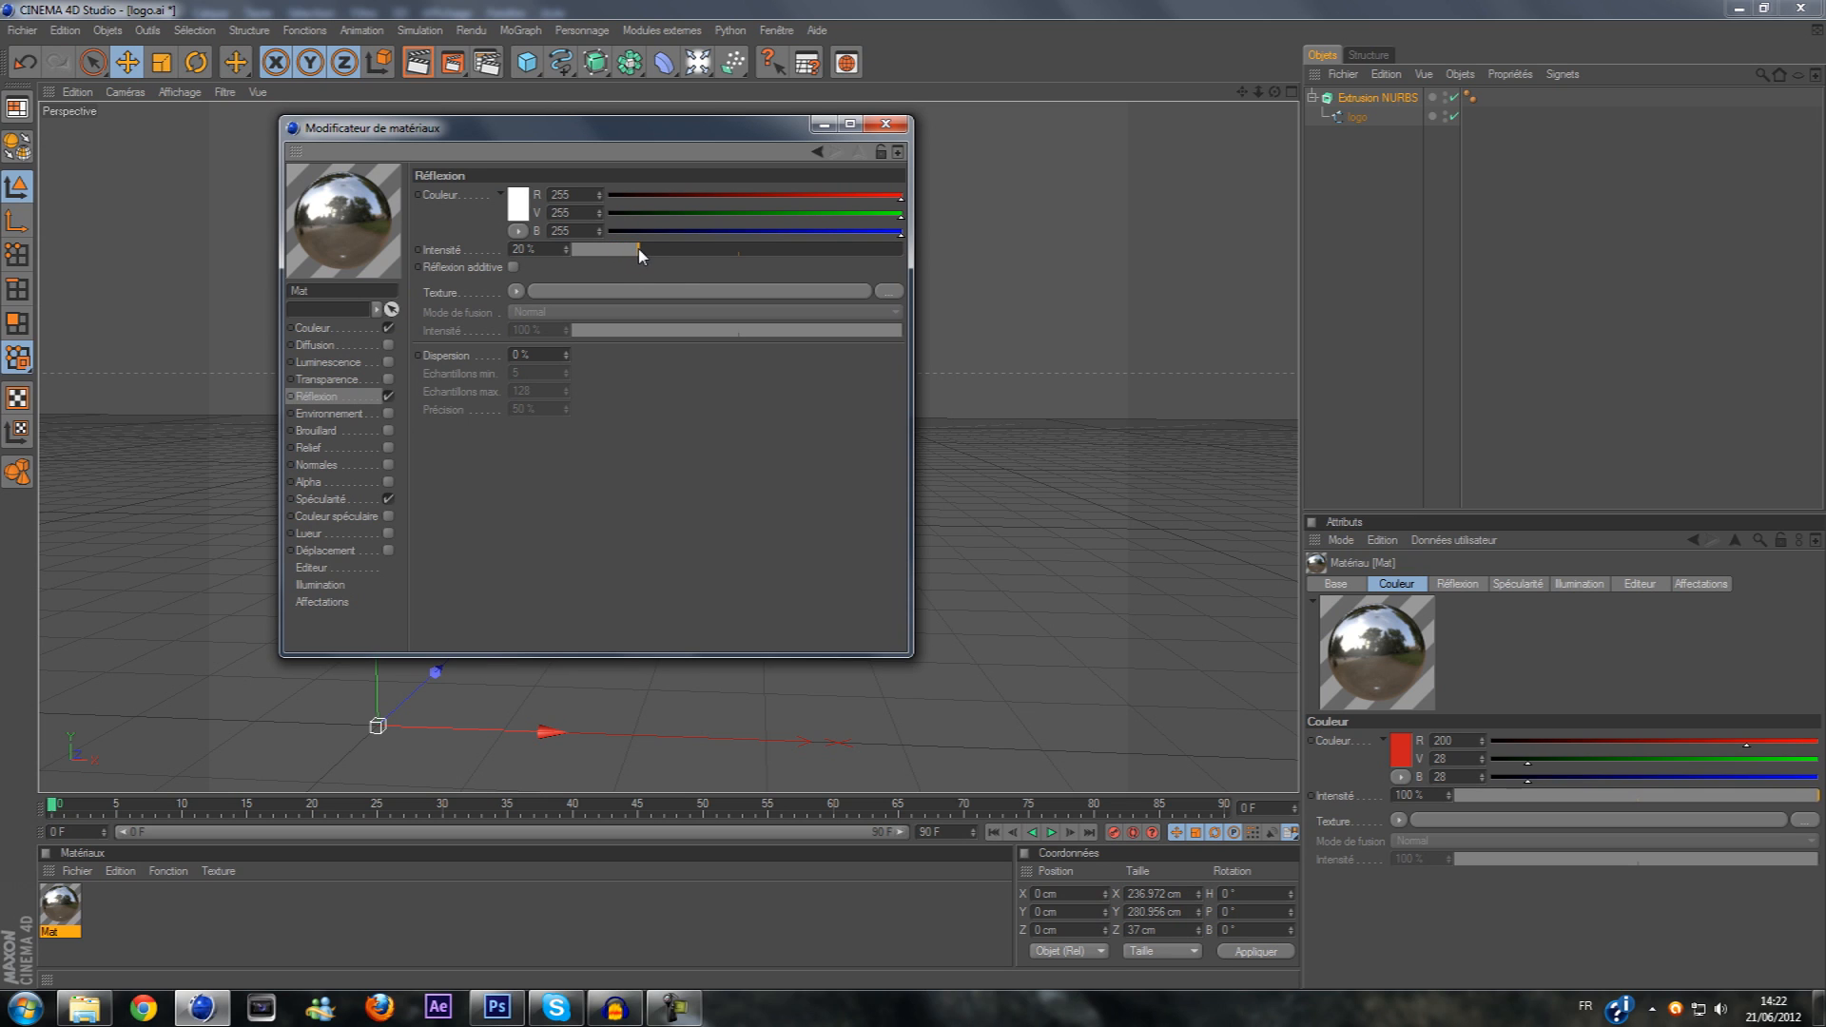
# Enable the material's Luminescence with a red colour (189, 26, 26) at 38 % intensity
pyautogui.click(386, 362)
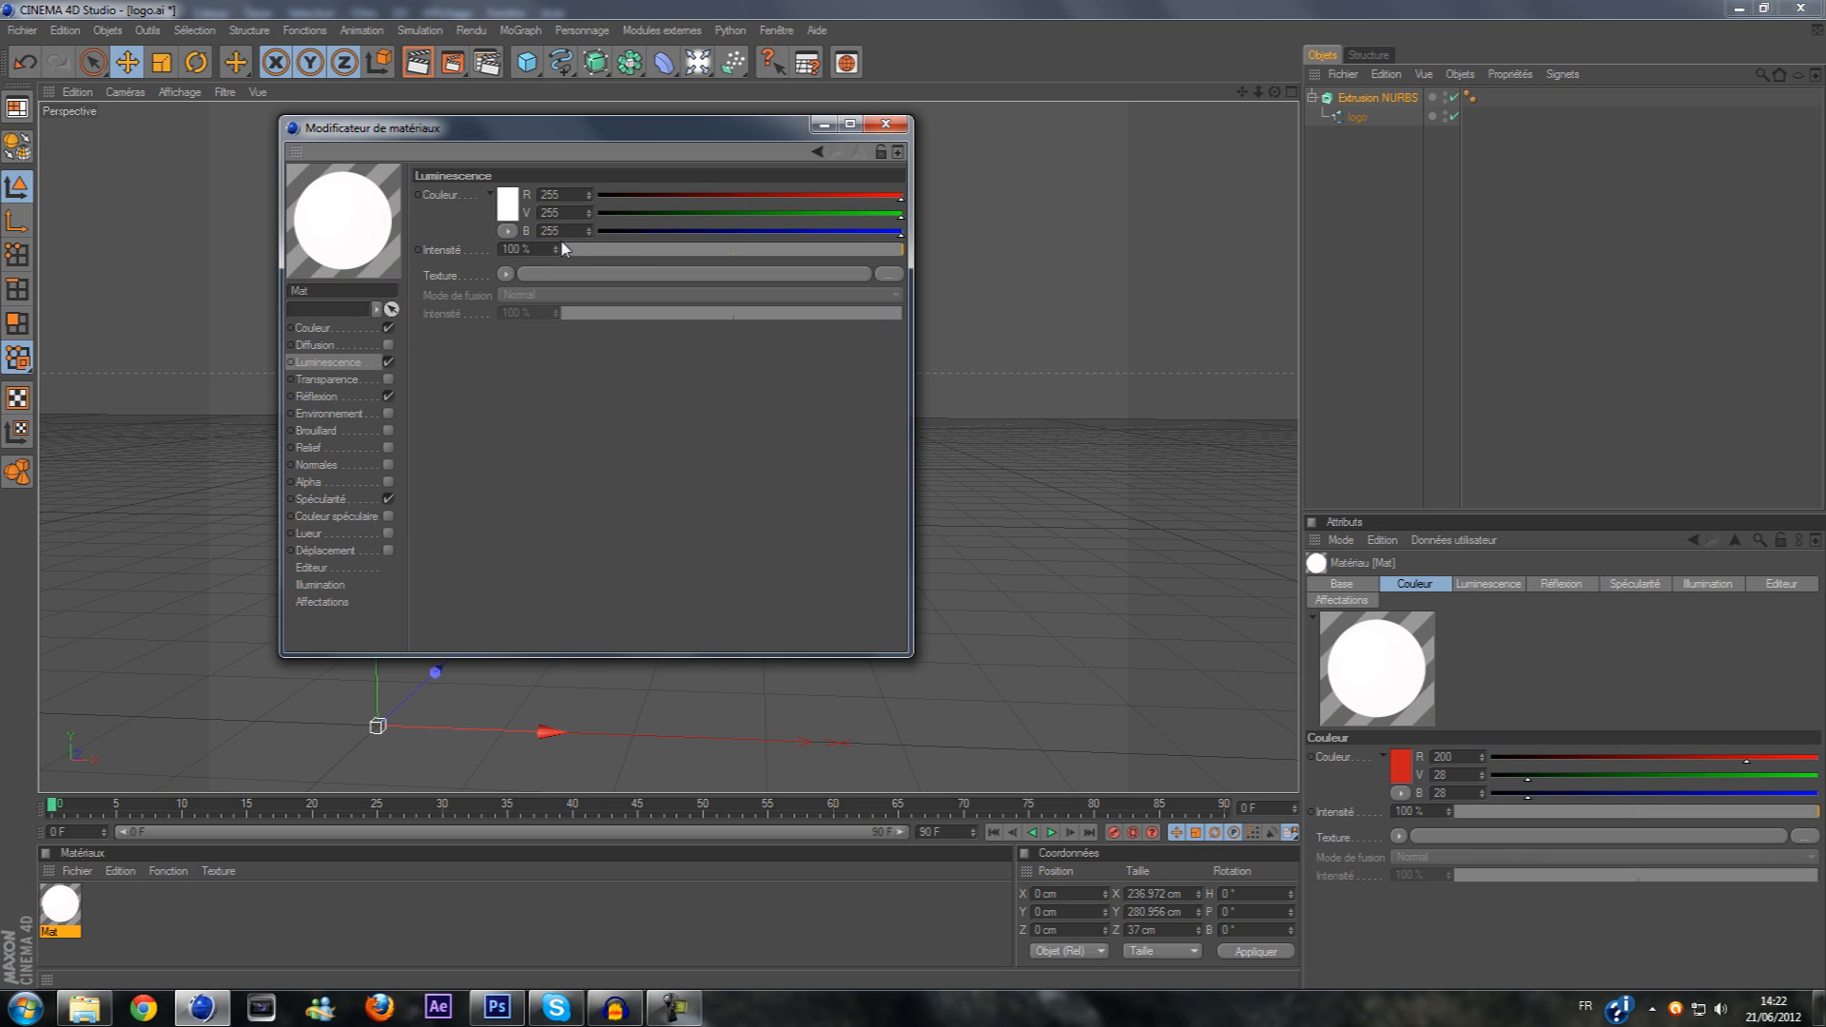
pyautogui.click(610, 250)
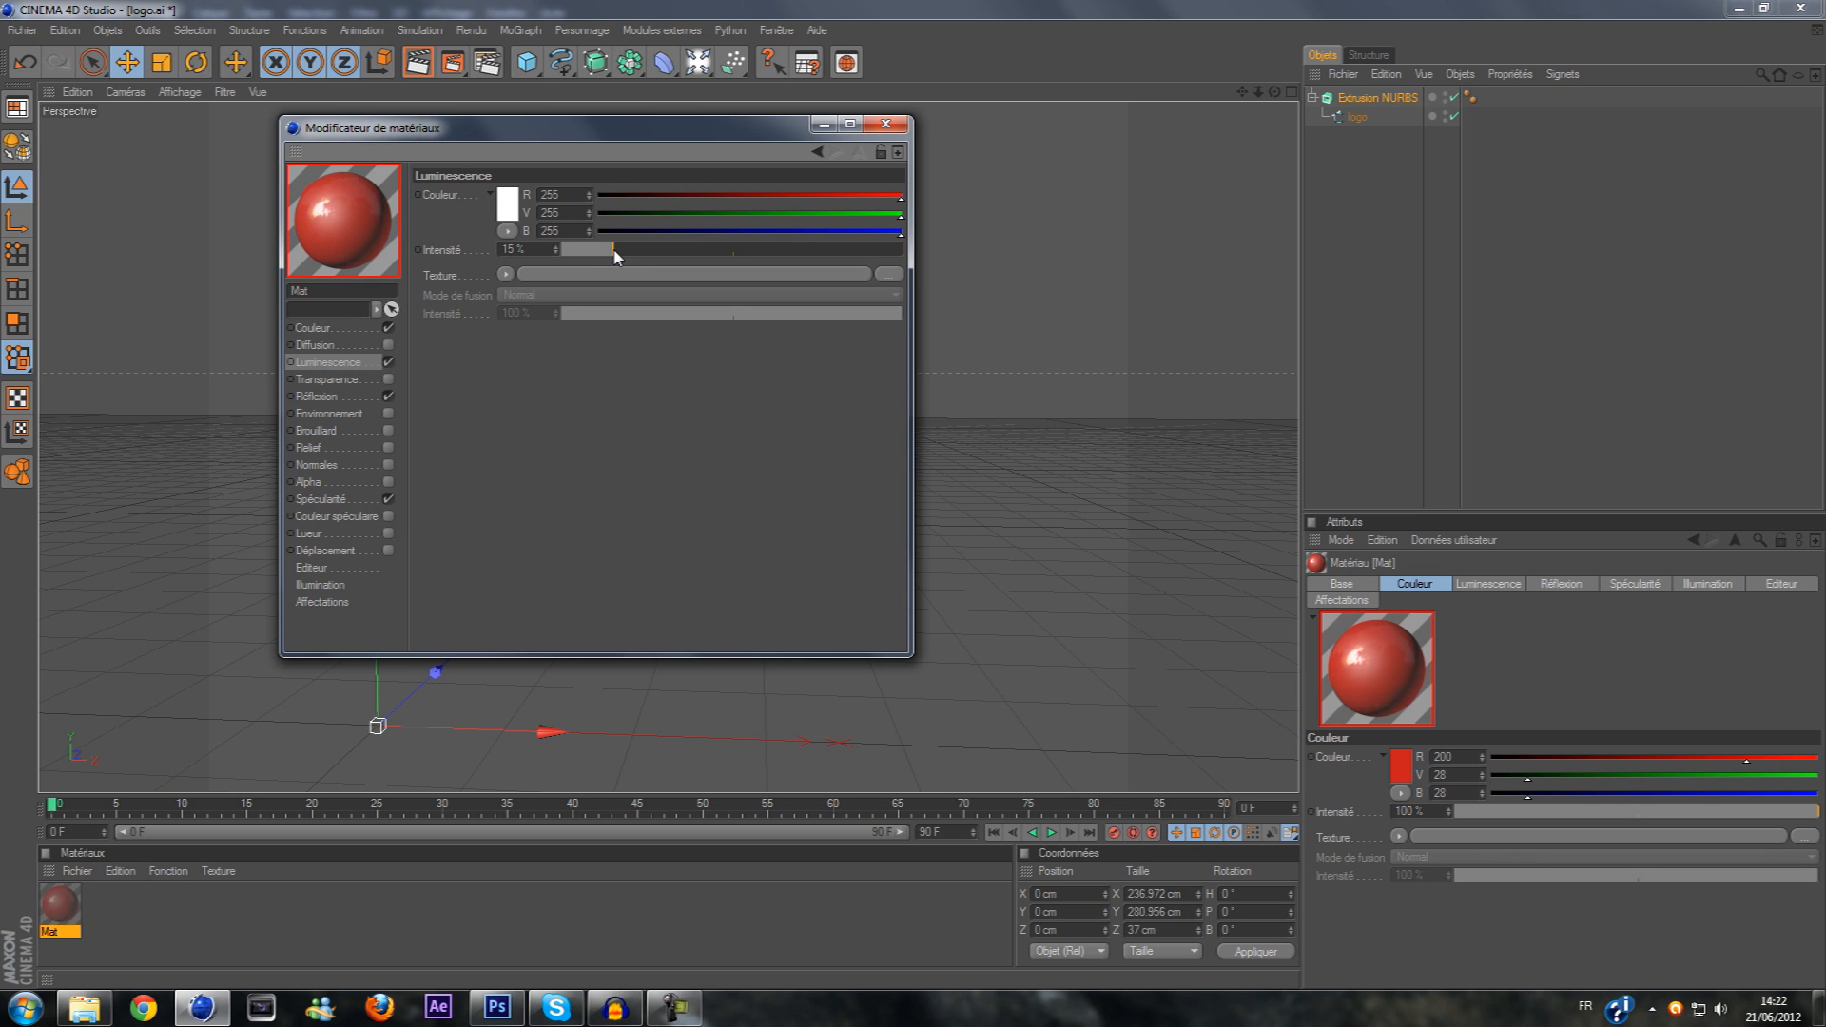
pyautogui.click(507, 202)
pyautogui.click(502, 165)
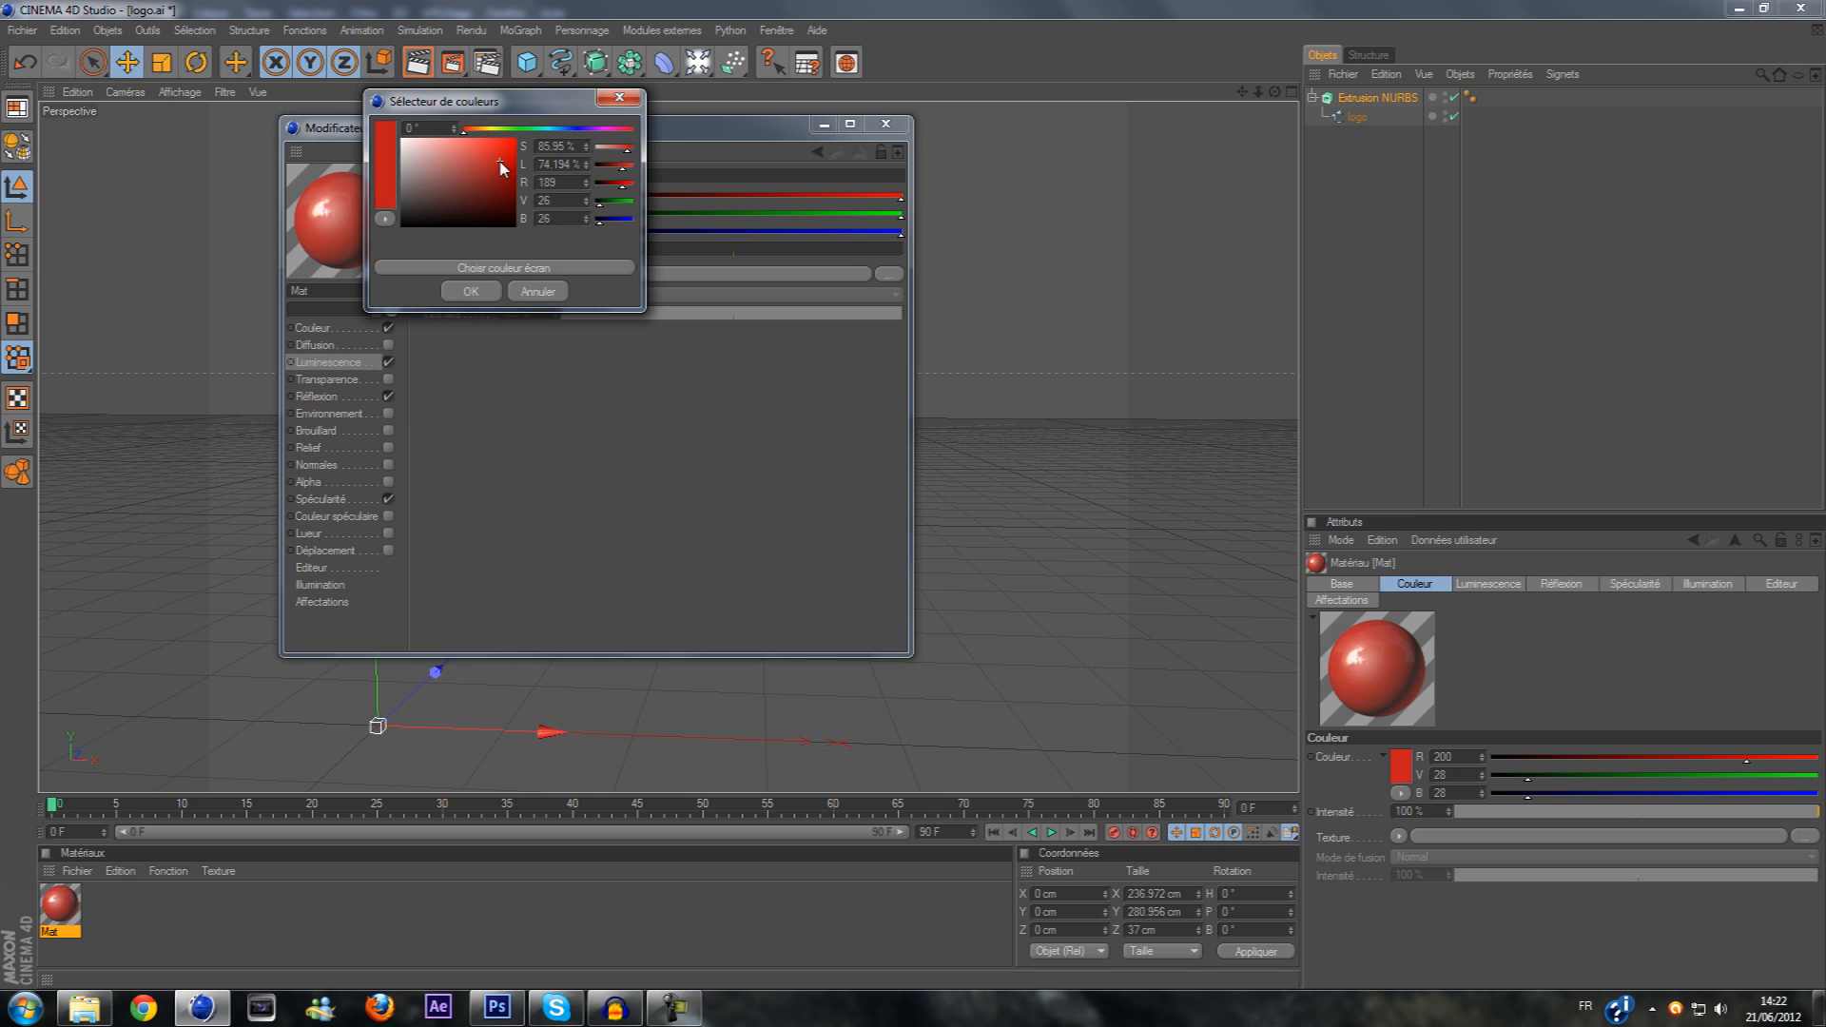
pyautogui.click(471, 291)
pyautogui.moveTo(644, 251); pyautogui.dragTo(692, 254)
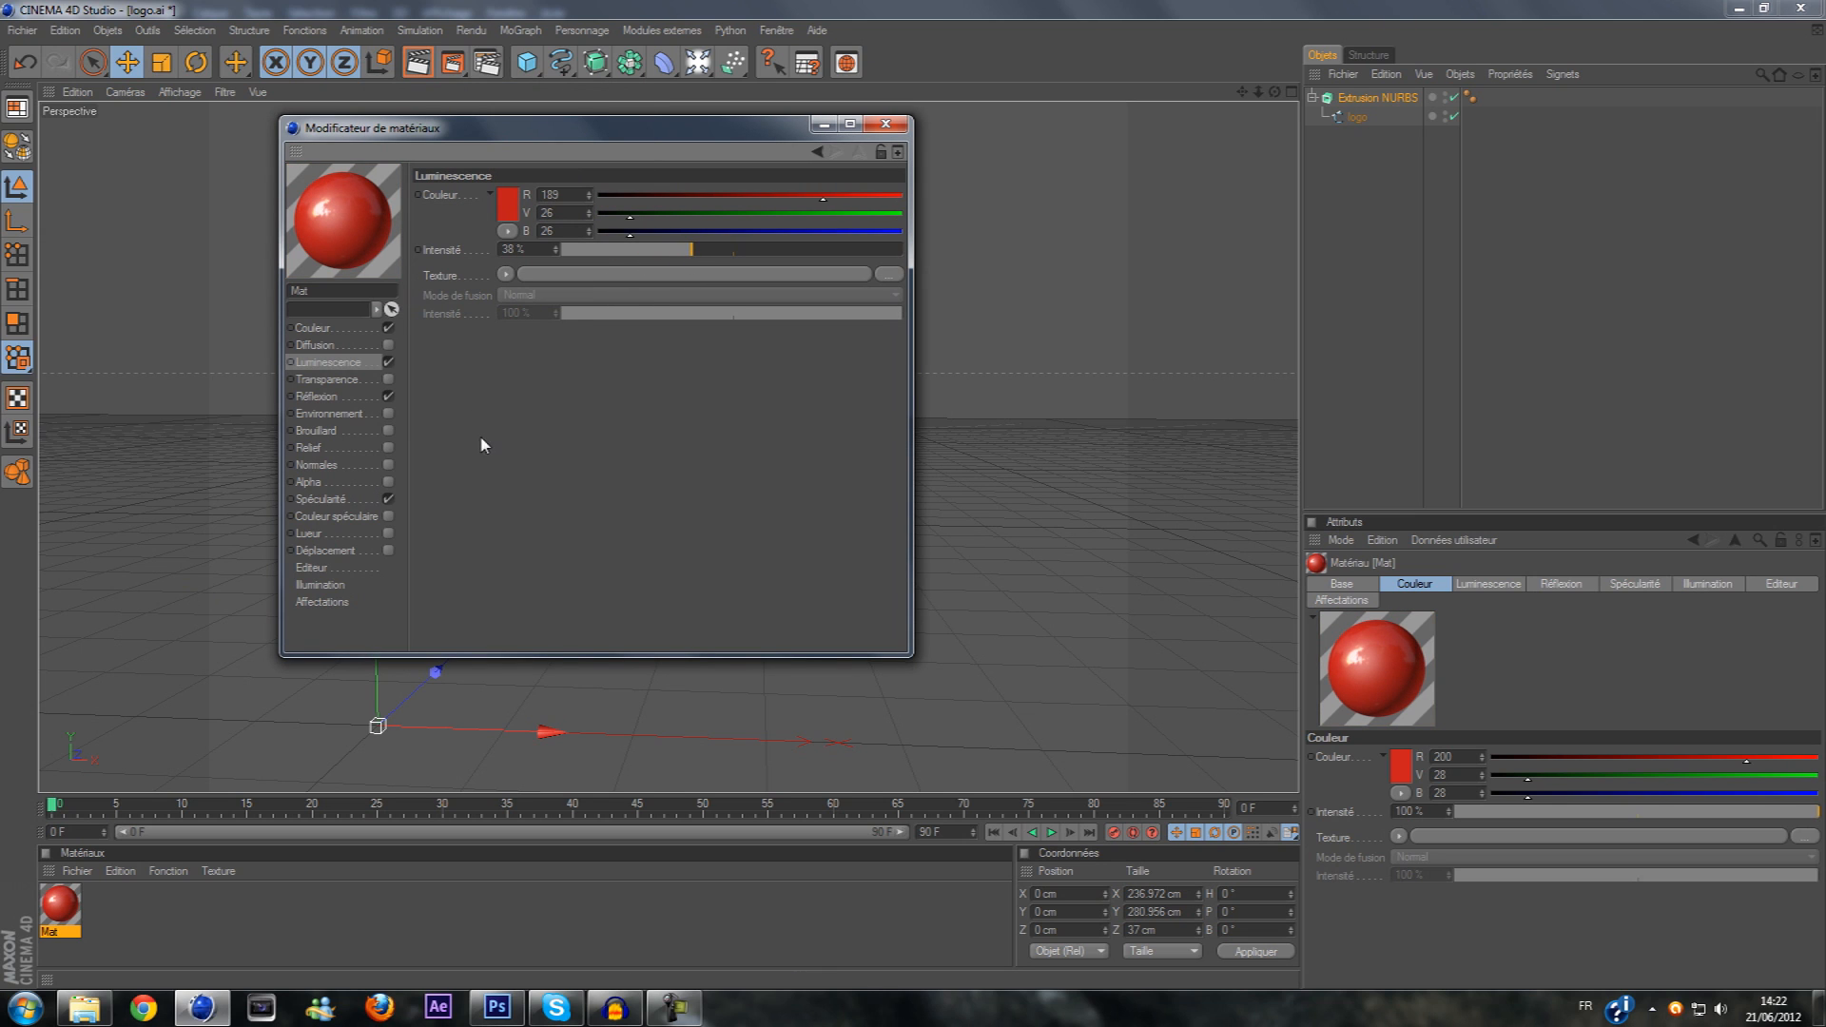
# Enable the Diffusion channel on the red material and apply the material to the extruded logo
pyautogui.click(388, 396)
pyautogui.click(388, 345)
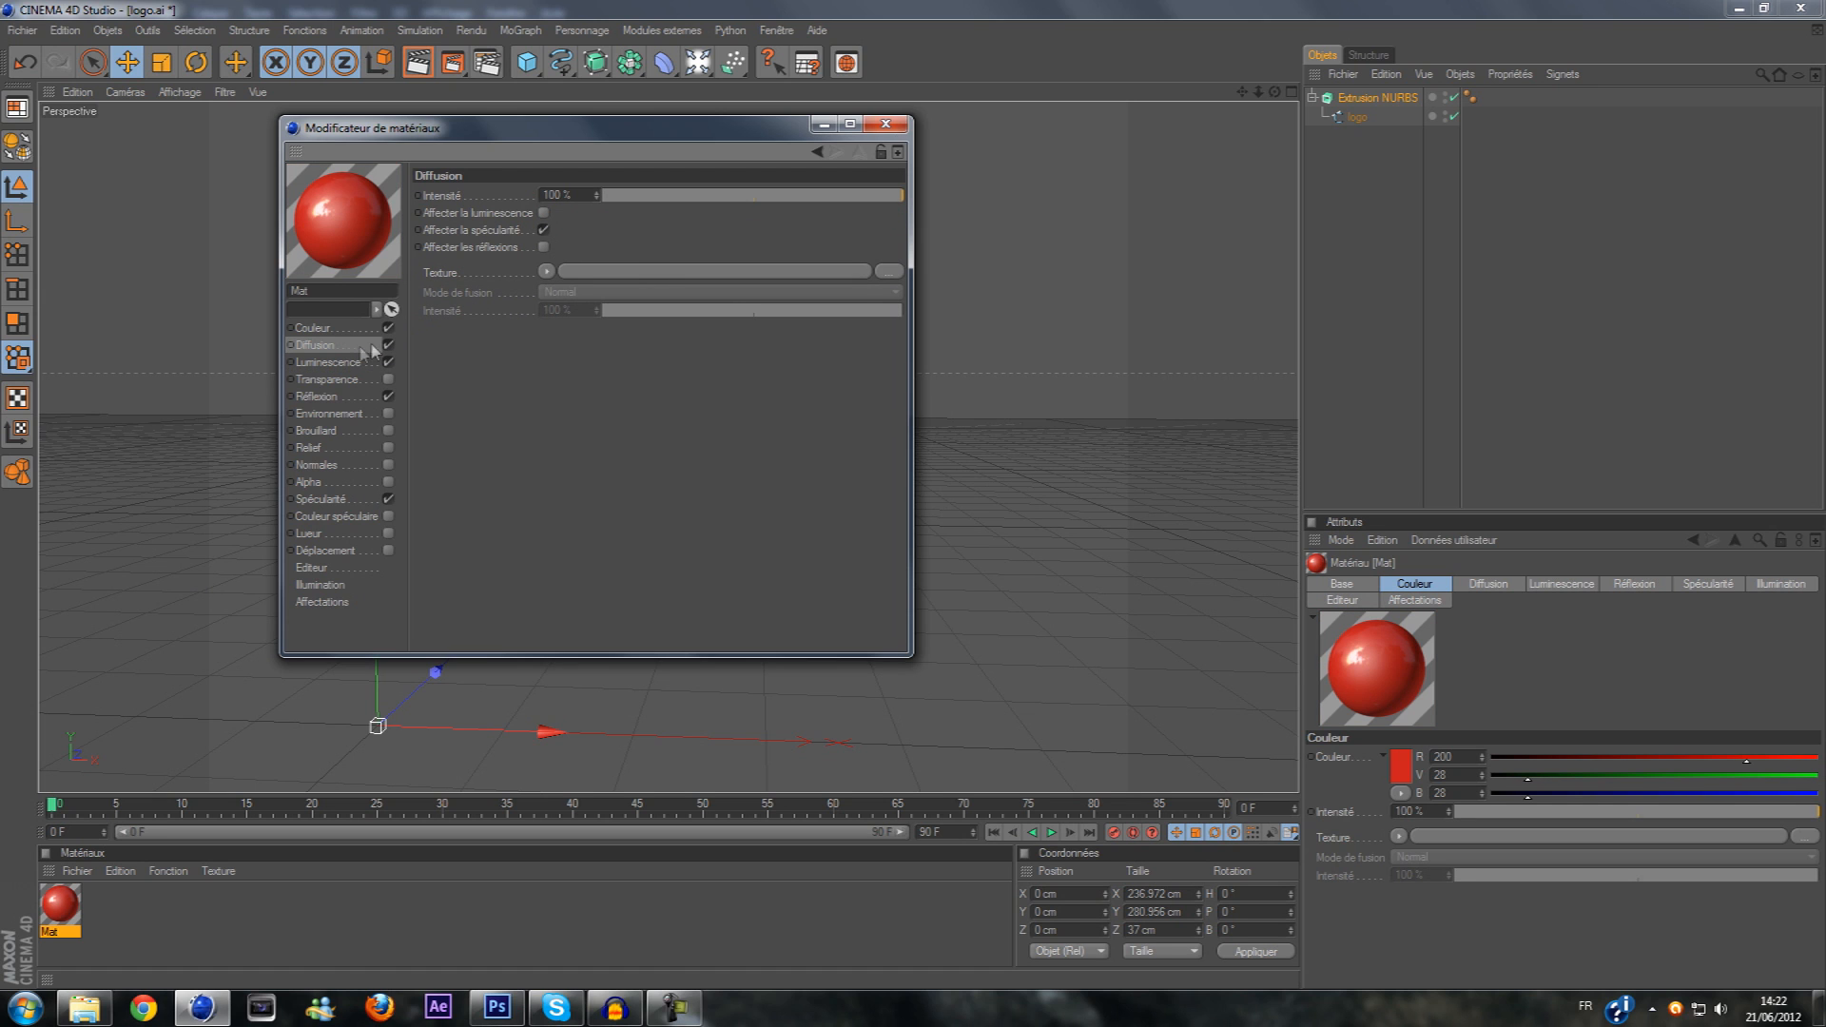
pyautogui.click(886, 124)
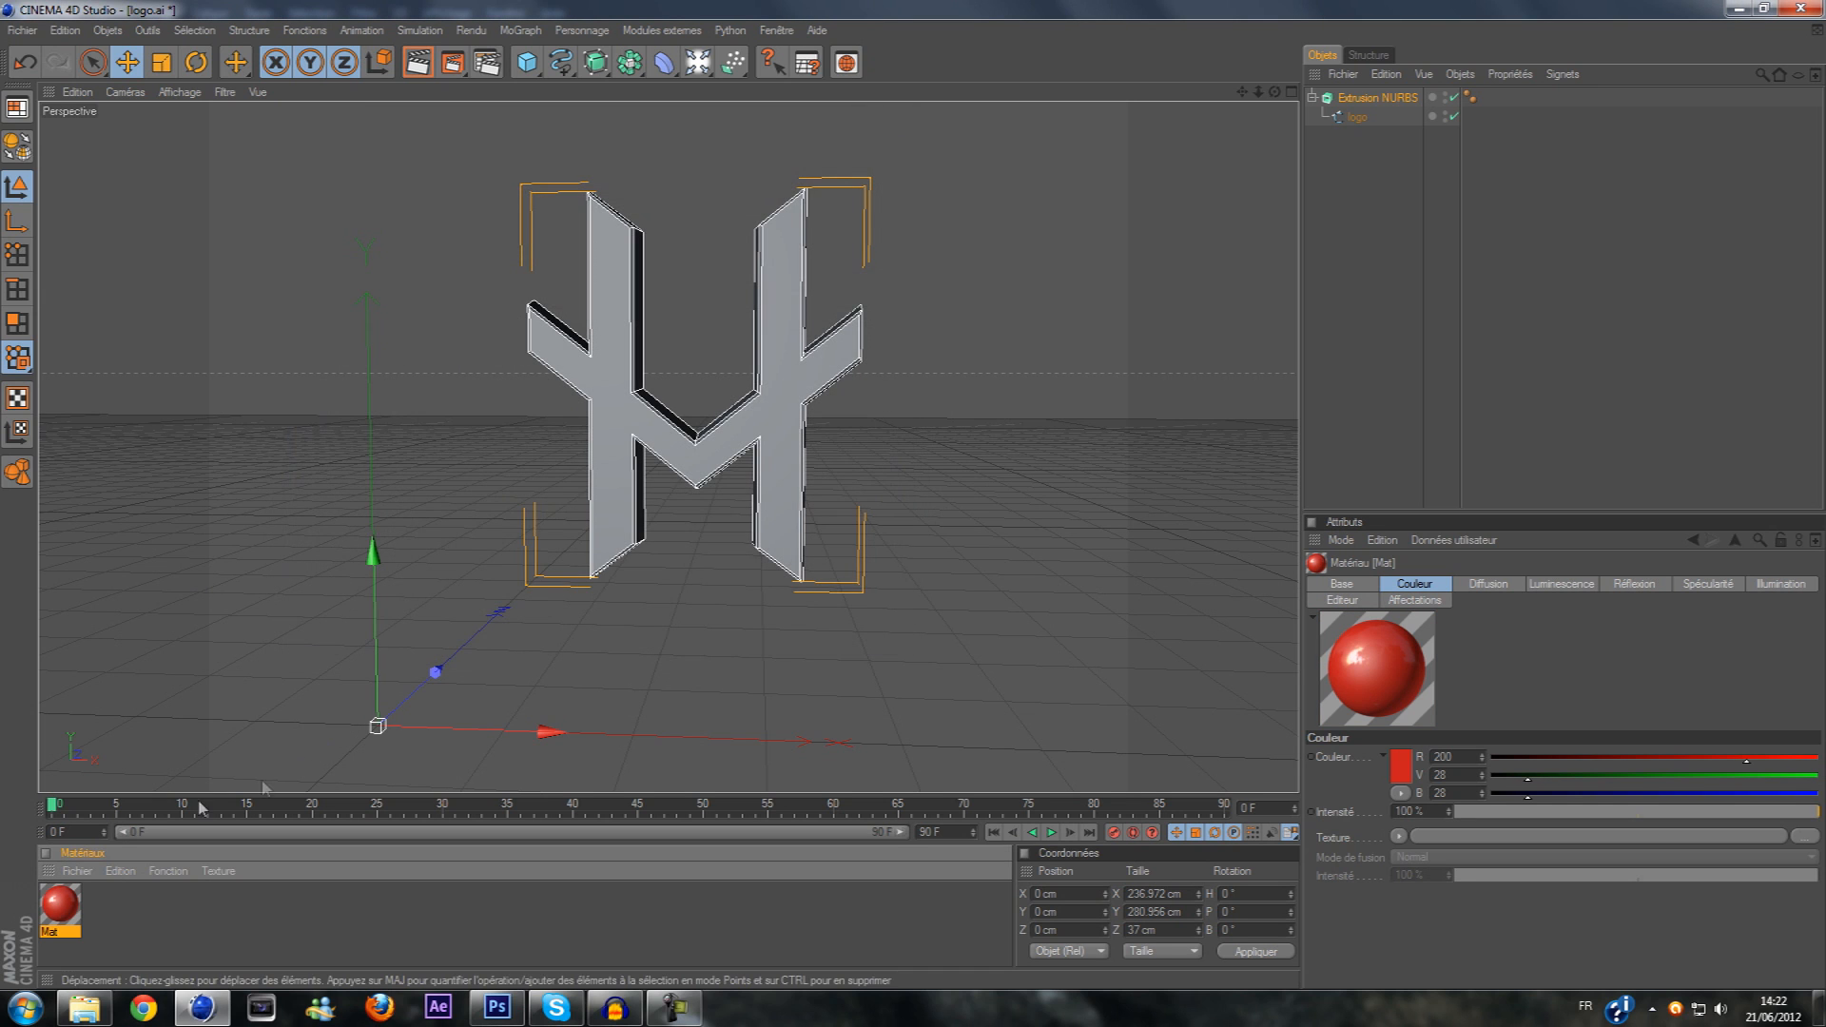
pyautogui.moveTo(84, 887); pyautogui.dragTo(628, 490)
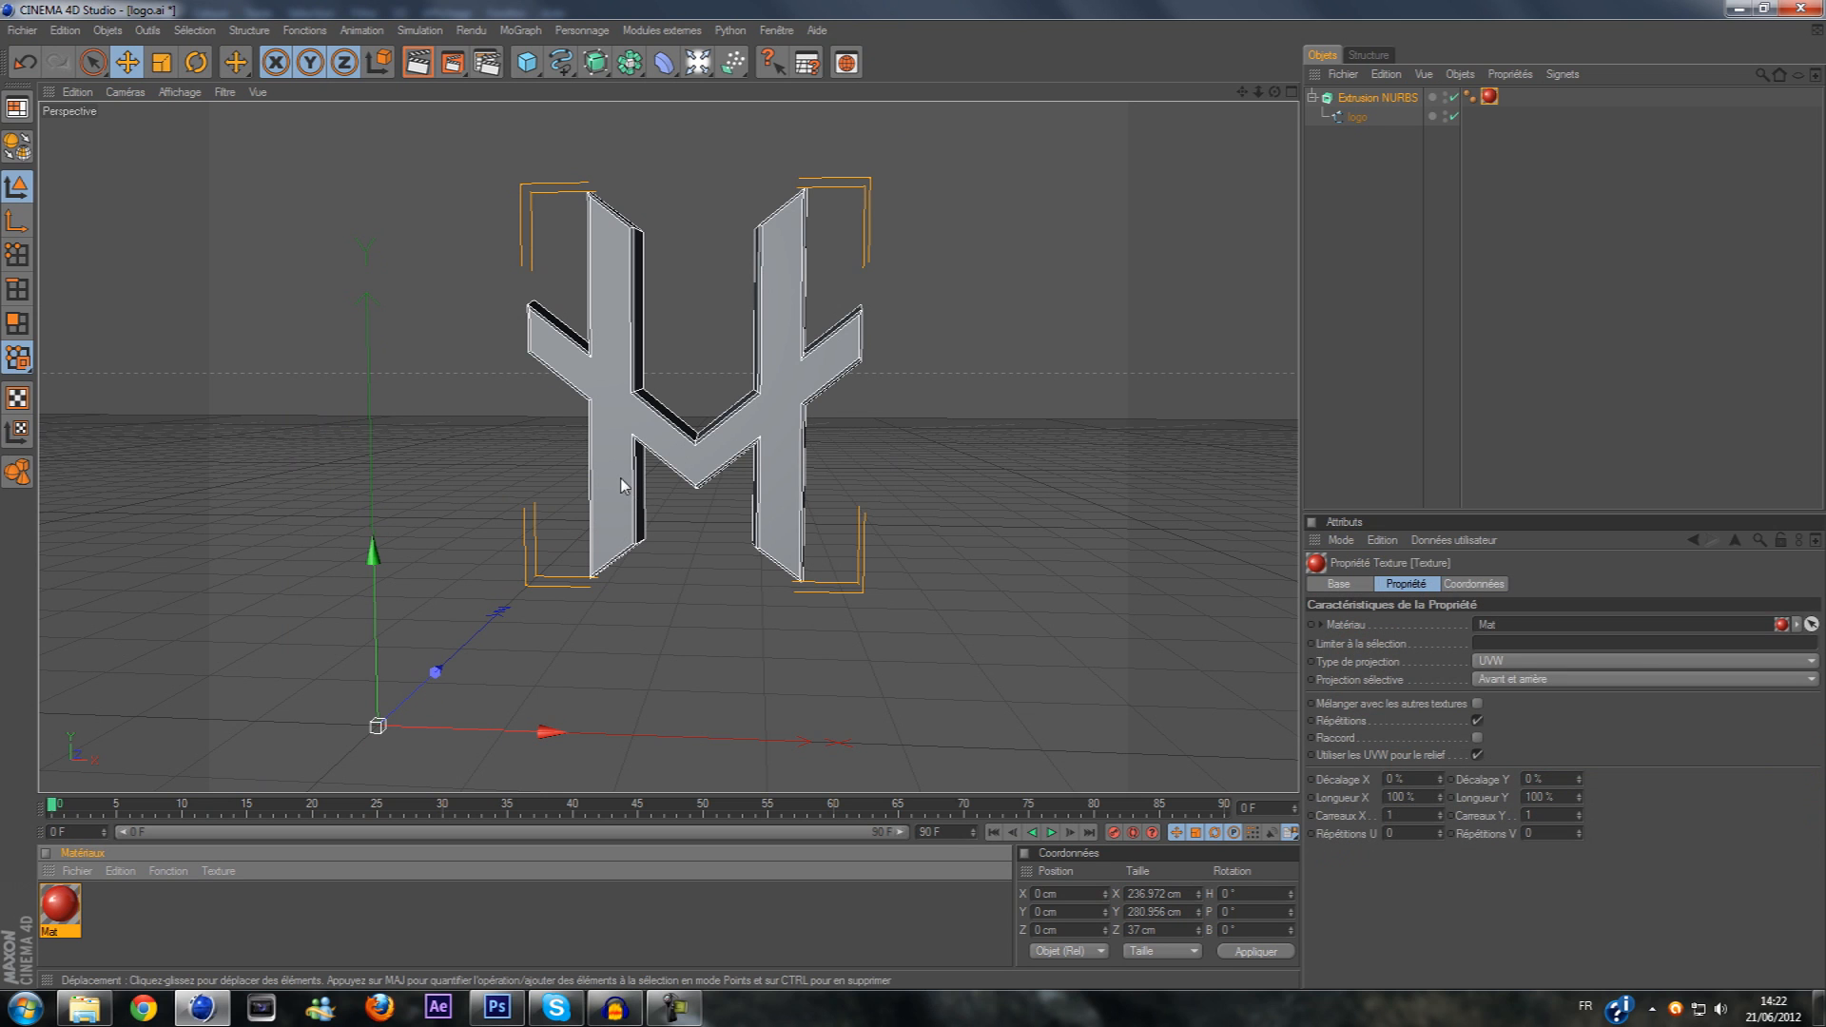
# Add the Overhead Softbox from the LighthouseKeeper by cross designs presets to the scene
pyautogui.click(846, 62)
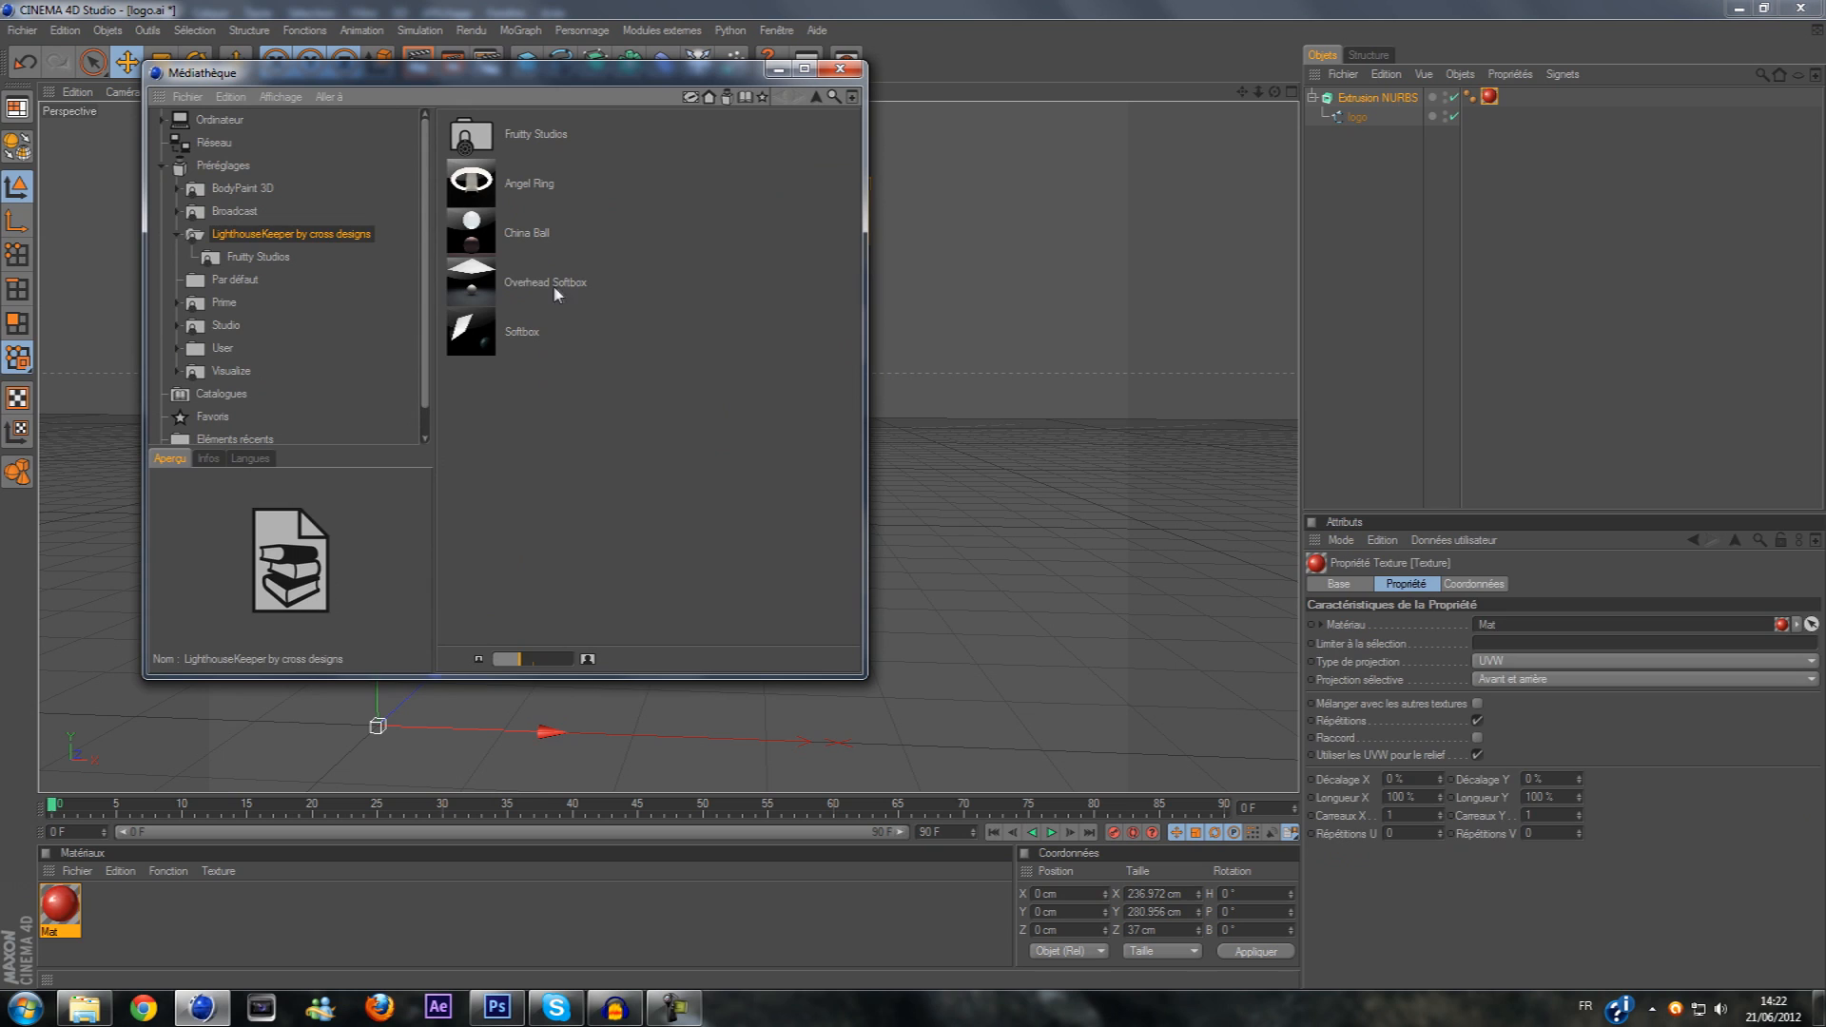
pyautogui.doubleClick(557, 290)
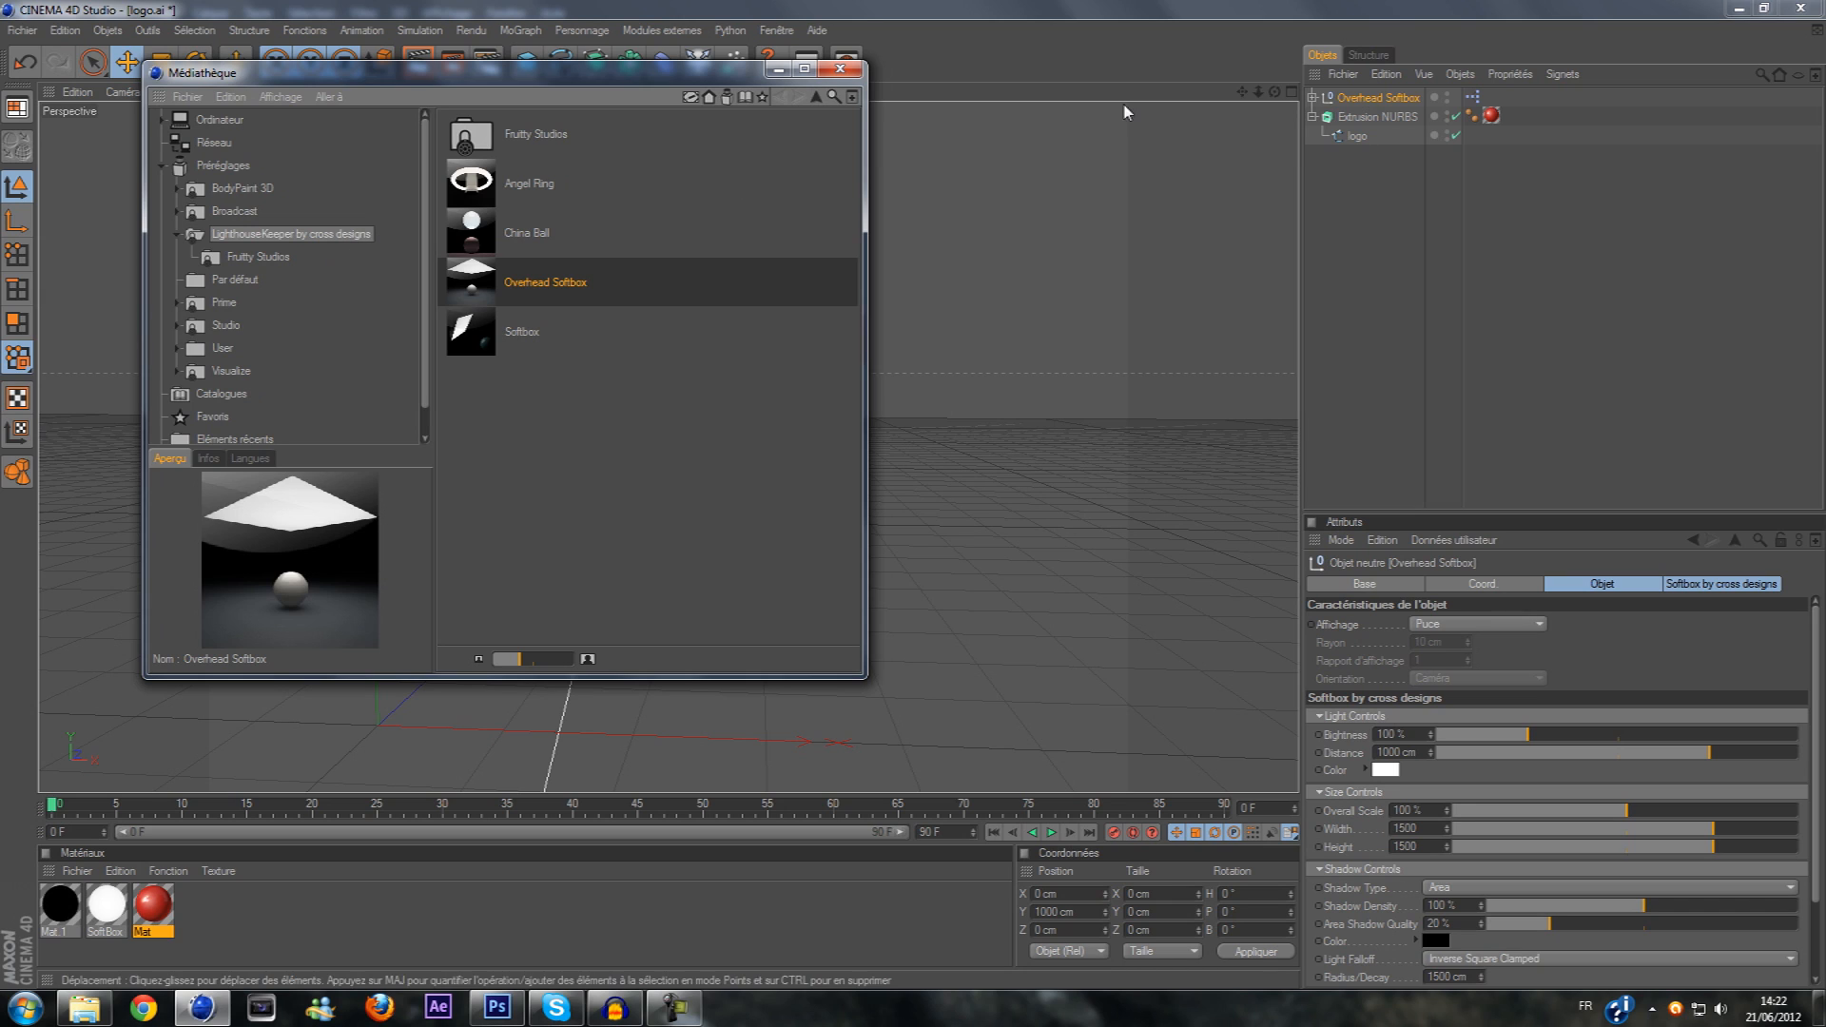
pyautogui.click(841, 70)
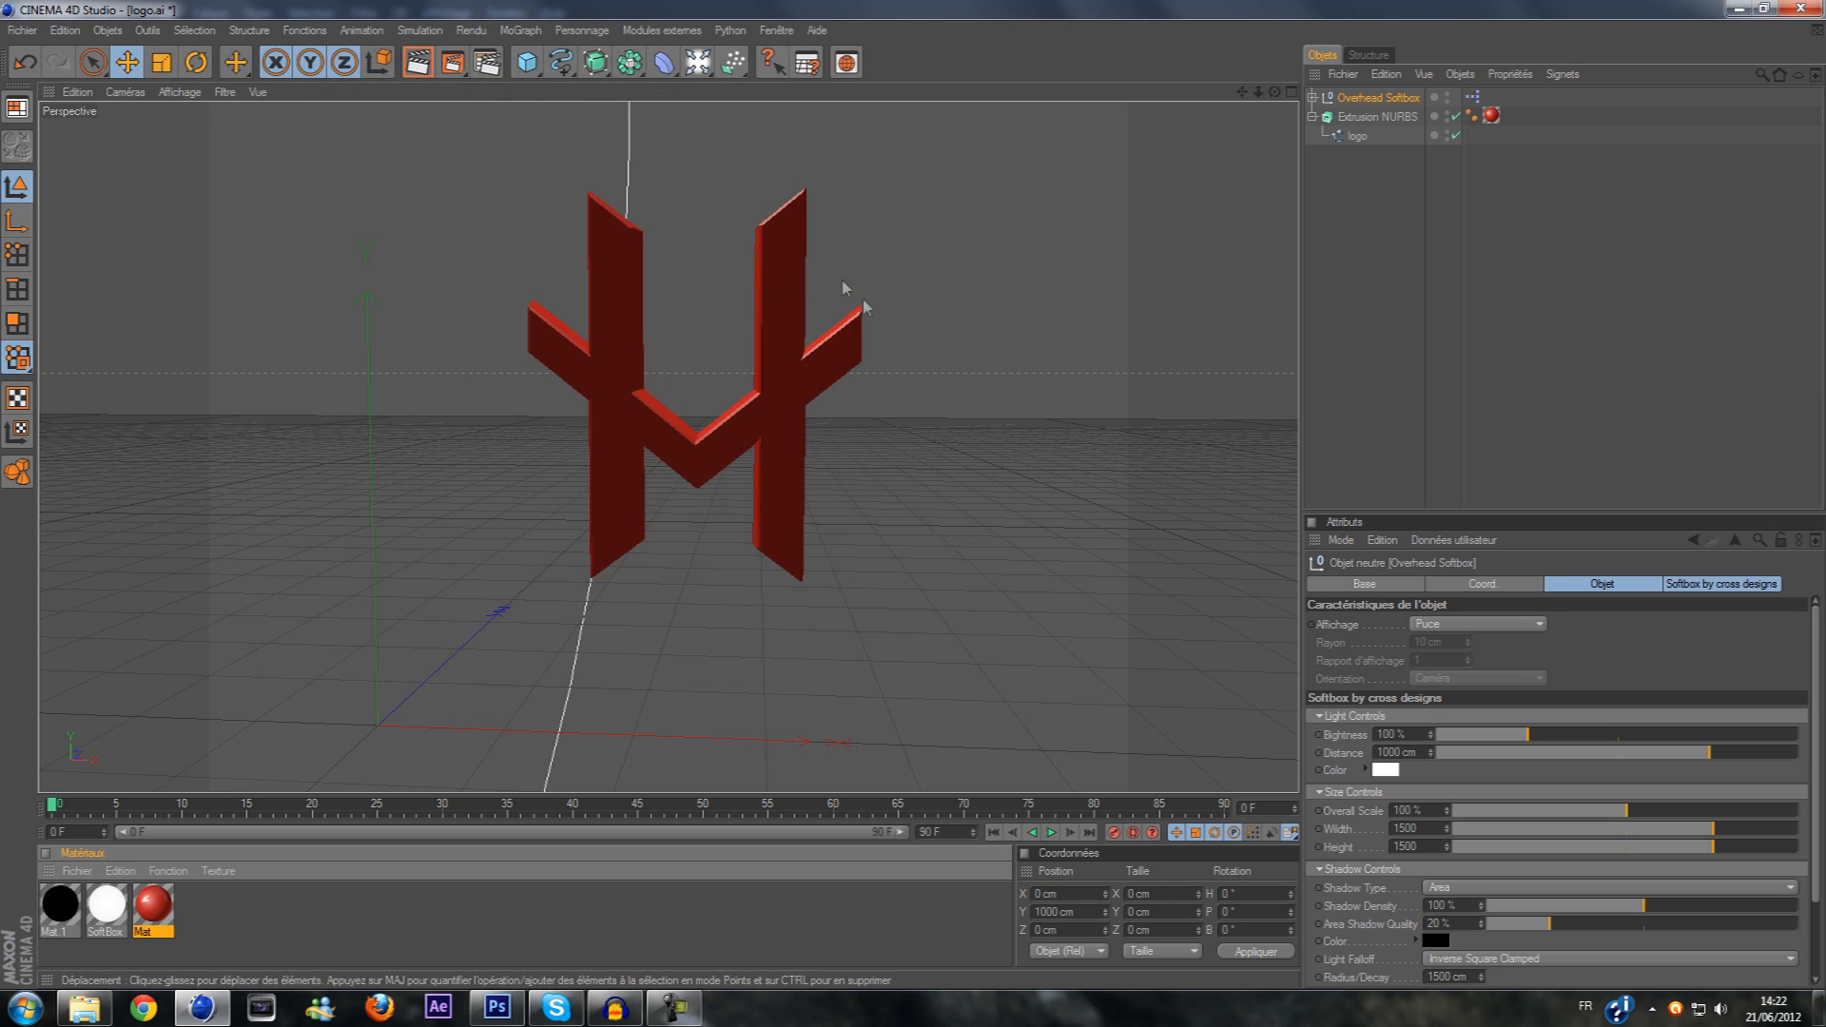
# Move the extruded logo along the X axis to about -247 cm, under the softbox
pyautogui.click(1360, 117)
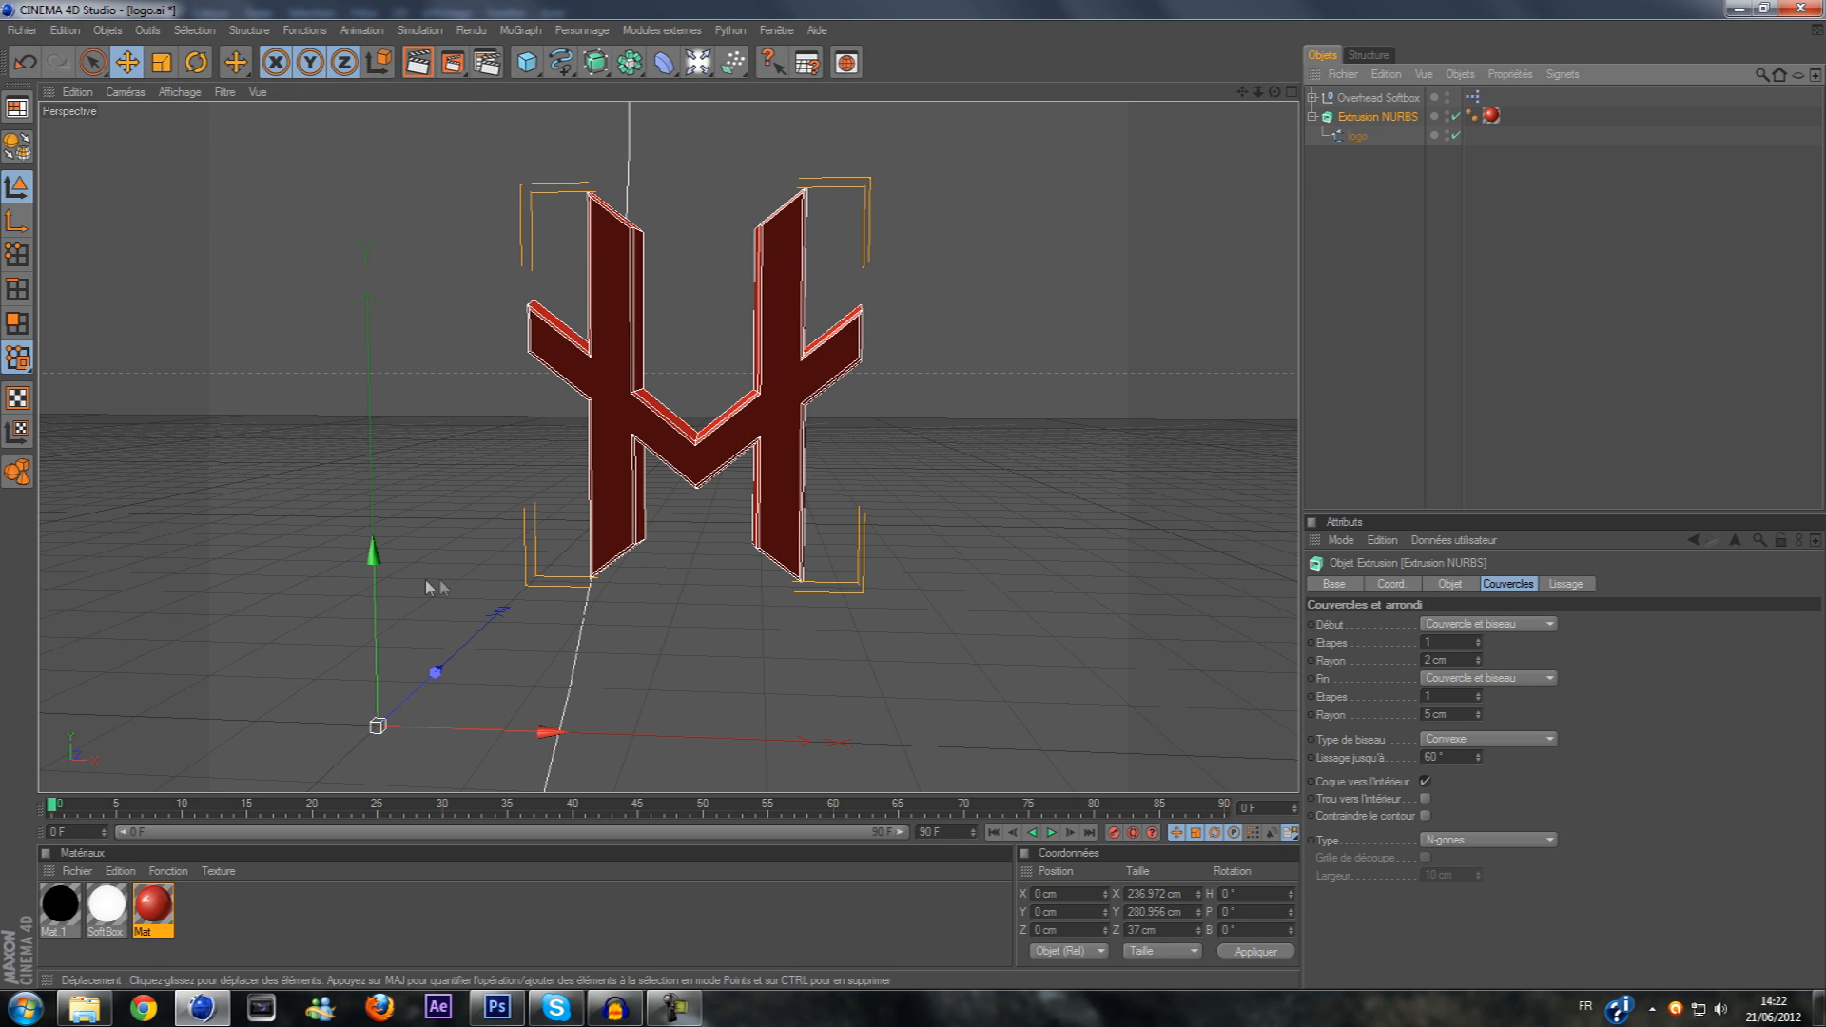
pyautogui.scroll(-2, 1185, 191)
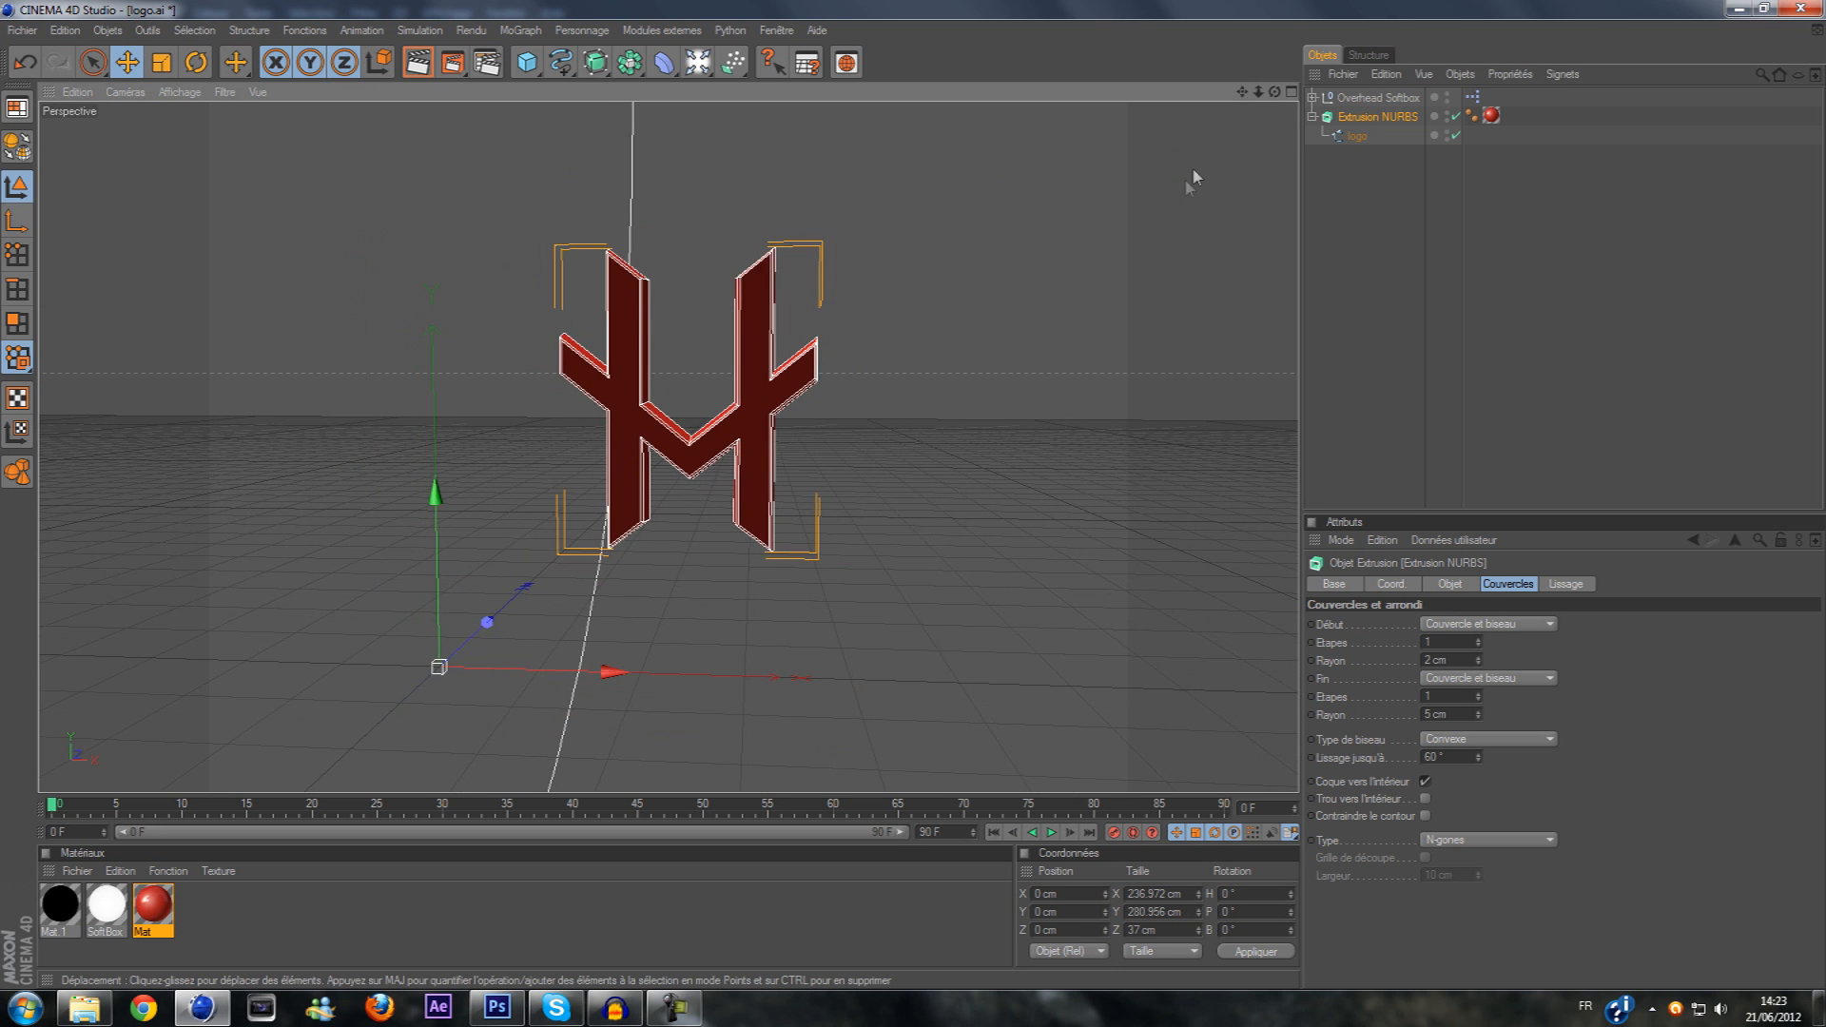
pyautogui.scroll(-3, 1186, 190)
pyautogui.moveTo(1242, 94); pyautogui.dragTo(1261, 537)
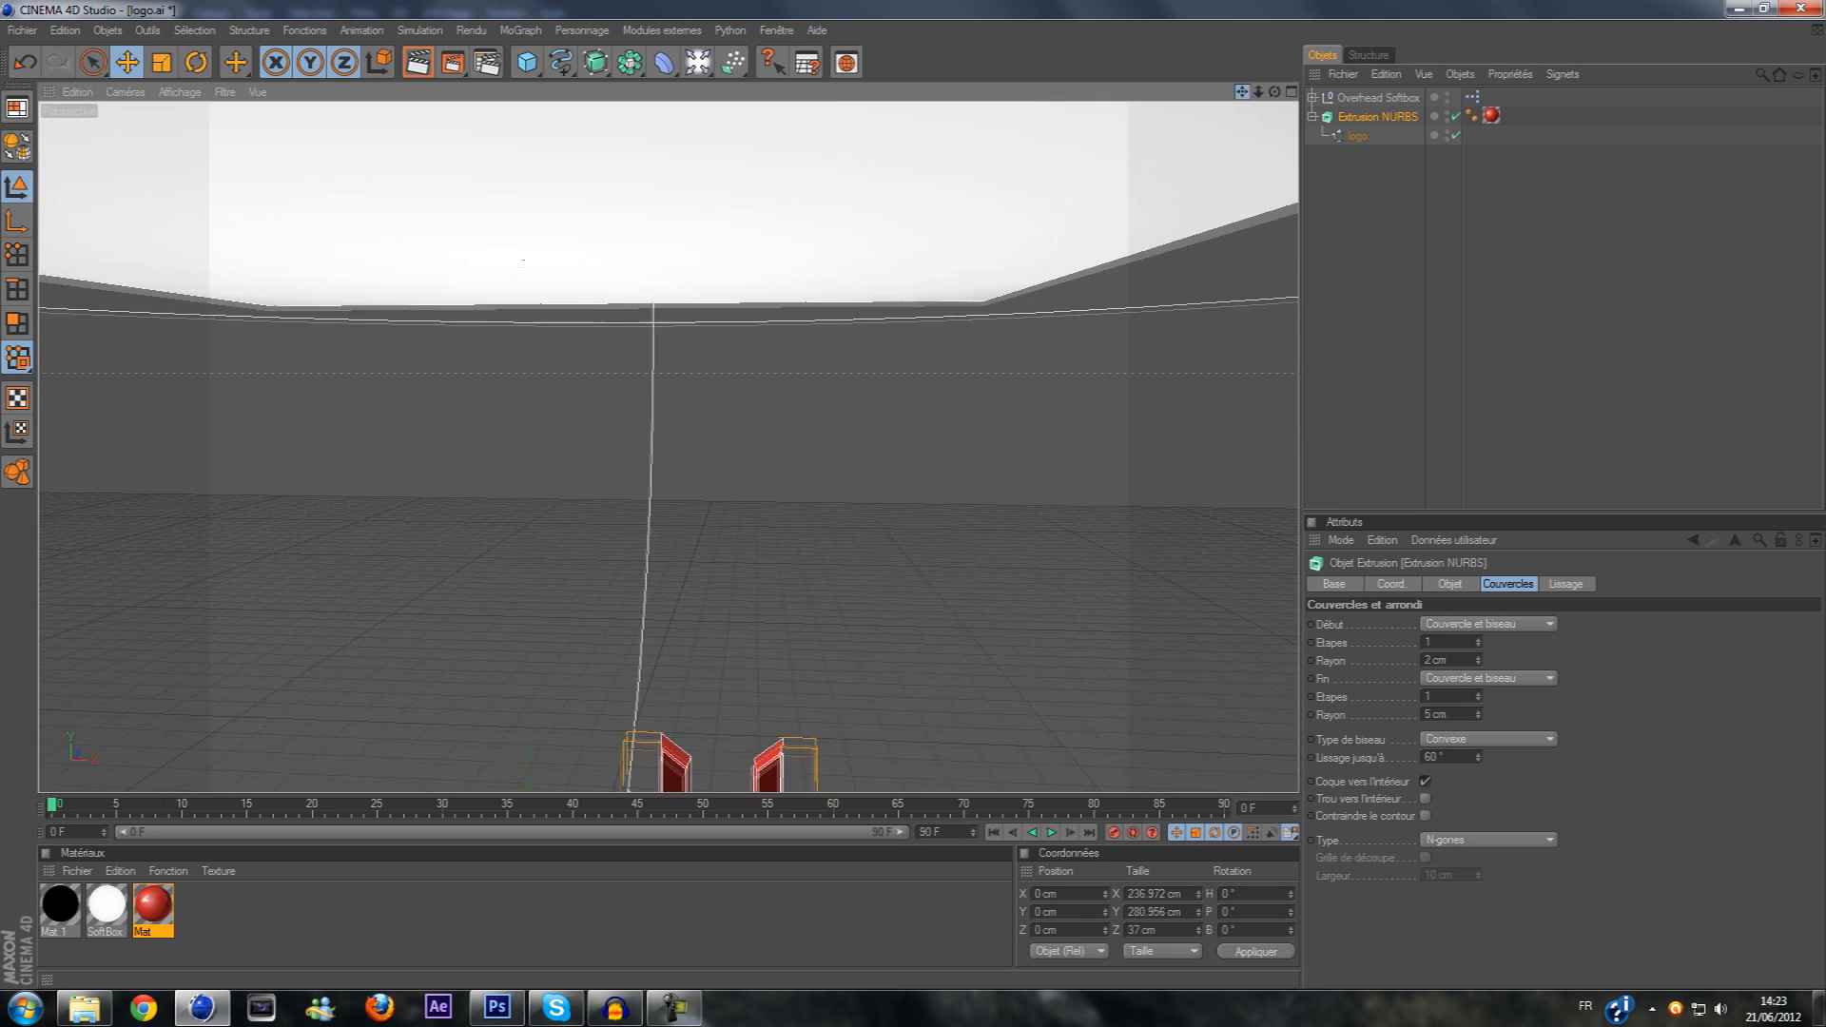
pyautogui.scroll(-5, 1072, 359)
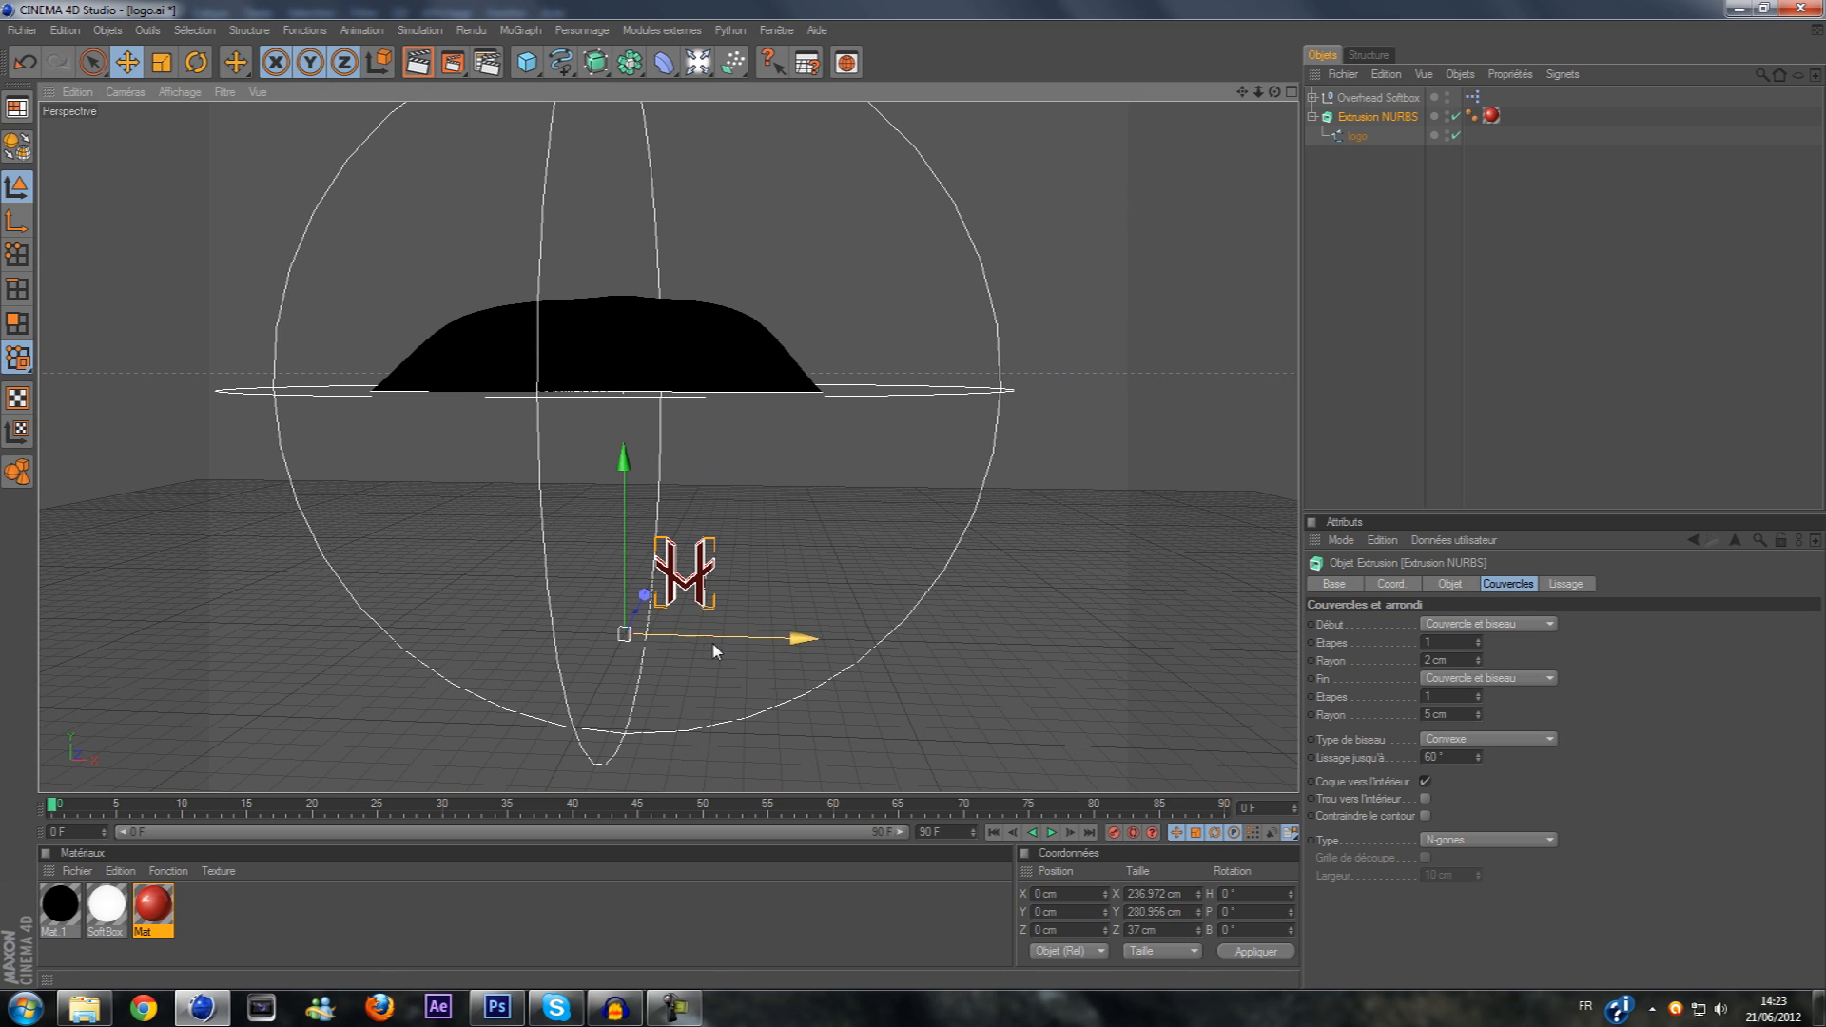
pyautogui.moveTo(785, 640); pyautogui.dragTo(733, 638)
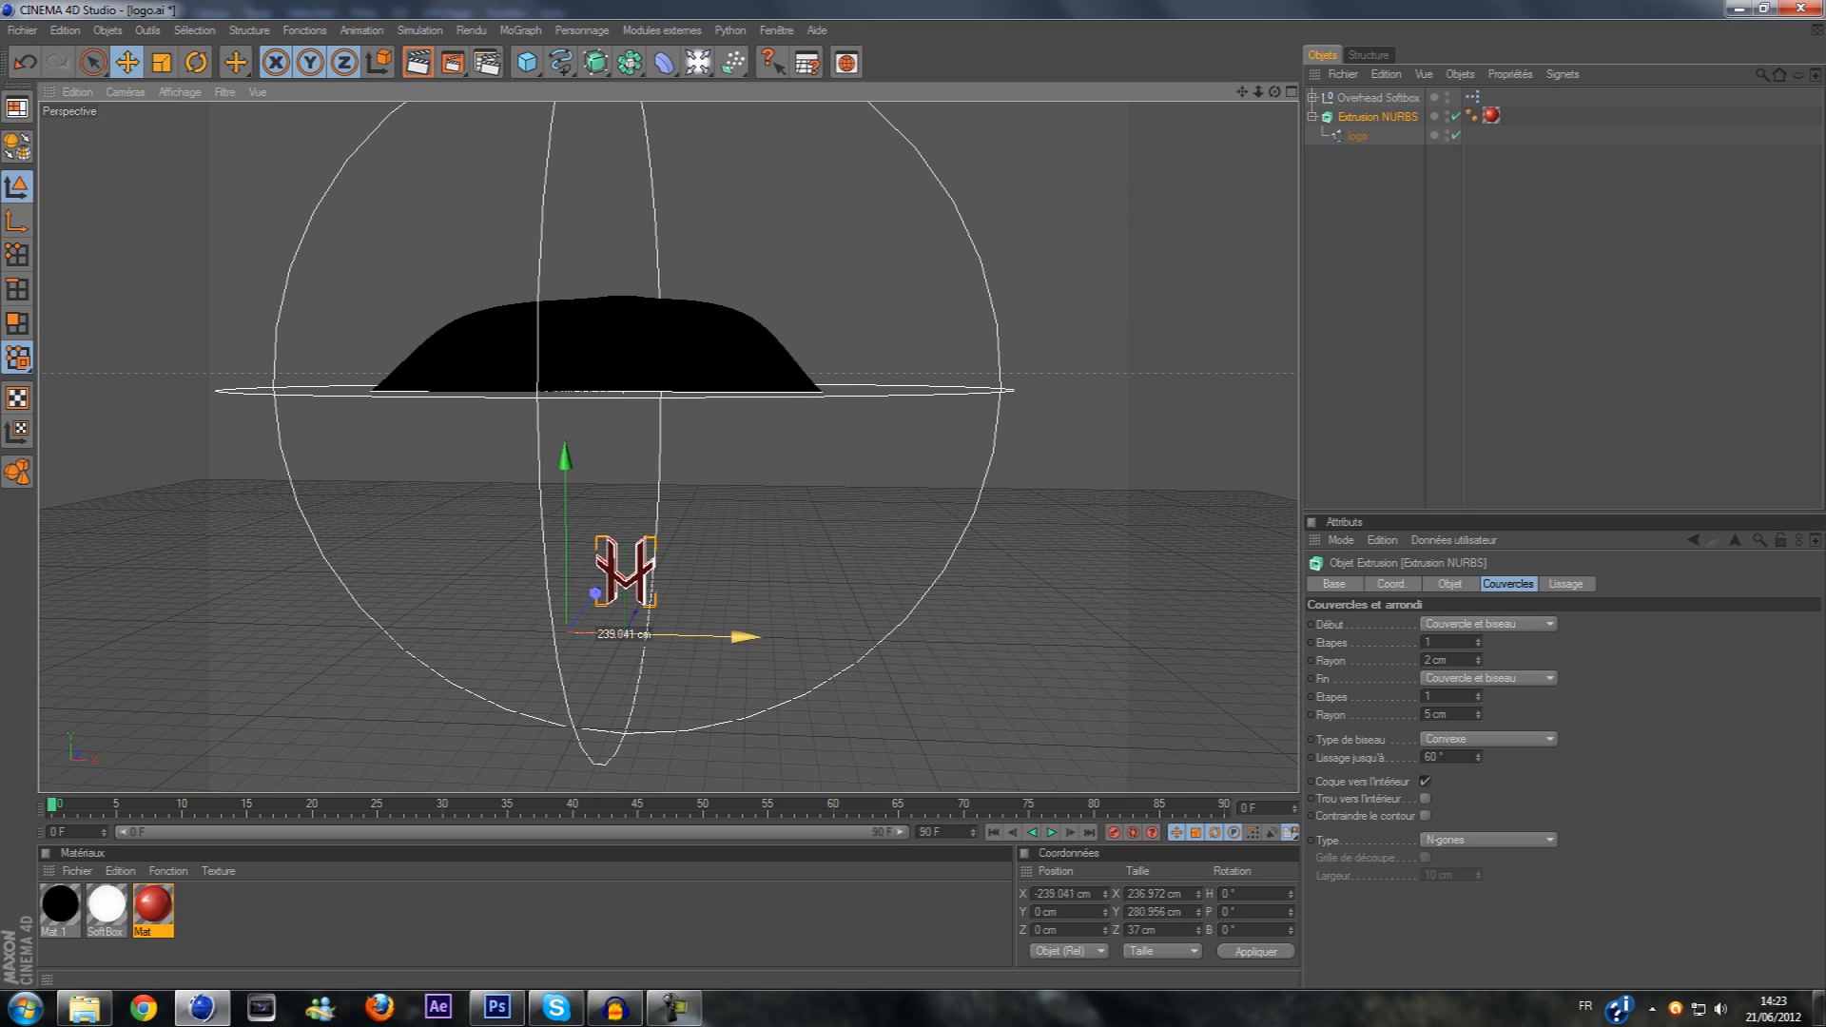
# Rotate the extruded logo to 15° on H and -13° on P, and test-render the view
pyautogui.scroll(3, 725, 644)
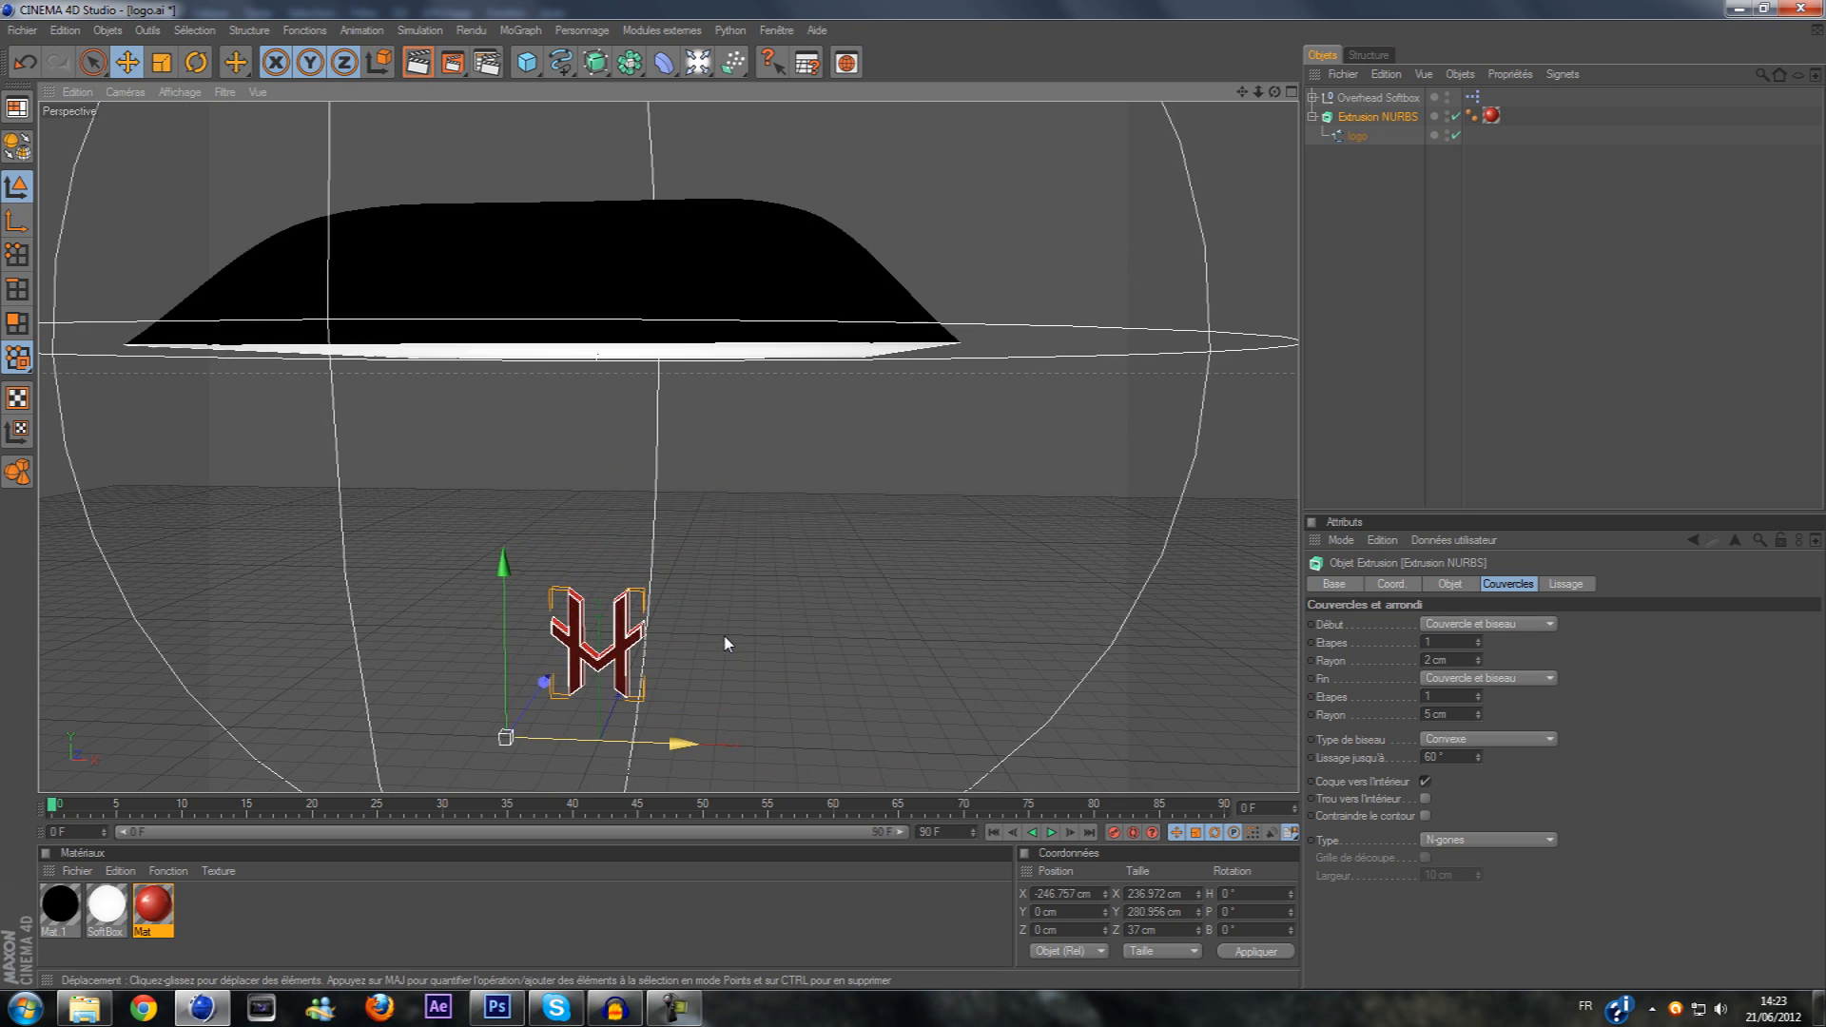
pyautogui.scroll(2, 725, 643)
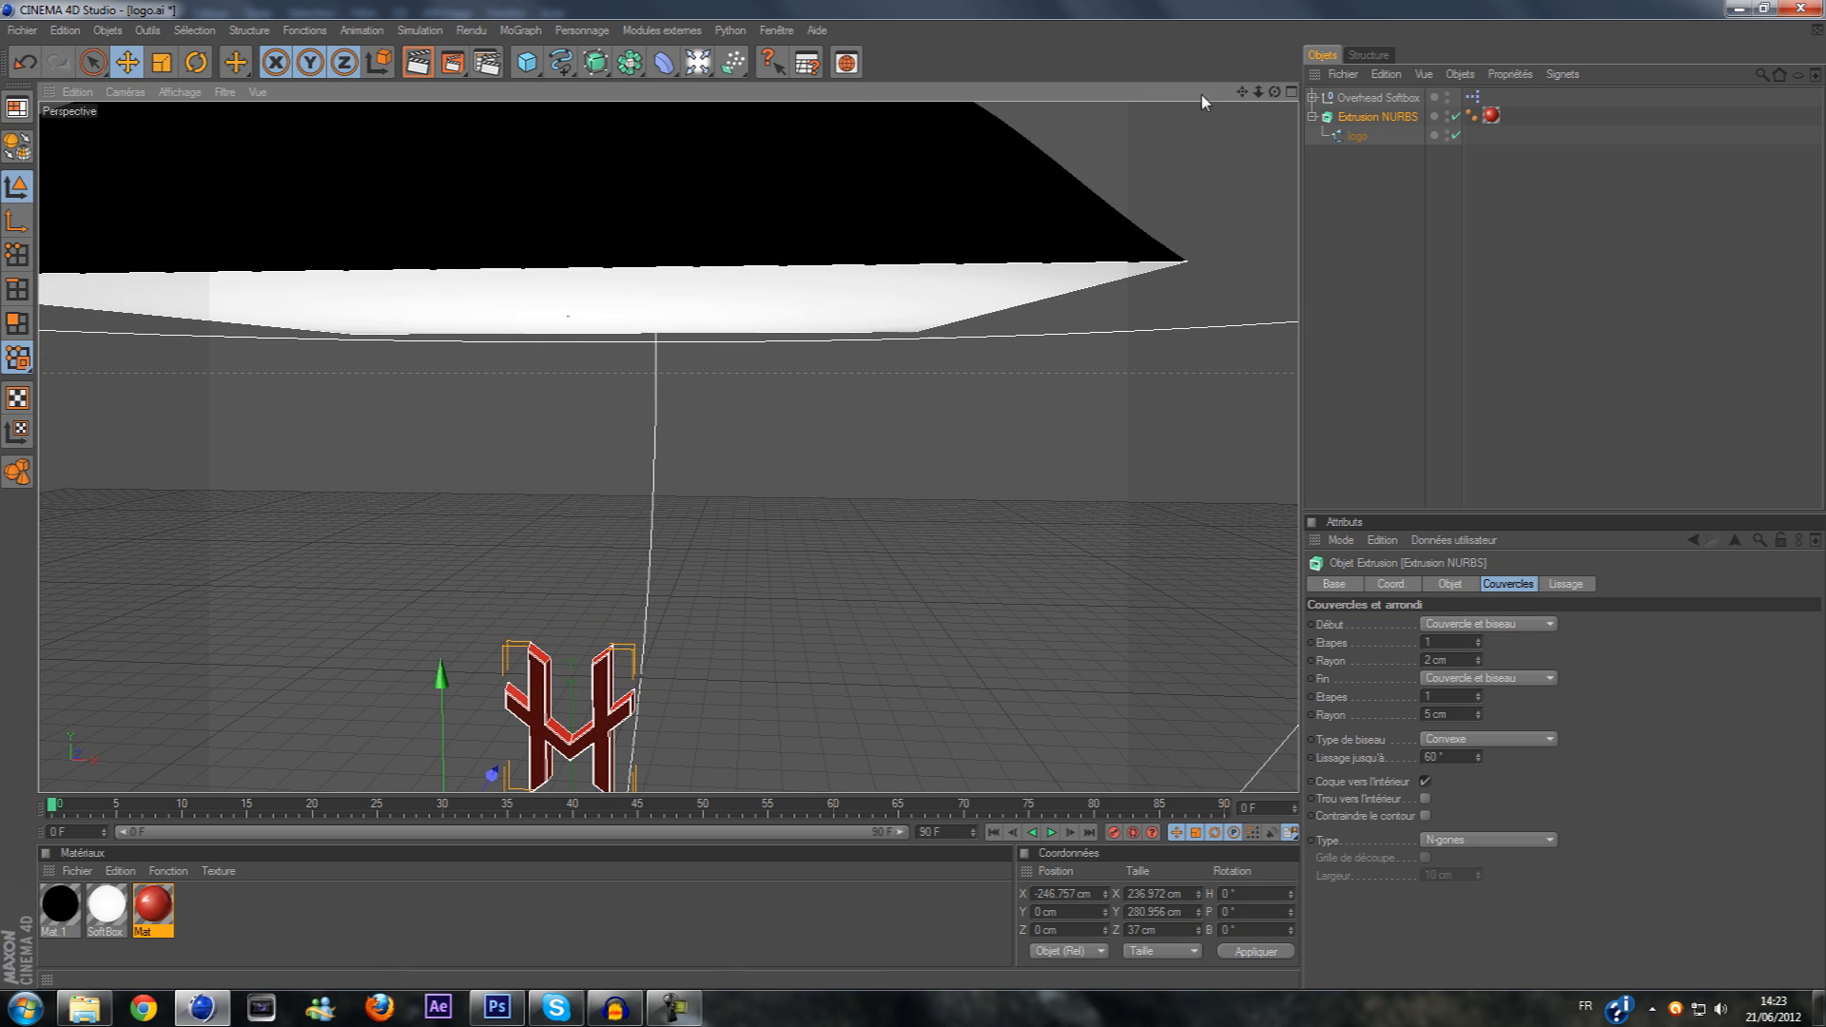
pyautogui.moveTo(1242, 92); pyautogui.dragTo(1064, 237)
pyautogui.scroll(4, 911, 534)
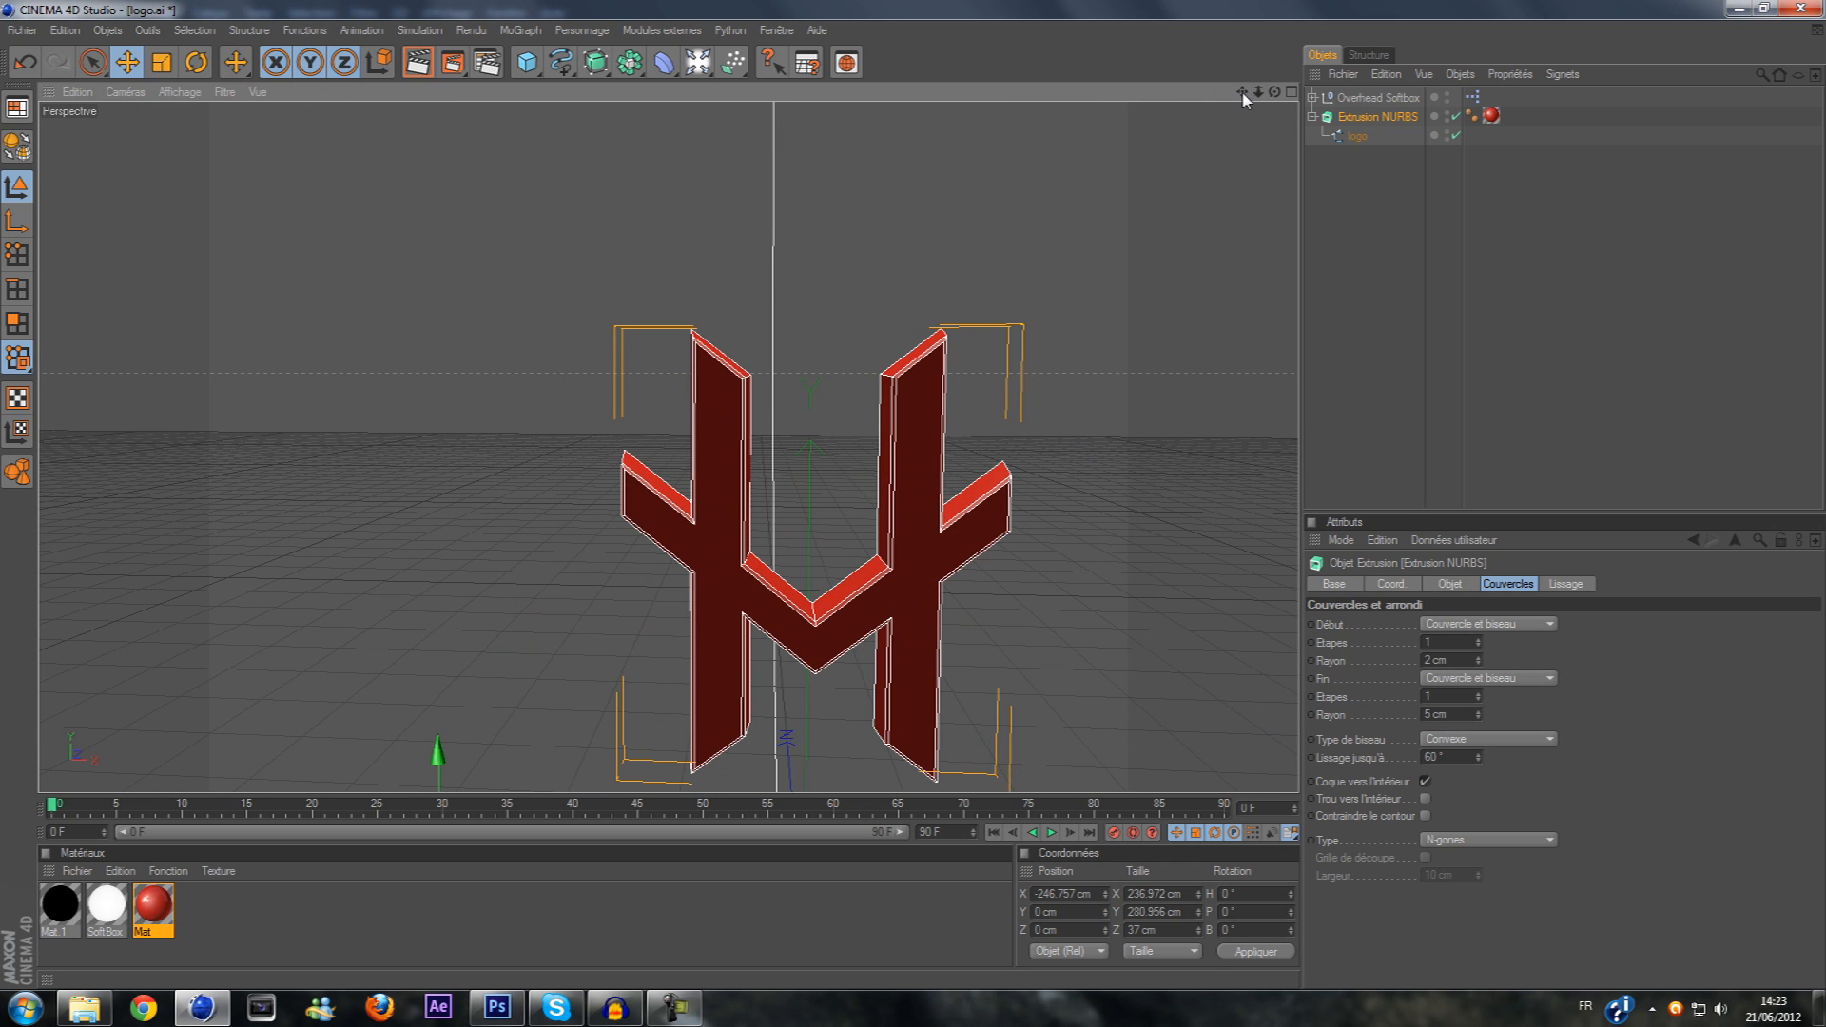
pyautogui.moveTo(1243, 94); pyautogui.dragTo(1172, 2)
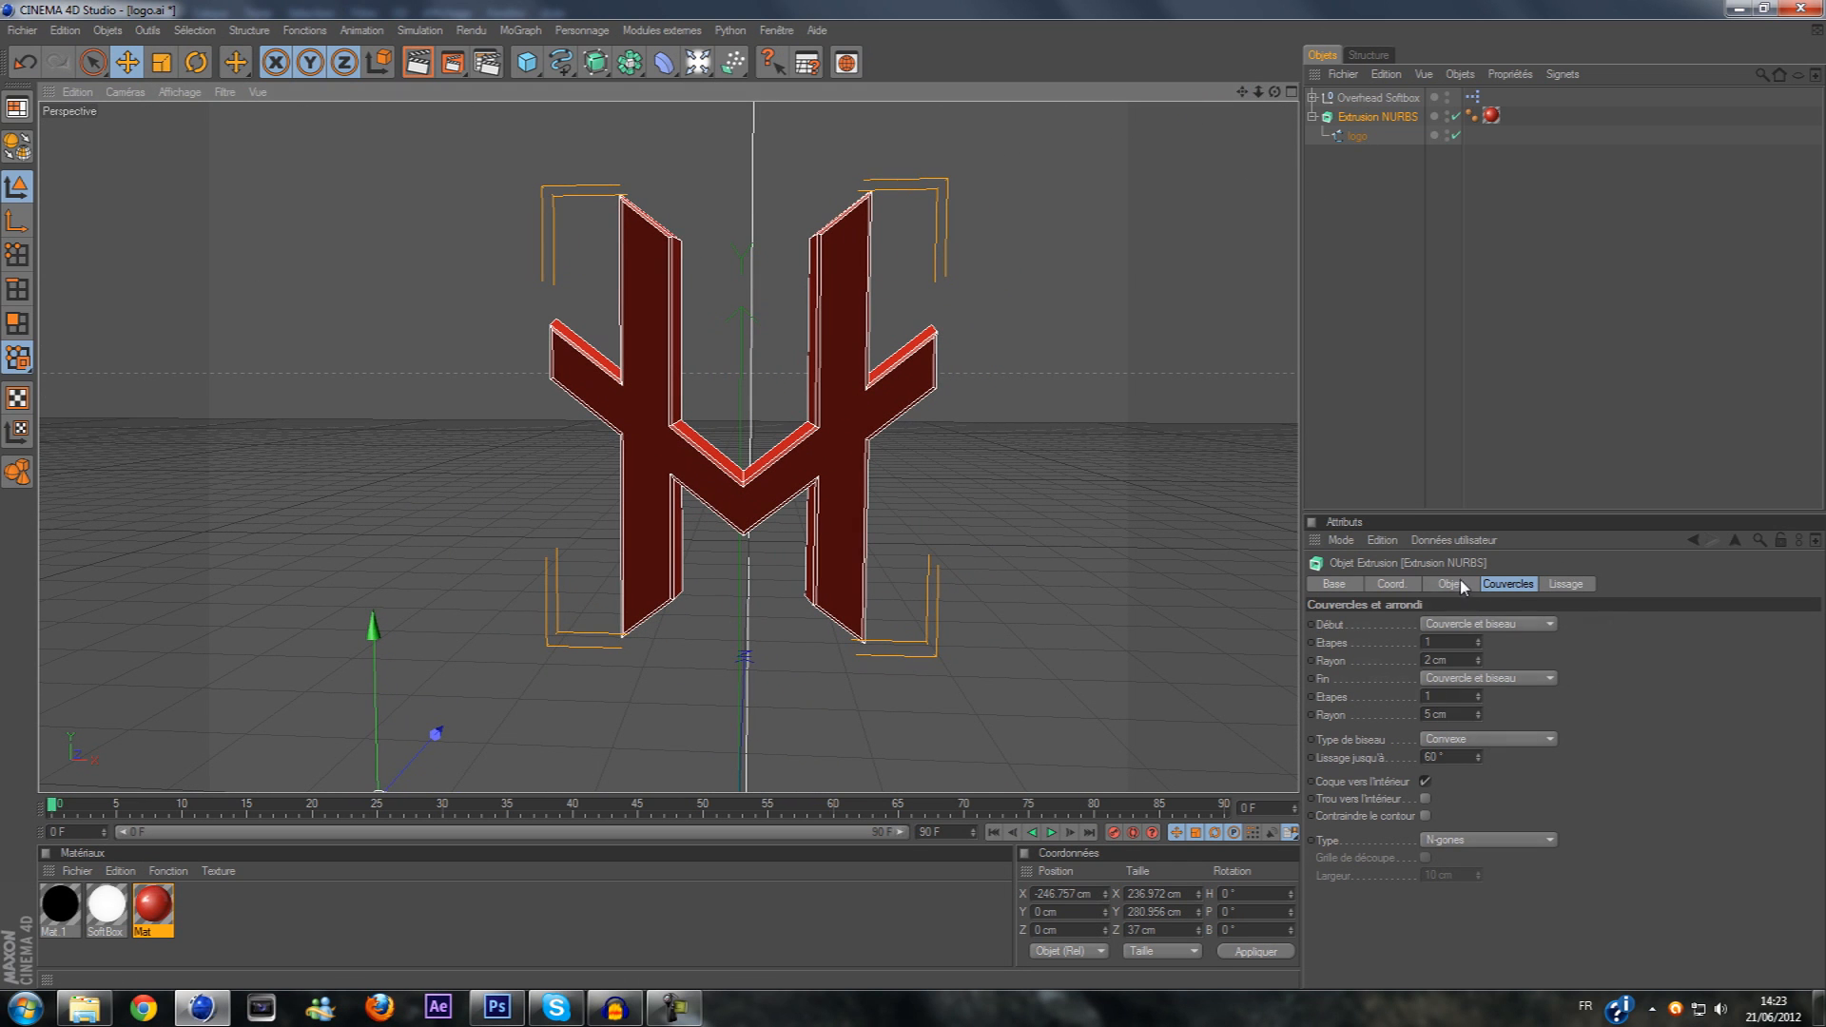
pyautogui.click(1451, 584)
pyautogui.click(1406, 584)
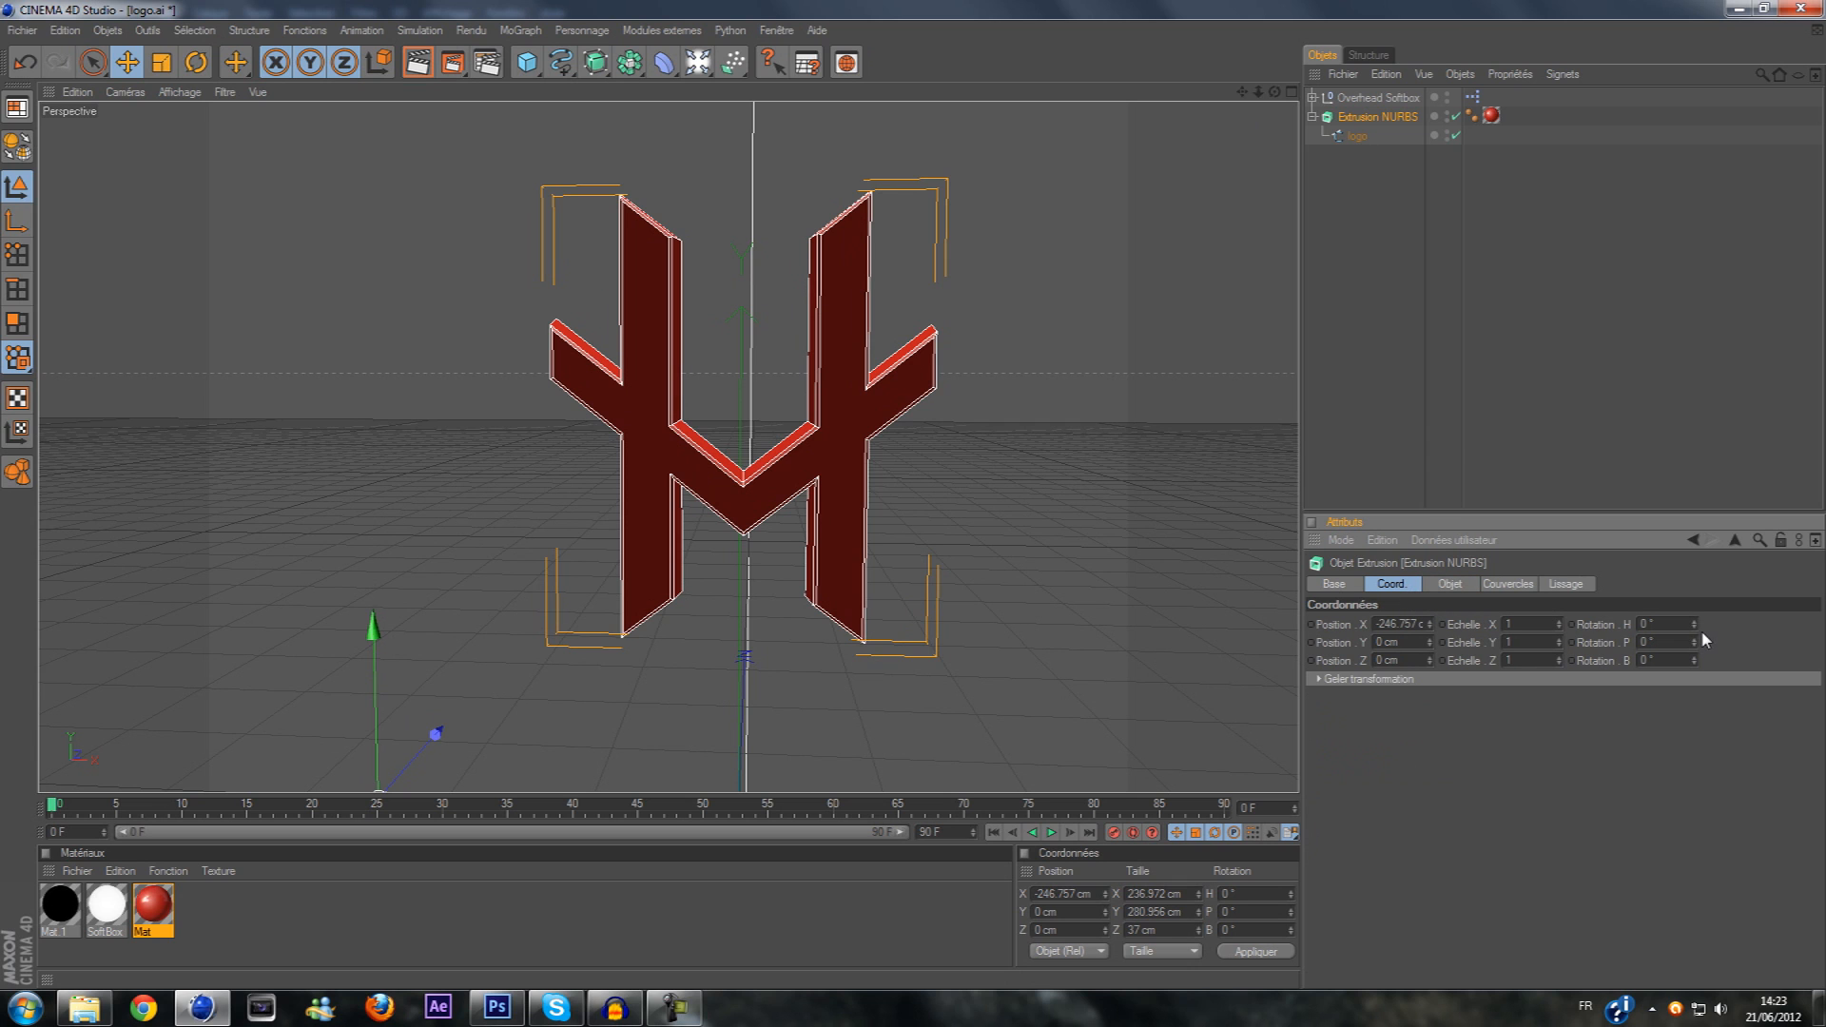
pyautogui.moveTo(1694, 622); pyautogui.dragTo(1693, 671)
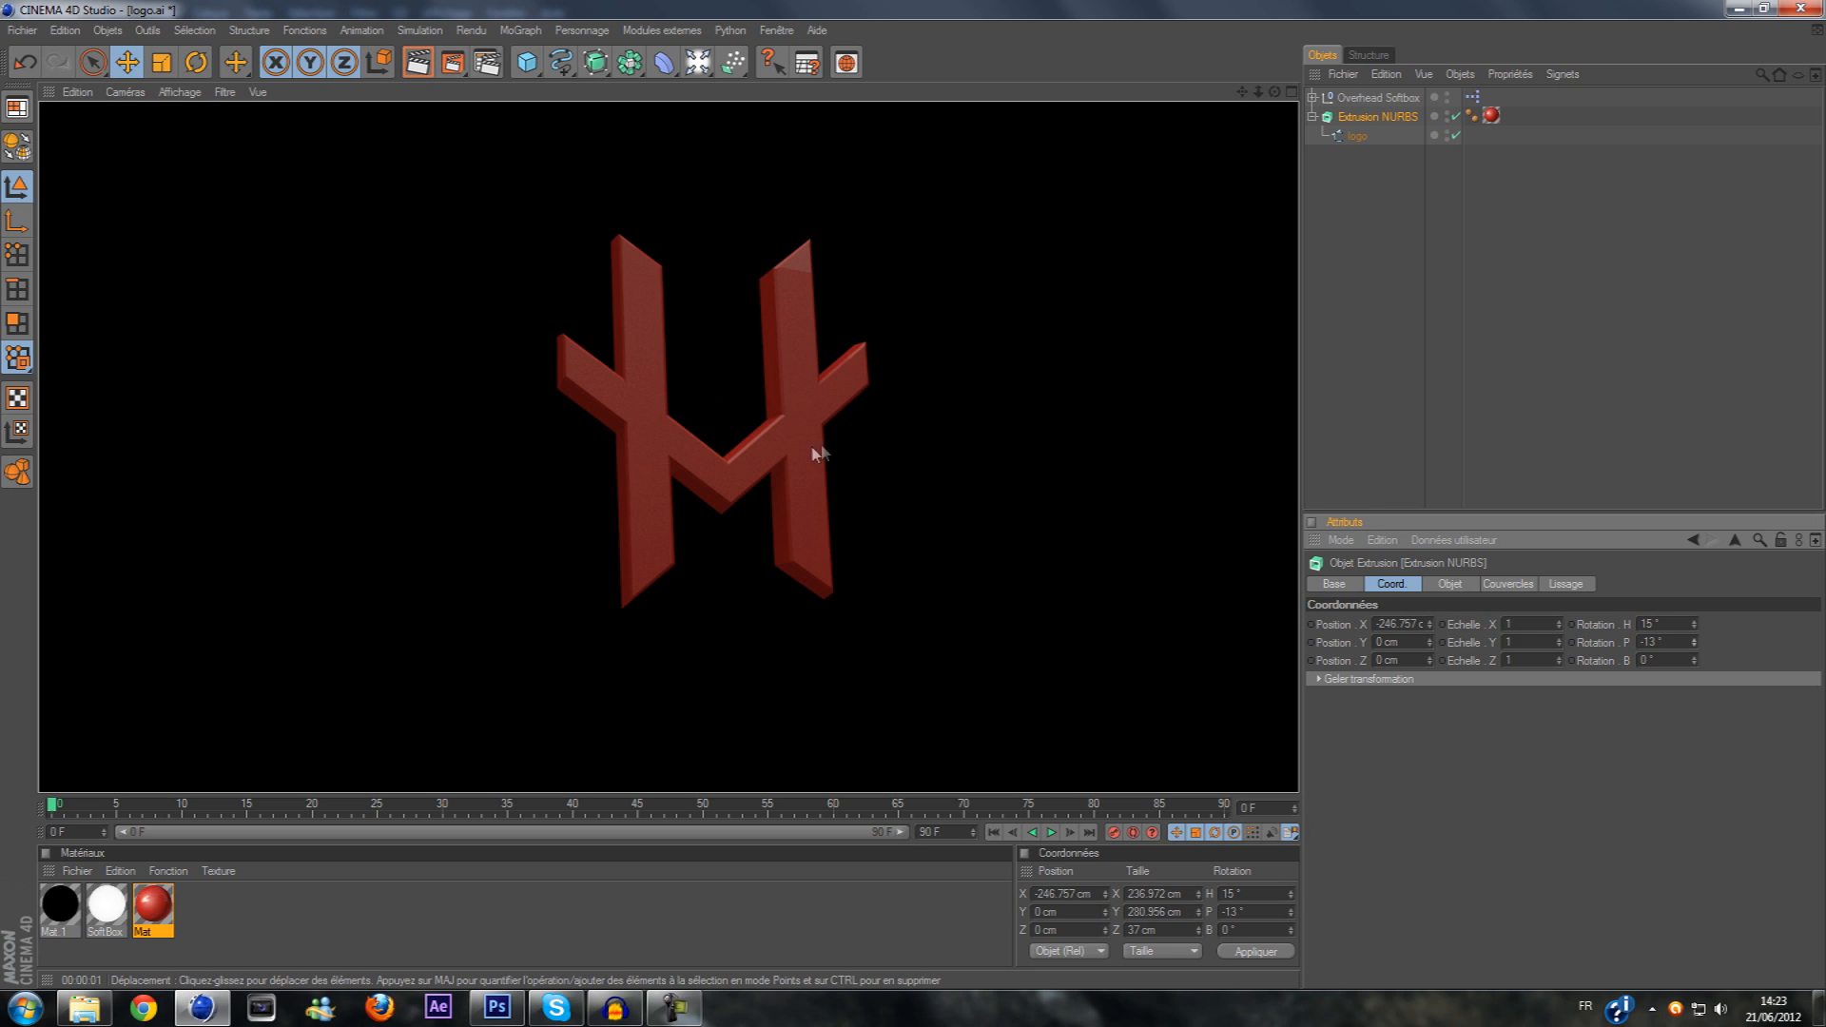
pyautogui.click(817, 453)
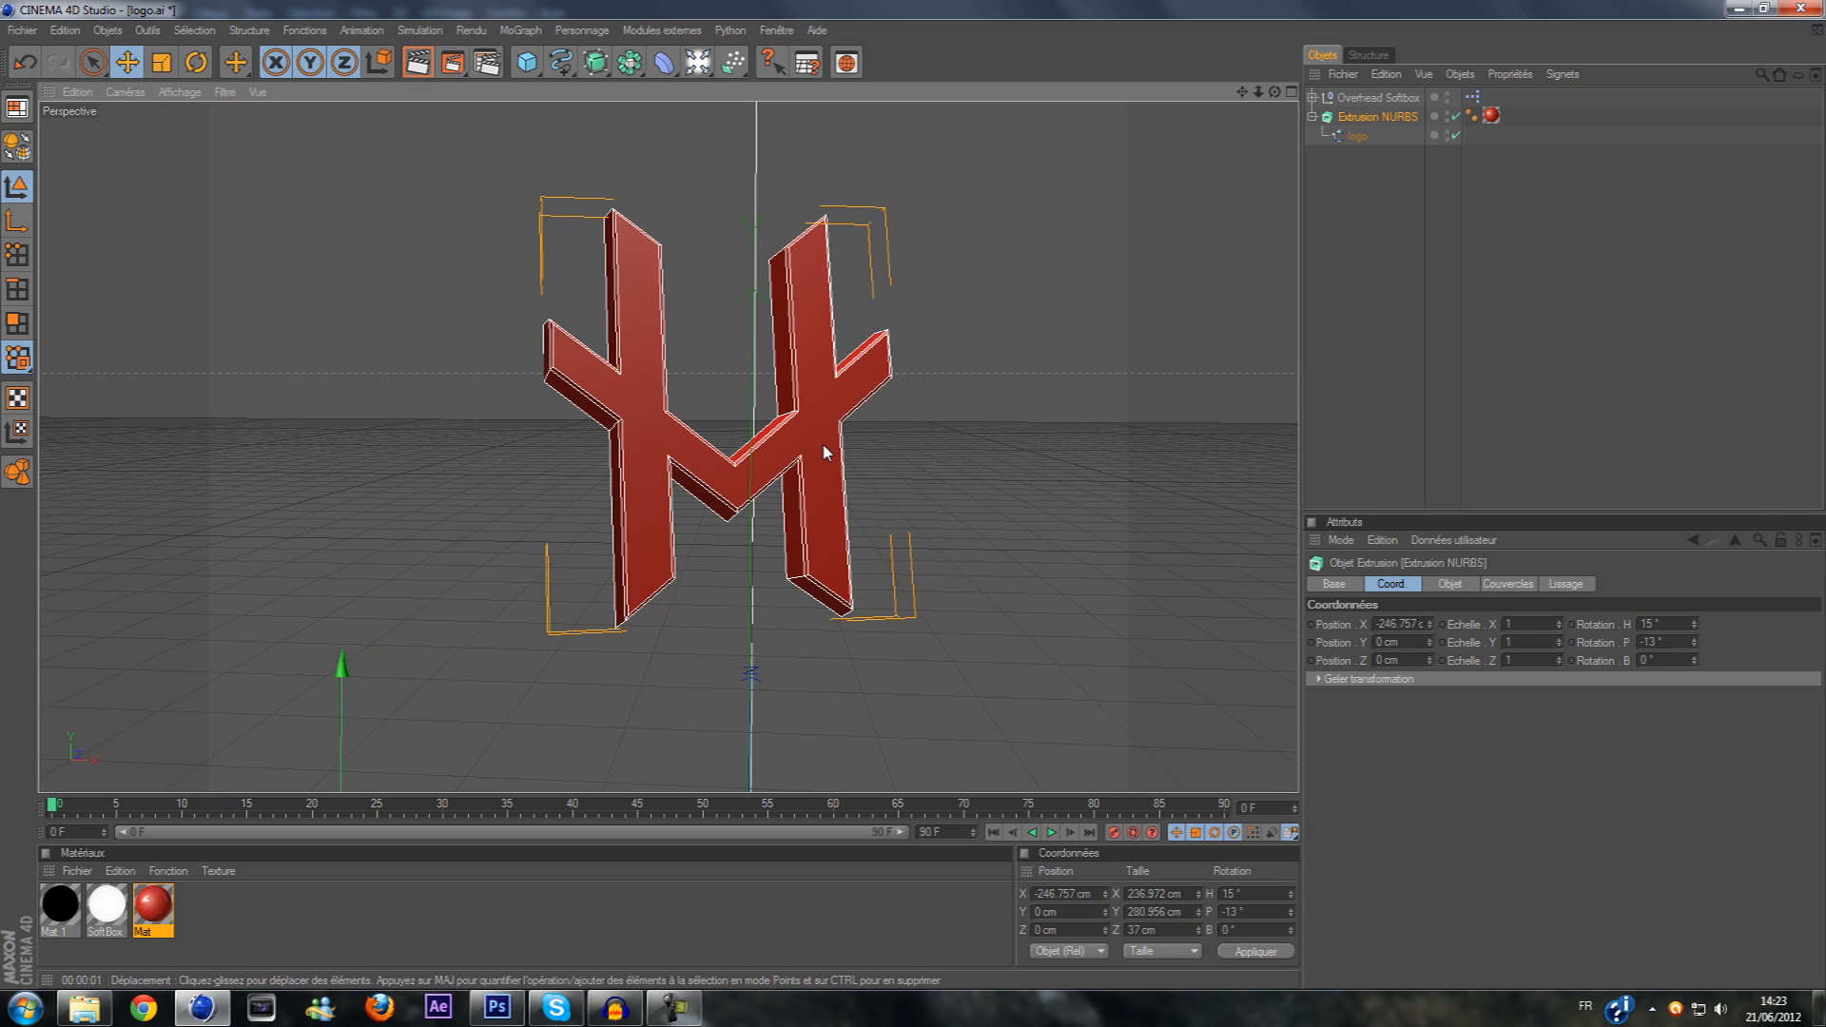
pyautogui.moveTo(1242, 92); pyautogui.dragTo(1197, 122)
pyautogui.scroll(1, 972, 296)
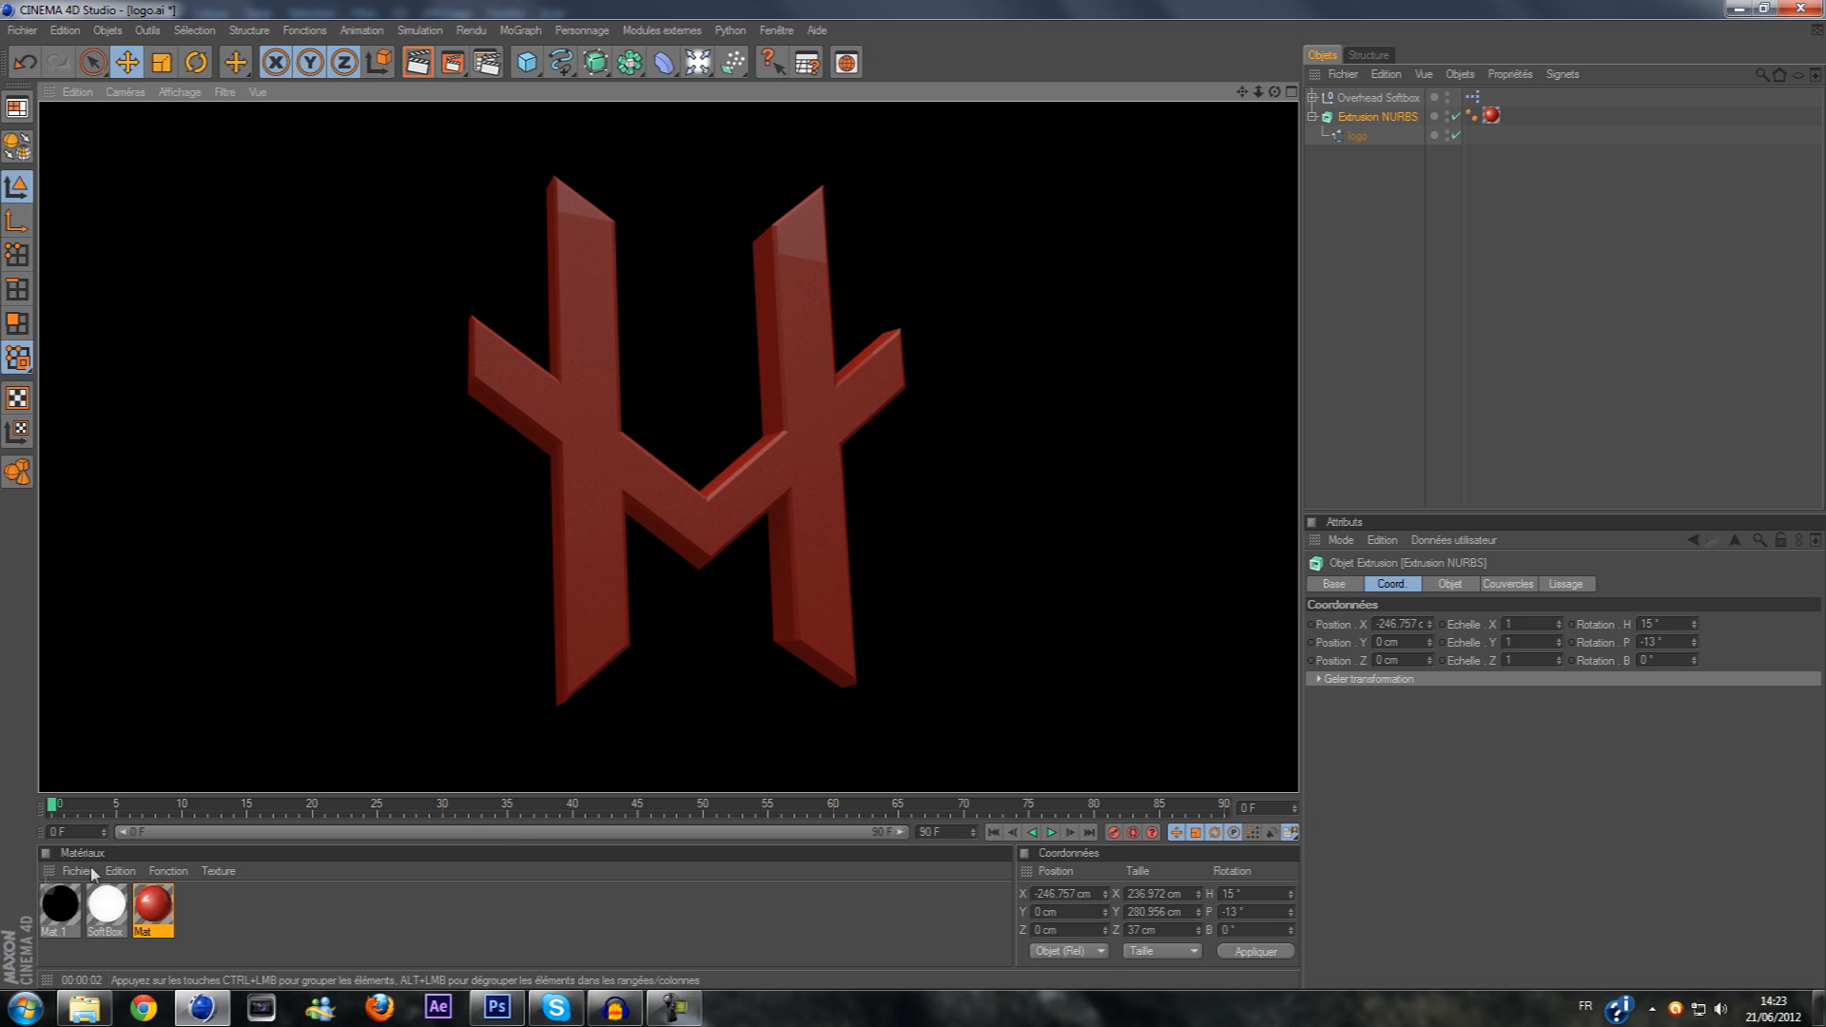
# Change the logo material's colour to a brighter red (241, 1, 1) and render the view
pyautogui.doubleClick(154, 906)
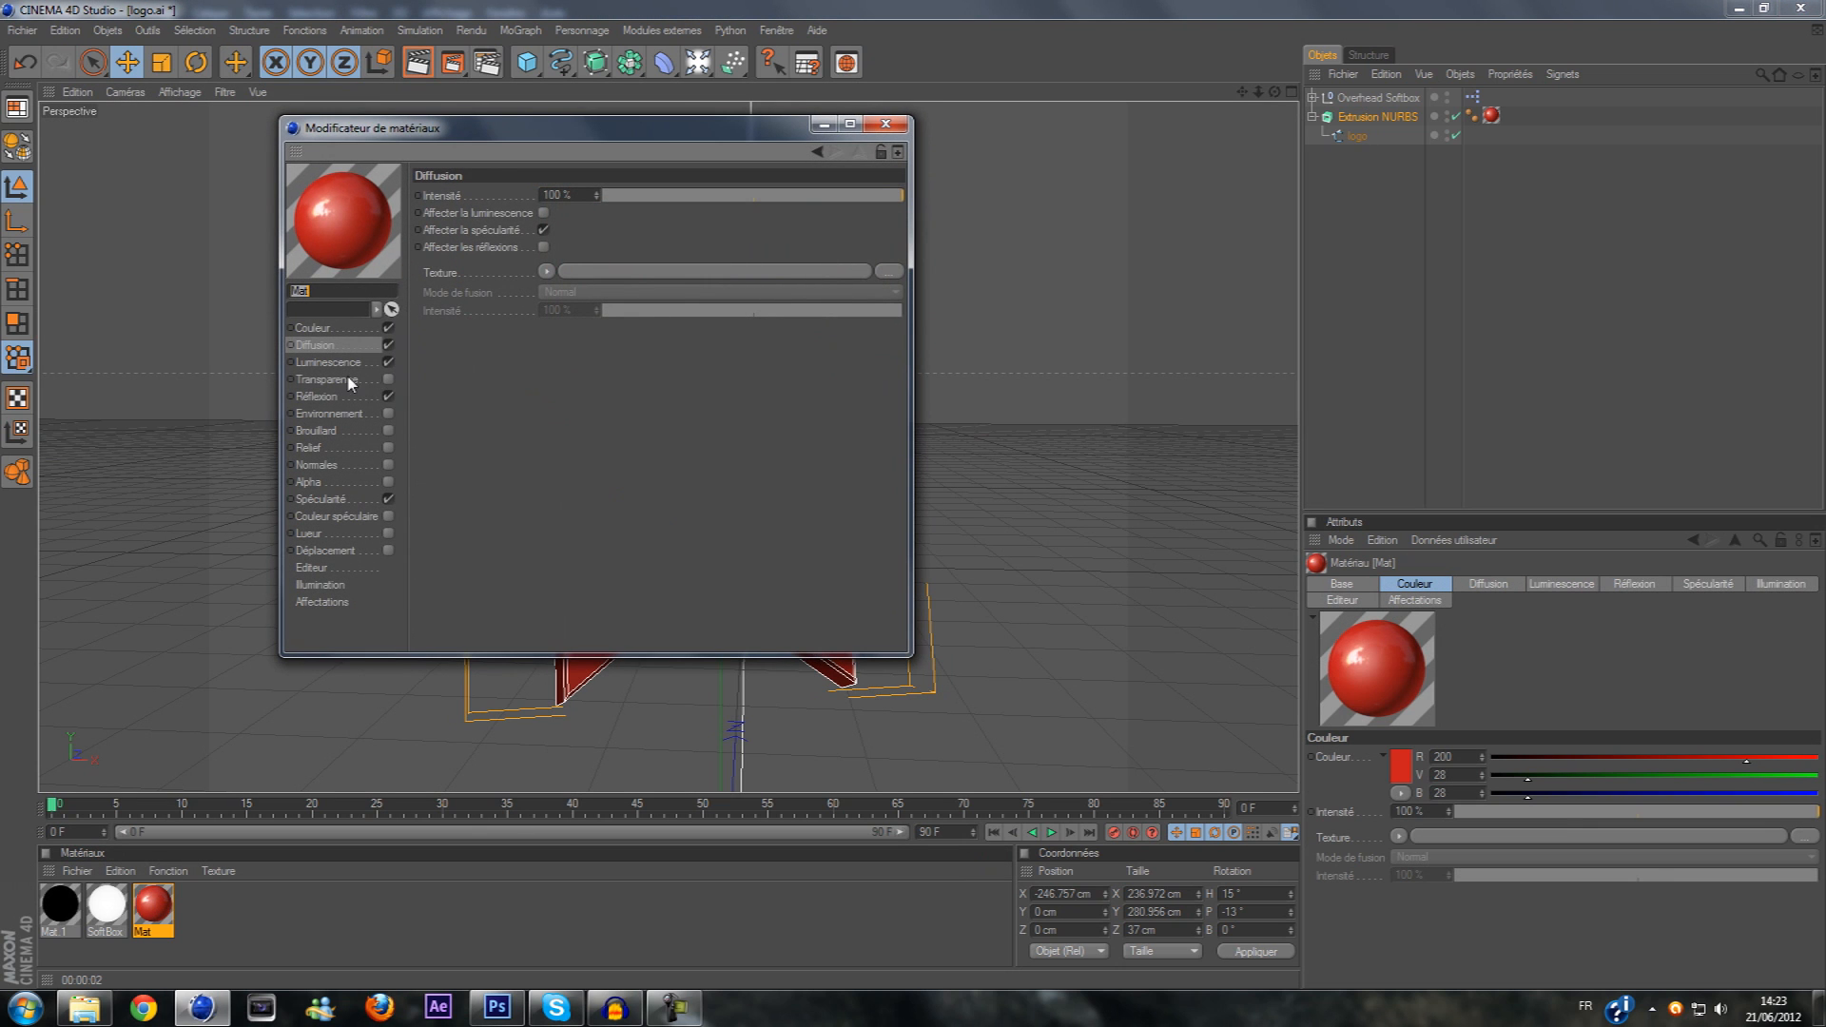
pyautogui.click(314, 328)
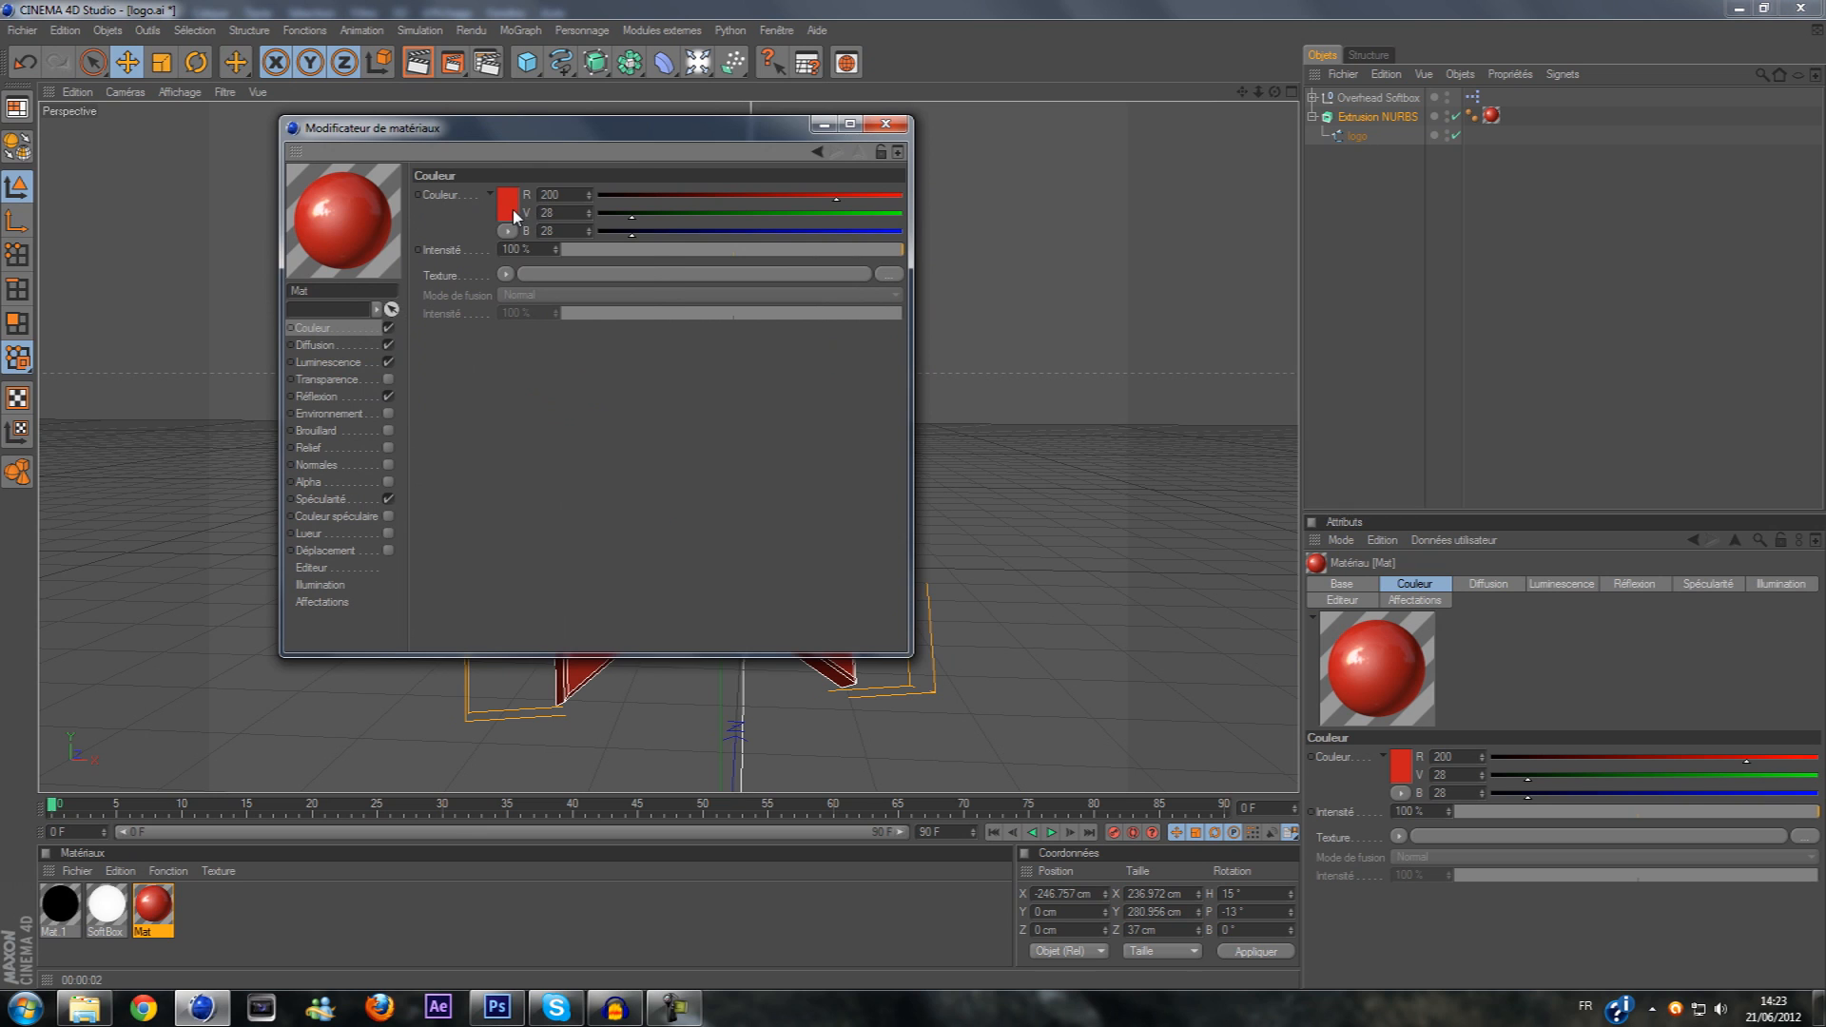
pyautogui.click(513, 216)
pyautogui.moveTo(537, 190); pyautogui.dragTo(525, 157)
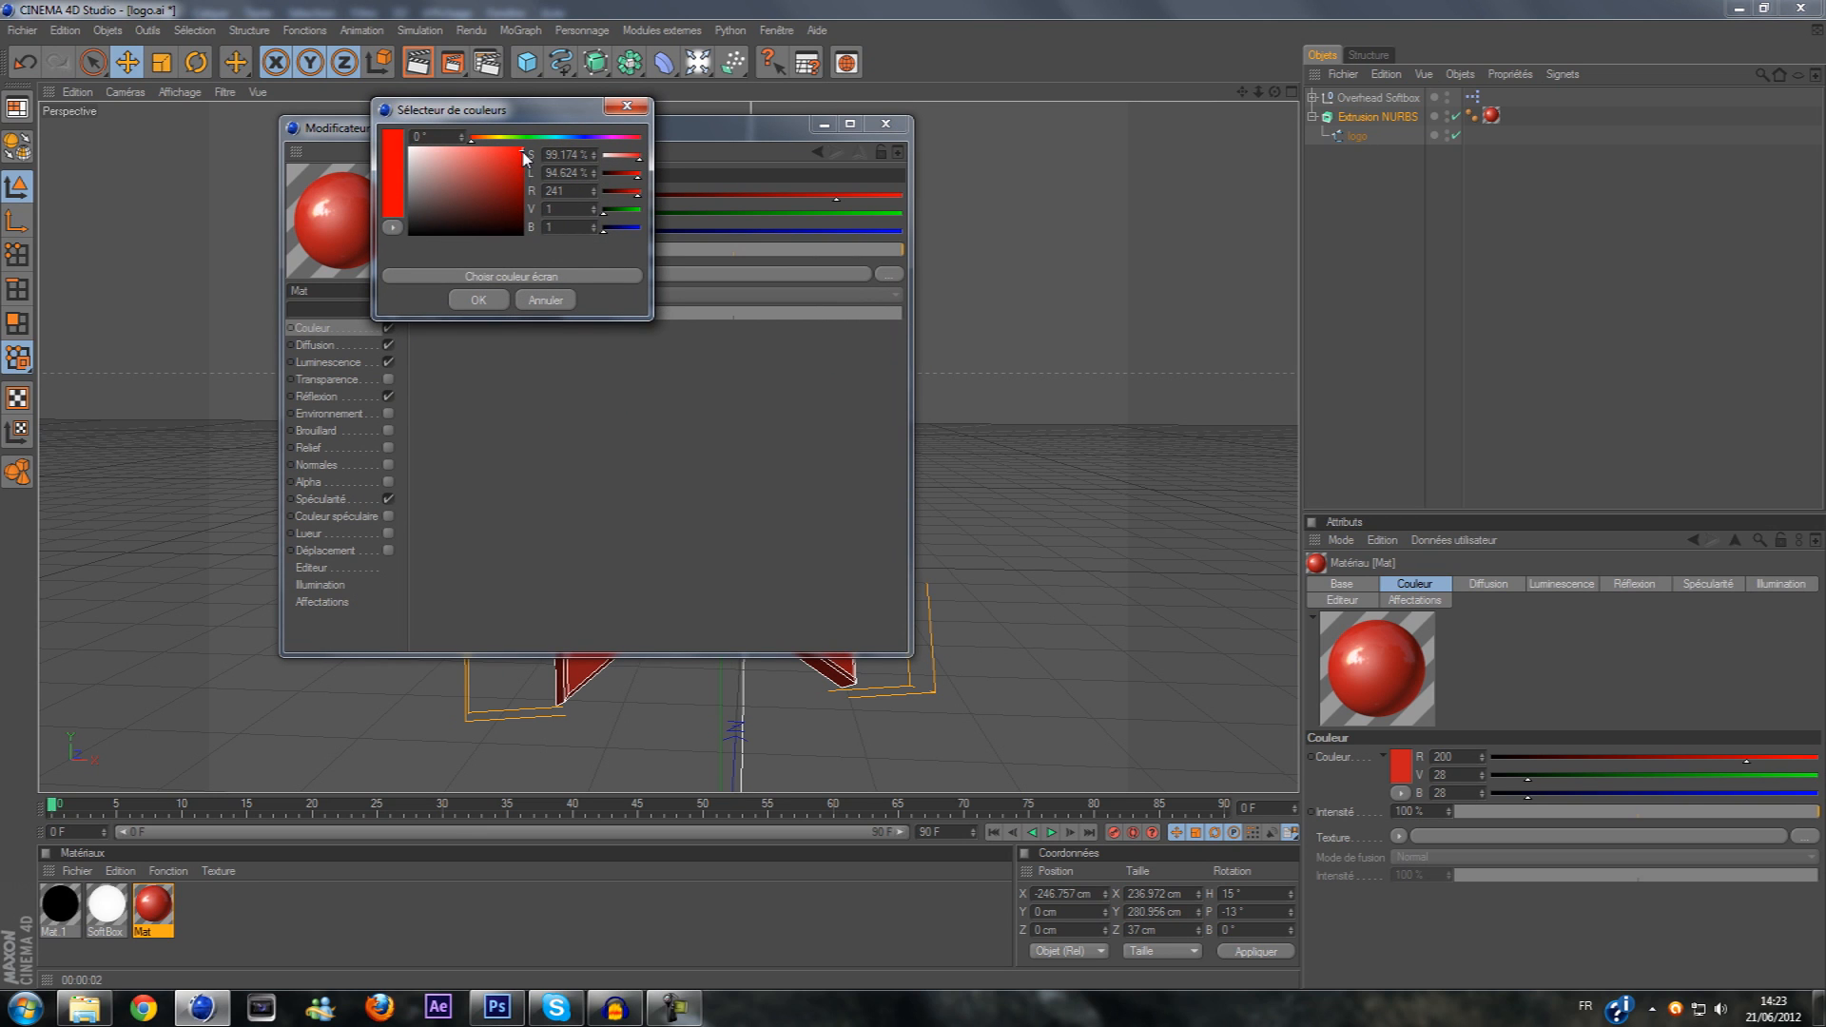
pyautogui.click(507, 300)
pyautogui.click(885, 123)
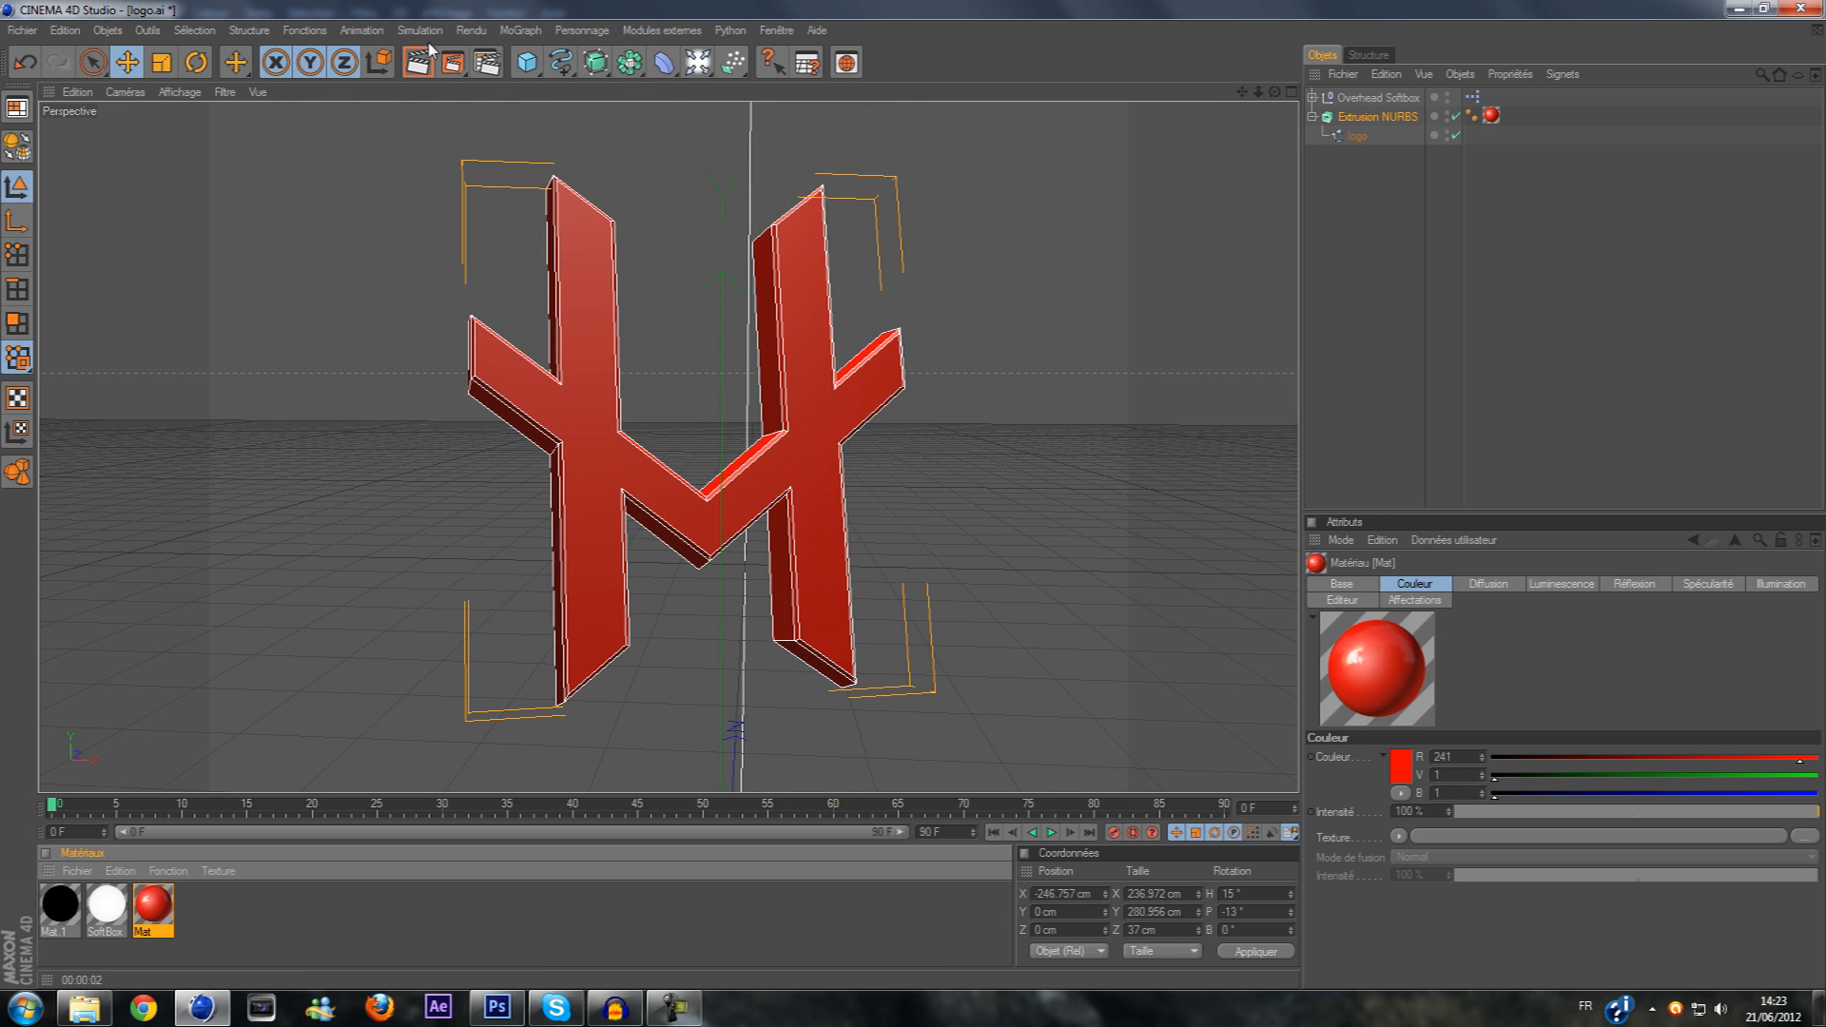
pyautogui.click(421, 63)
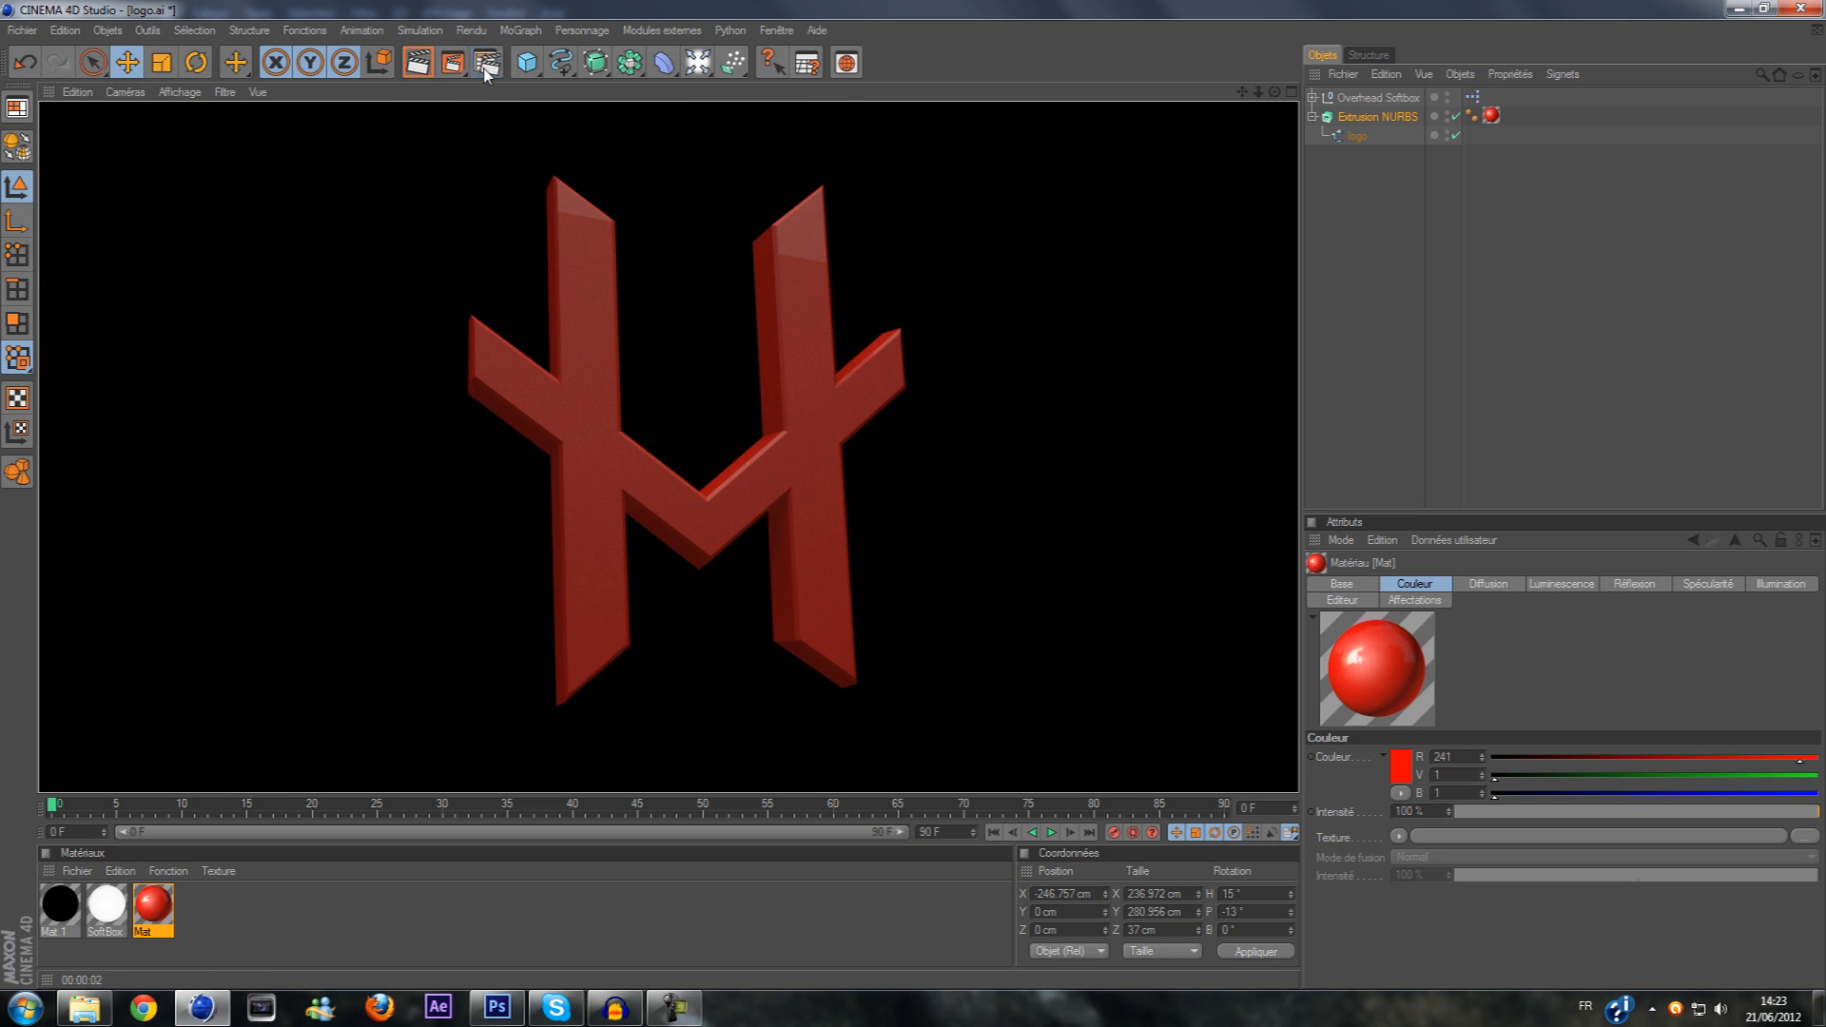
# Load the saved "sans fond" preset in the render settings and open its Anti-Aliasing options
pyautogui.click(486, 63)
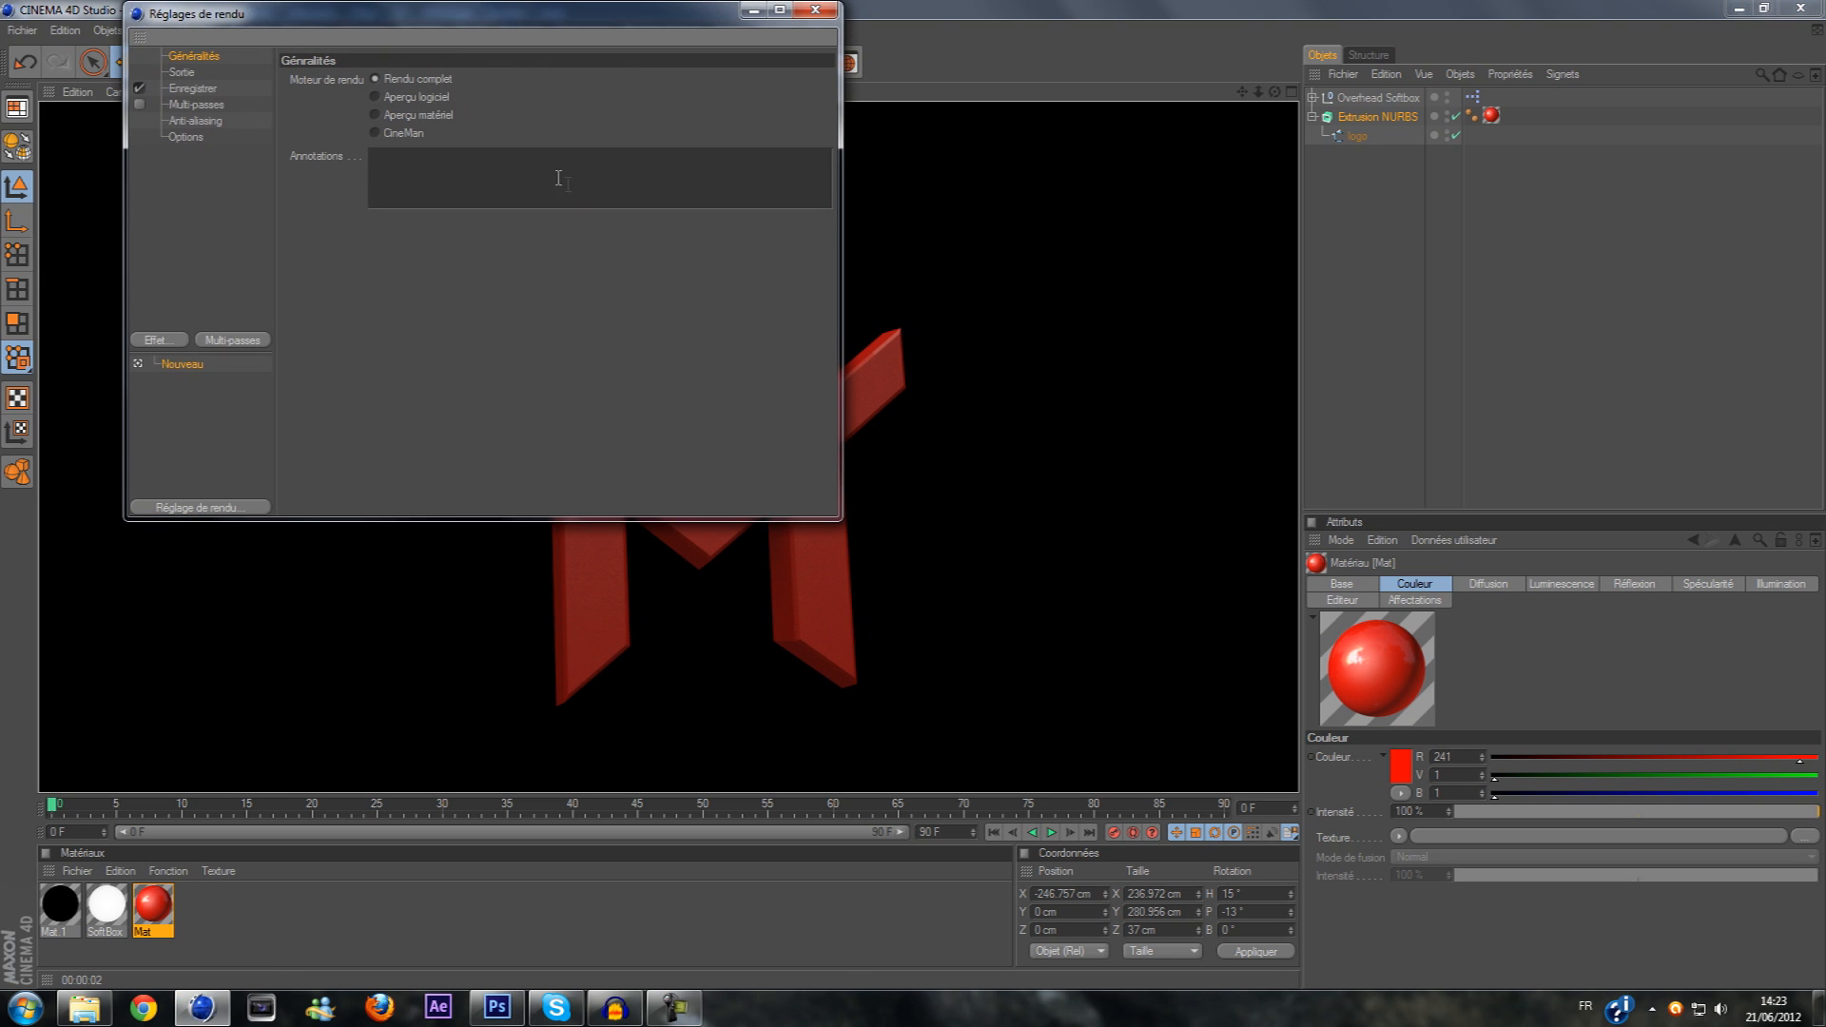
pyautogui.click(197, 89)
pyautogui.click(252, 507)
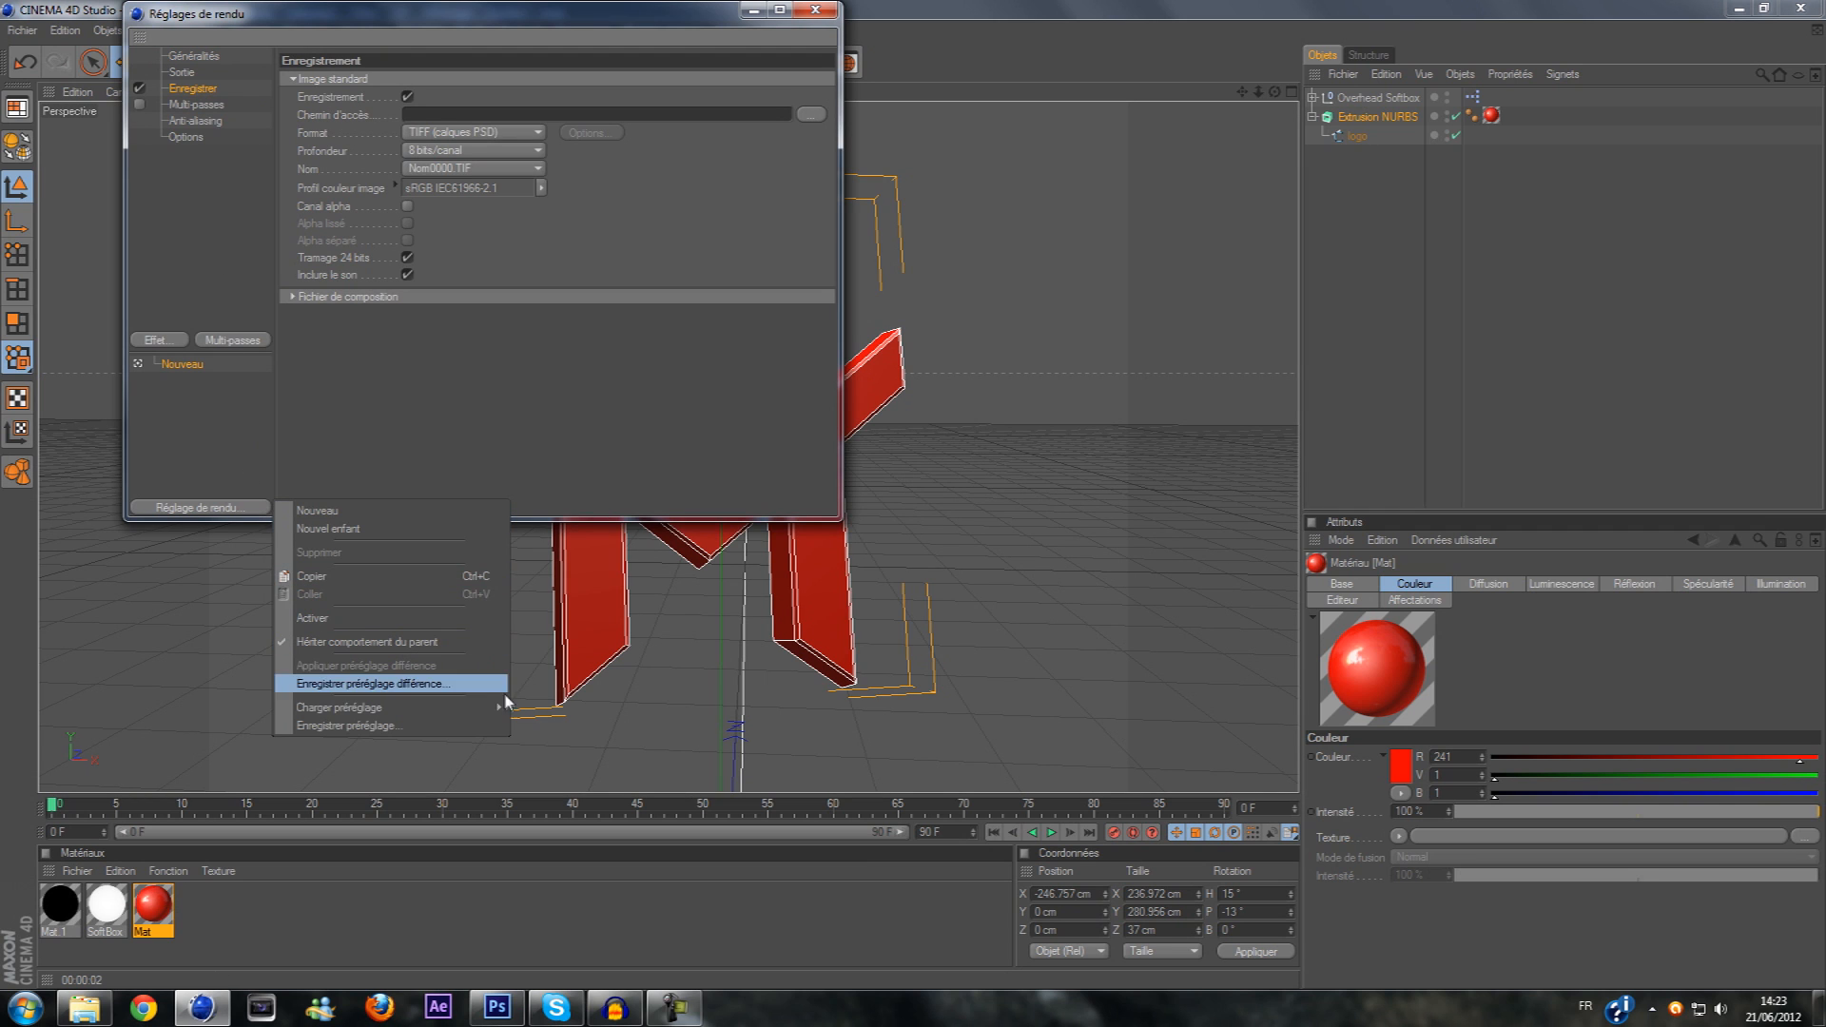
pyautogui.moveTo(505, 705)
pyautogui.click(572, 730)
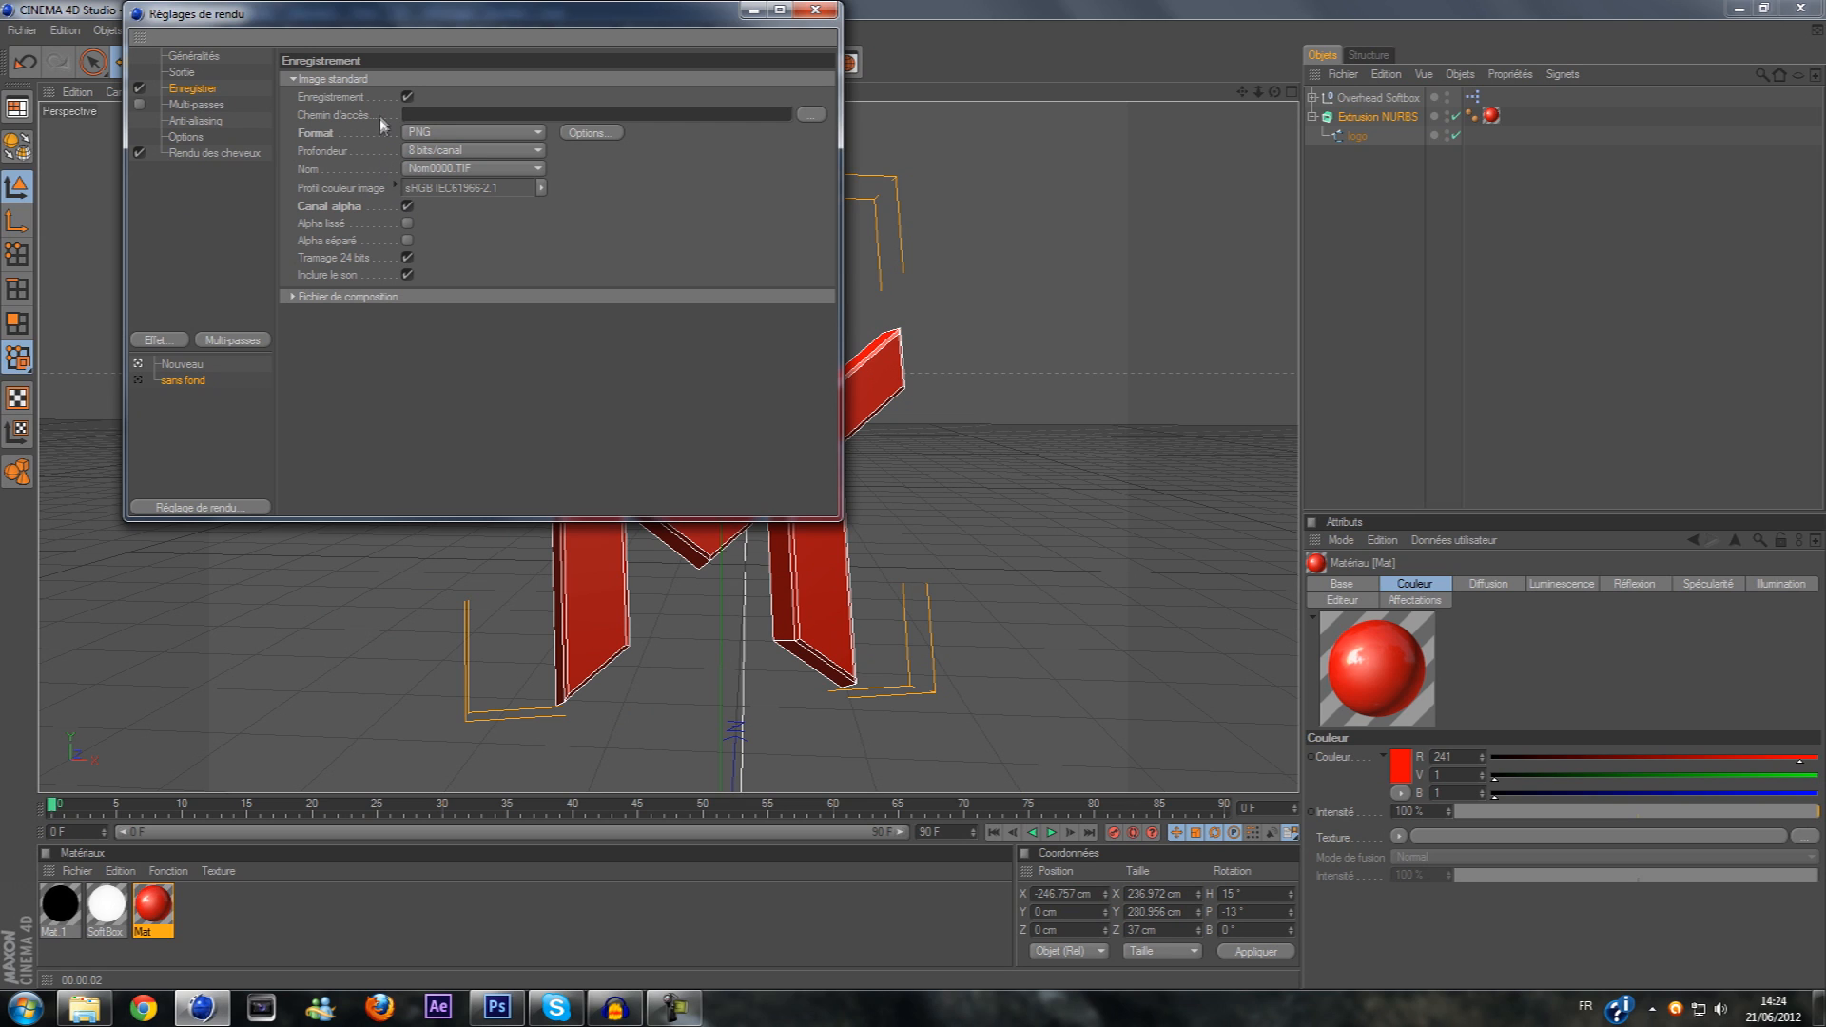
pyautogui.click(196, 121)
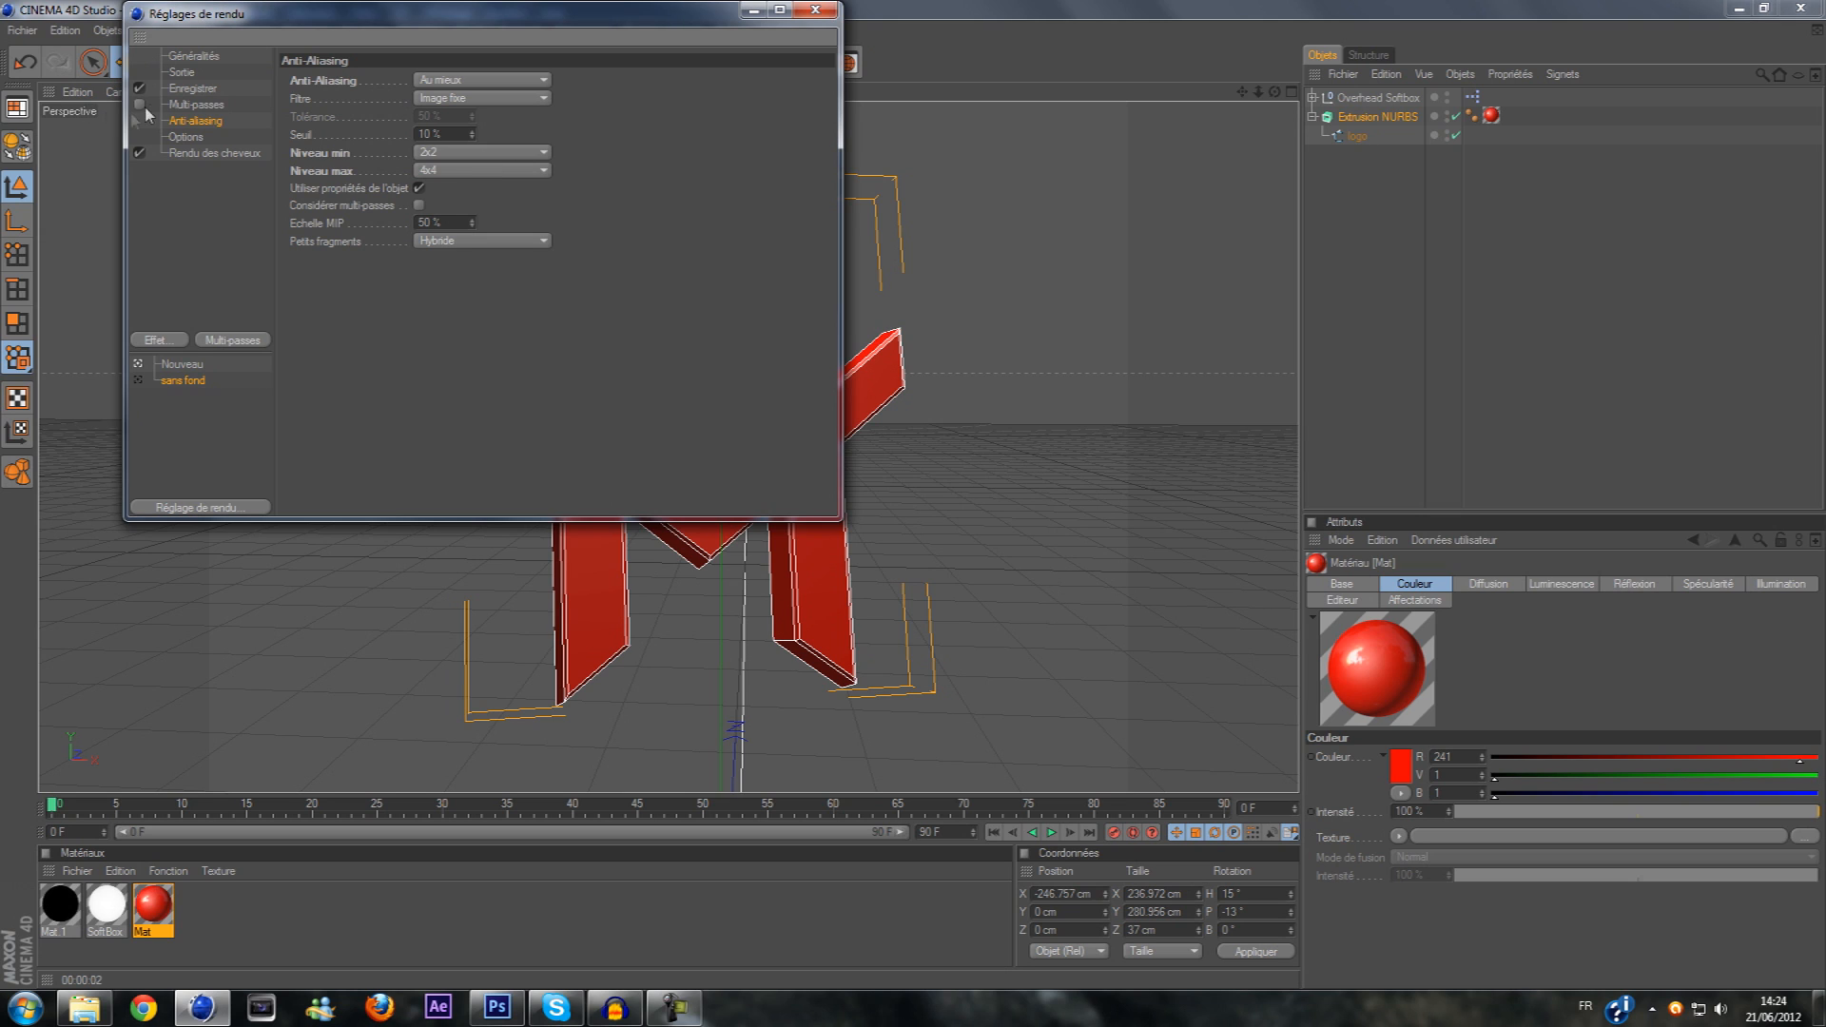
# Load the saved "Sans fond 1" render settings preset and make it the active one for the output
pyautogui.click(189, 74)
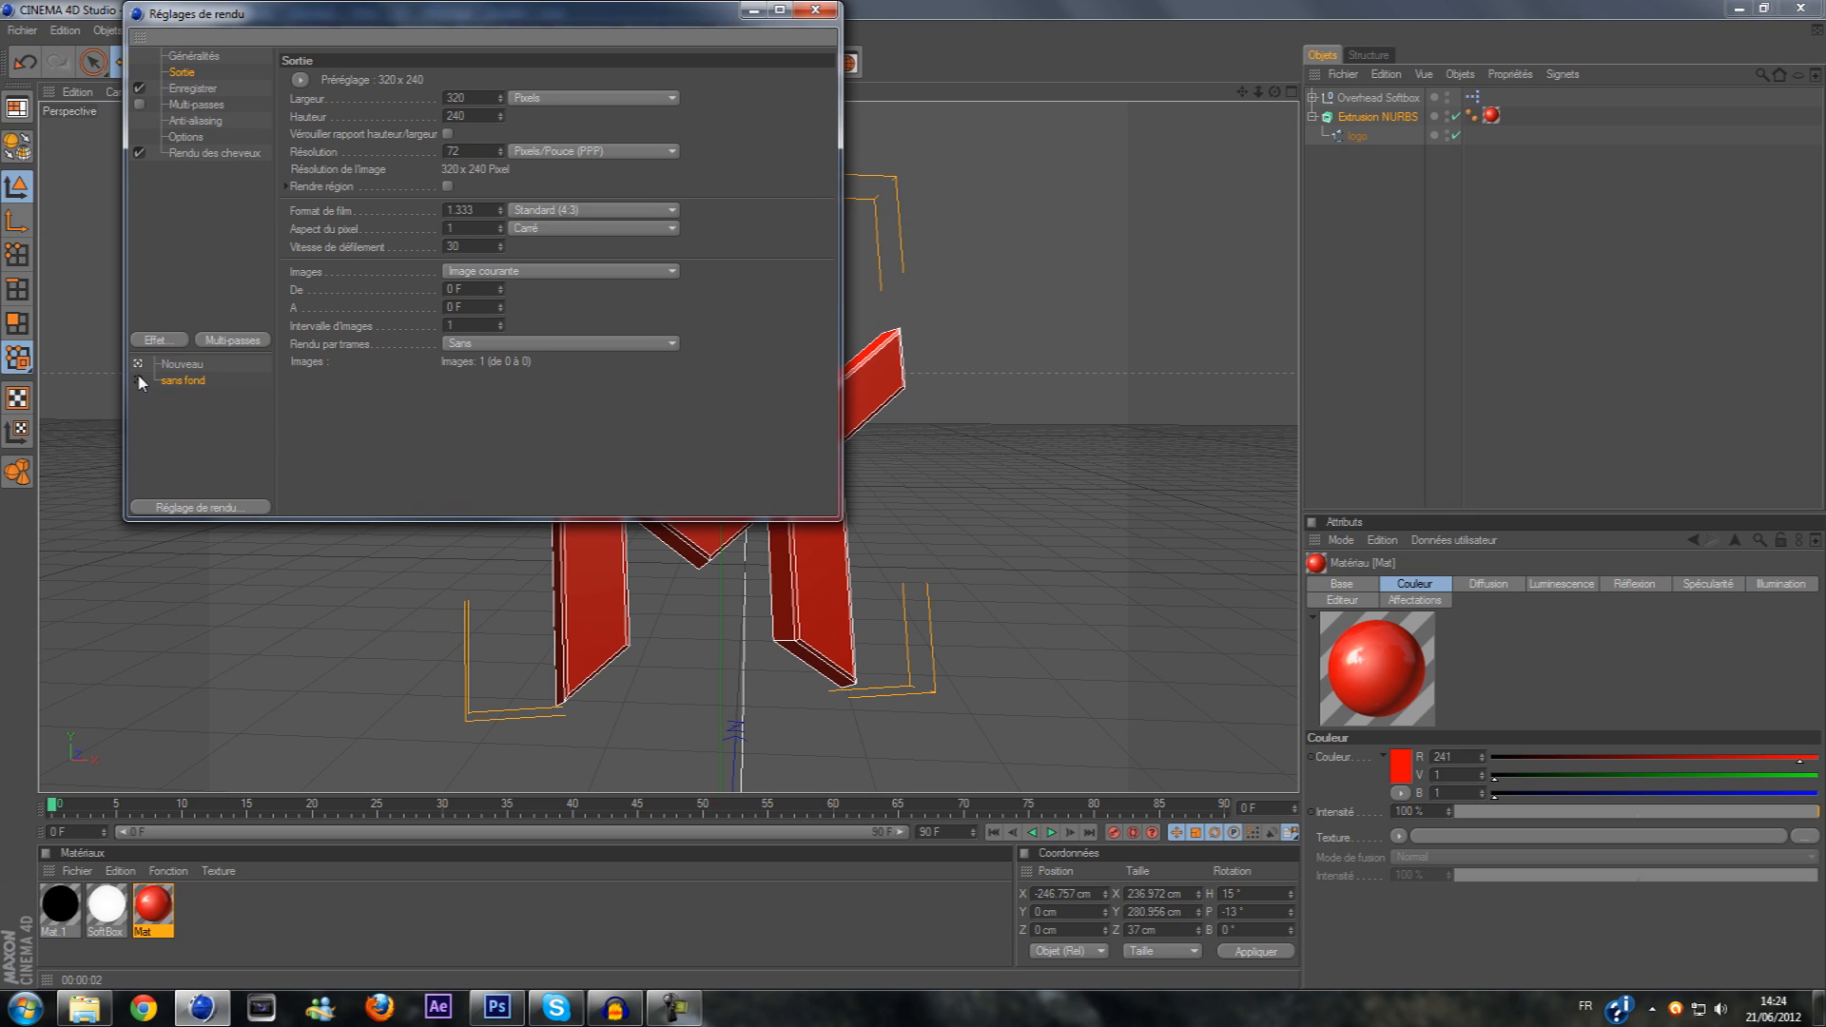
pyautogui.click(244, 508)
pyautogui.moveTo(487, 708)
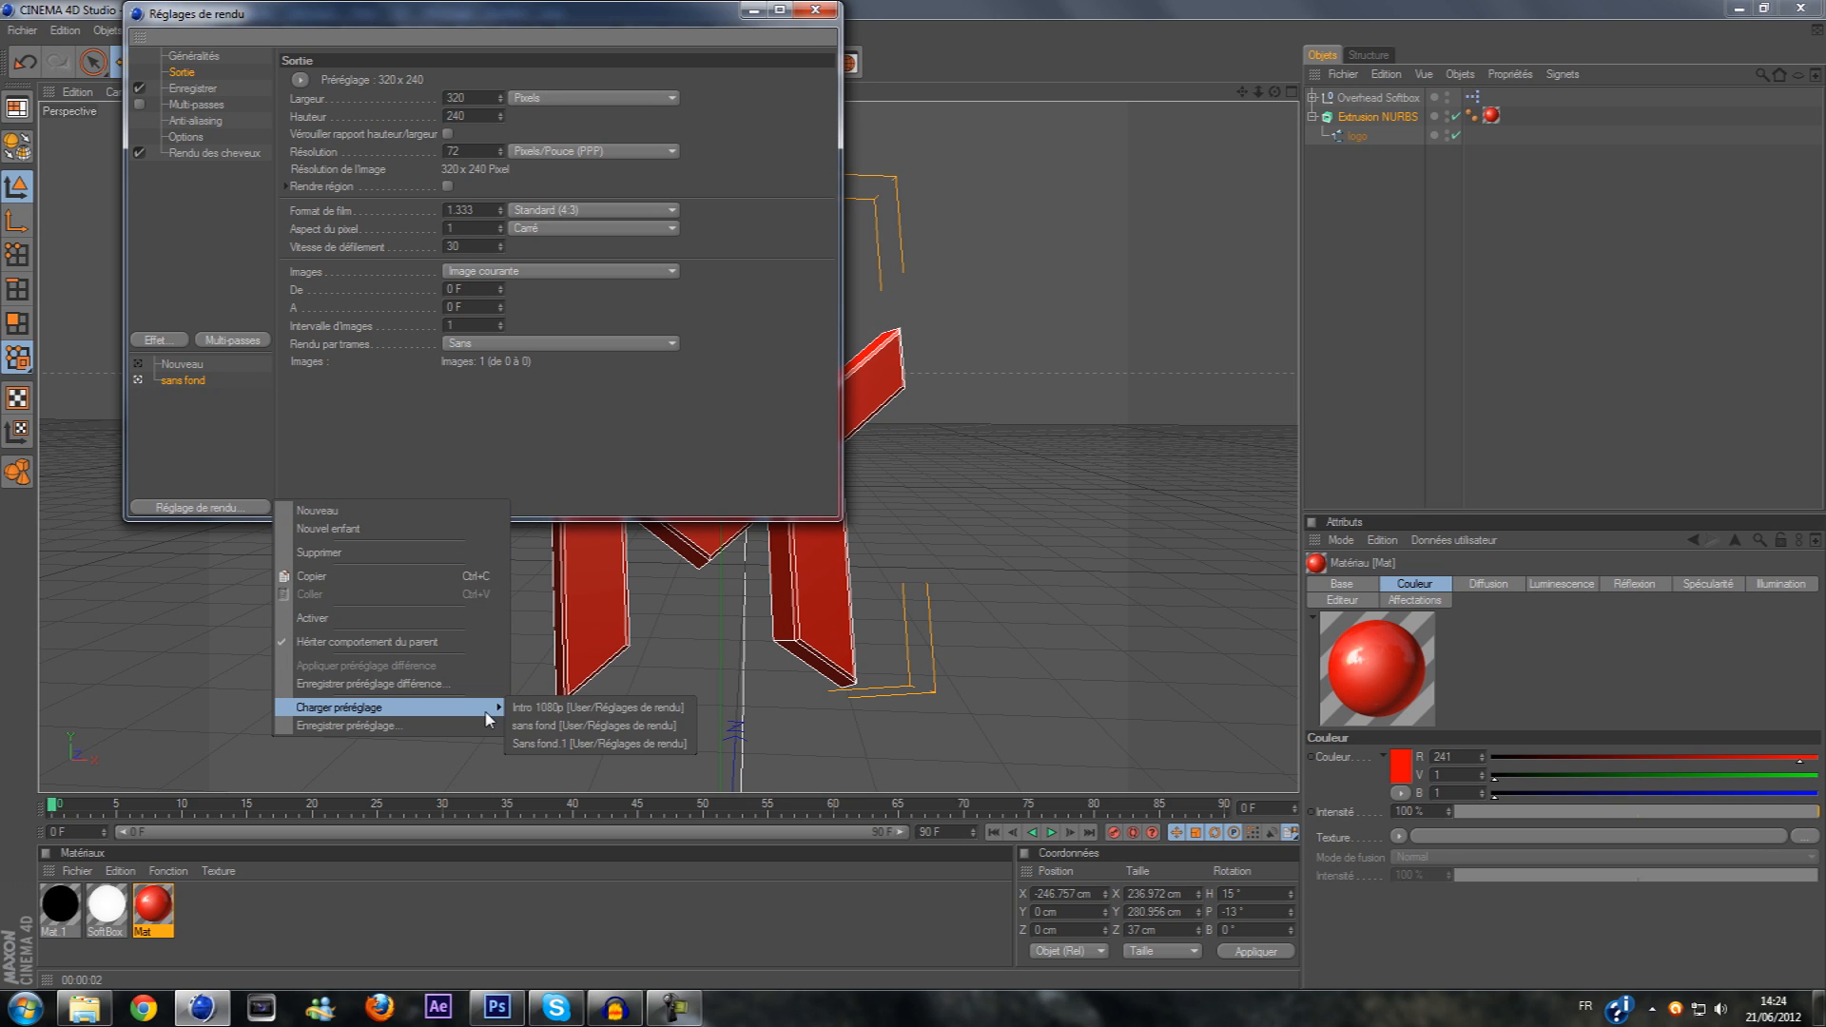
pyautogui.click(585, 744)
pyautogui.click(138, 396)
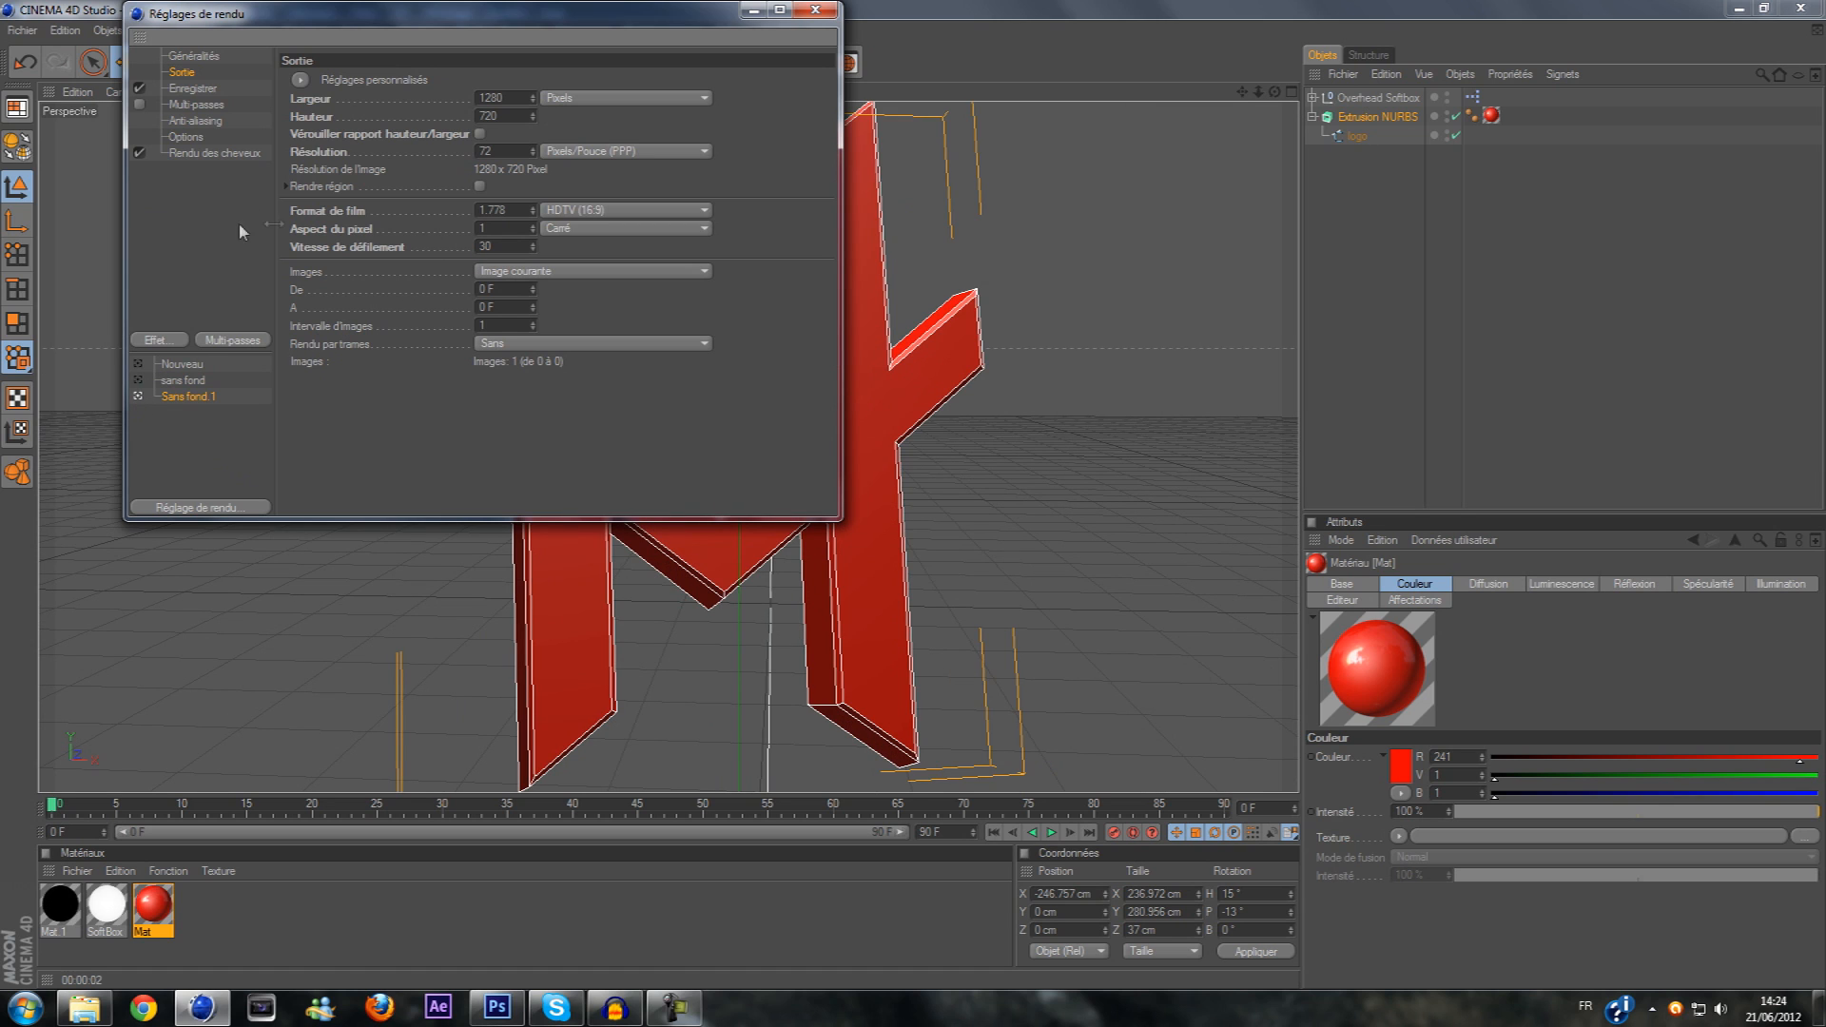
# Review the preset's save, anti-aliasing, options and multi-pass settings and the available file formats, then close the render settings
pyautogui.click(186, 89)
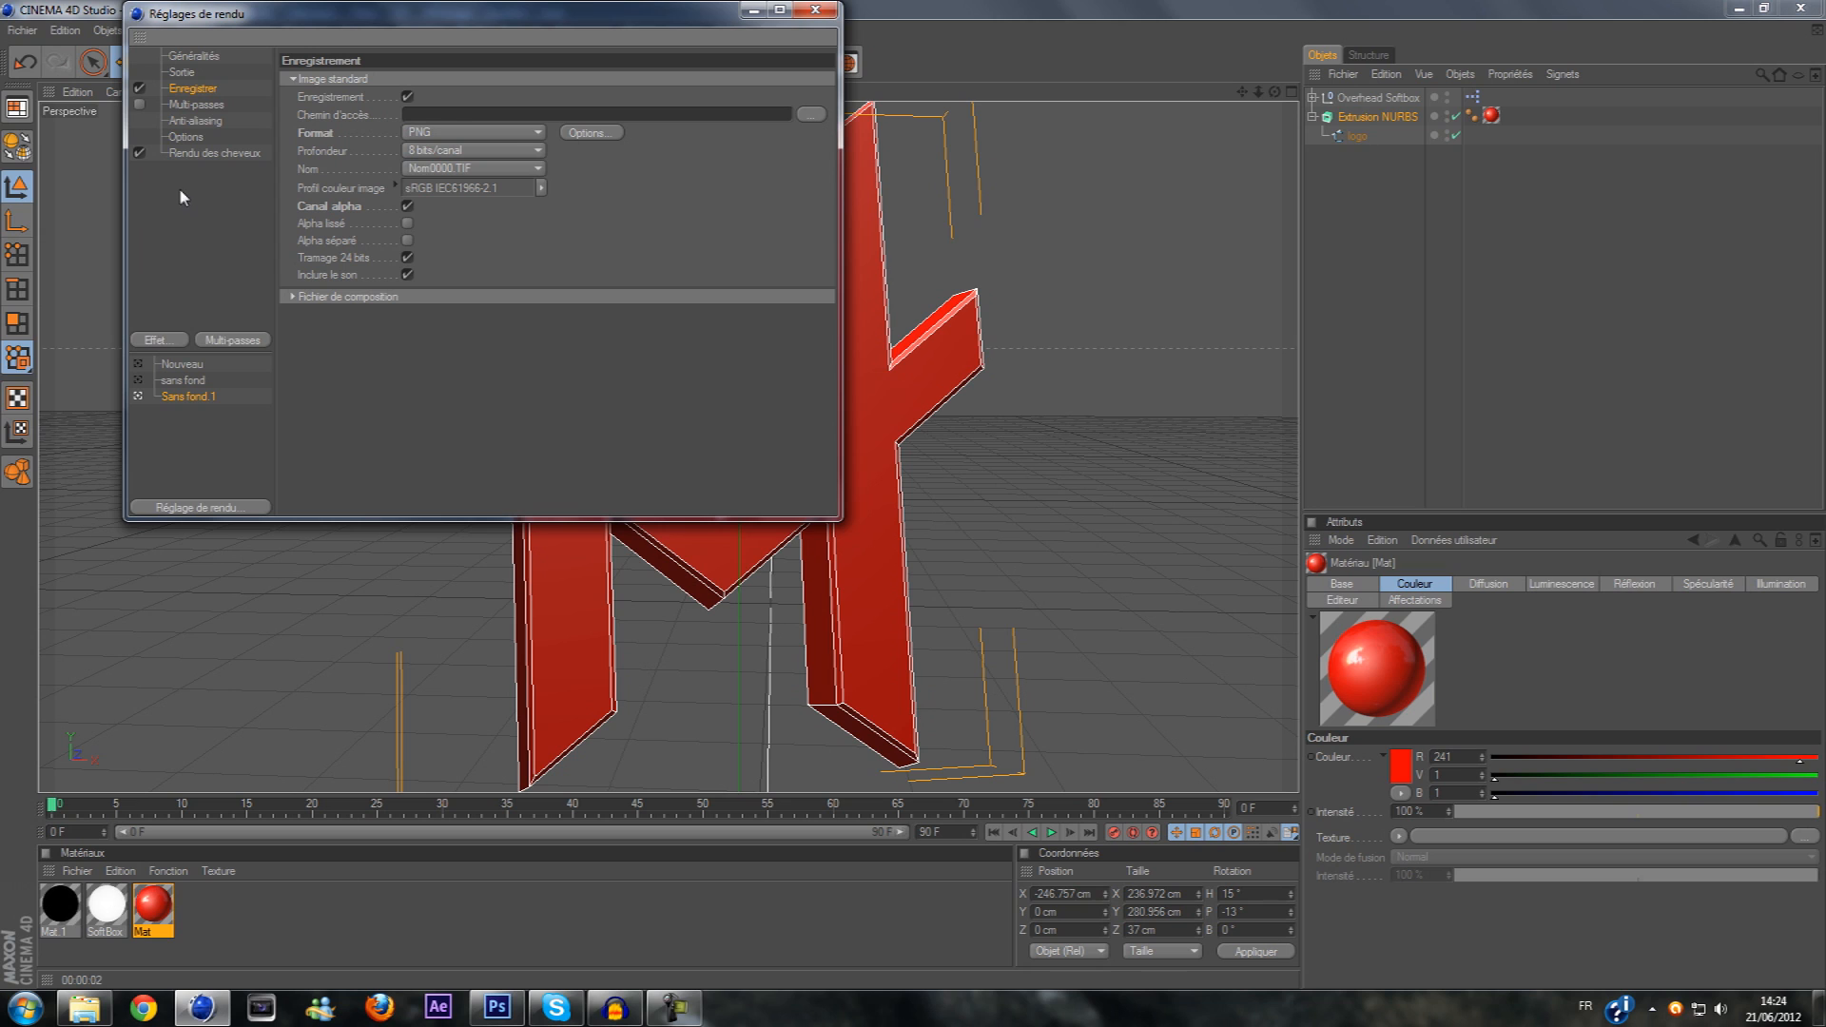
pyautogui.click(172, 154)
pyautogui.click(198, 138)
pyautogui.click(208, 121)
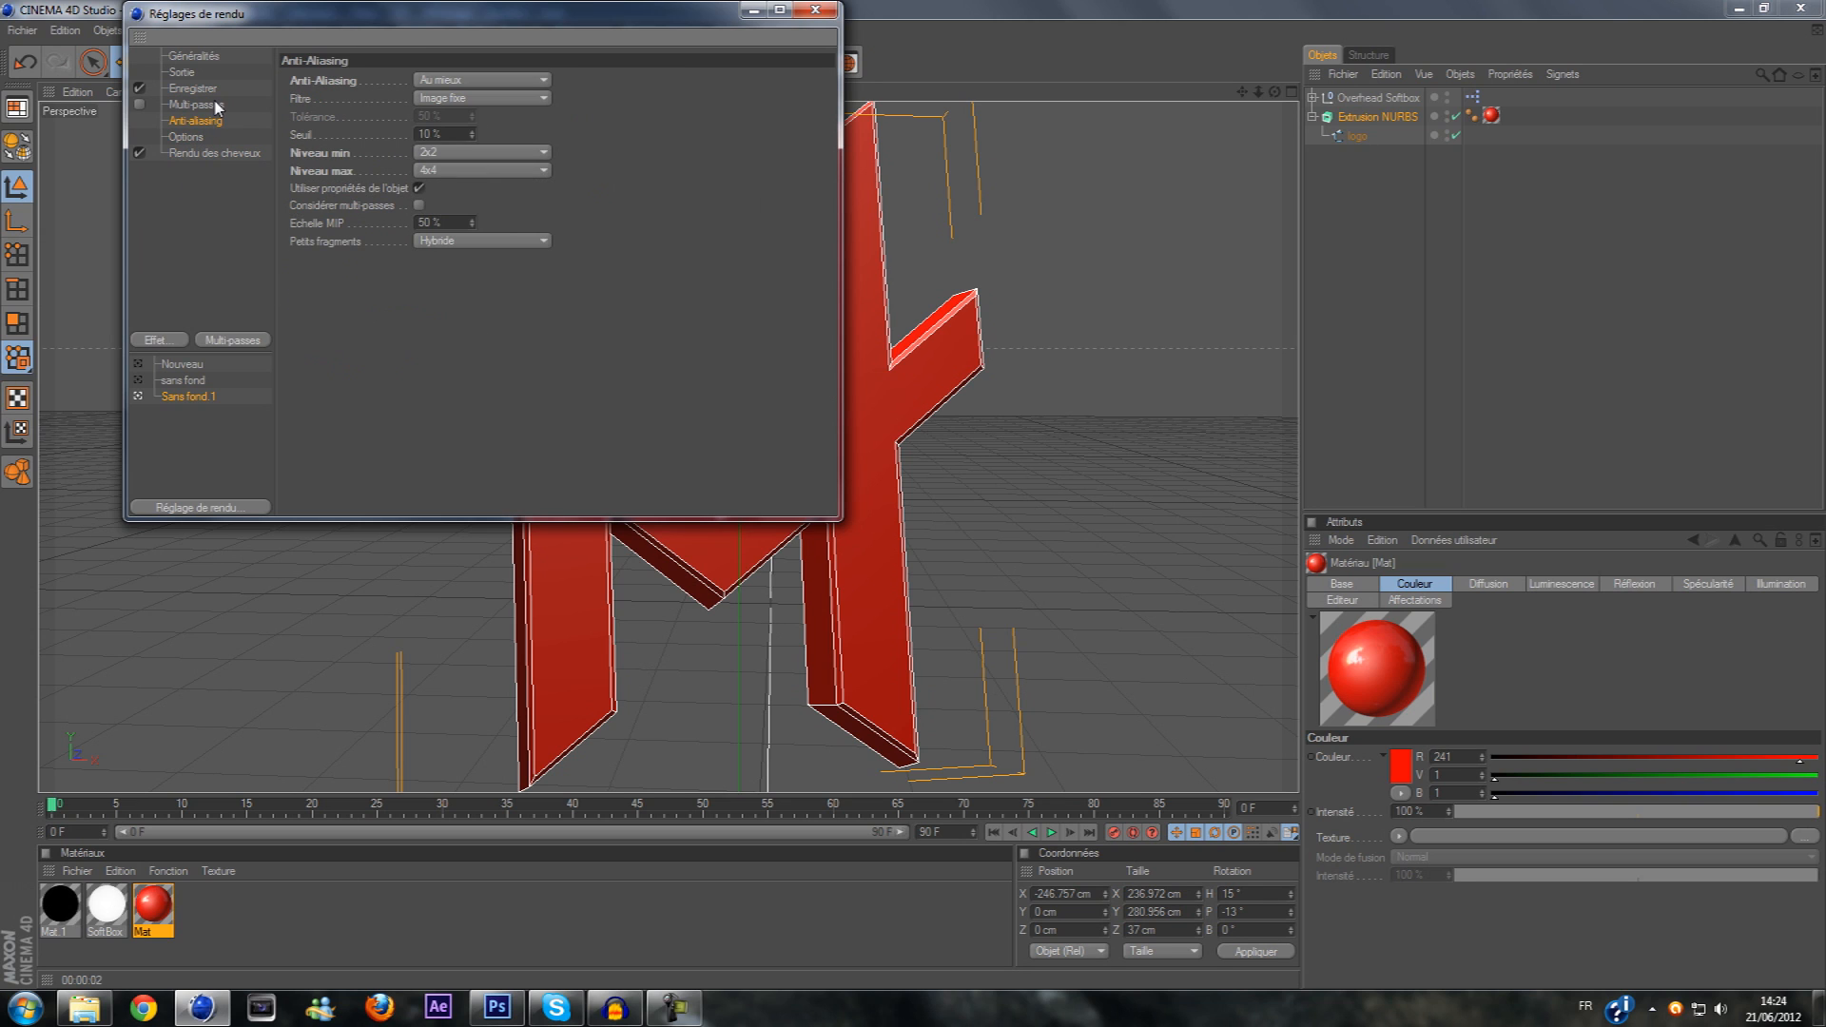
pyautogui.click(194, 105)
pyautogui.click(213, 90)
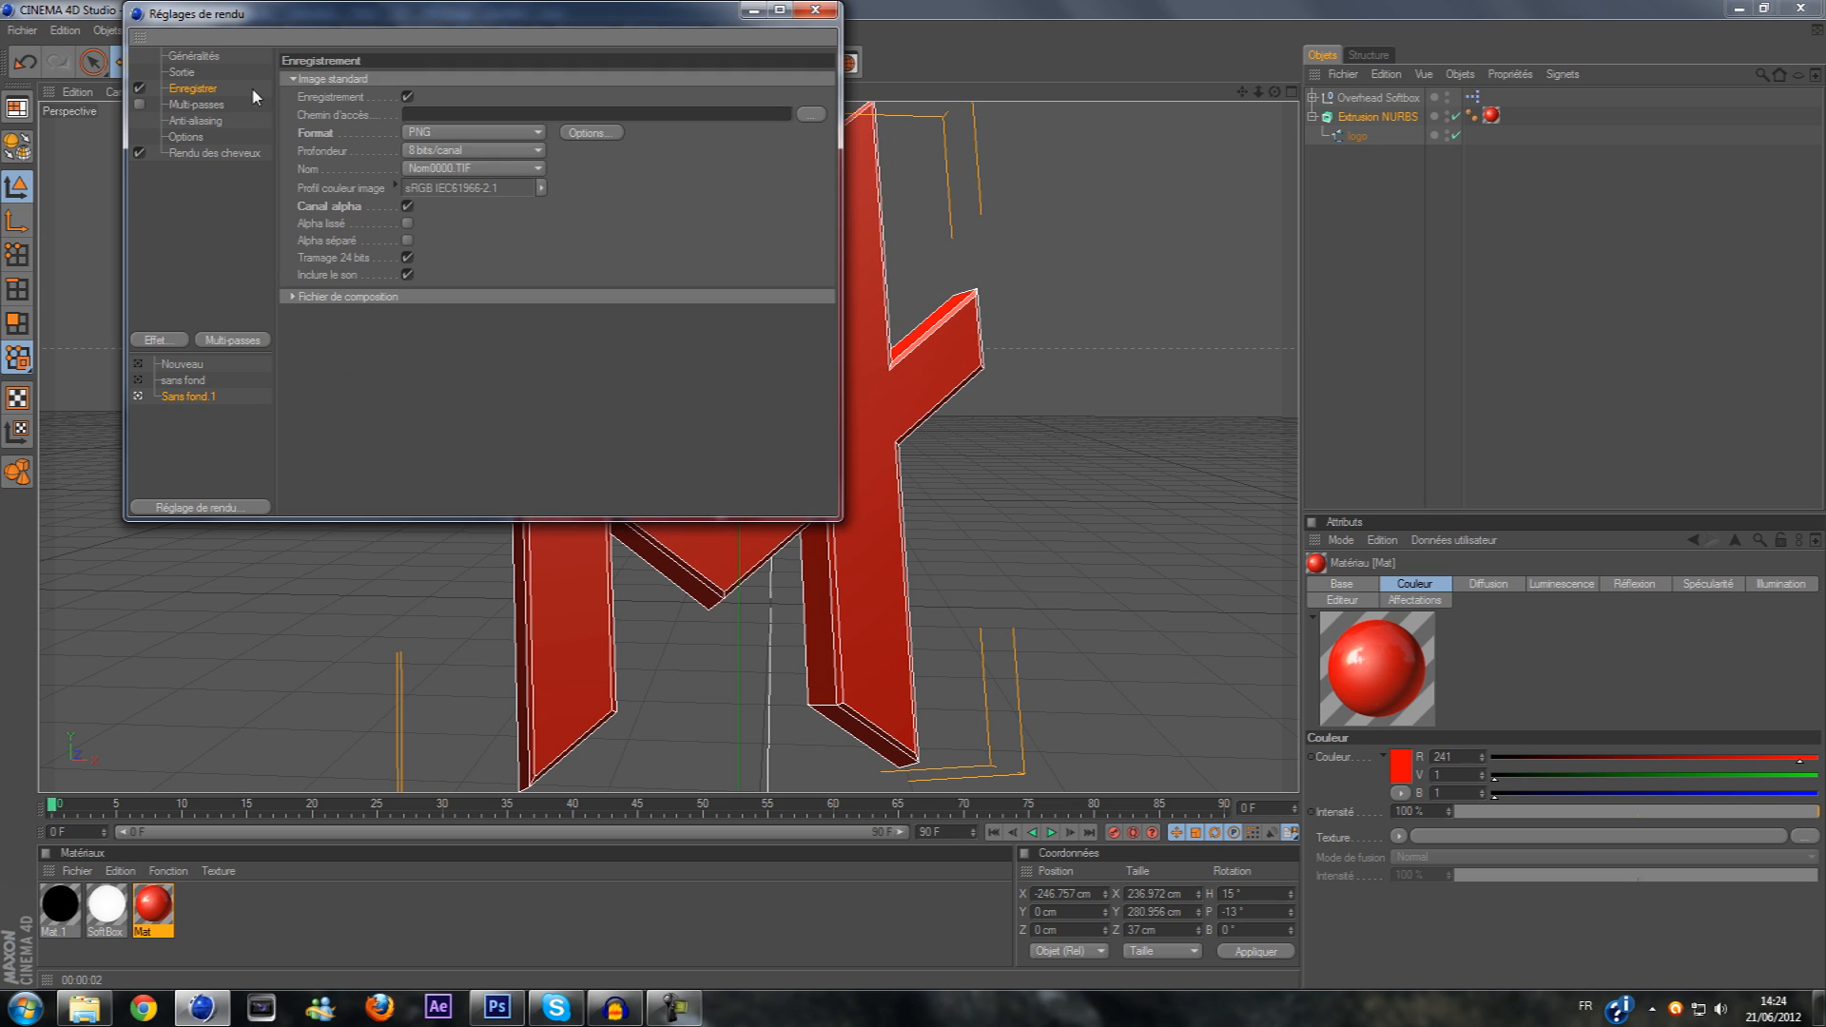
pyautogui.click(202, 120)
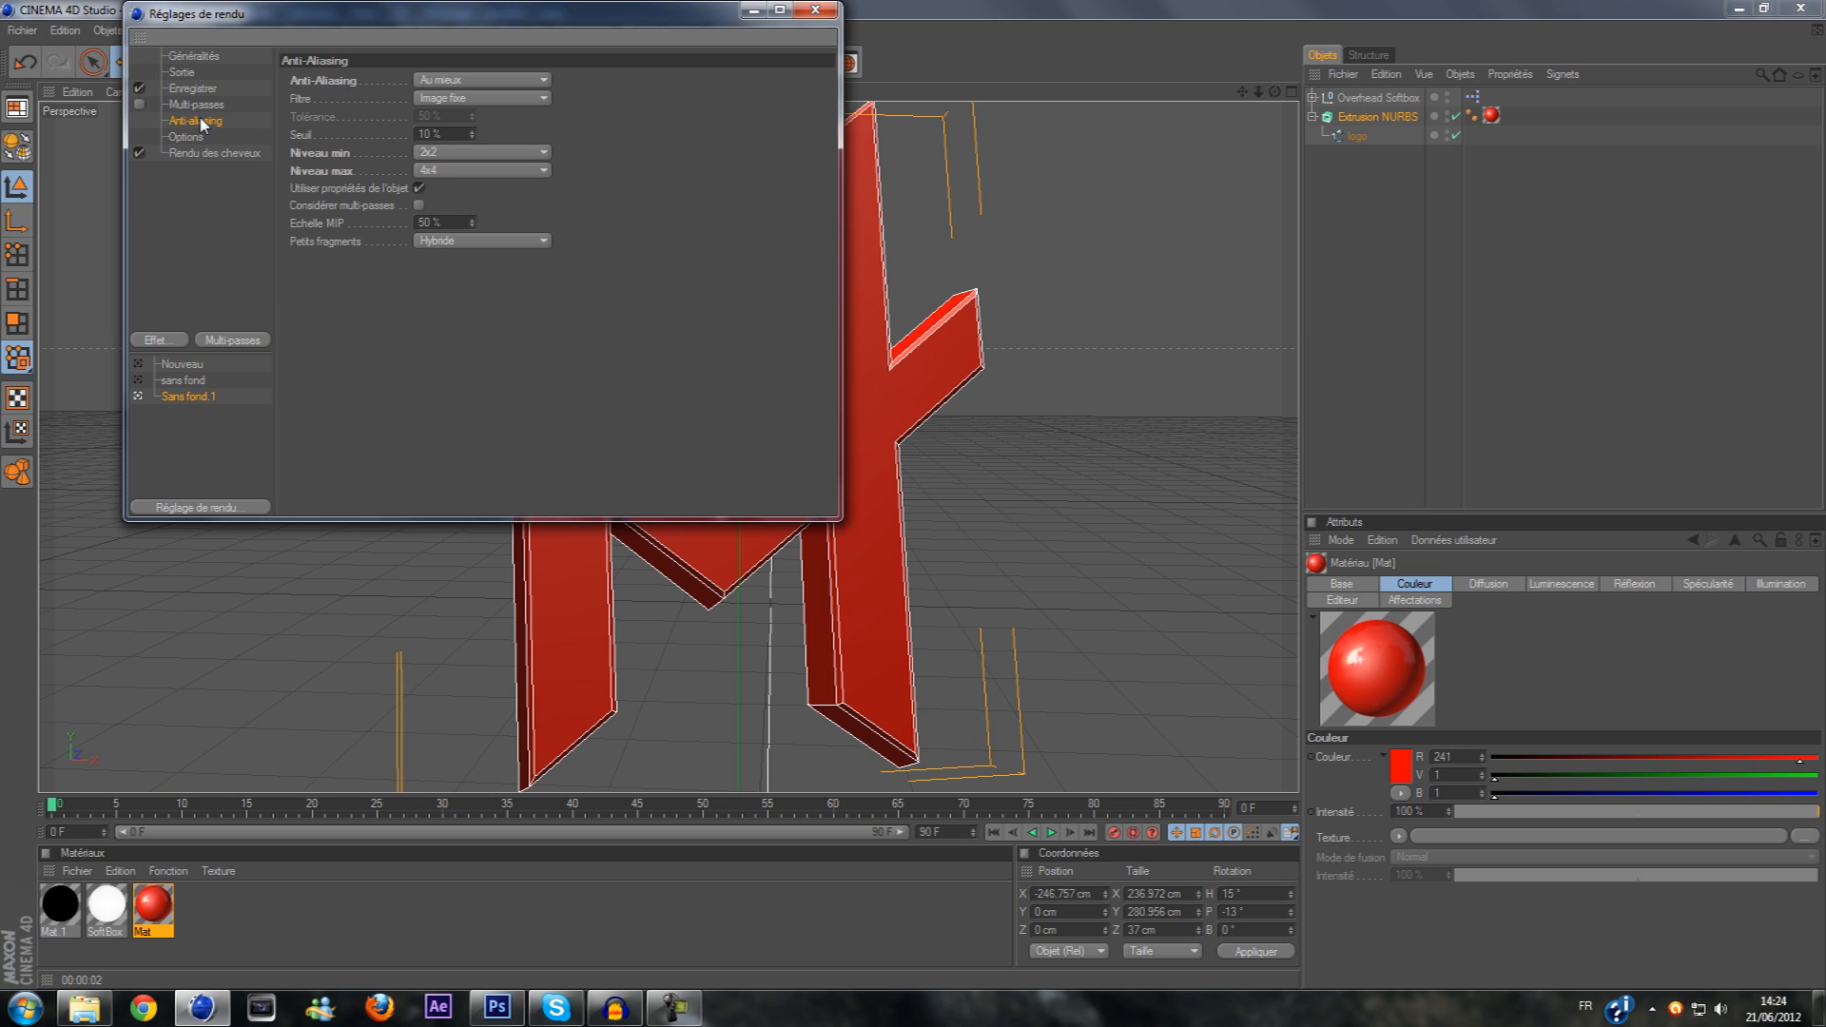
pyautogui.click(201, 87)
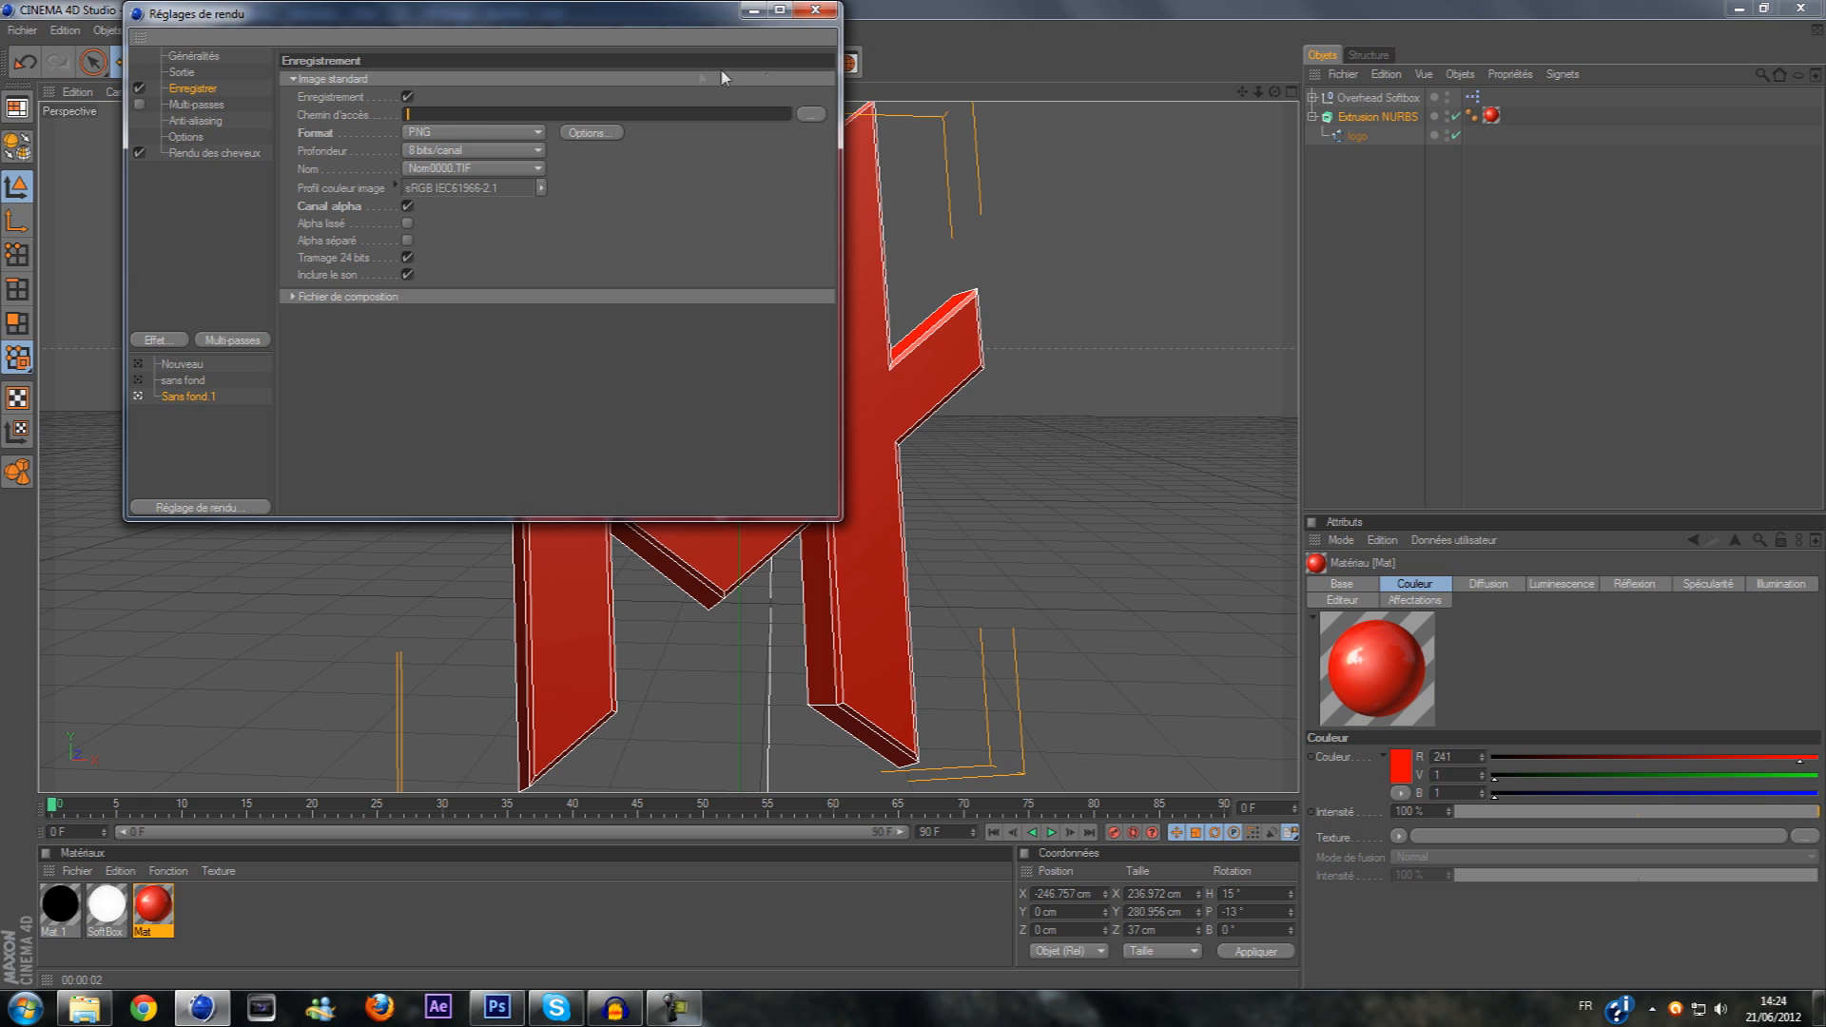
pyautogui.click(532, 133)
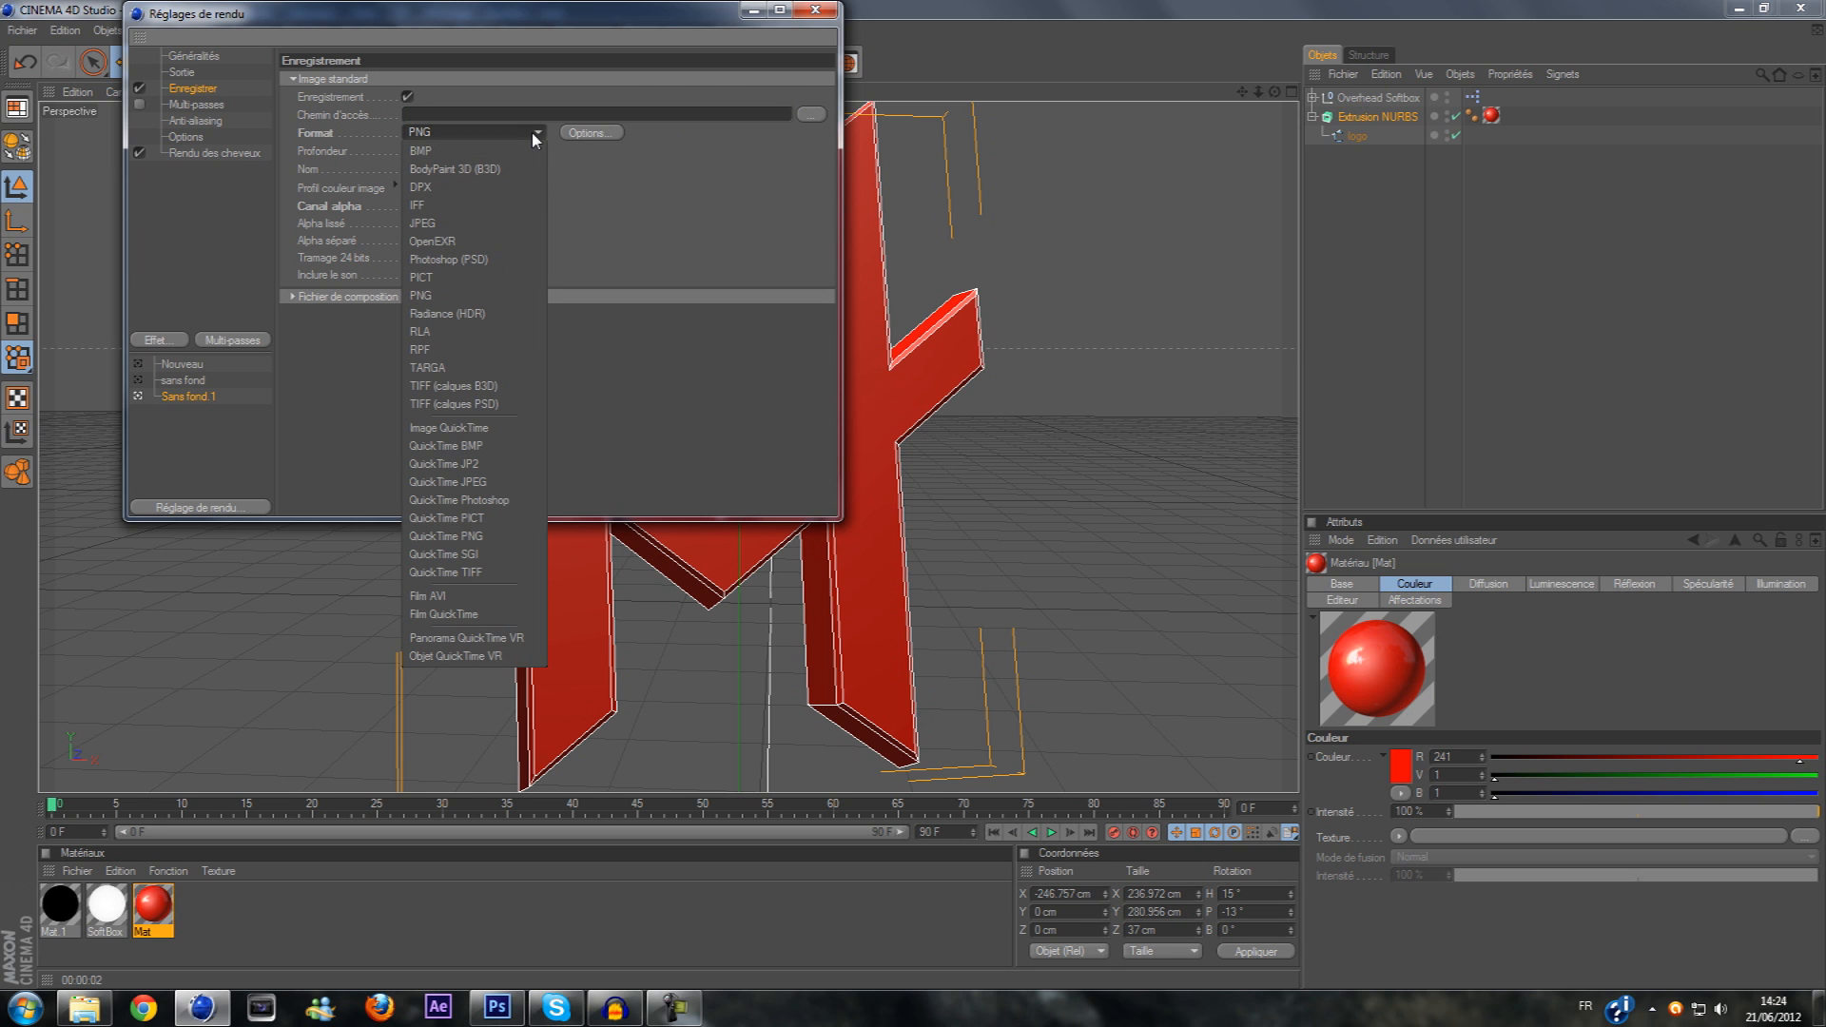
pyautogui.click(532, 133)
pyautogui.click(821, 13)
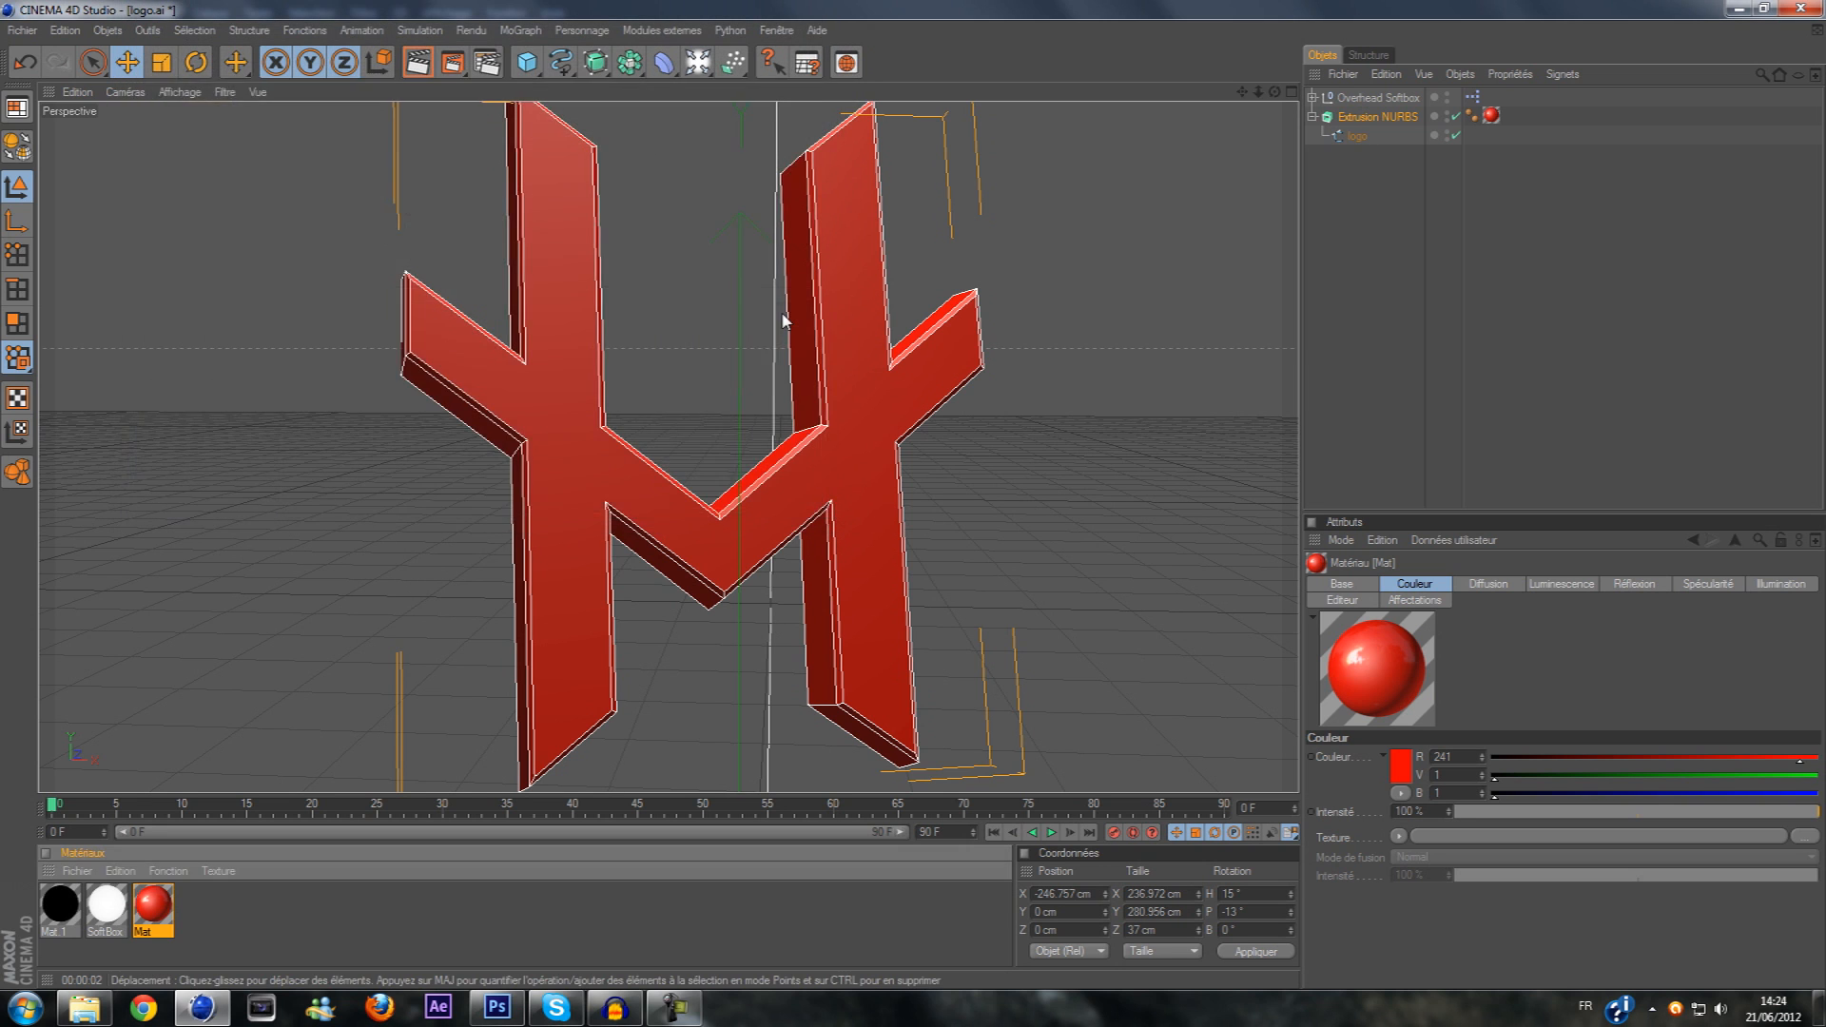
# Render the logo in the picture viewer and save it as a PNG still image with alpha channel
pyautogui.scroll(-2, 782, 314)
pyautogui.click(487, 62)
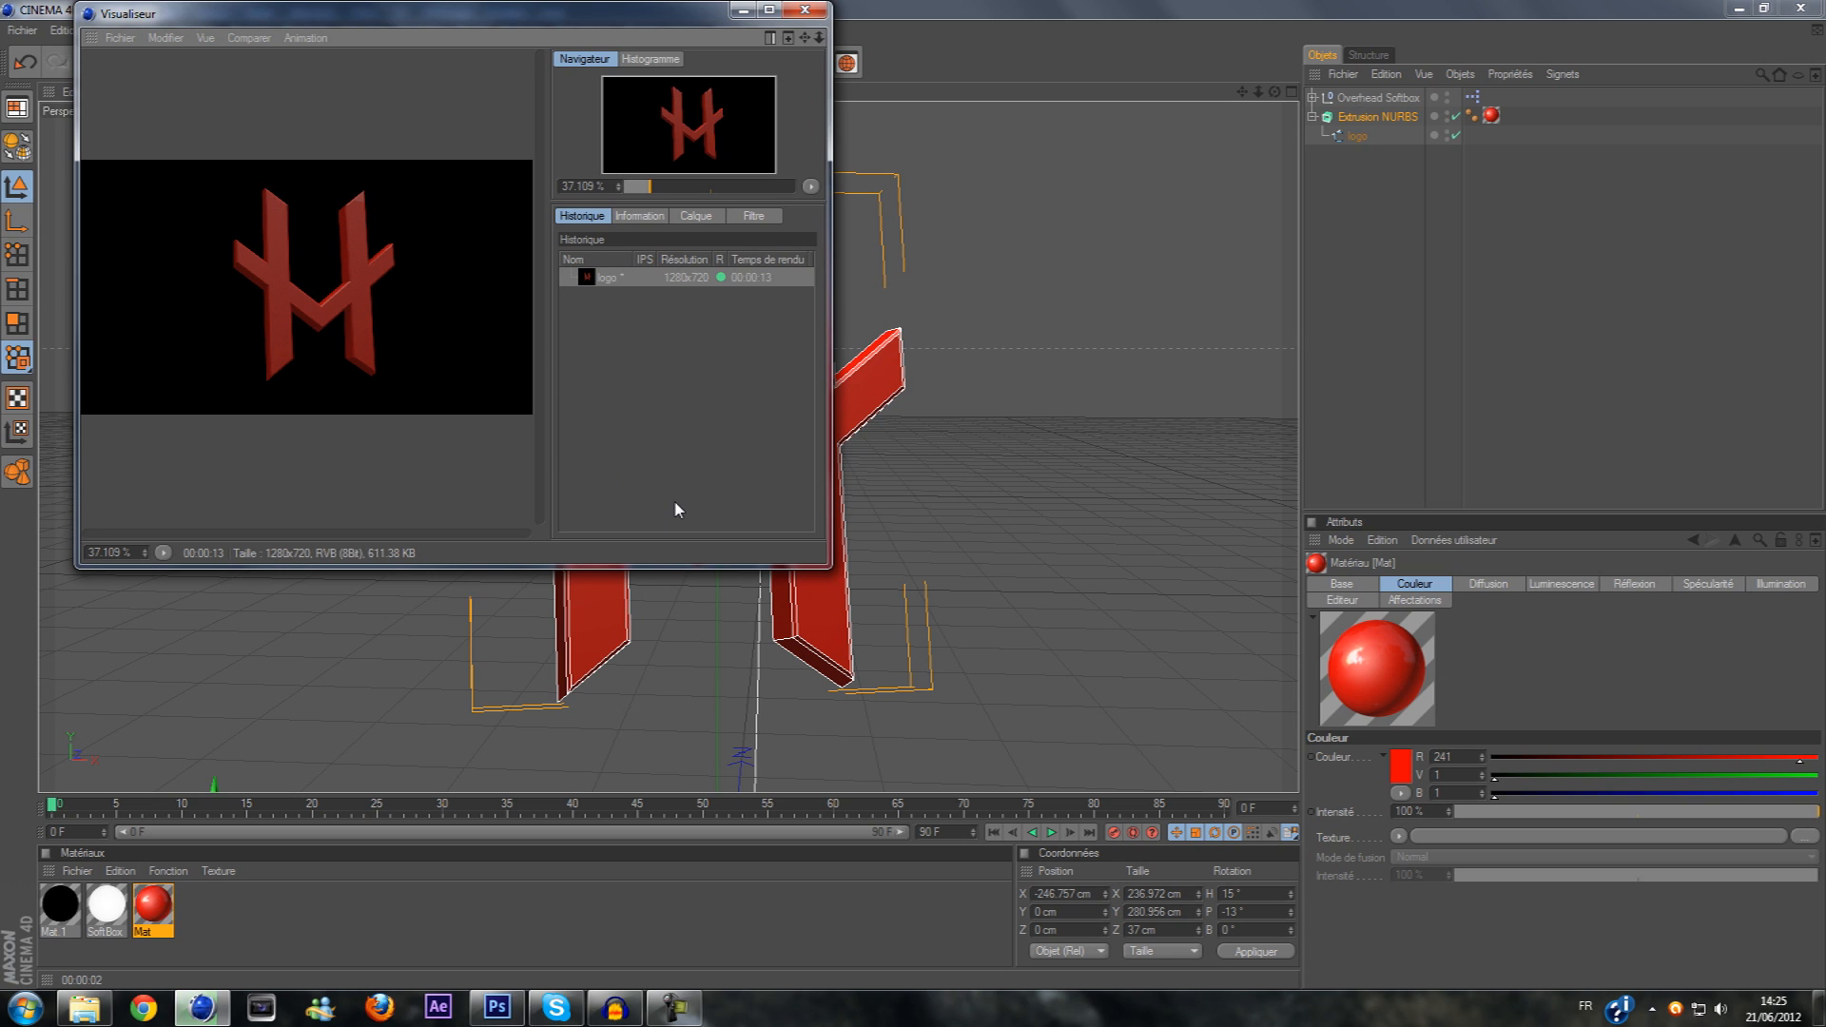
pyautogui.click(119, 37)
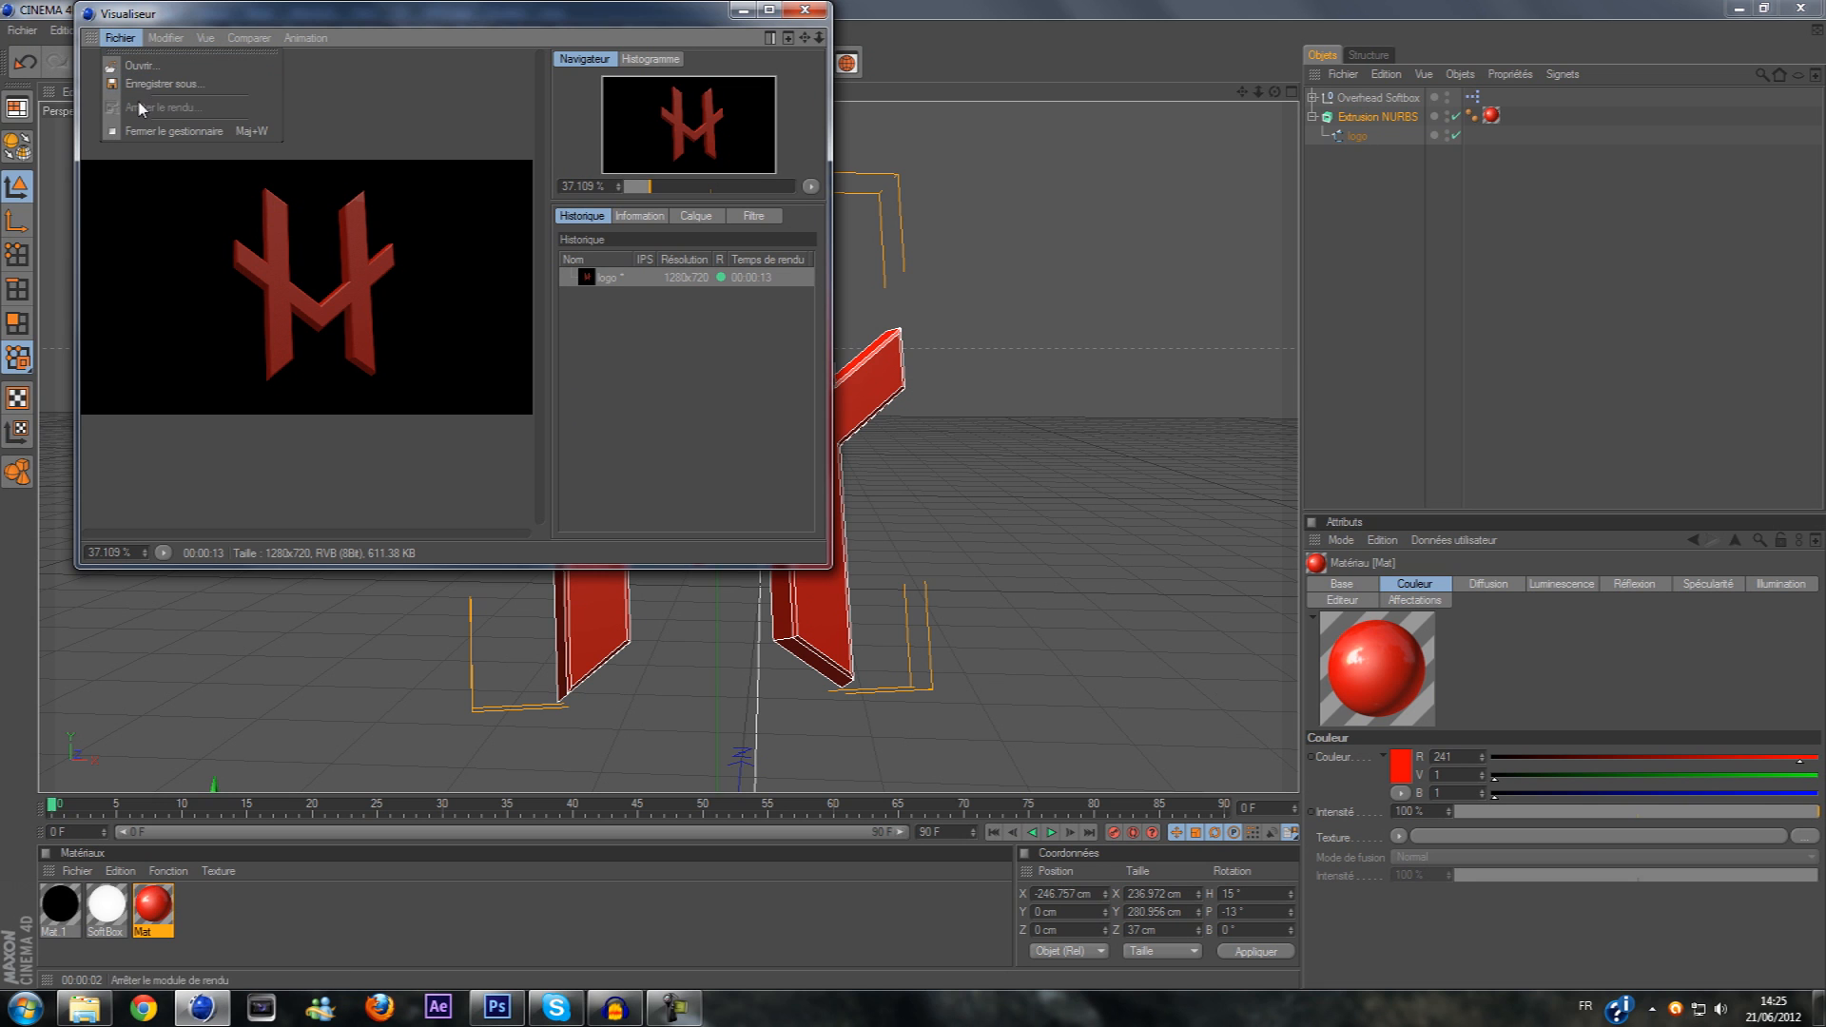
pyautogui.click(154, 85)
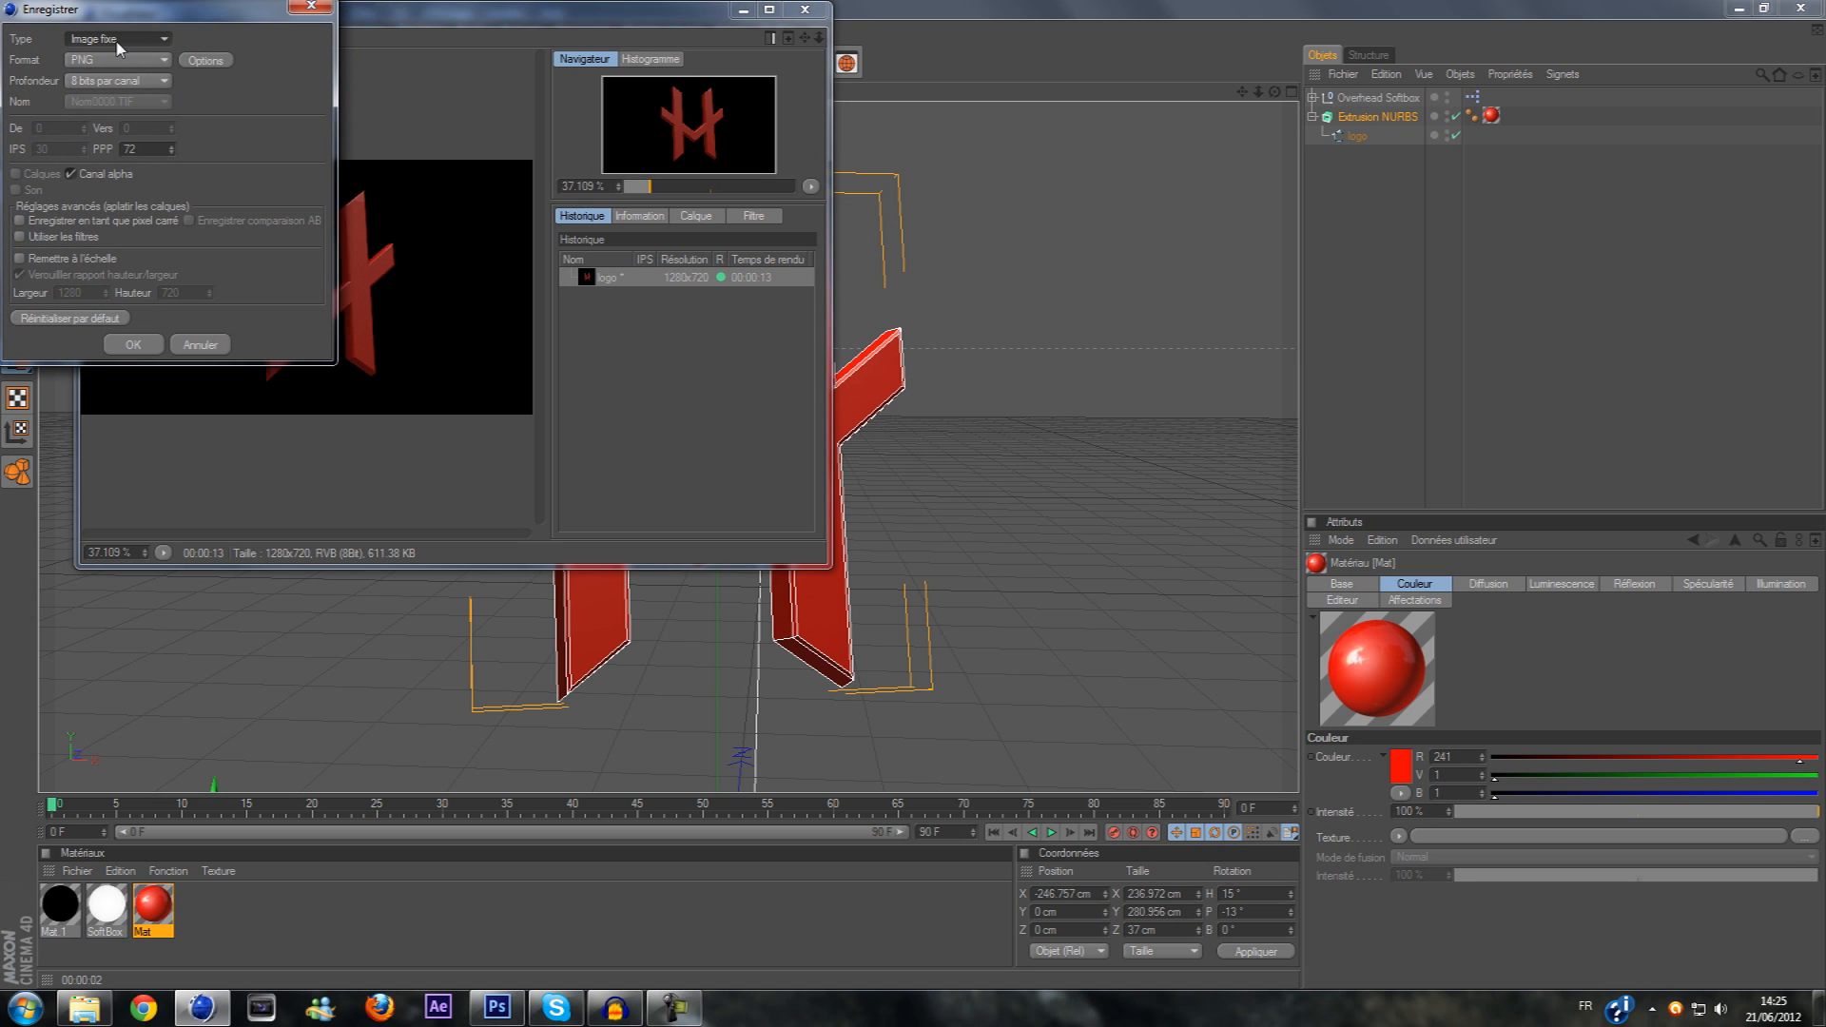
pyautogui.click(133, 345)
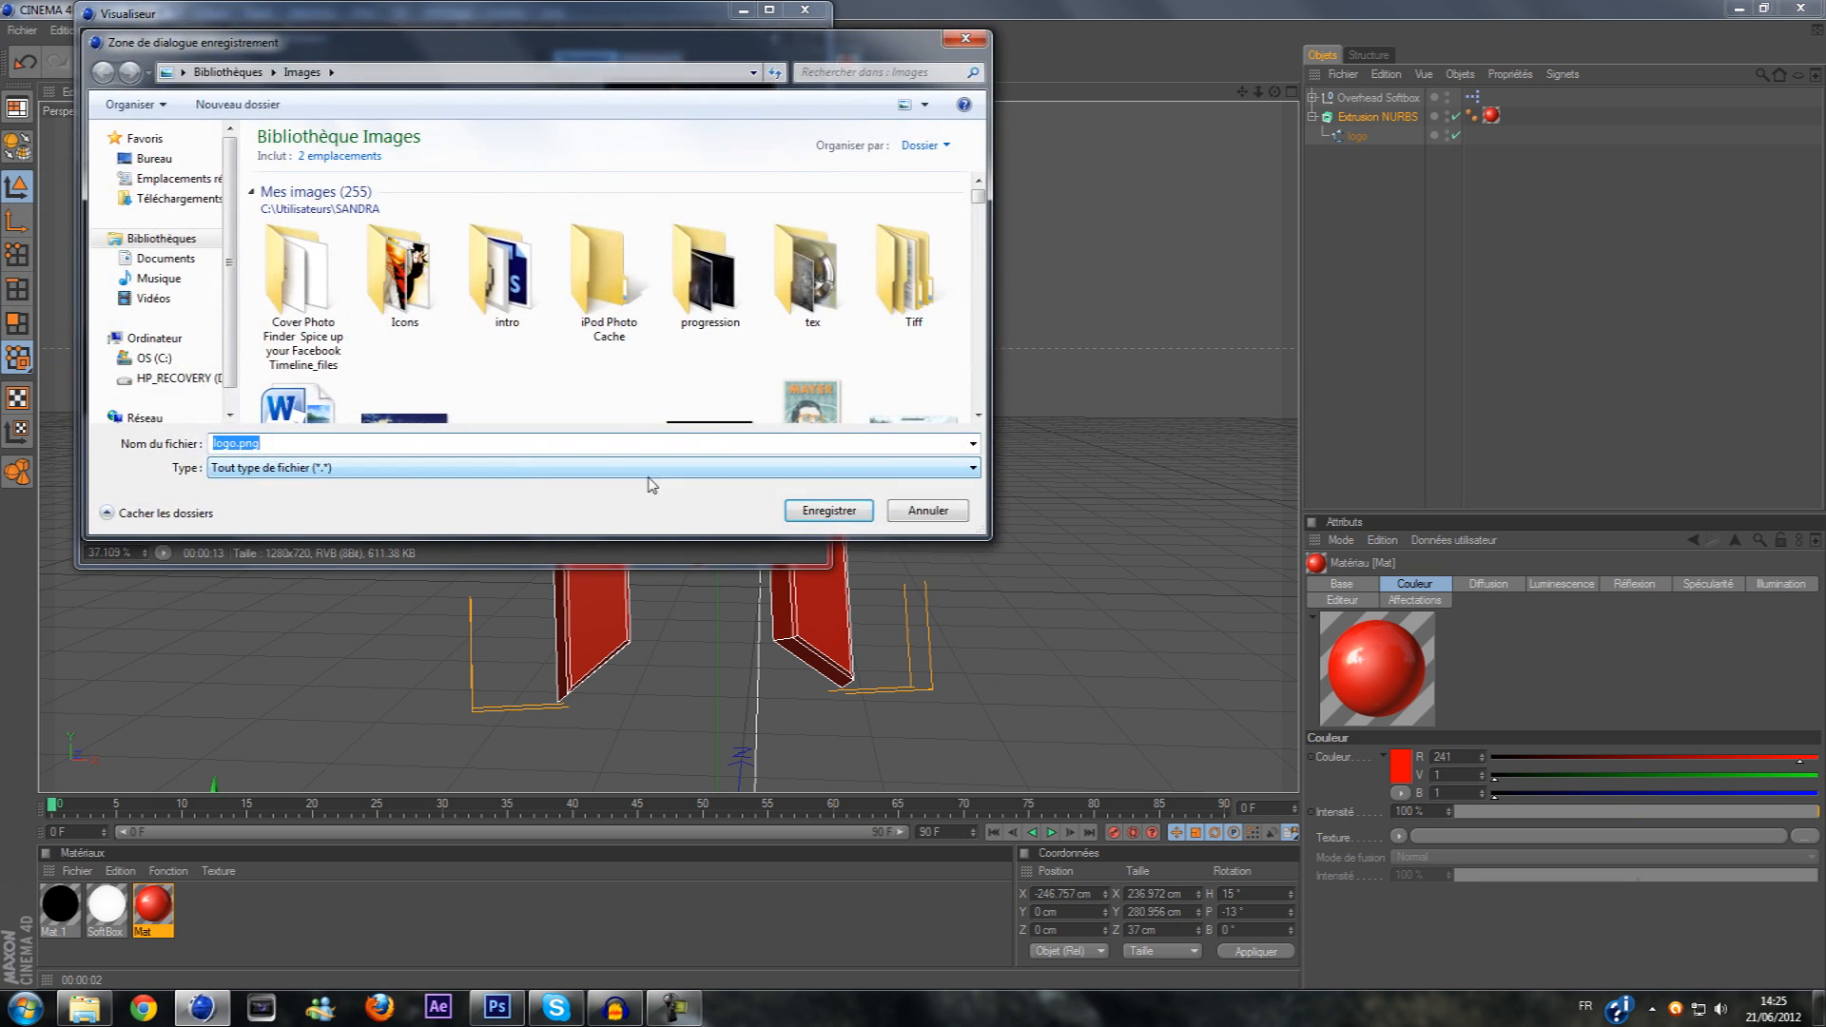
pyautogui.click(236, 443)
pyautogui.write('4d')
pyautogui.press('Return')
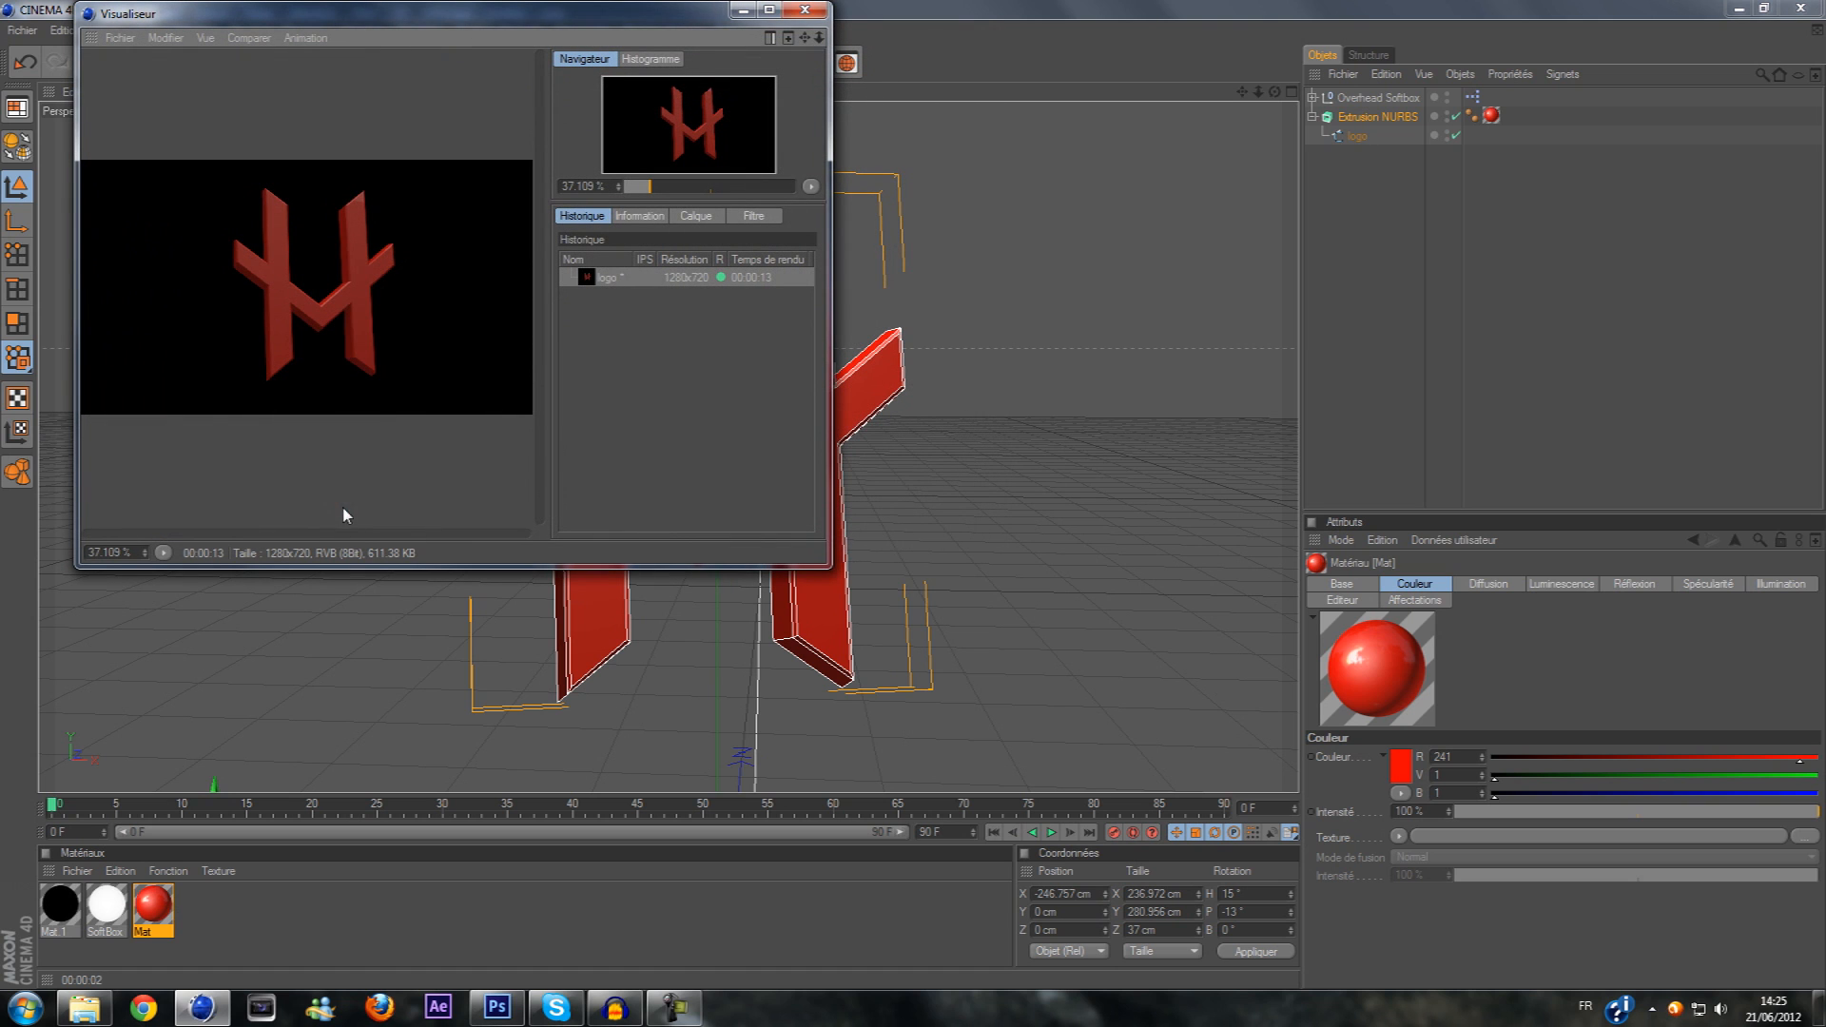
pyautogui.click(806, 10)
# Switch to Photoshop and place Logo c4d.png into the LOGO.png document, shifted slightly downward
pyautogui.click(497, 1007)
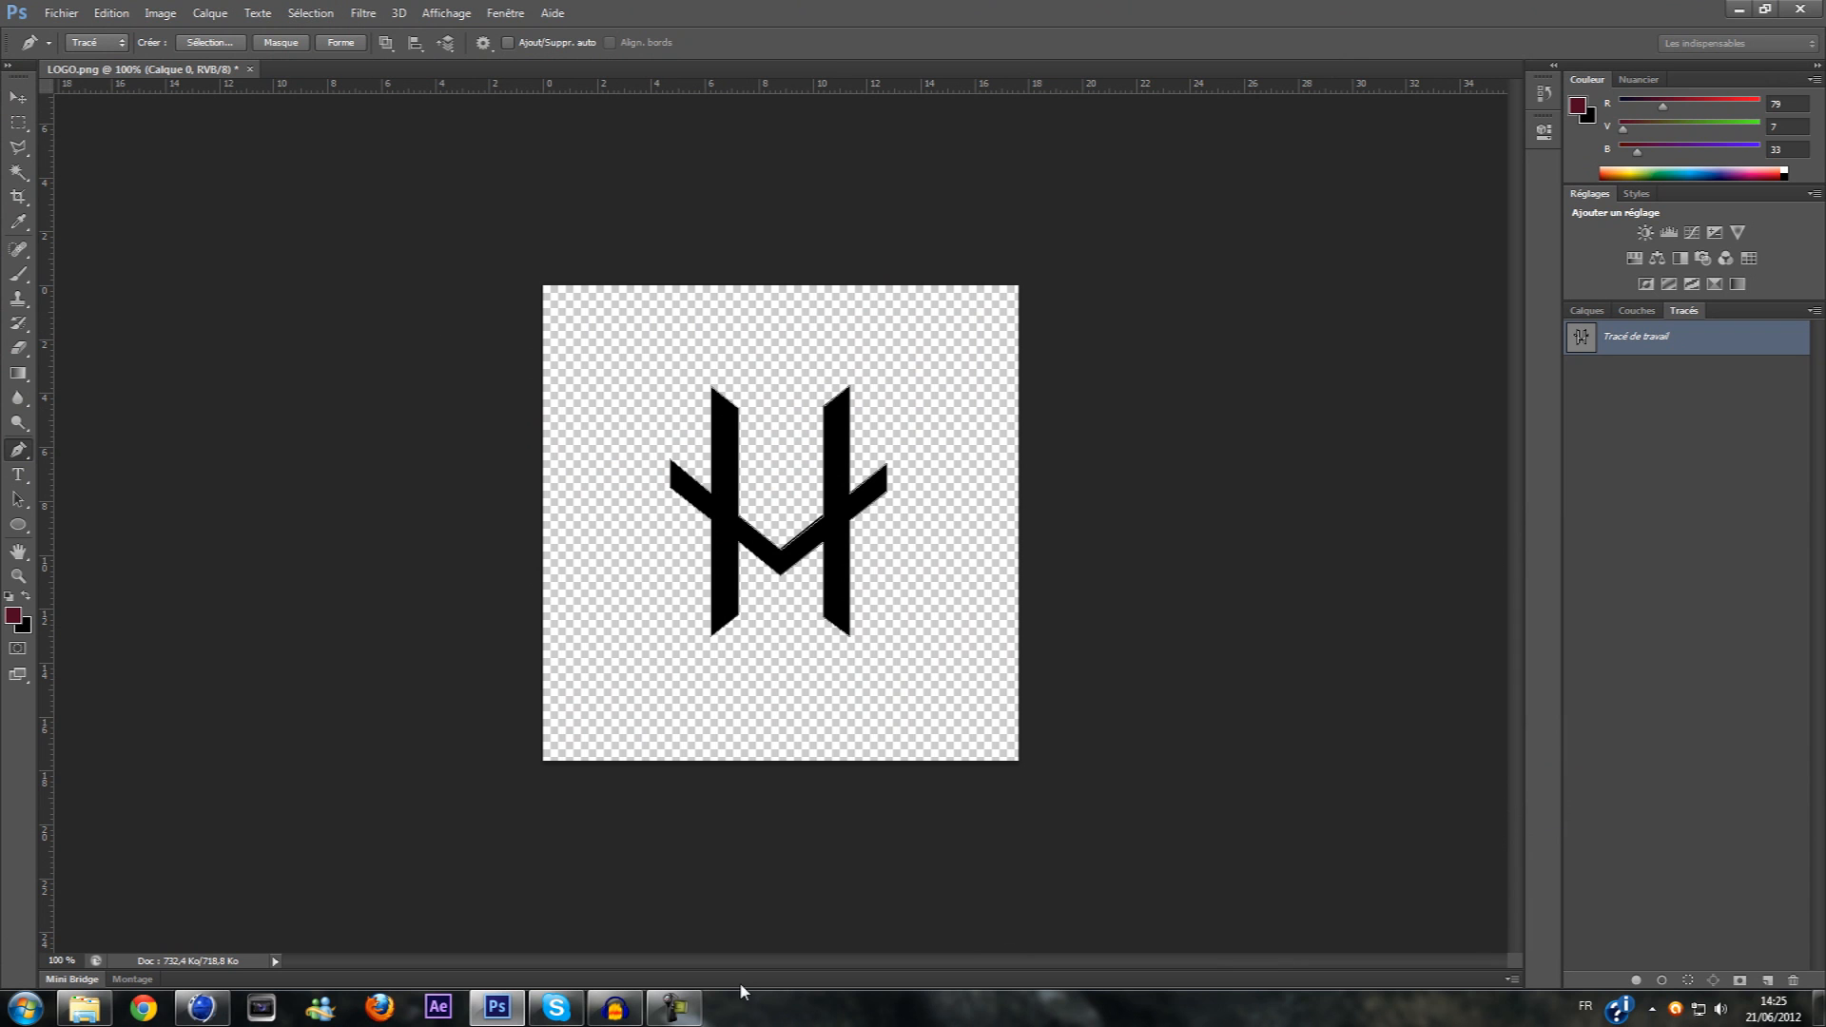
pyautogui.click(695, 1018)
pyautogui.click(695, 1017)
pyautogui.click(85, 1008)
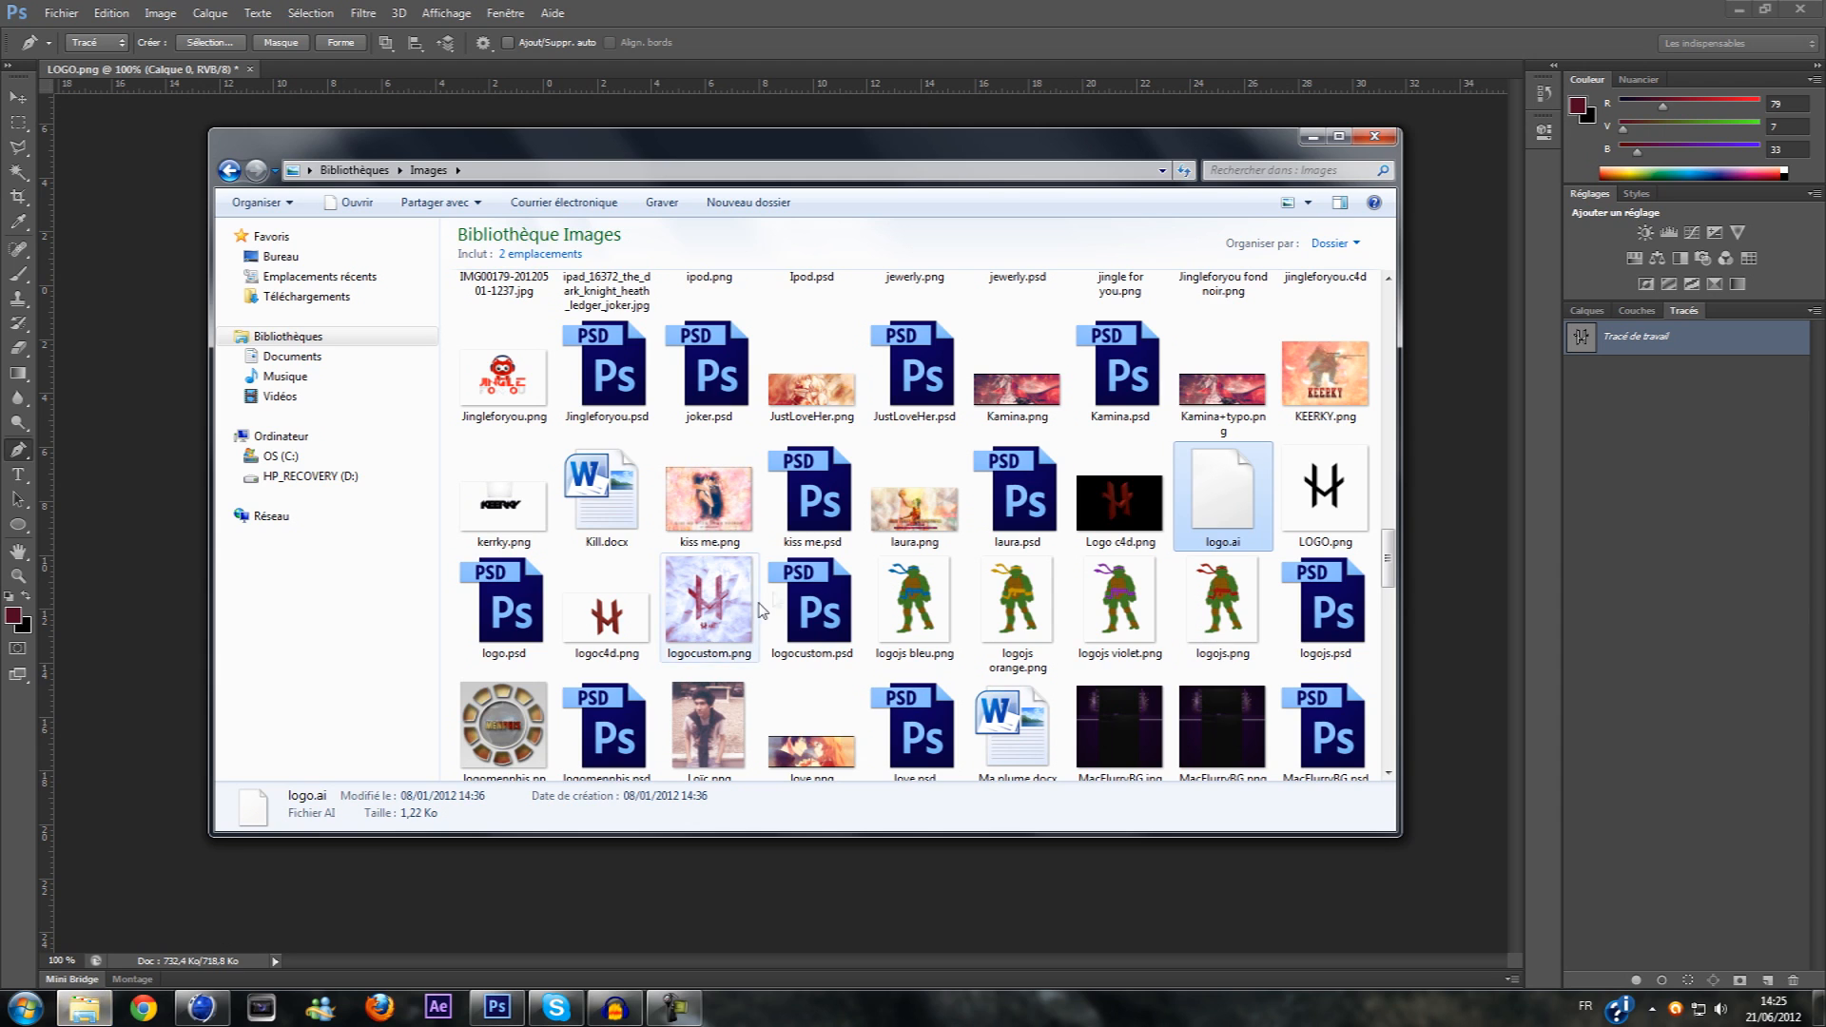
pyautogui.click(1132, 528)
pyautogui.moveTo(1218, 529); pyautogui.dragTo(1427, 530)
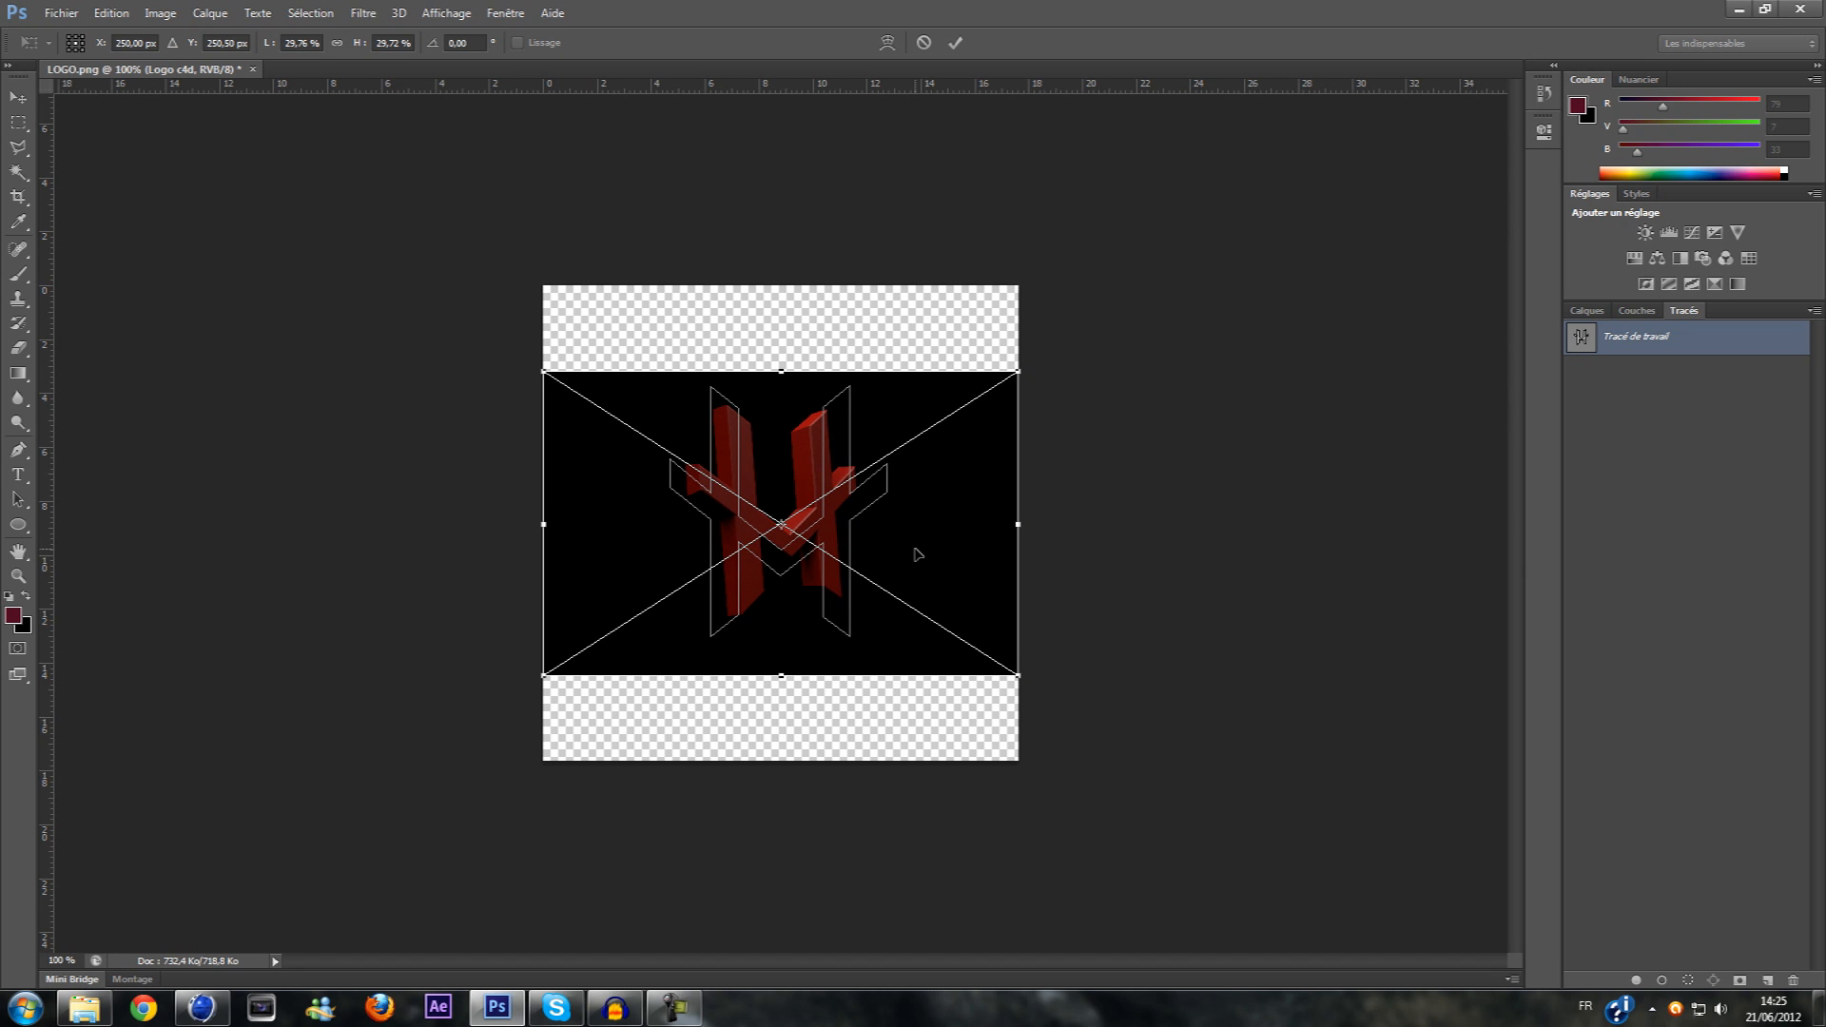
pyautogui.moveTo(916, 554)
pyautogui.mouseDown()
pyautogui.moveTo(913, 677)
pyautogui.moveTo(930, 578)
pyautogui.moveTo(913, 562)
pyautogui.mouseUp()
pyautogui.press('Return')
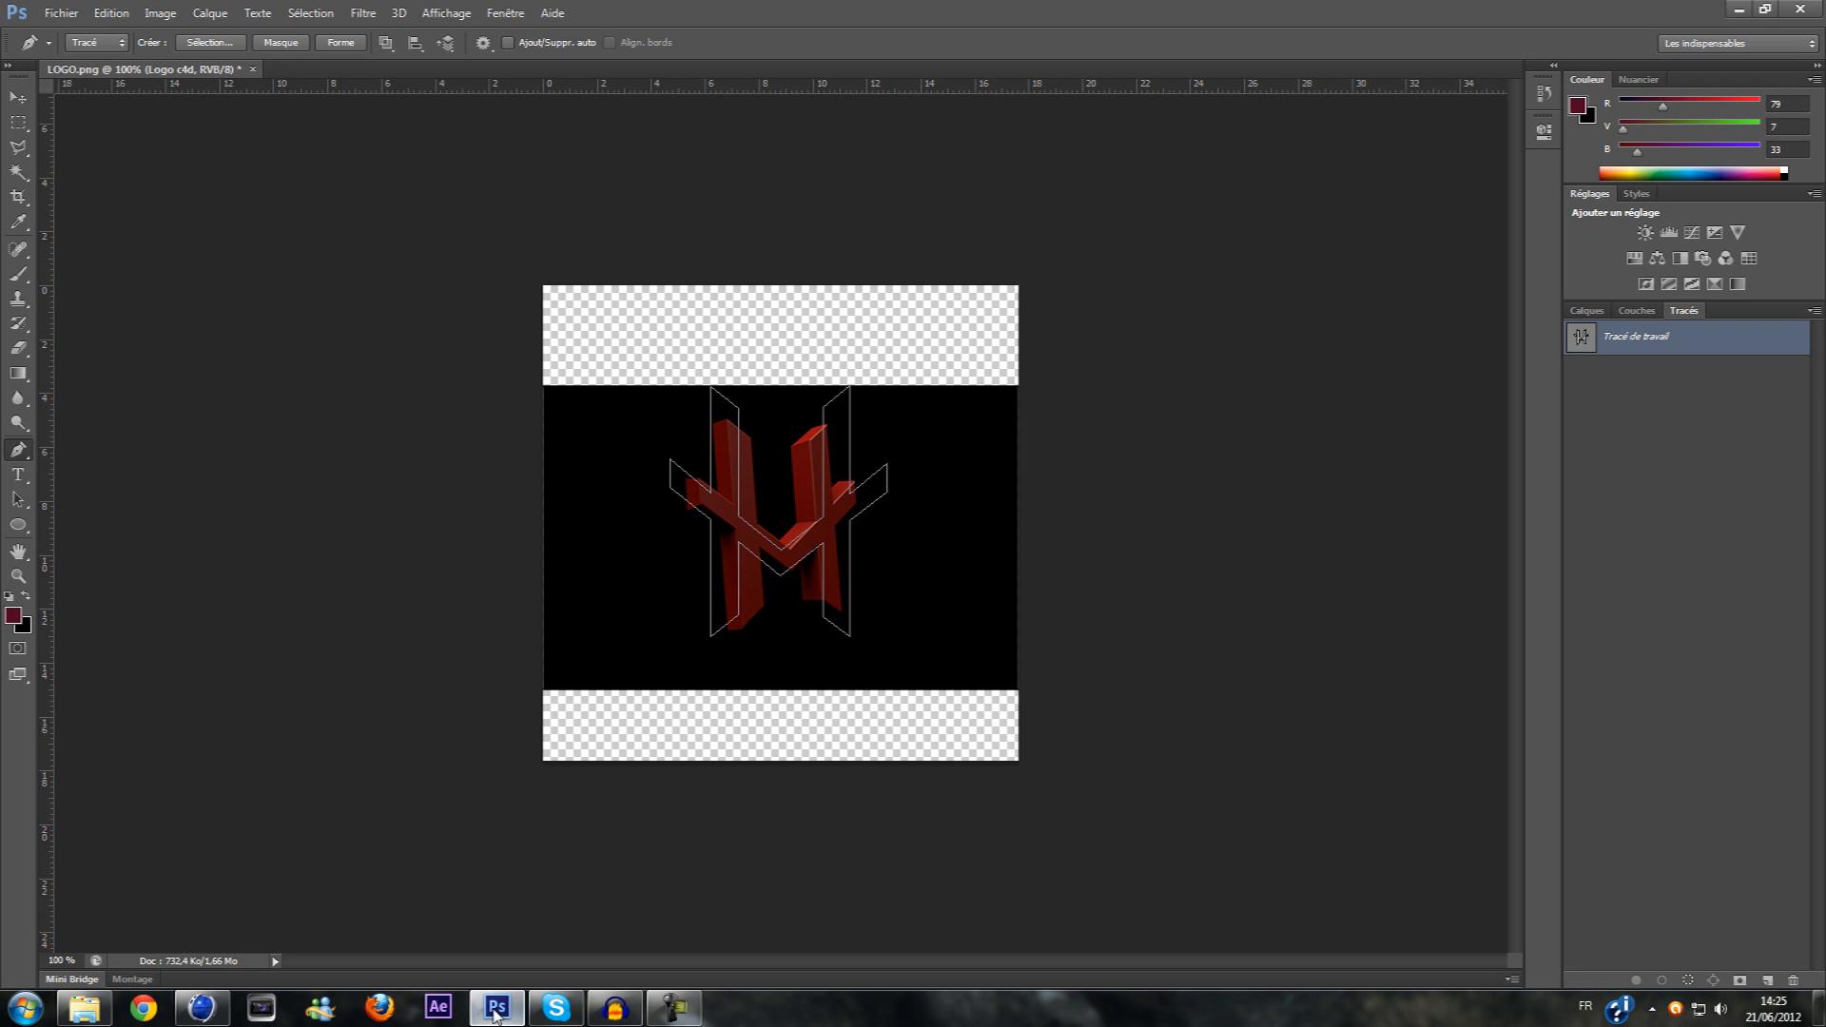
# Open Logo c4d.png as its own Photoshop document
pyautogui.click(85, 1008)
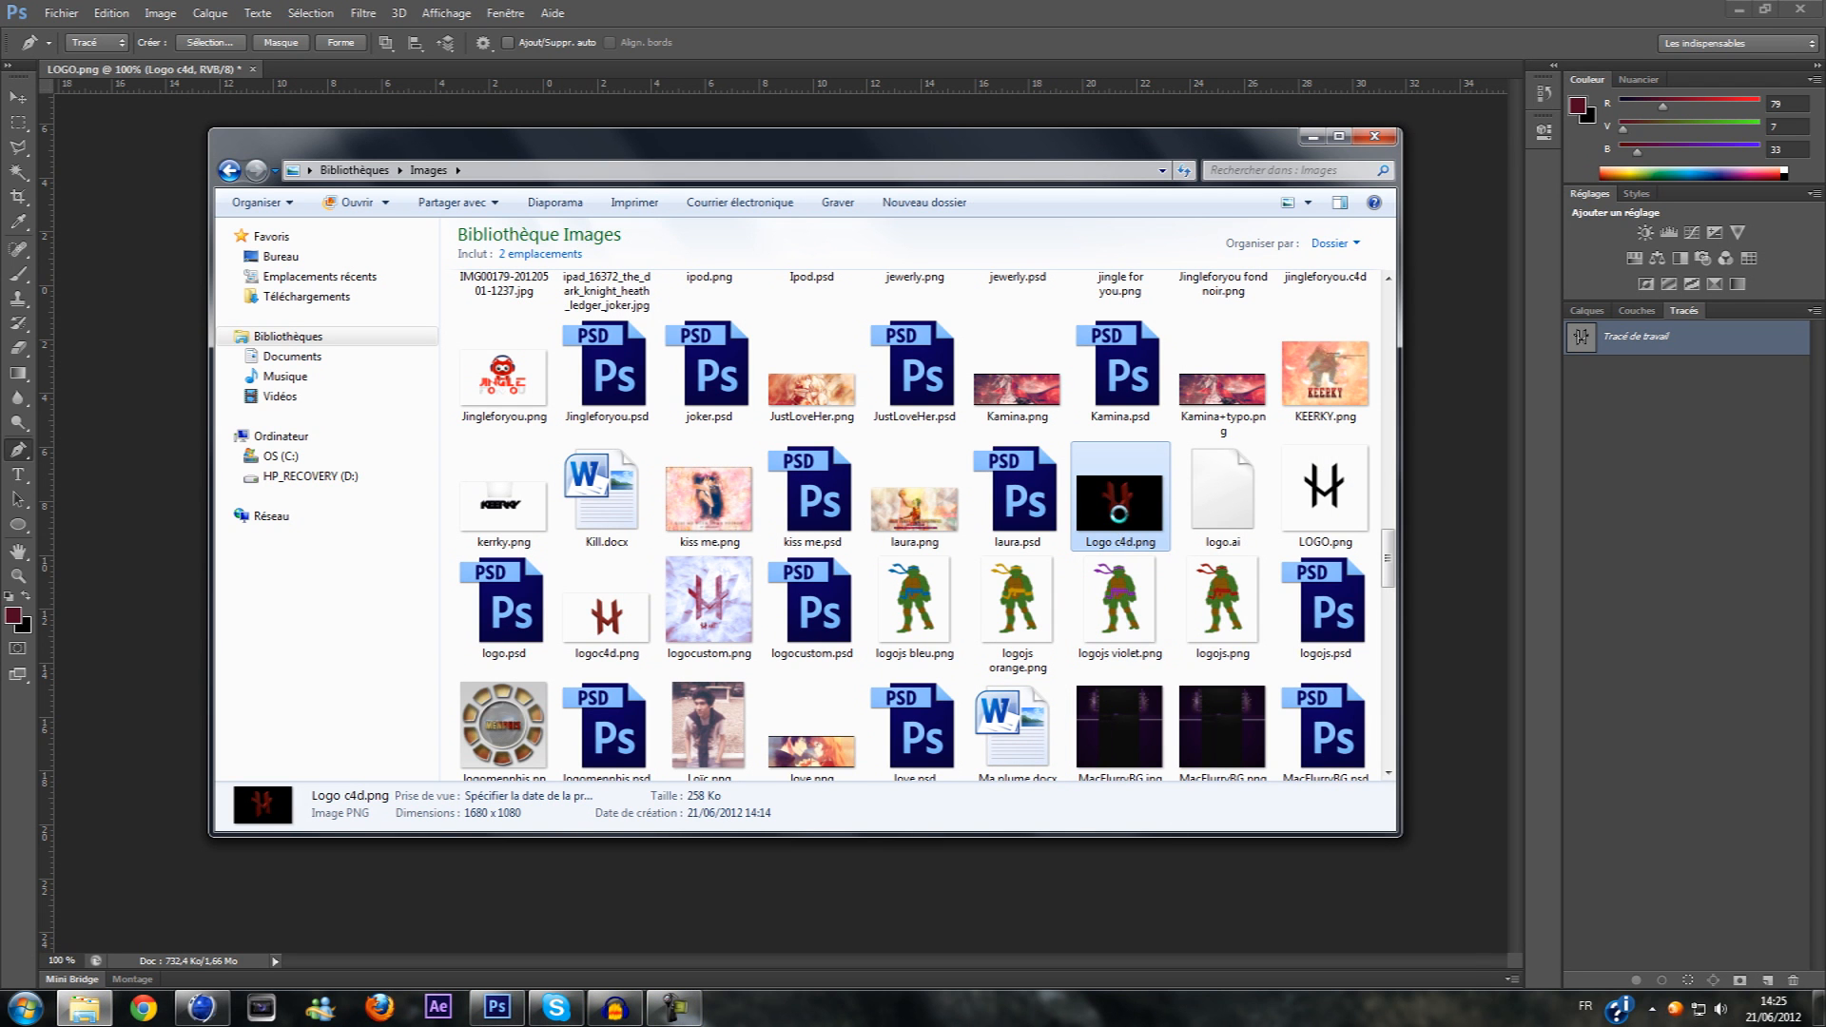
pyautogui.rightClick(1116, 521)
pyautogui.press('Escape')
pyautogui.moveTo(1116, 521); pyautogui.dragTo(298, 78)
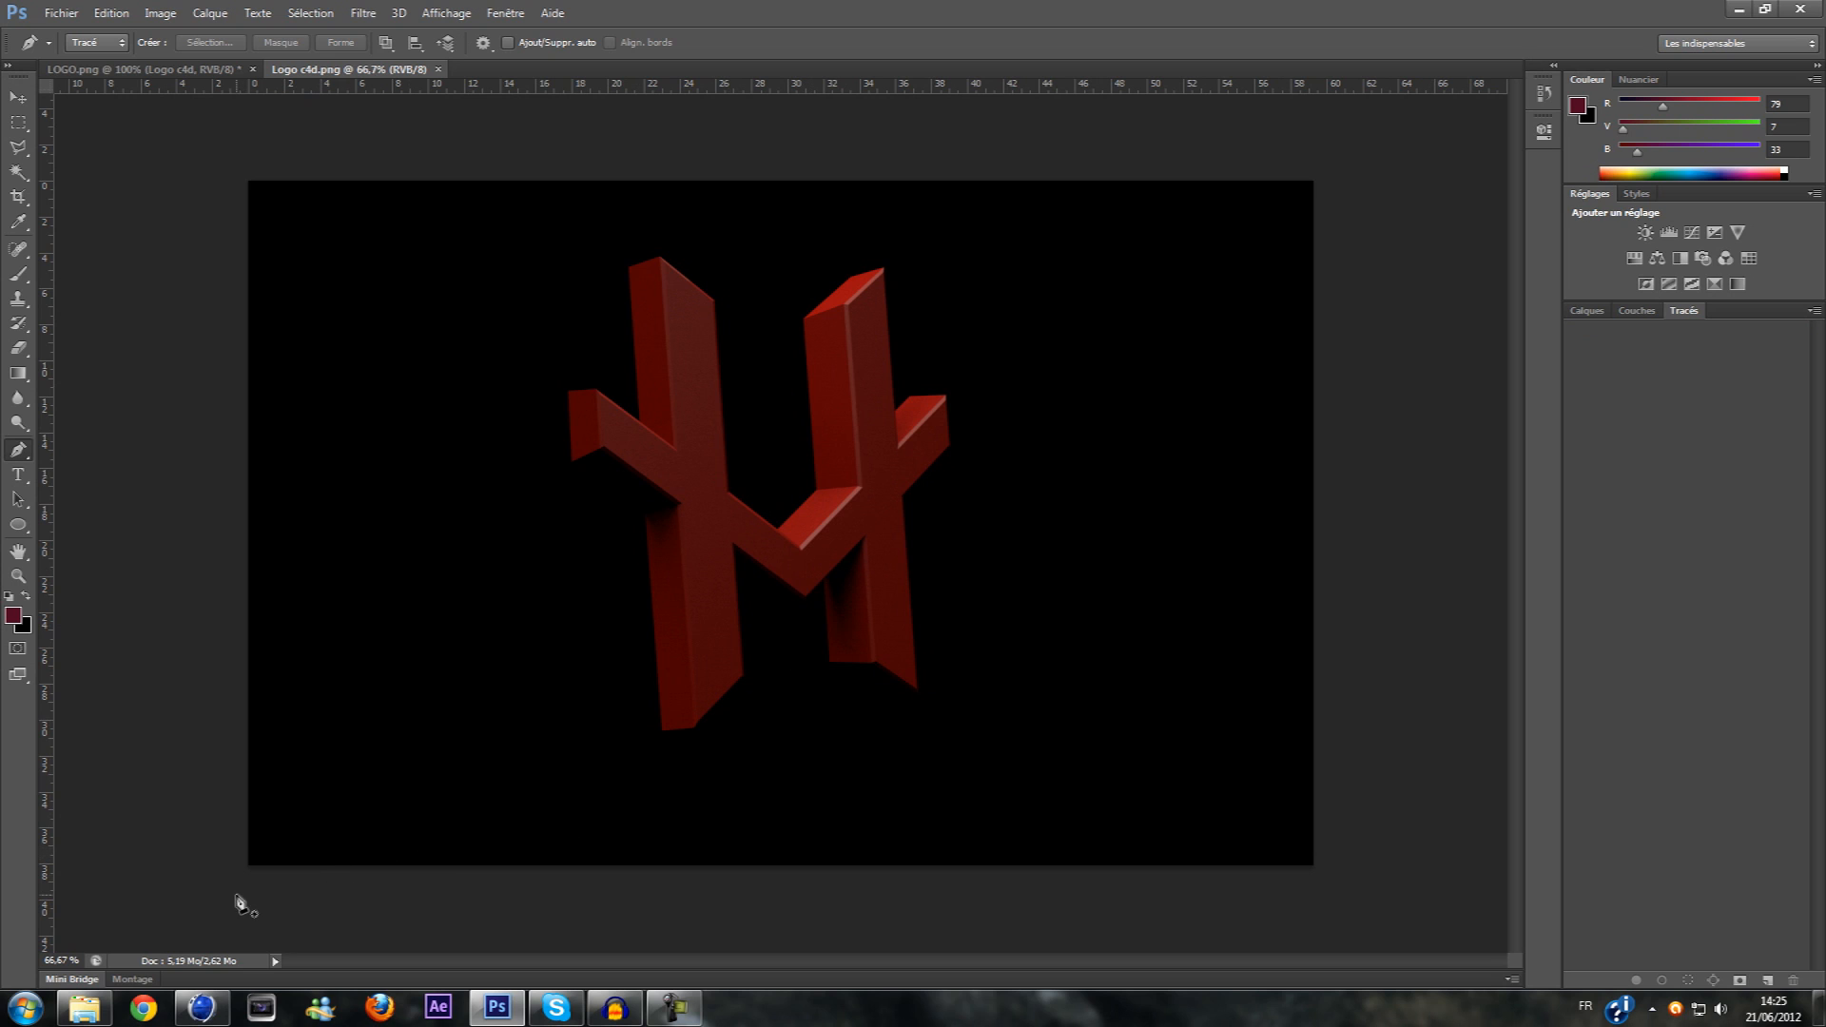
pyautogui.moveTo(222, 1003)
# Add an empty layer, replace the locked background with an unlocked copy, and stack that copy above the empty layer
pyautogui.click(1586, 310)
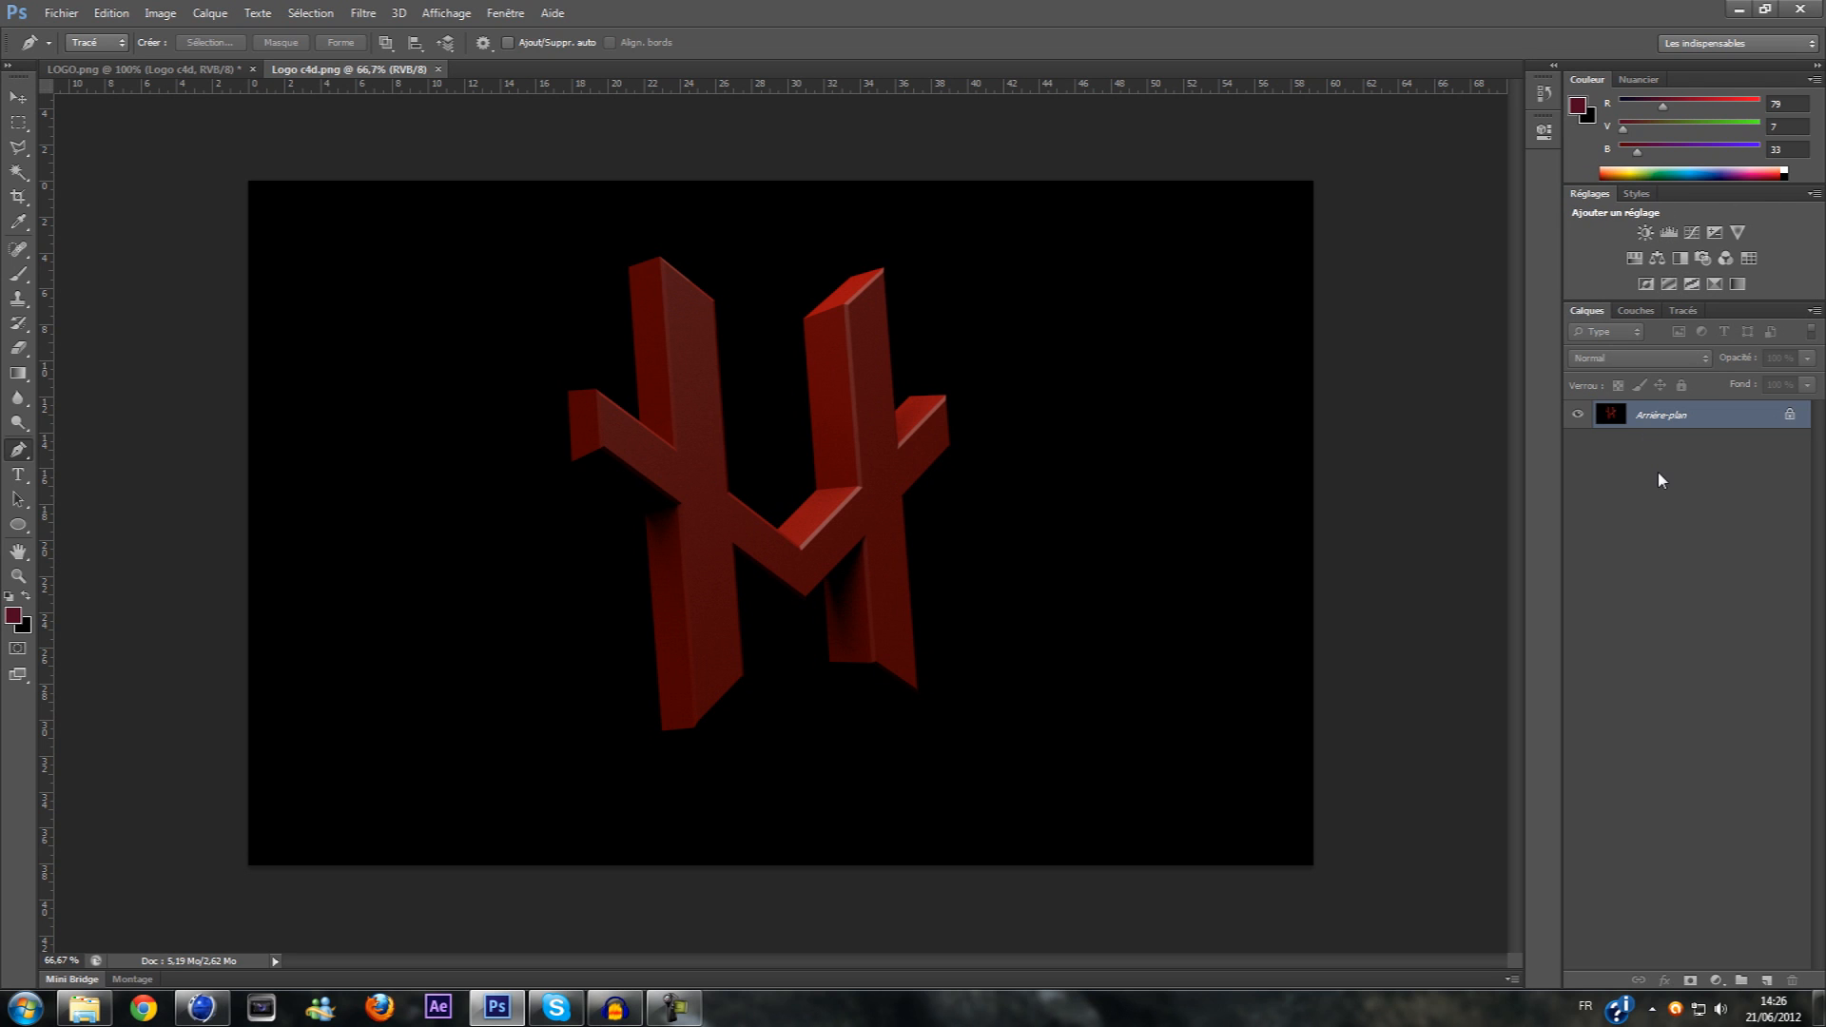
pyautogui.hotkey('ctrl', 'shift', 'n')
pyautogui.press('Return')
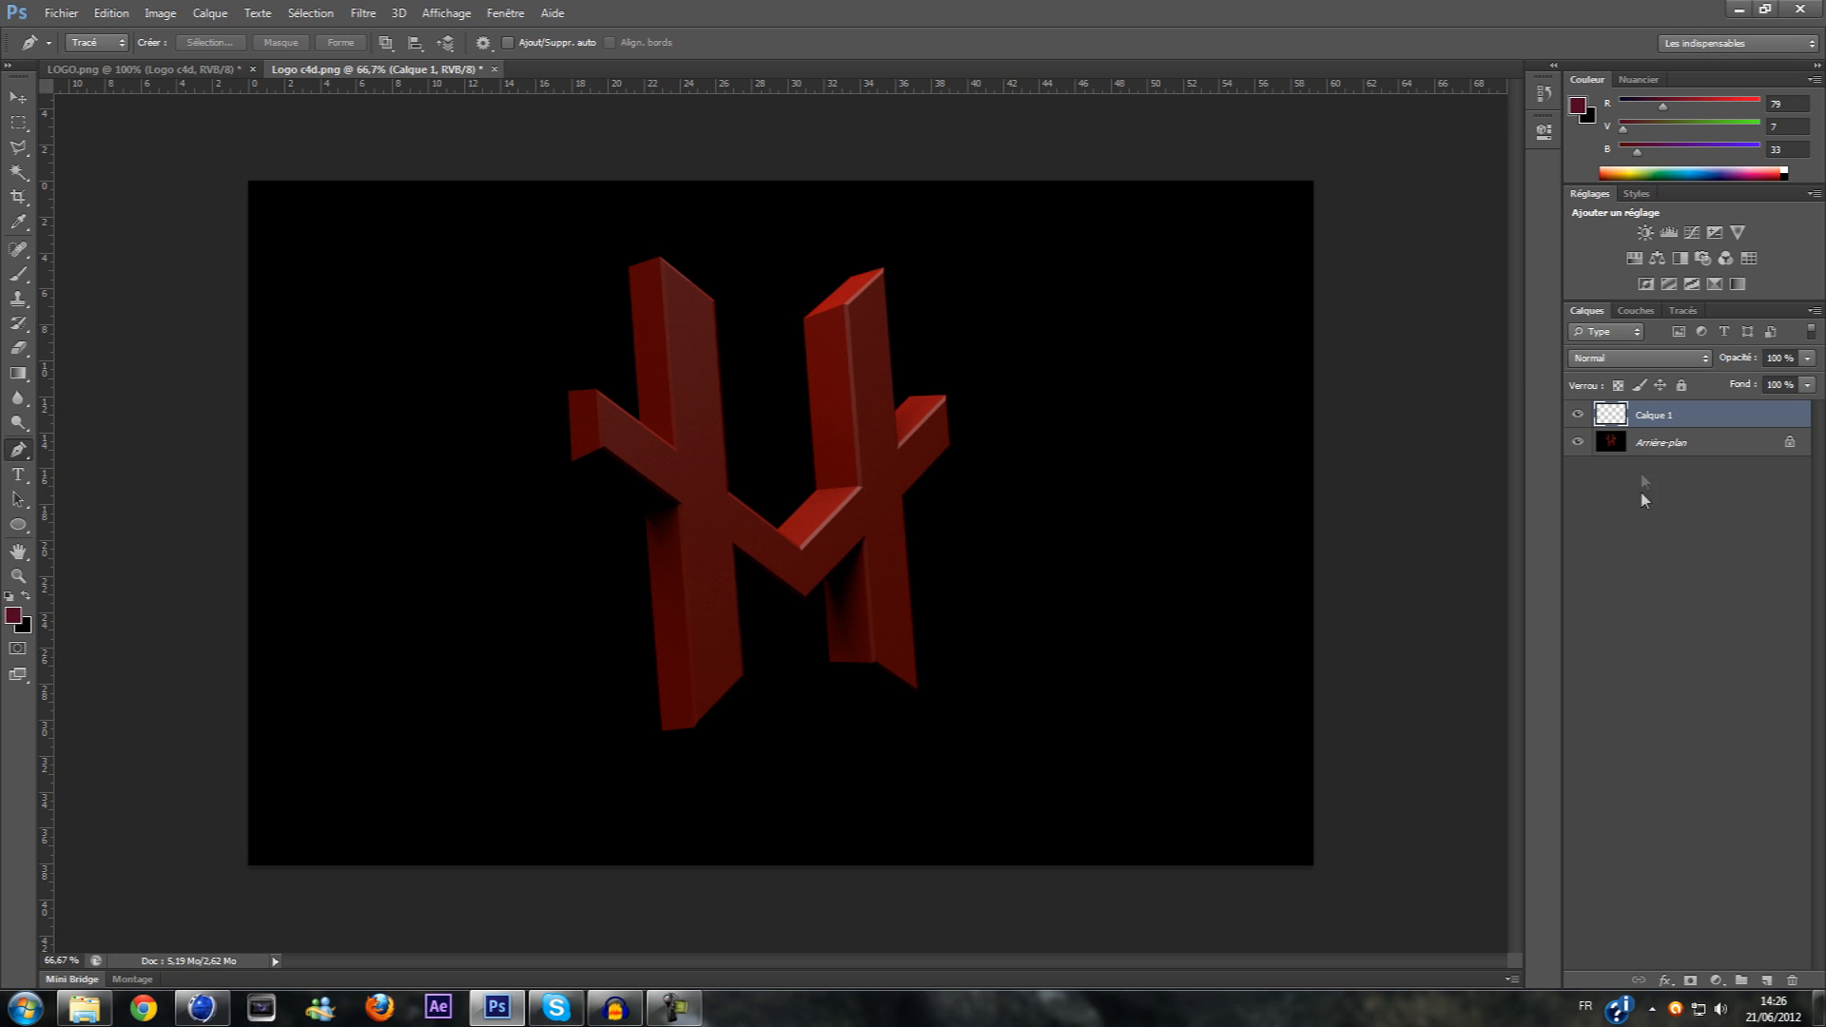
pyautogui.moveTo(1738, 419); pyautogui.dragTo(1735, 560)
pyautogui.click(1673, 457)
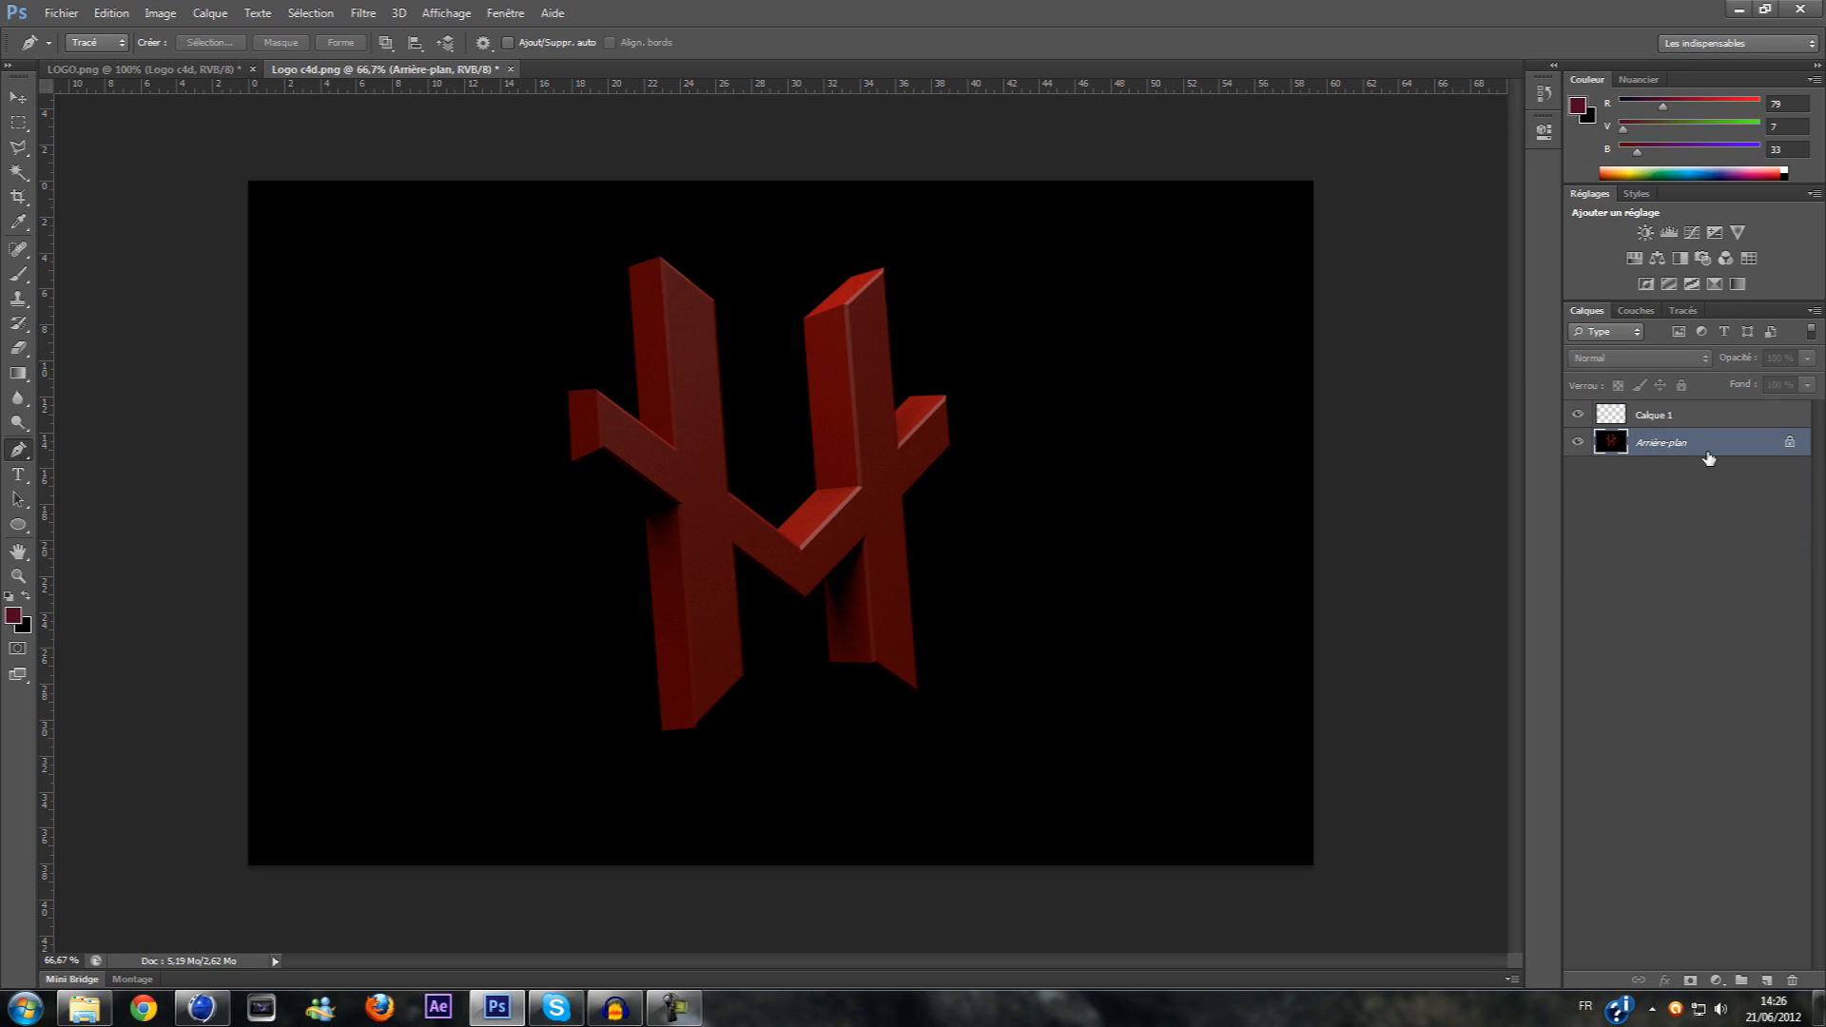
pyautogui.hotkey('ctrl', 'j')
pyautogui.click(1726, 468)
pyautogui.press('Delete')
pyautogui.moveTo(1724, 459); pyautogui.dragTo(1718, 405)
# Set the foreground colour to dark purple #25011b and fill the empty layer Calque 1 with it
pyautogui.click(1726, 456)
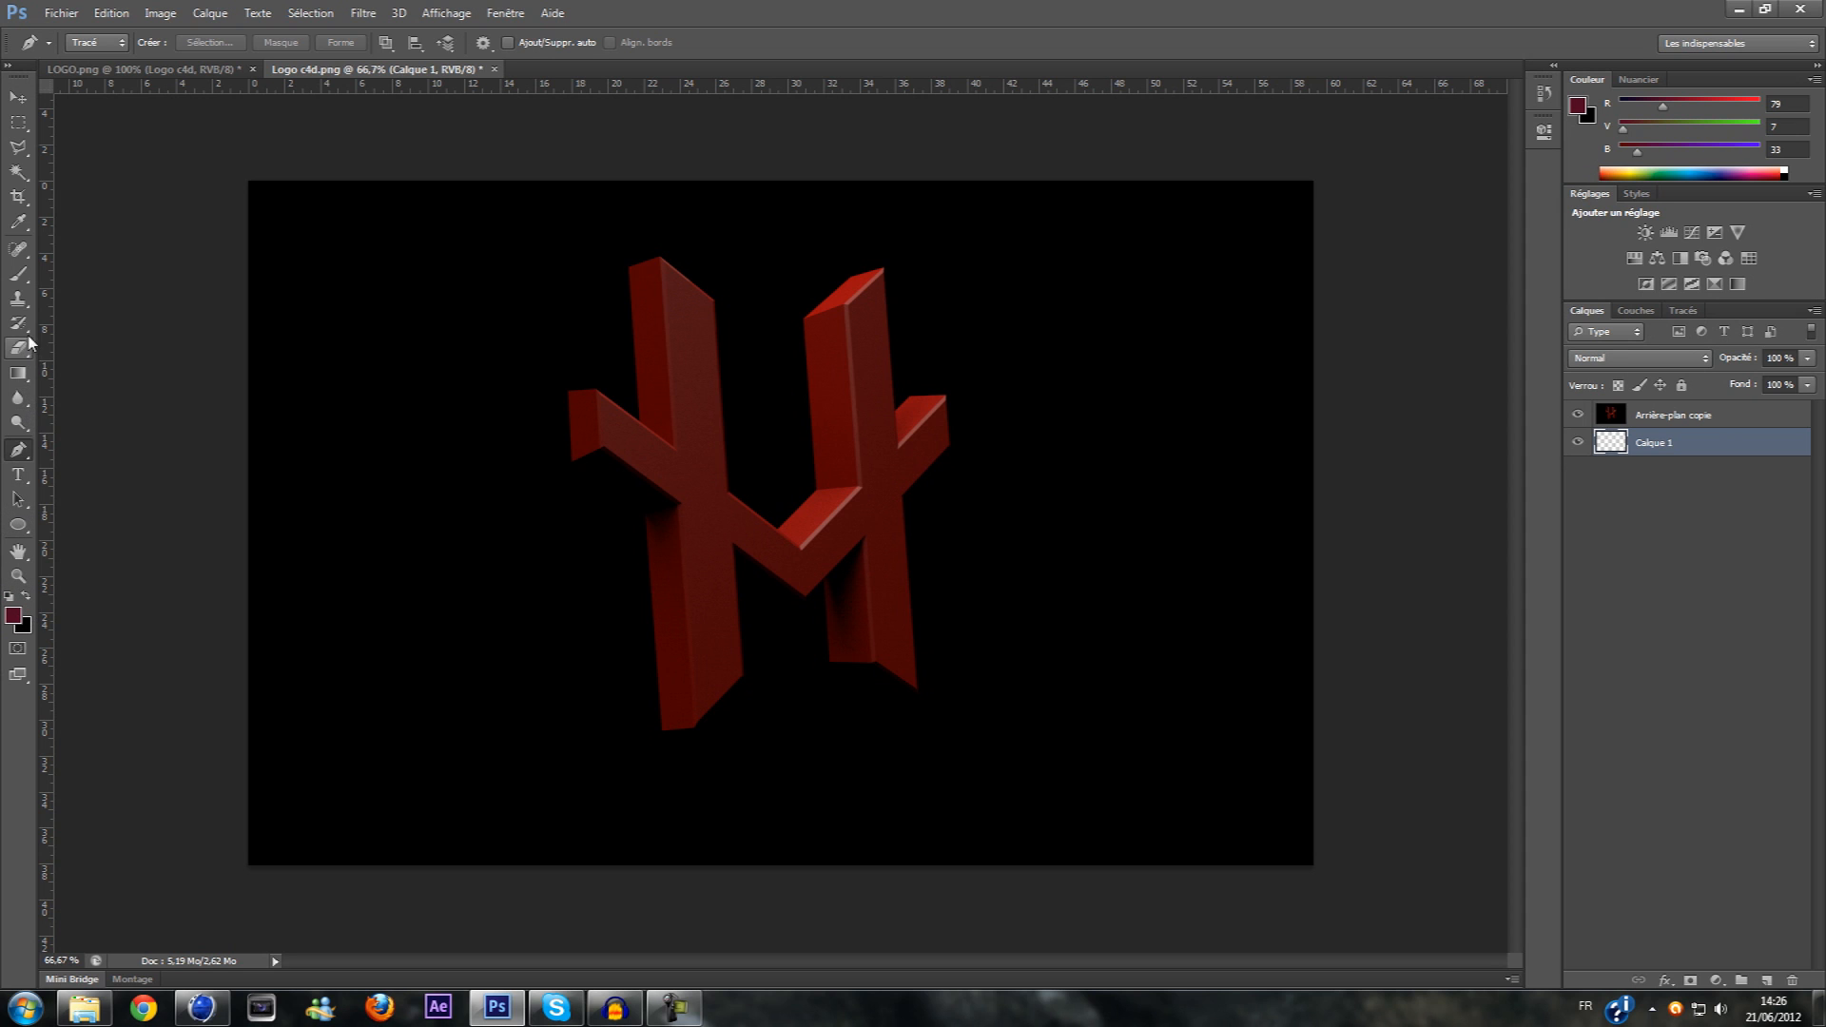
pyautogui.click(17, 616)
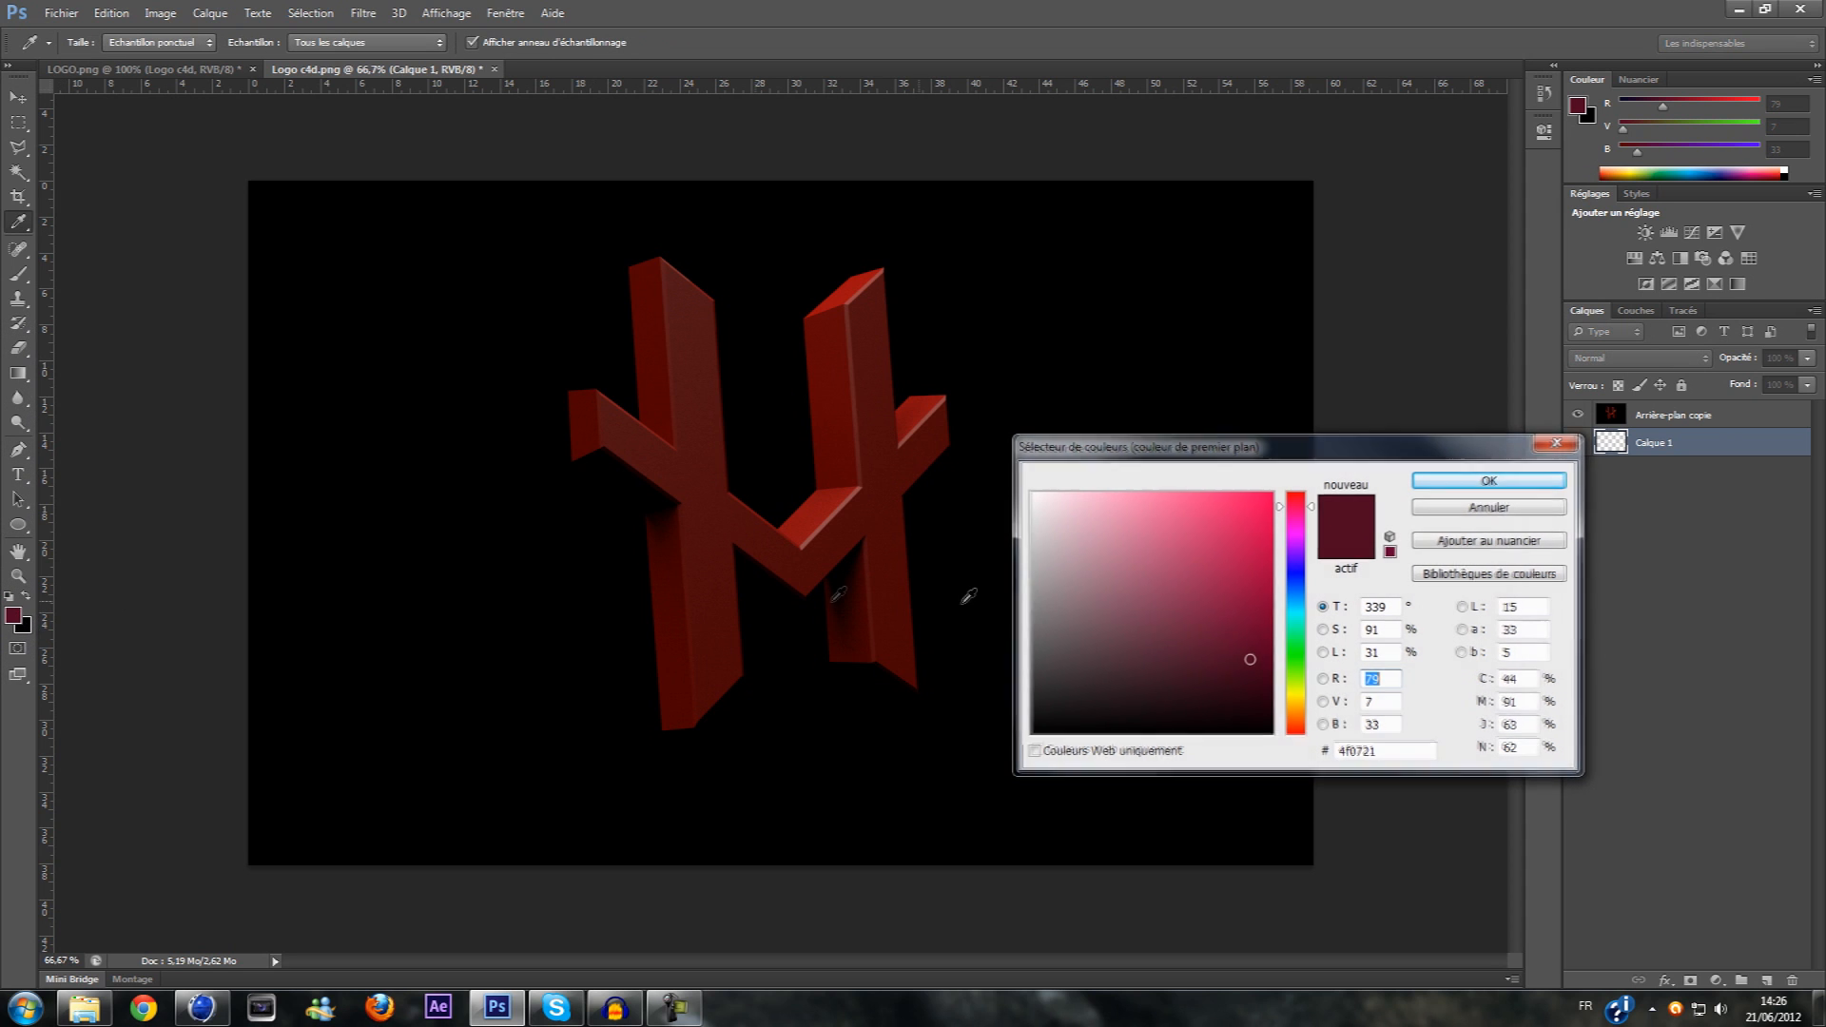
pyautogui.moveTo(1308, 627); pyautogui.dragTo(1298, 527)
pyautogui.moveTo(1250, 660); pyautogui.dragTo(1263, 698)
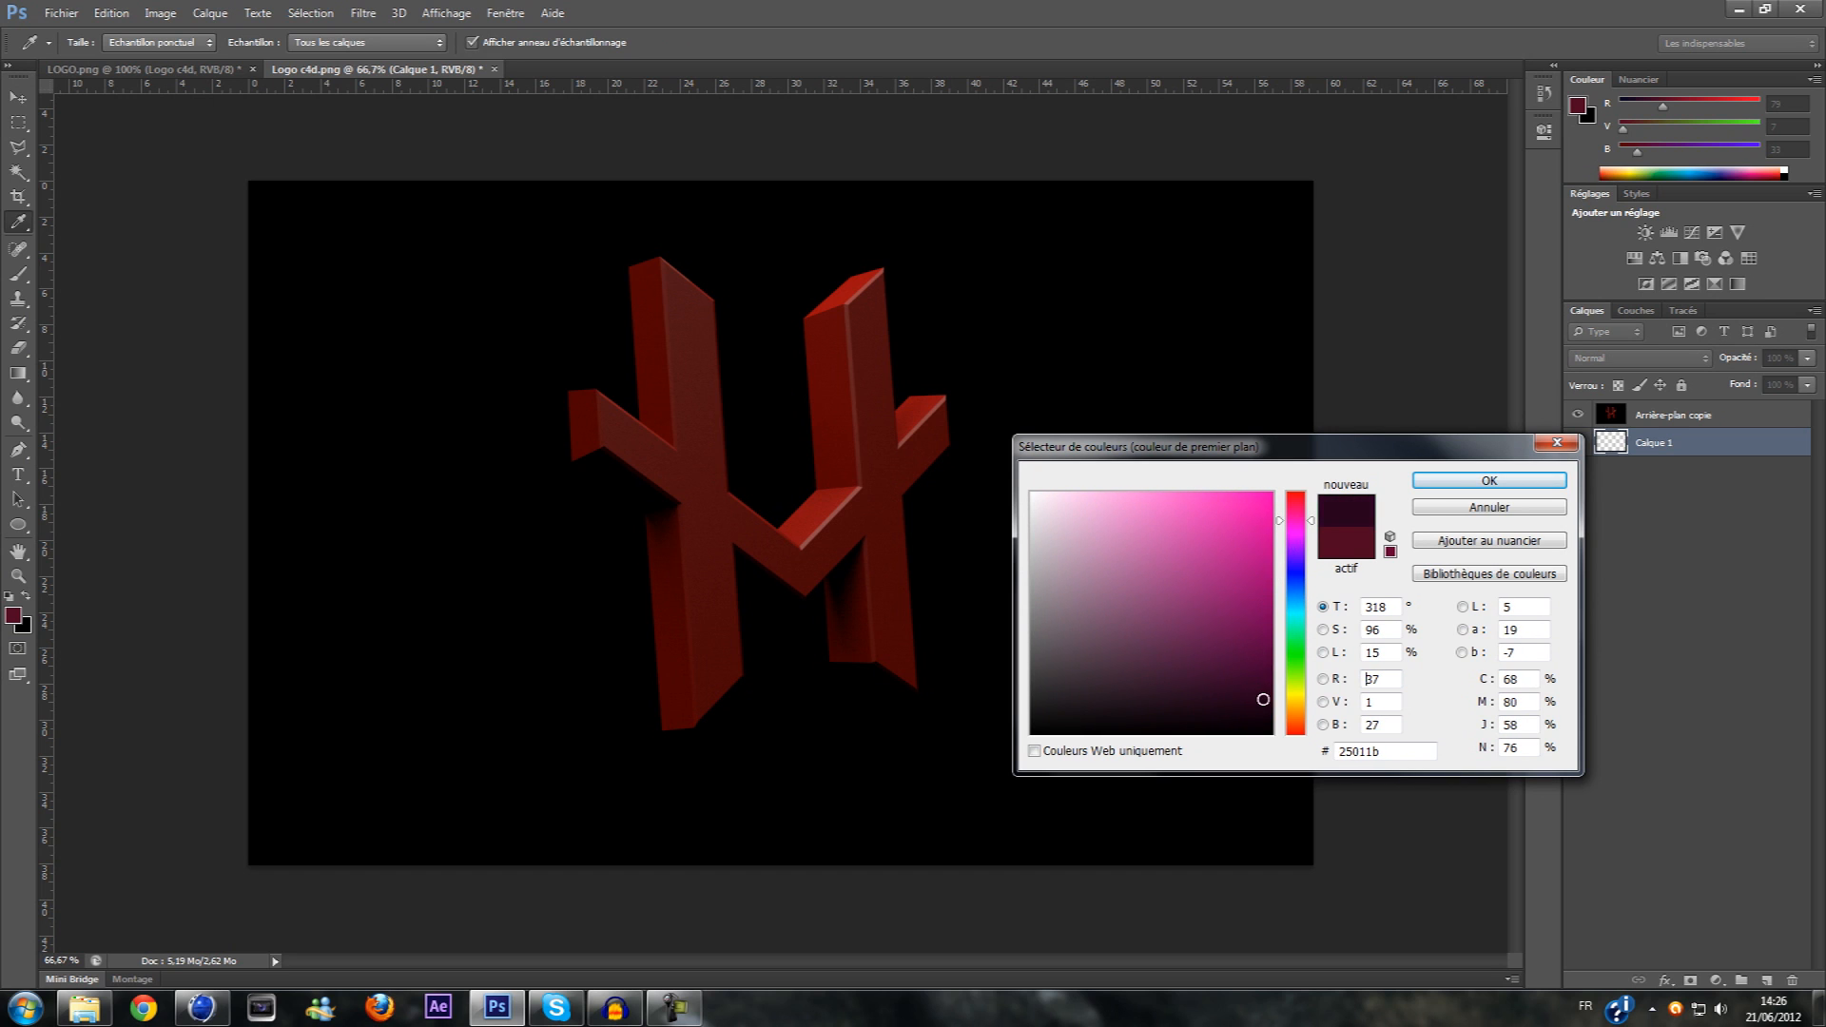
pyautogui.click(1480, 481)
pyautogui.click(18, 377)
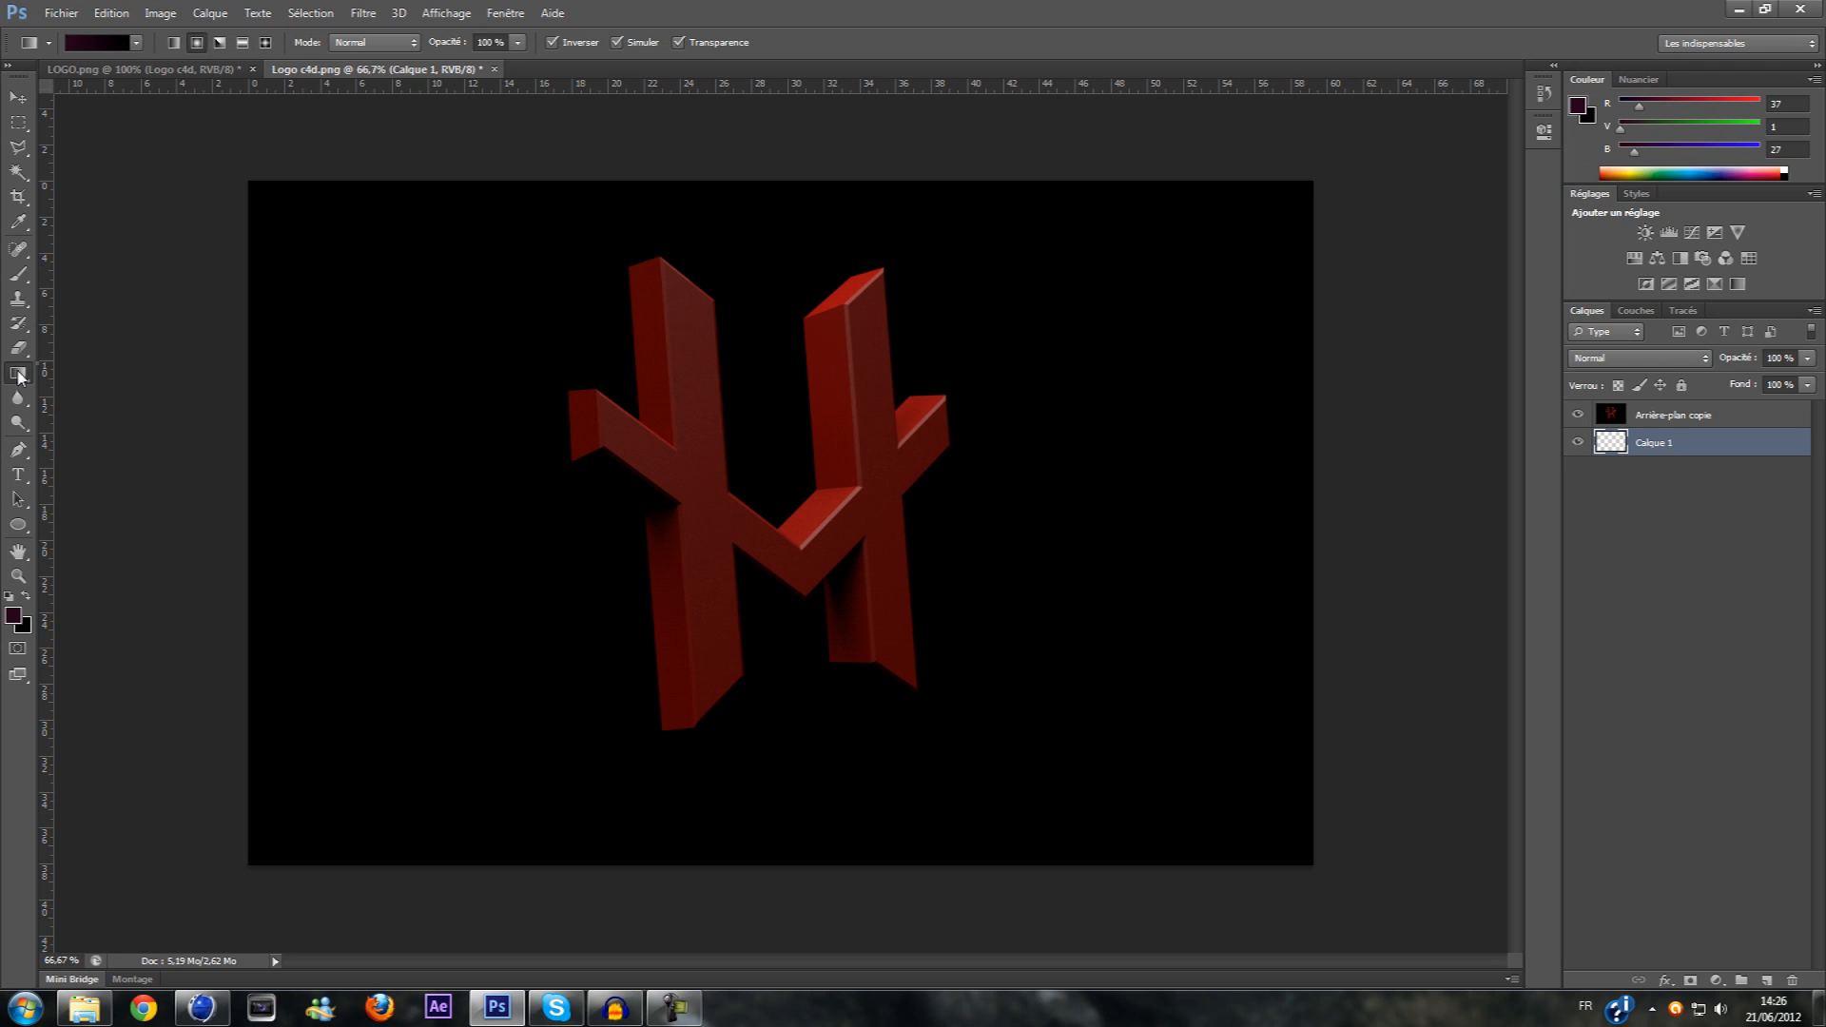
pyautogui.click(95, 391)
pyautogui.click(623, 582)
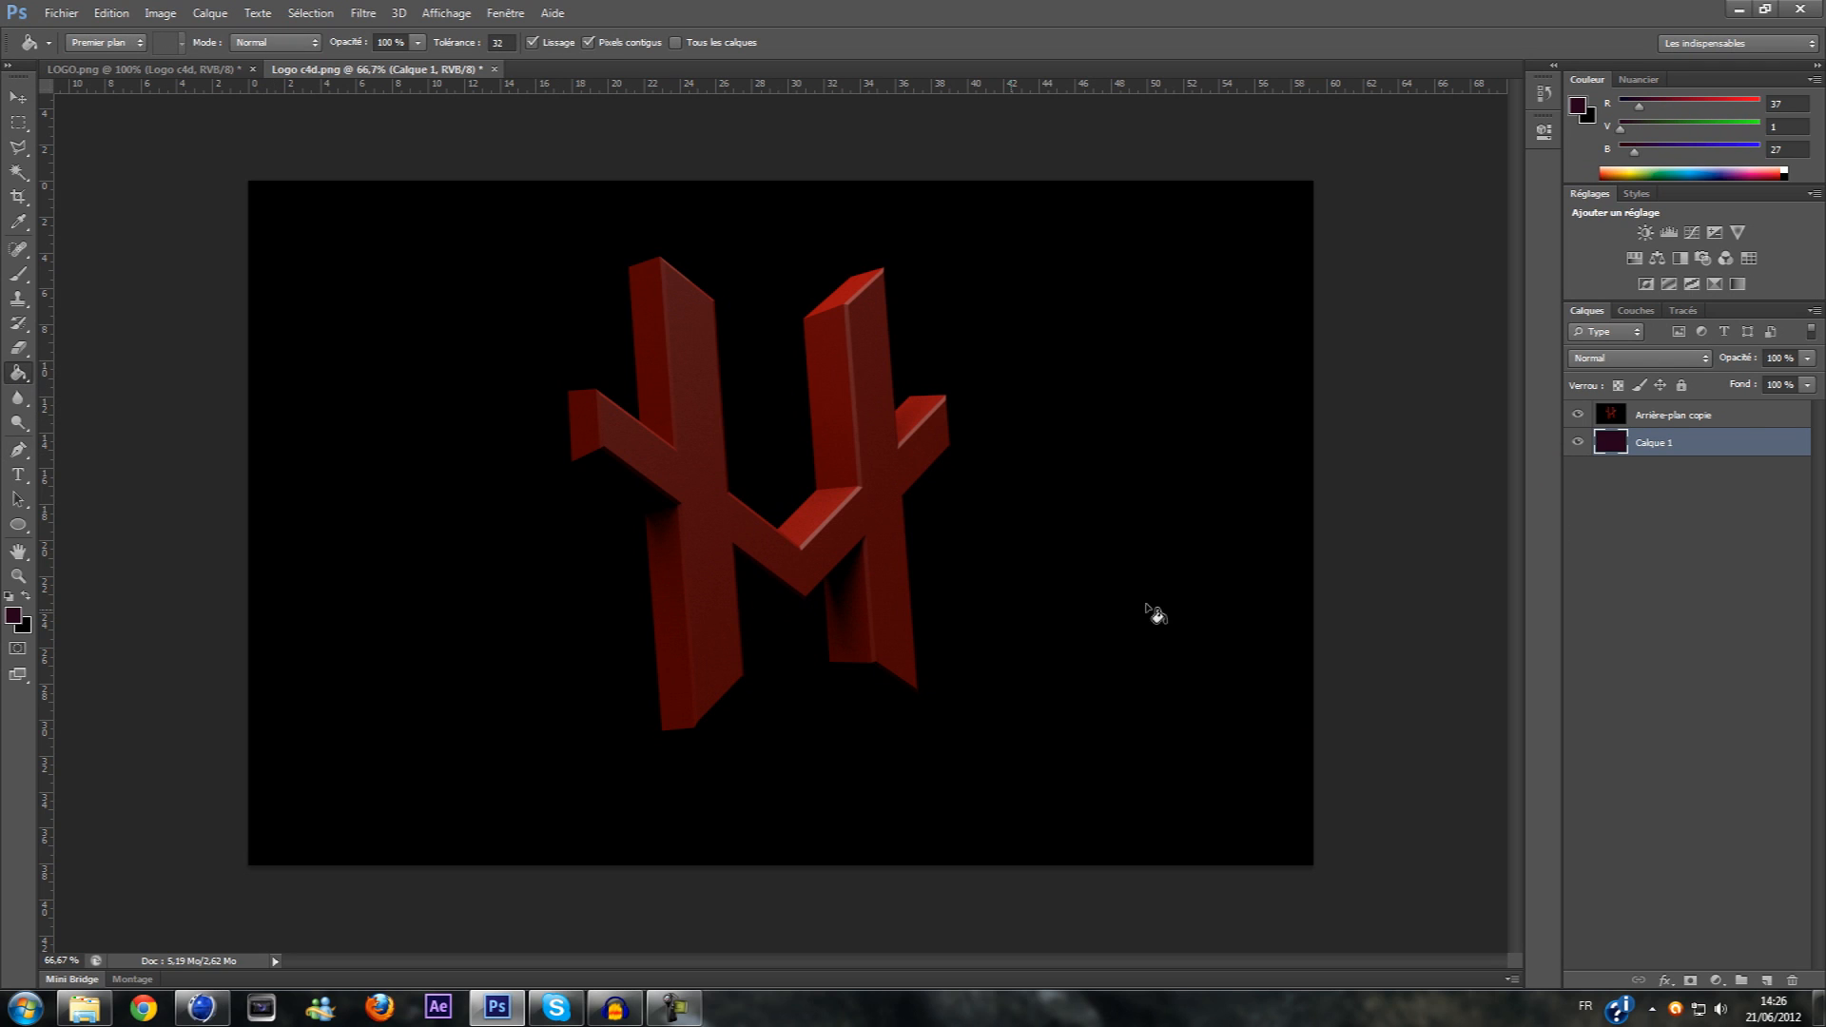
# Set the logo layer's blending mode to Superposition and toggle its visibility to compare
pyautogui.click(1750, 423)
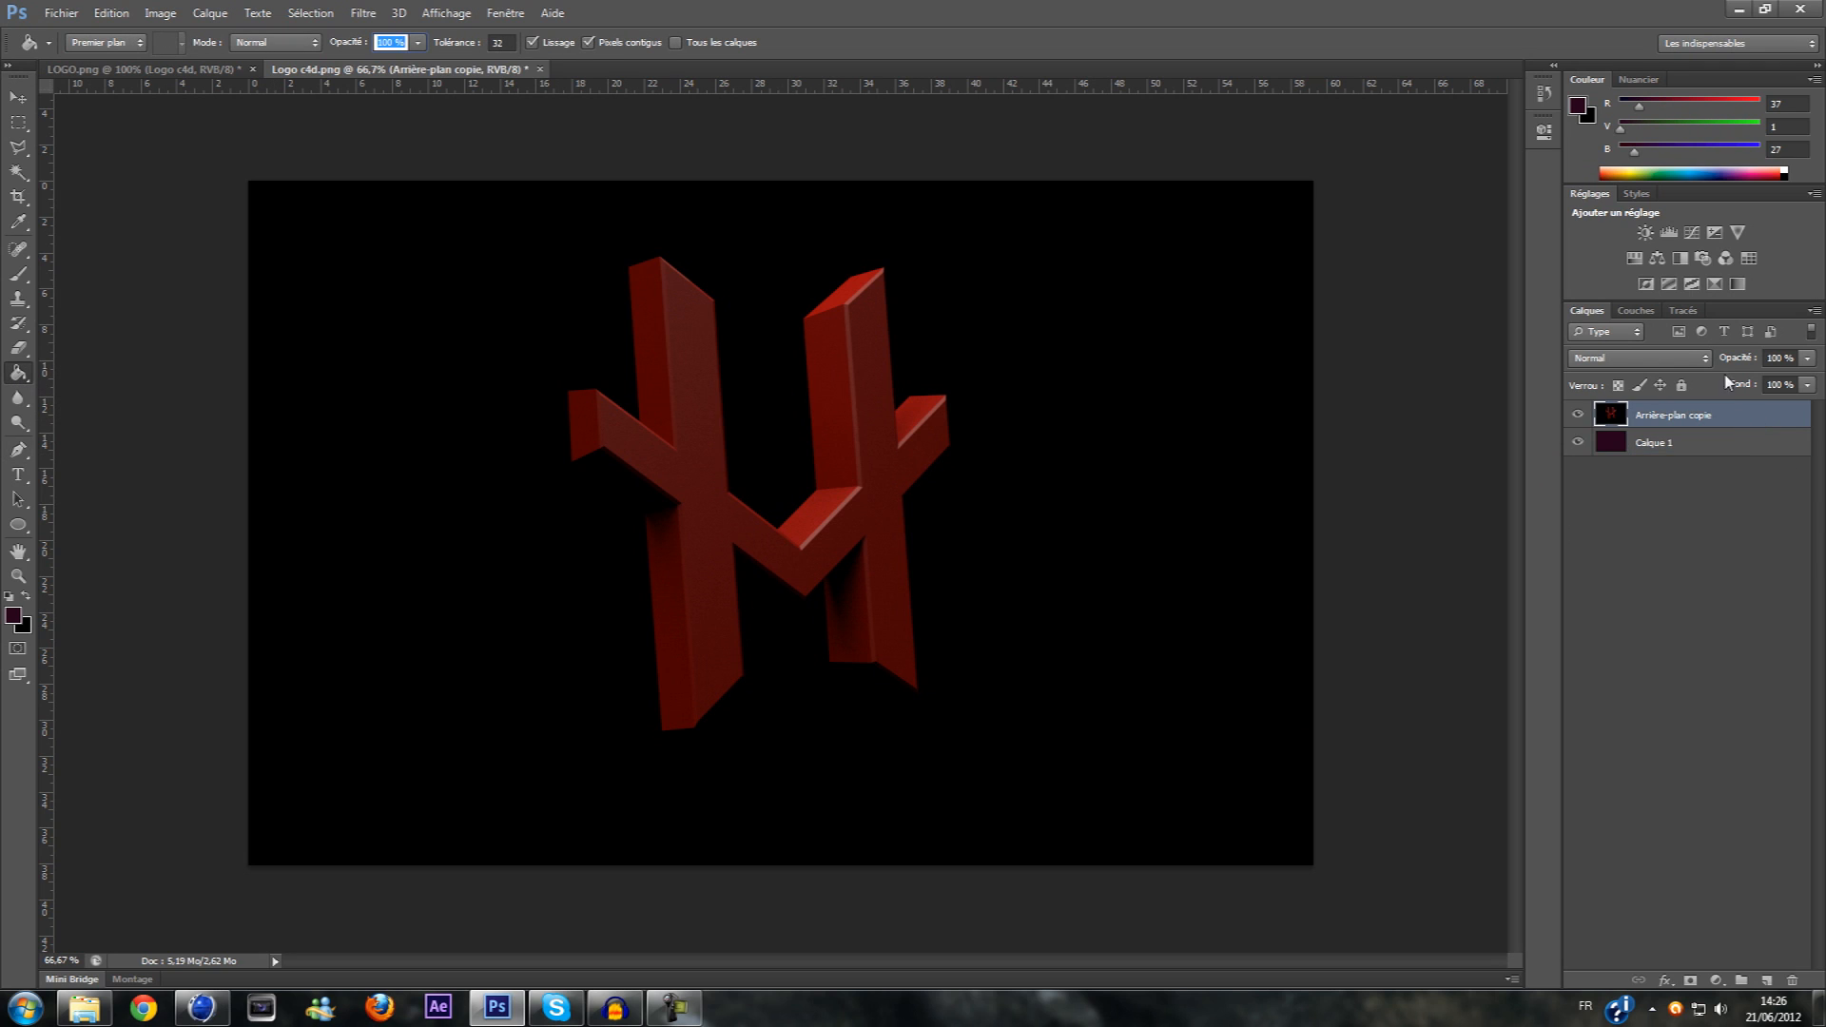
pyautogui.click(1703, 359)
pyautogui.click(1643, 529)
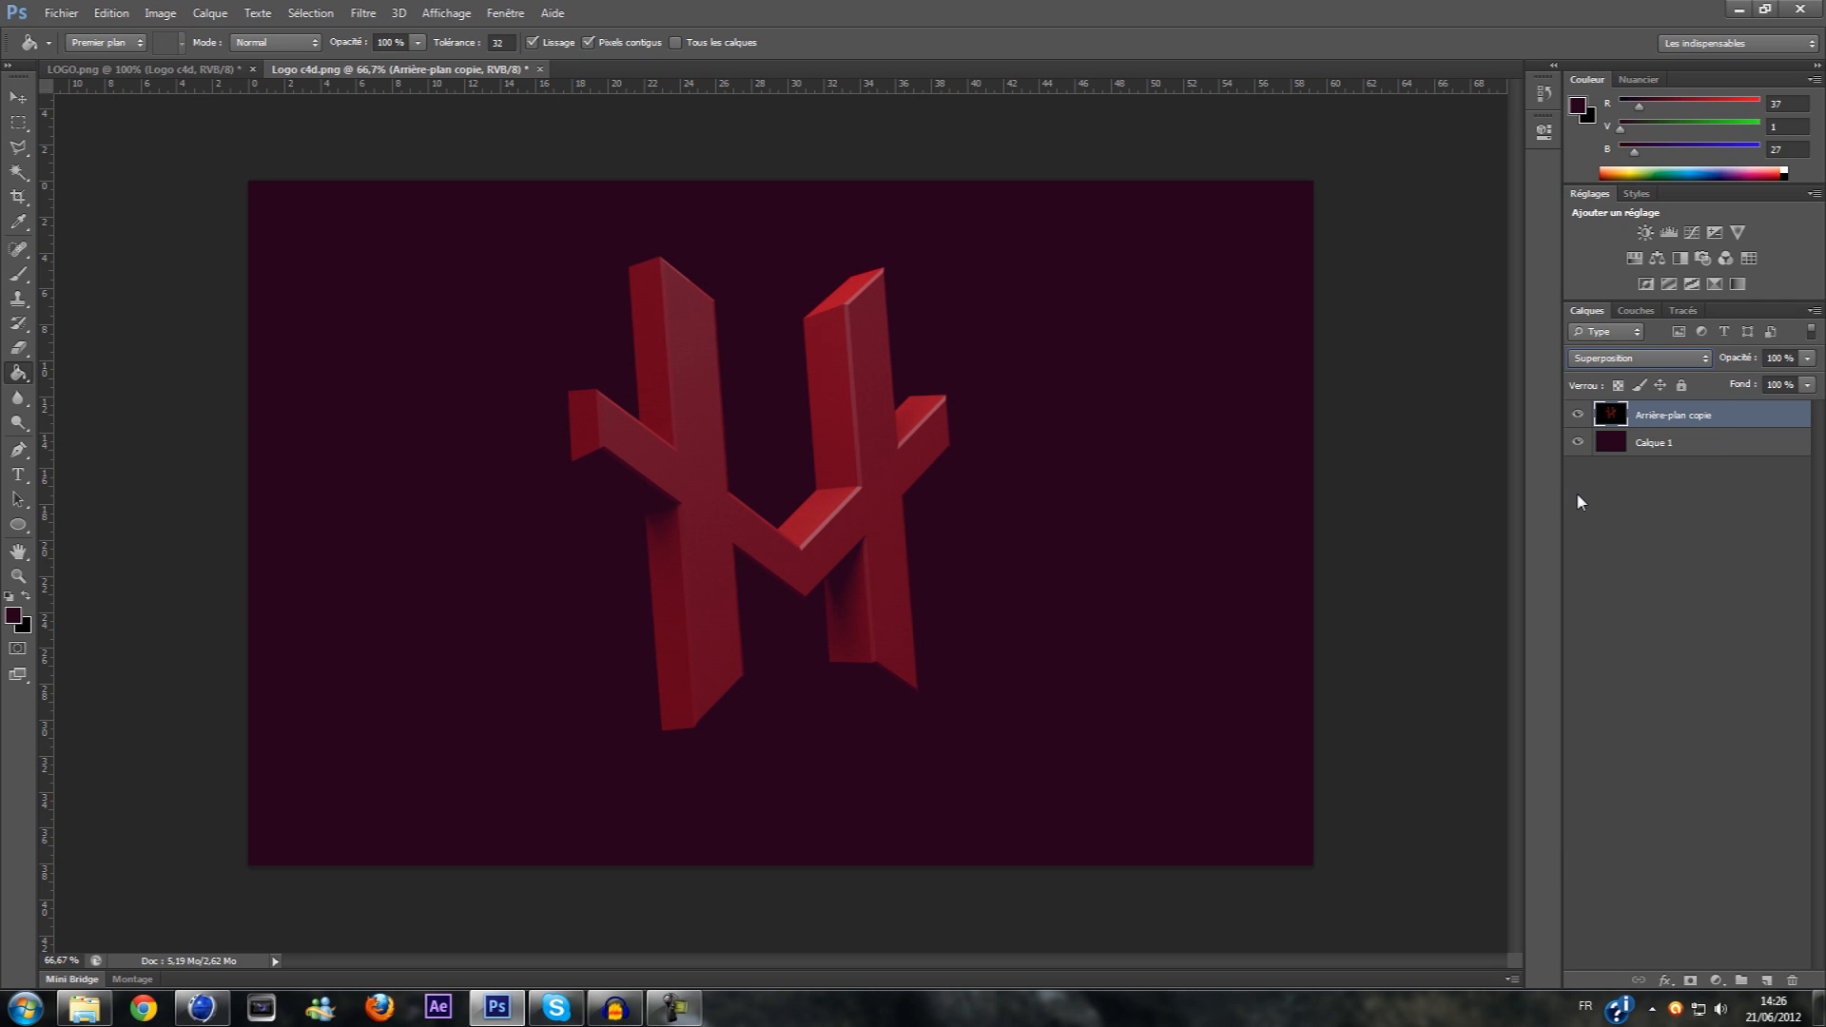
pyautogui.click(1579, 416)
pyautogui.click(1578, 416)
# Reposition the logo layer on the canvas with the Move tool
pyautogui.click(18, 97)
pyautogui.moveTo(740, 543)
pyautogui.mouseDown()
pyautogui.moveTo(780, 583)
pyautogui.moveTo(680, 520)
pyautogui.moveTo(786, 523)
pyautogui.moveTo(711, 512)
pyautogui.mouseUp()
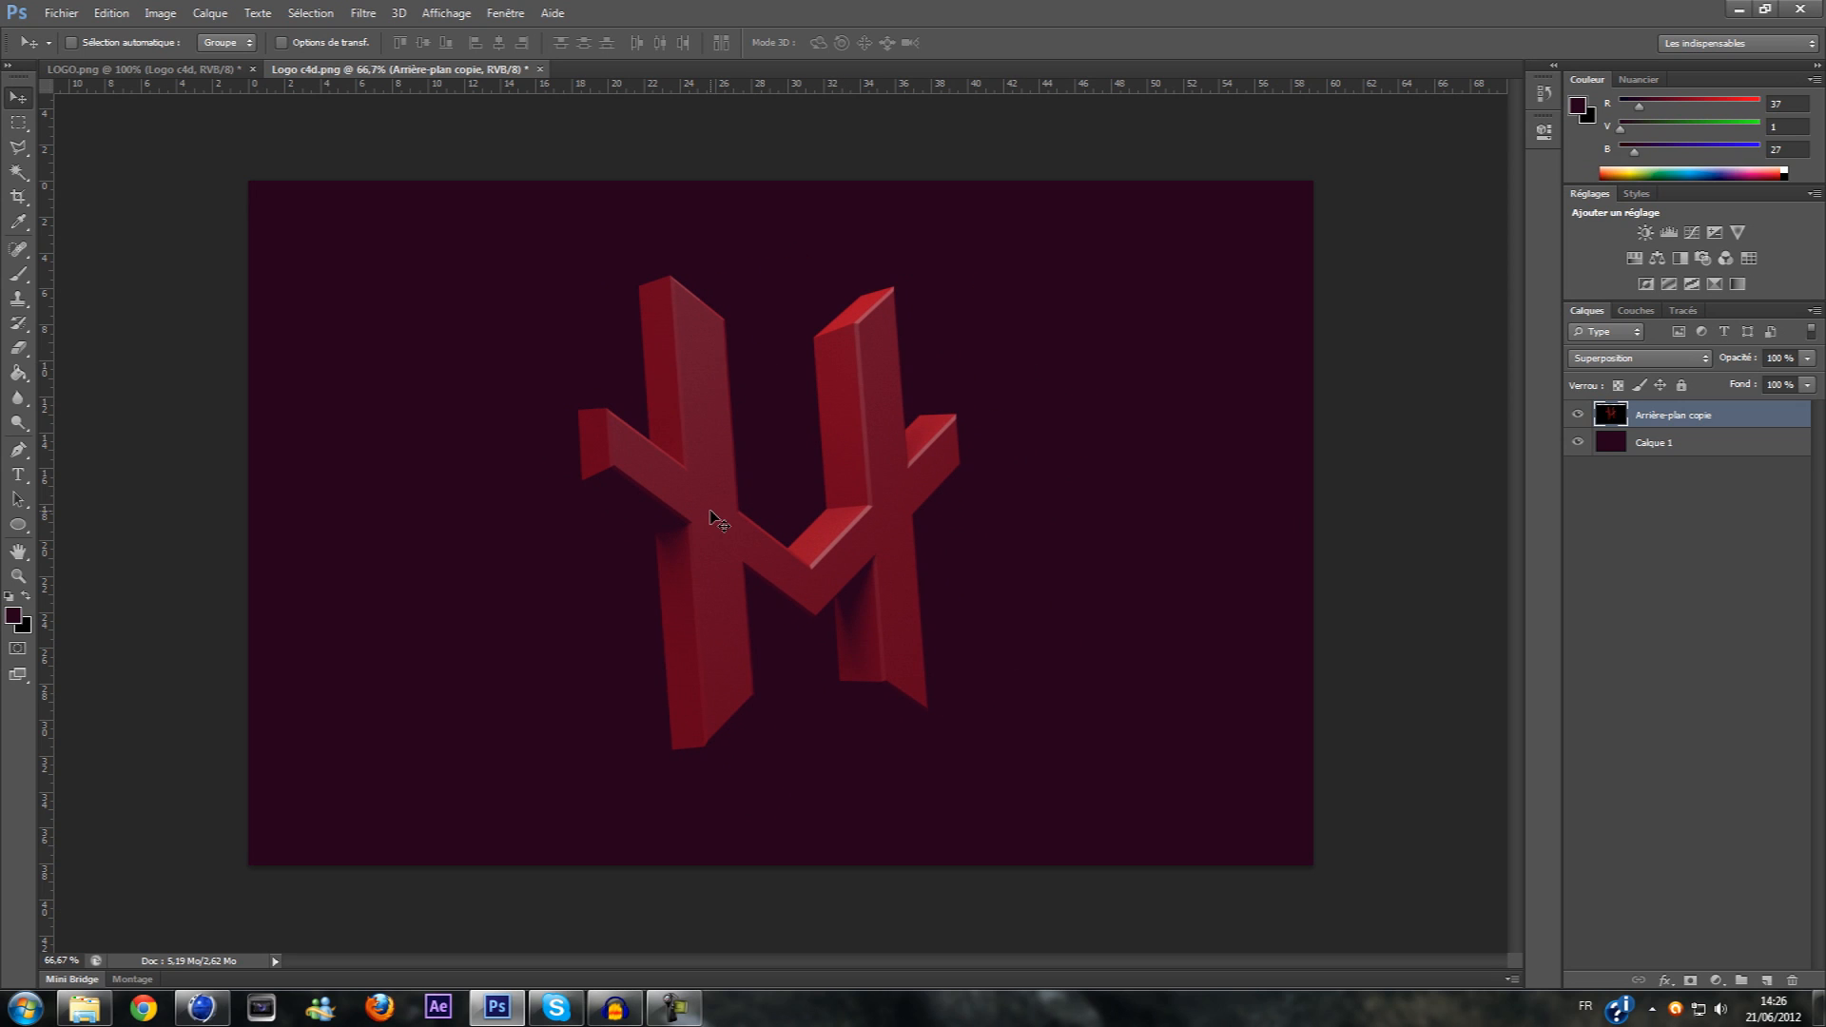
pyautogui.moveTo(829, 544); pyautogui.dragTo(779, 543)
# Place the Bricks_Close texture from the Documents folder Pack GFX > Texture into the logo document
pyautogui.click(84, 1007)
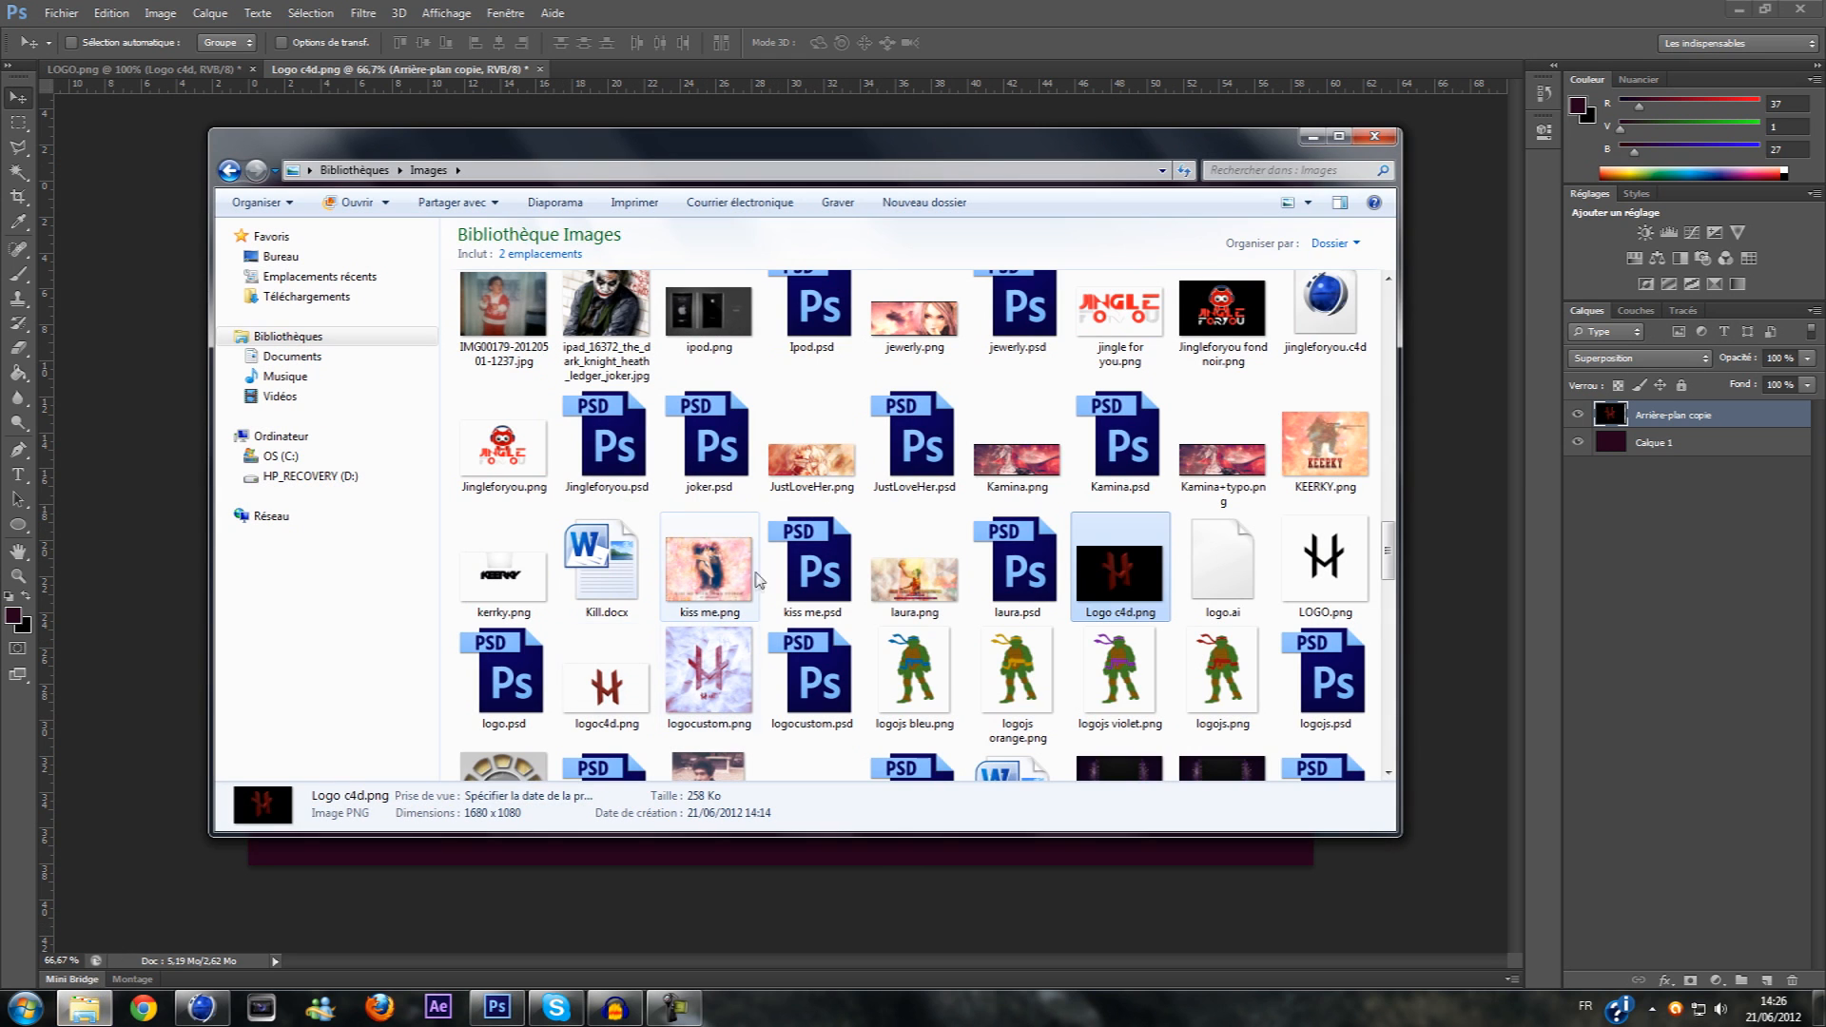
pyautogui.click(292, 356)
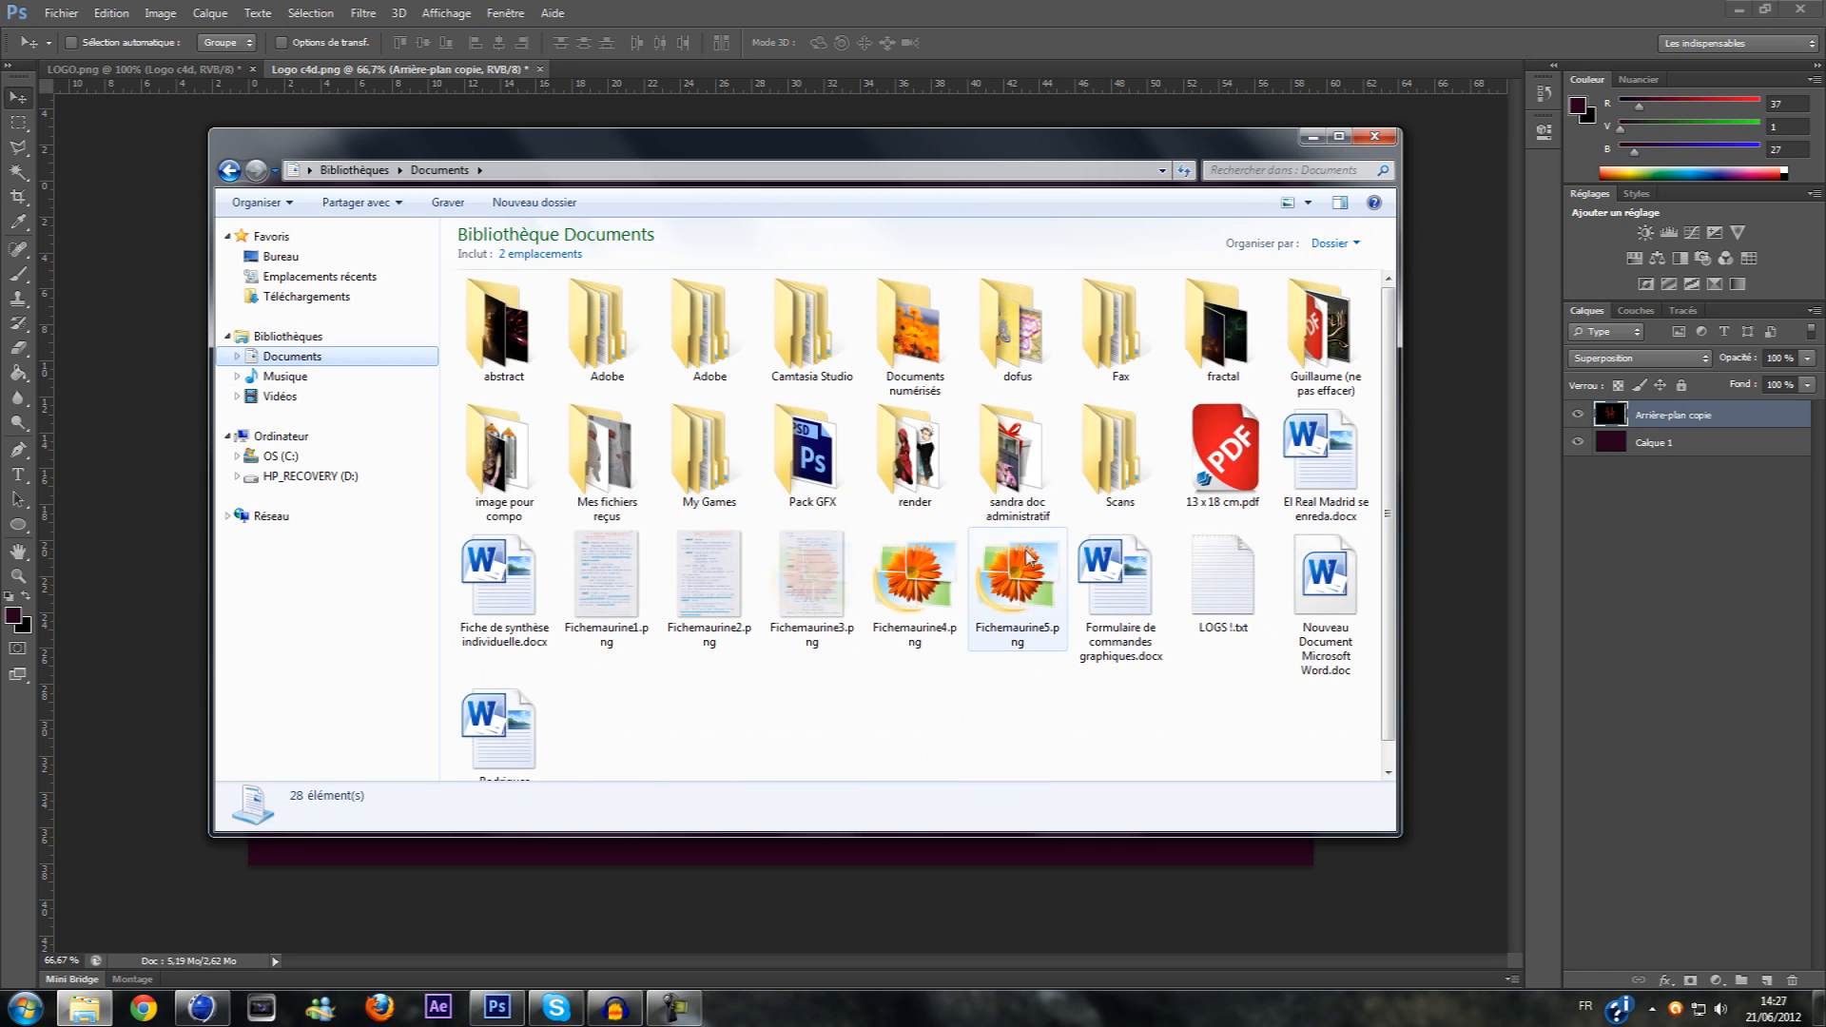
pyautogui.doubleClick(813, 457)
pyautogui.doubleClick(607, 570)
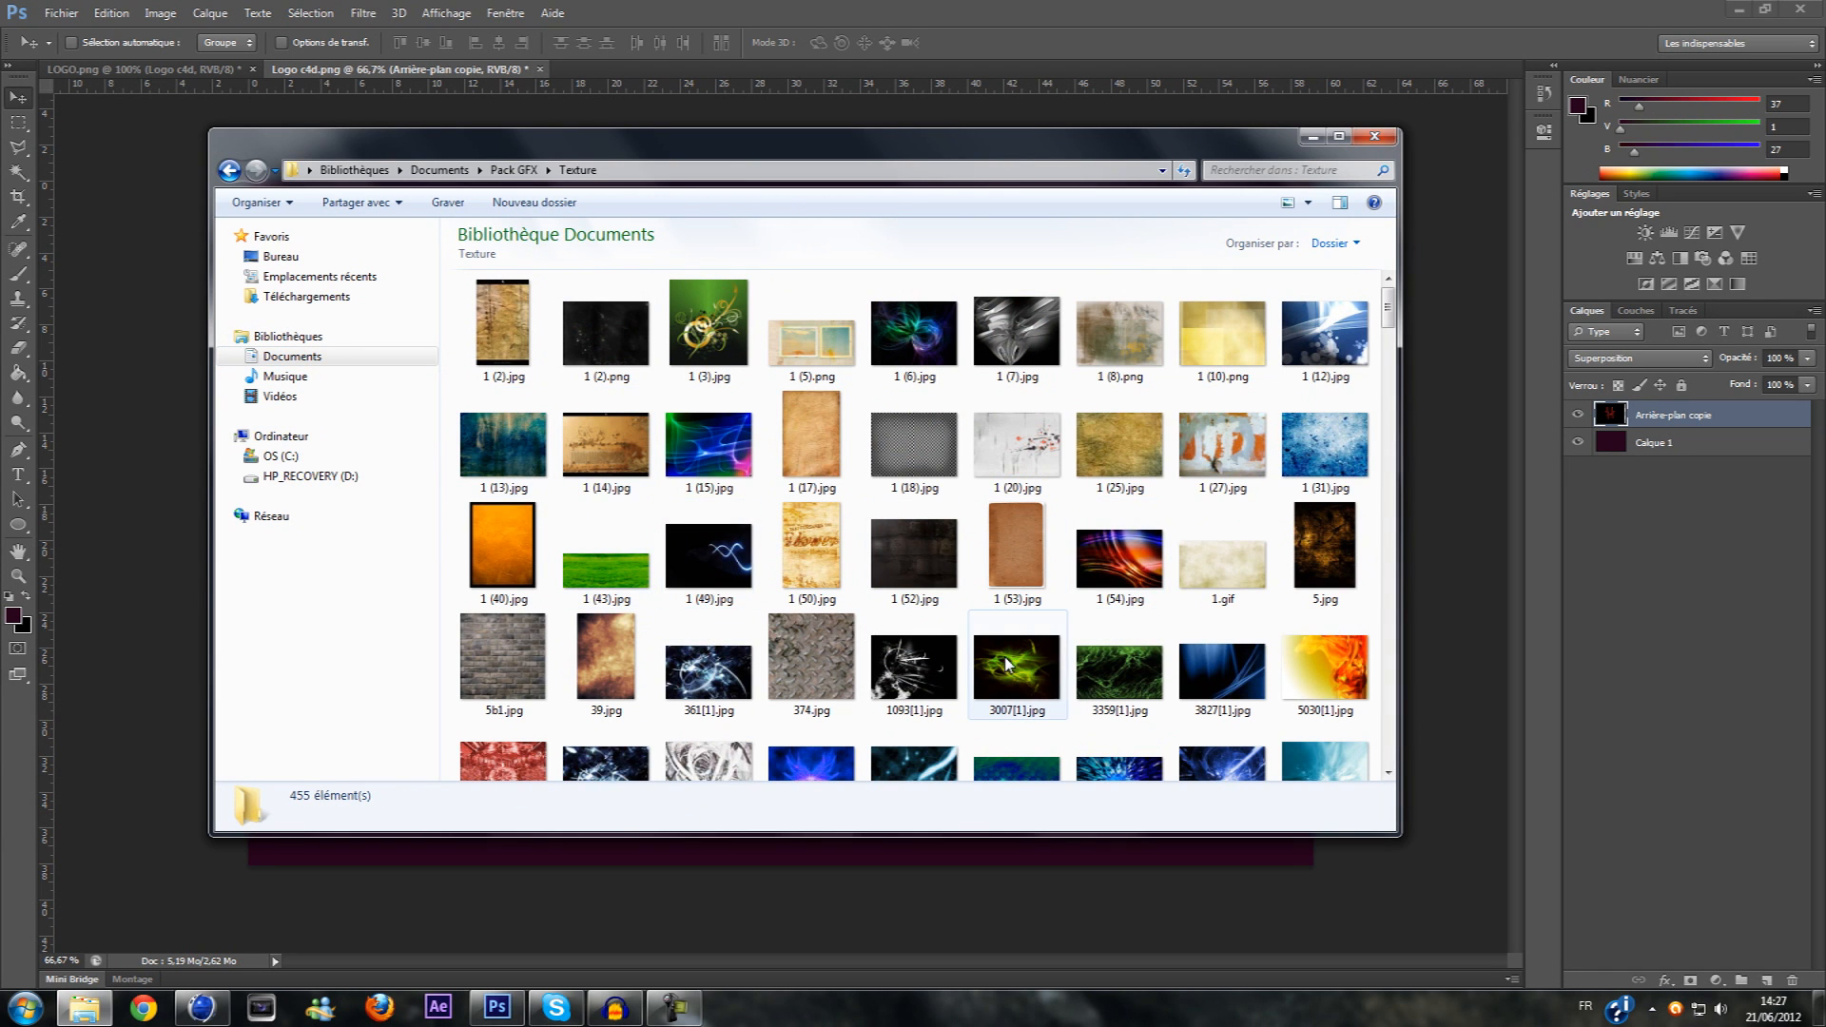
pyautogui.moveTo(1388, 329); pyautogui.dragTo(1398, 500)
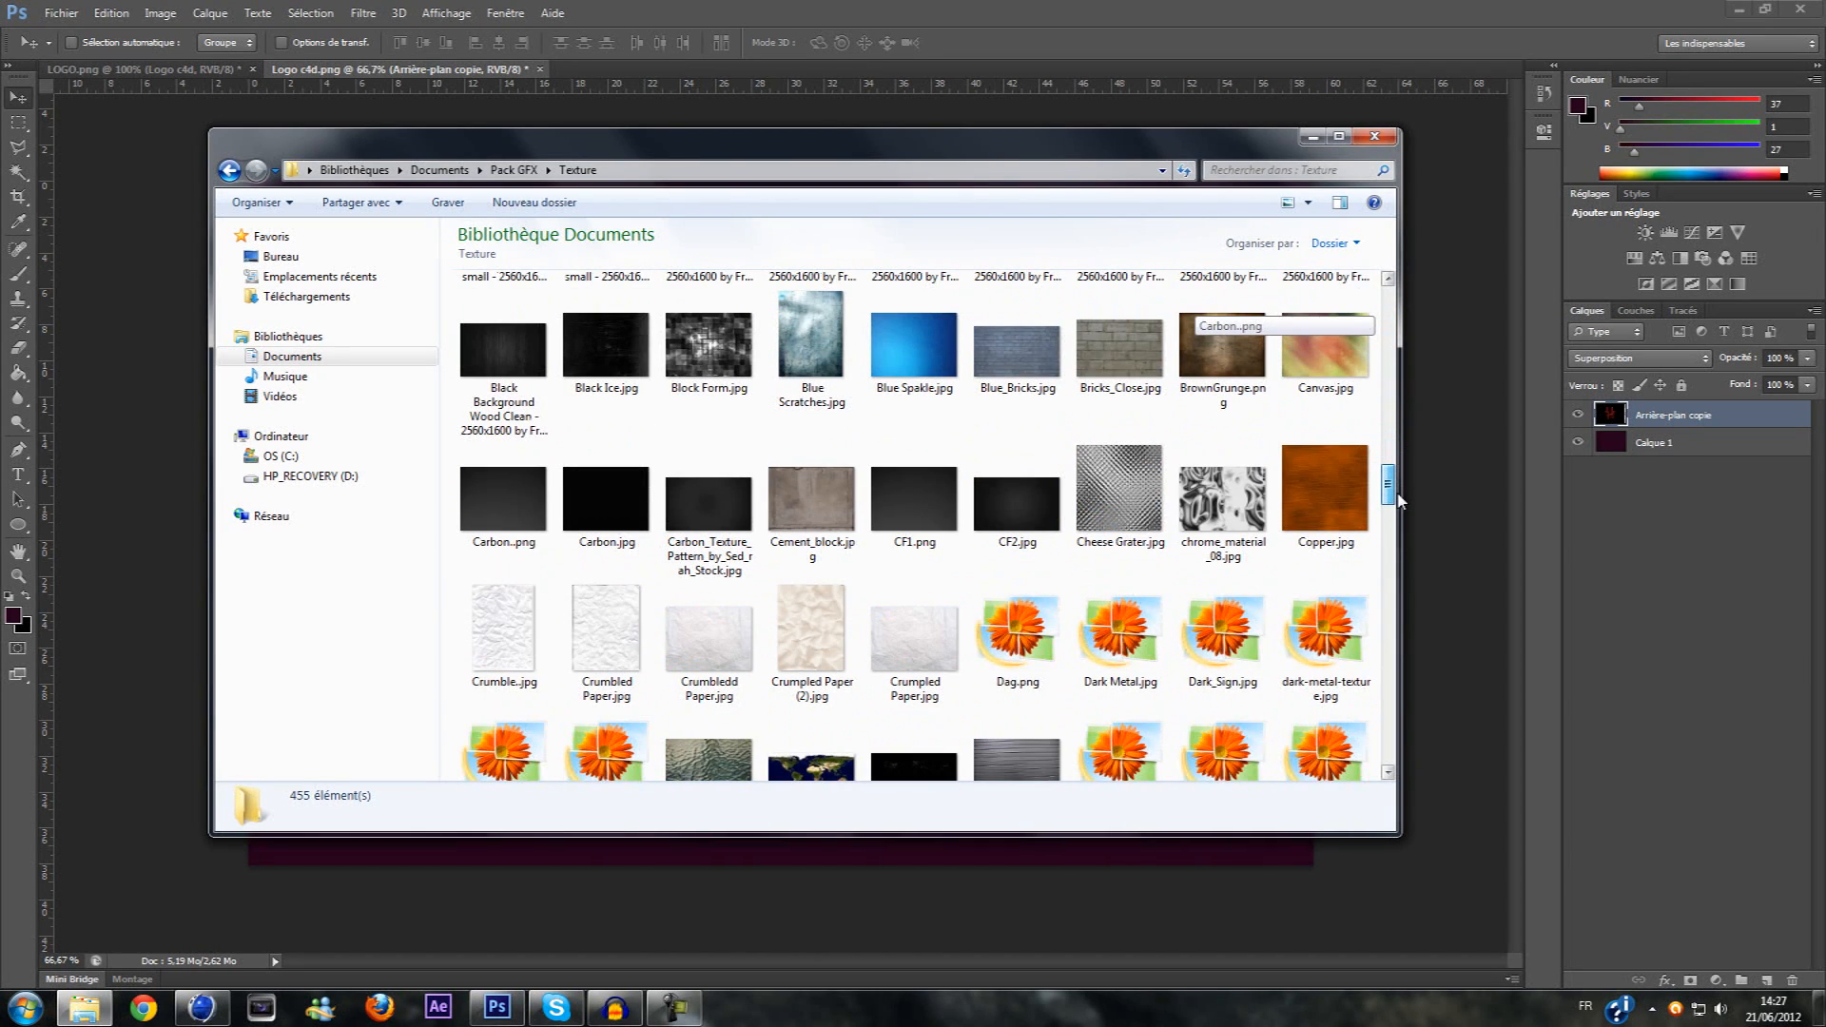
pyautogui.moveTo(1122, 352); pyautogui.dragTo(1435, 606)
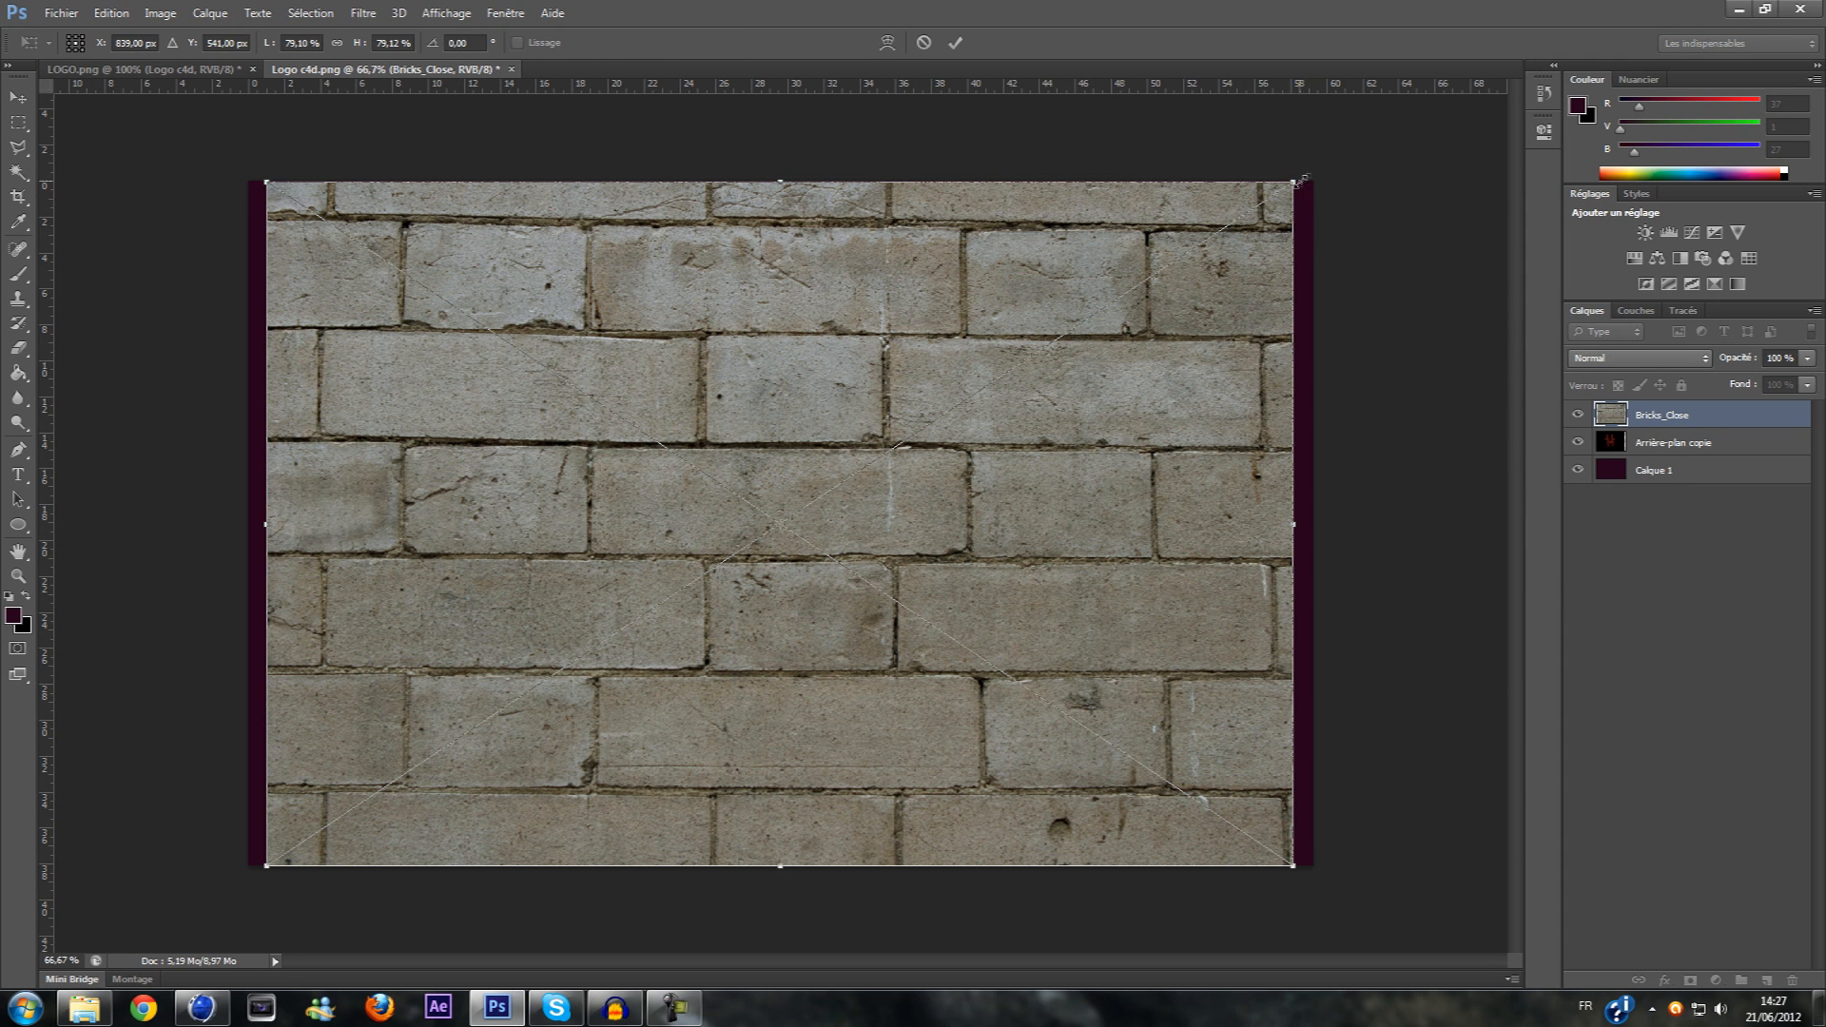
# Enlarge the placed brick texture to about 88% and position it to cover the whole canvas
pyautogui.keyDown('shift'); pyautogui.moveTo(1301, 179); pyautogui.dragTo(1405, 106); pyautogui.keyUp('shift')
pyautogui.moveTo(1228, 337); pyautogui.dragTo(1202, 361)
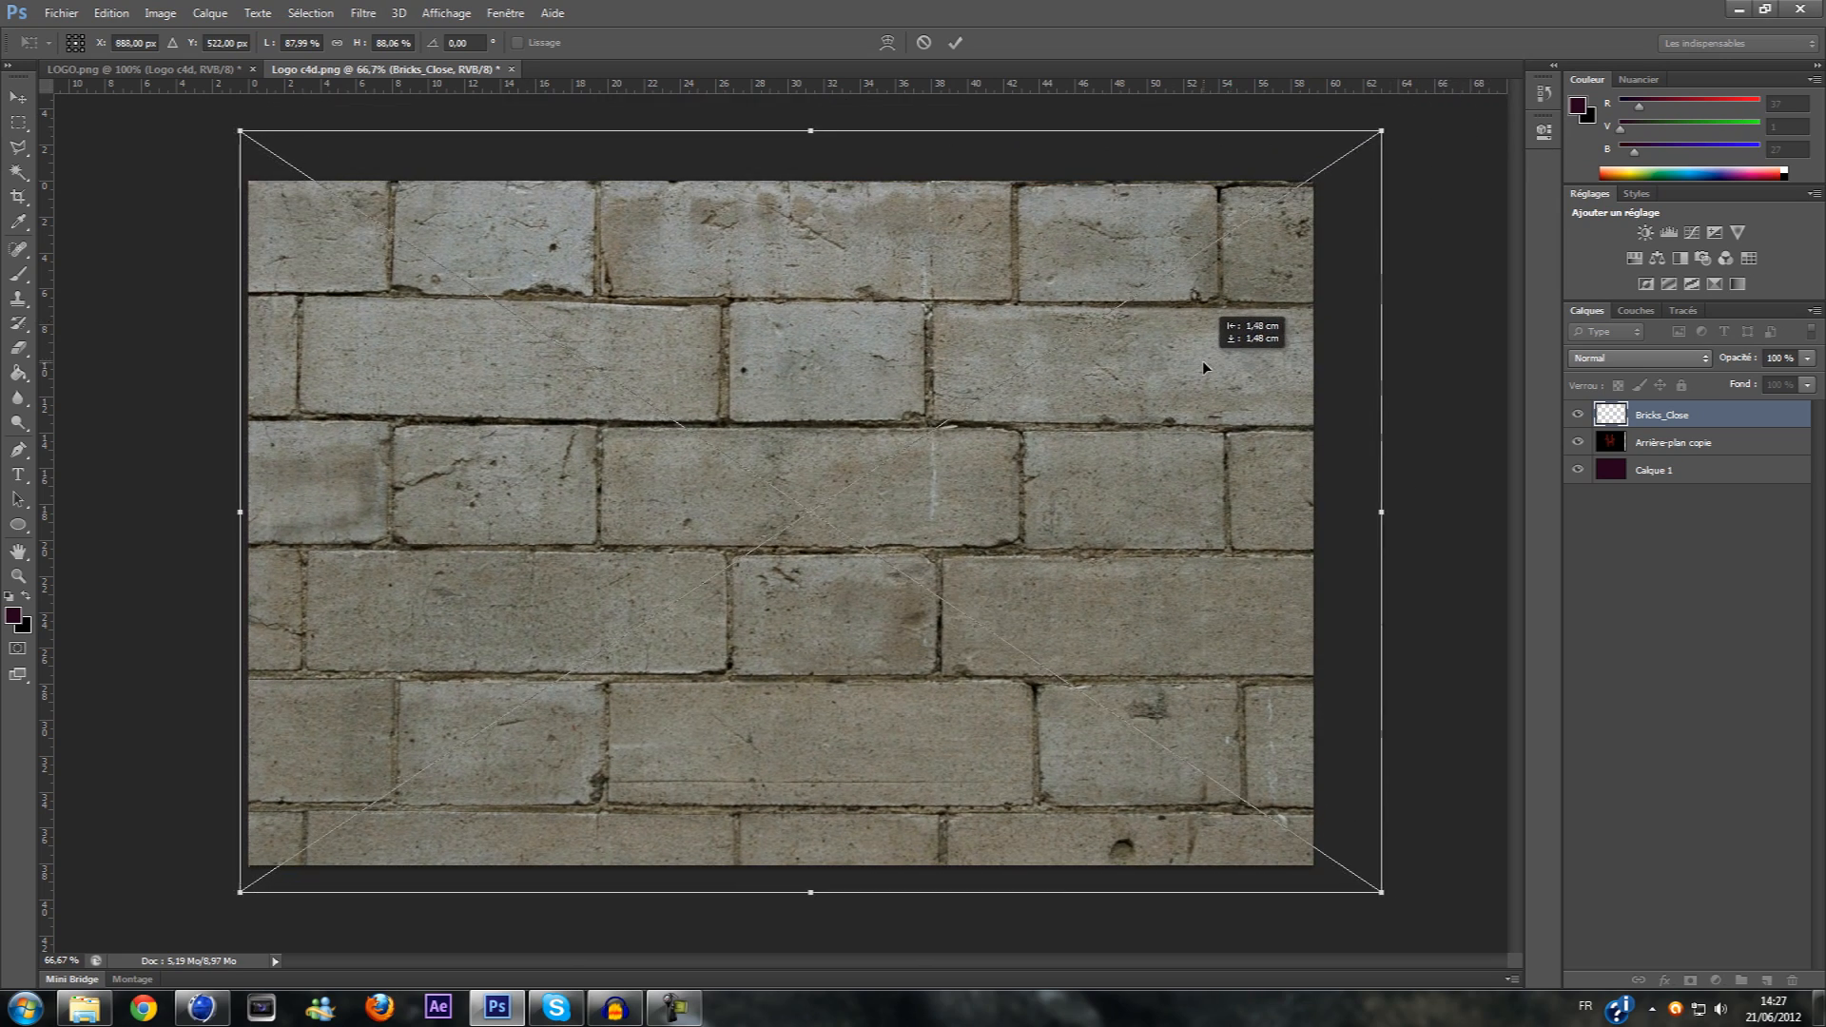
pyautogui.press('Return')
# Stack the brick texture directly beneath the logo layer and apply the Superposition blending mode to the logo layer
pyautogui.moveTo(1753, 425)
pyautogui.mouseDown()
pyautogui.moveTo(1743, 516)
pyautogui.moveTo(1729, 452)
pyautogui.mouseUp()
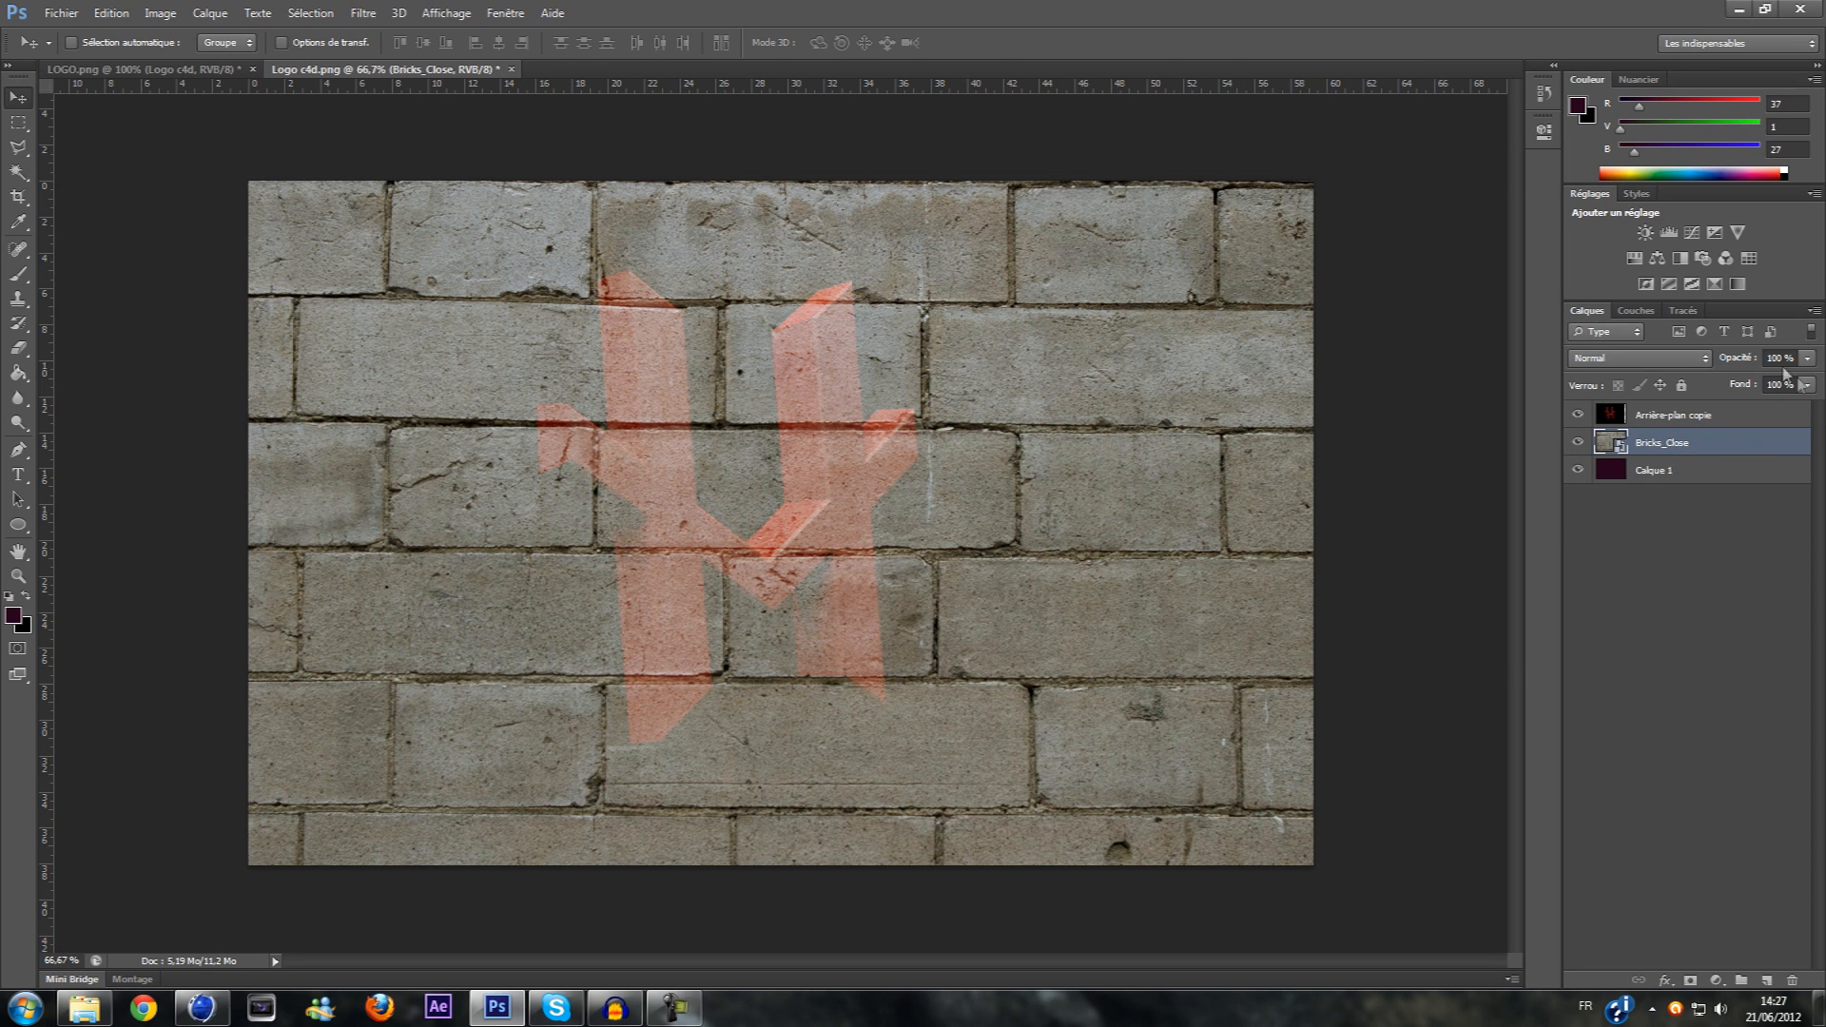
pyautogui.click(1748, 415)
pyautogui.click(1637, 358)
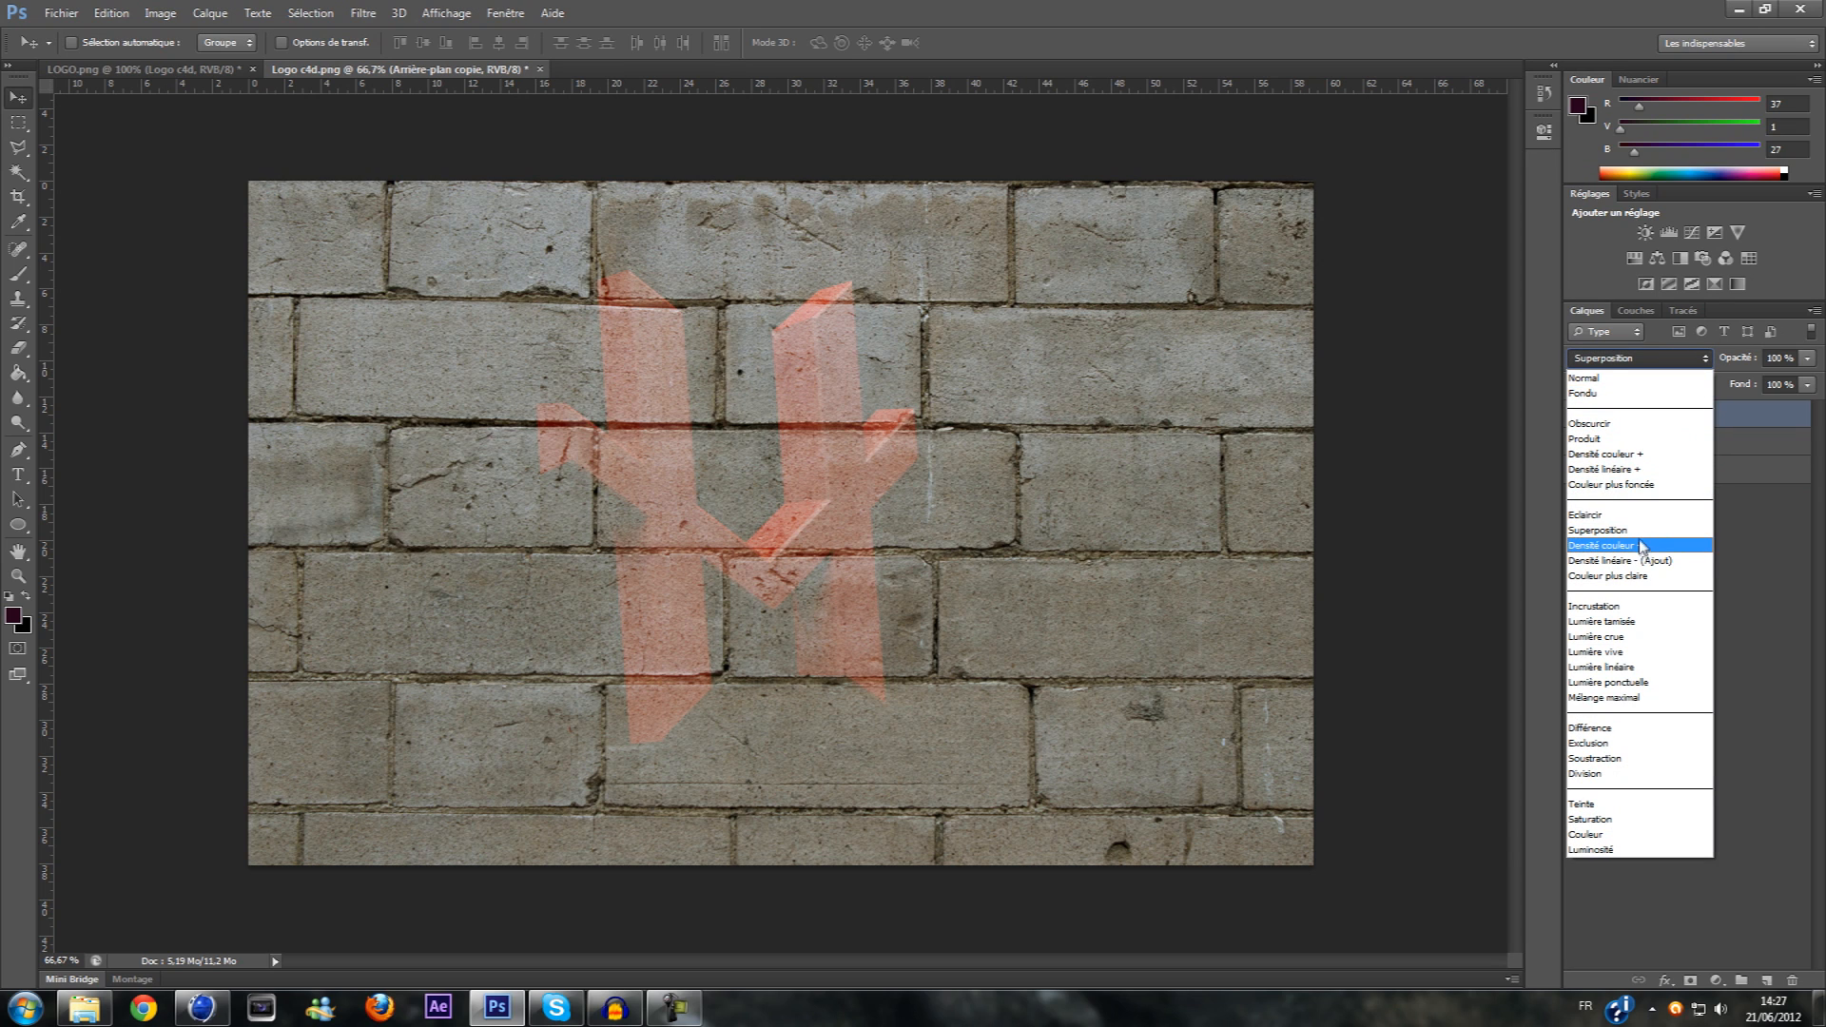
pyautogui.click(1636, 530)
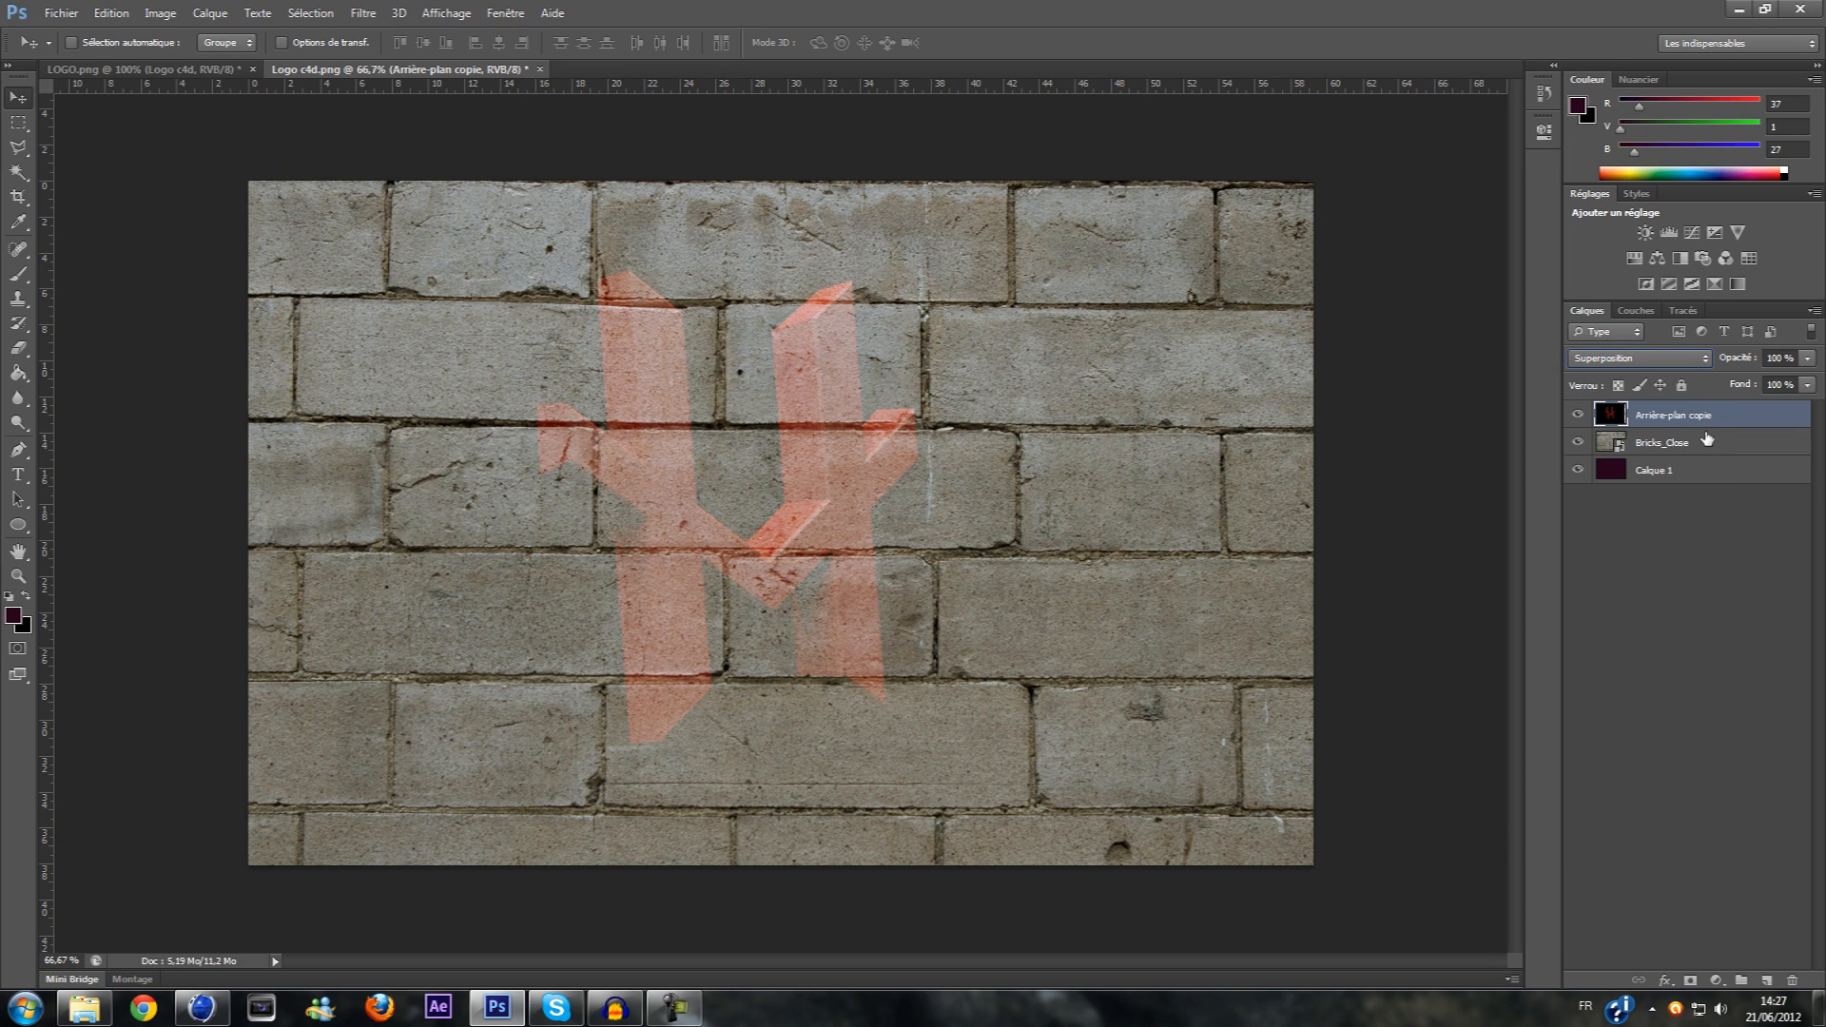
# Delete the Bricks_Close layer and move the logo layer closer to the centre of the purple canvas
pyautogui.click(1708, 441)
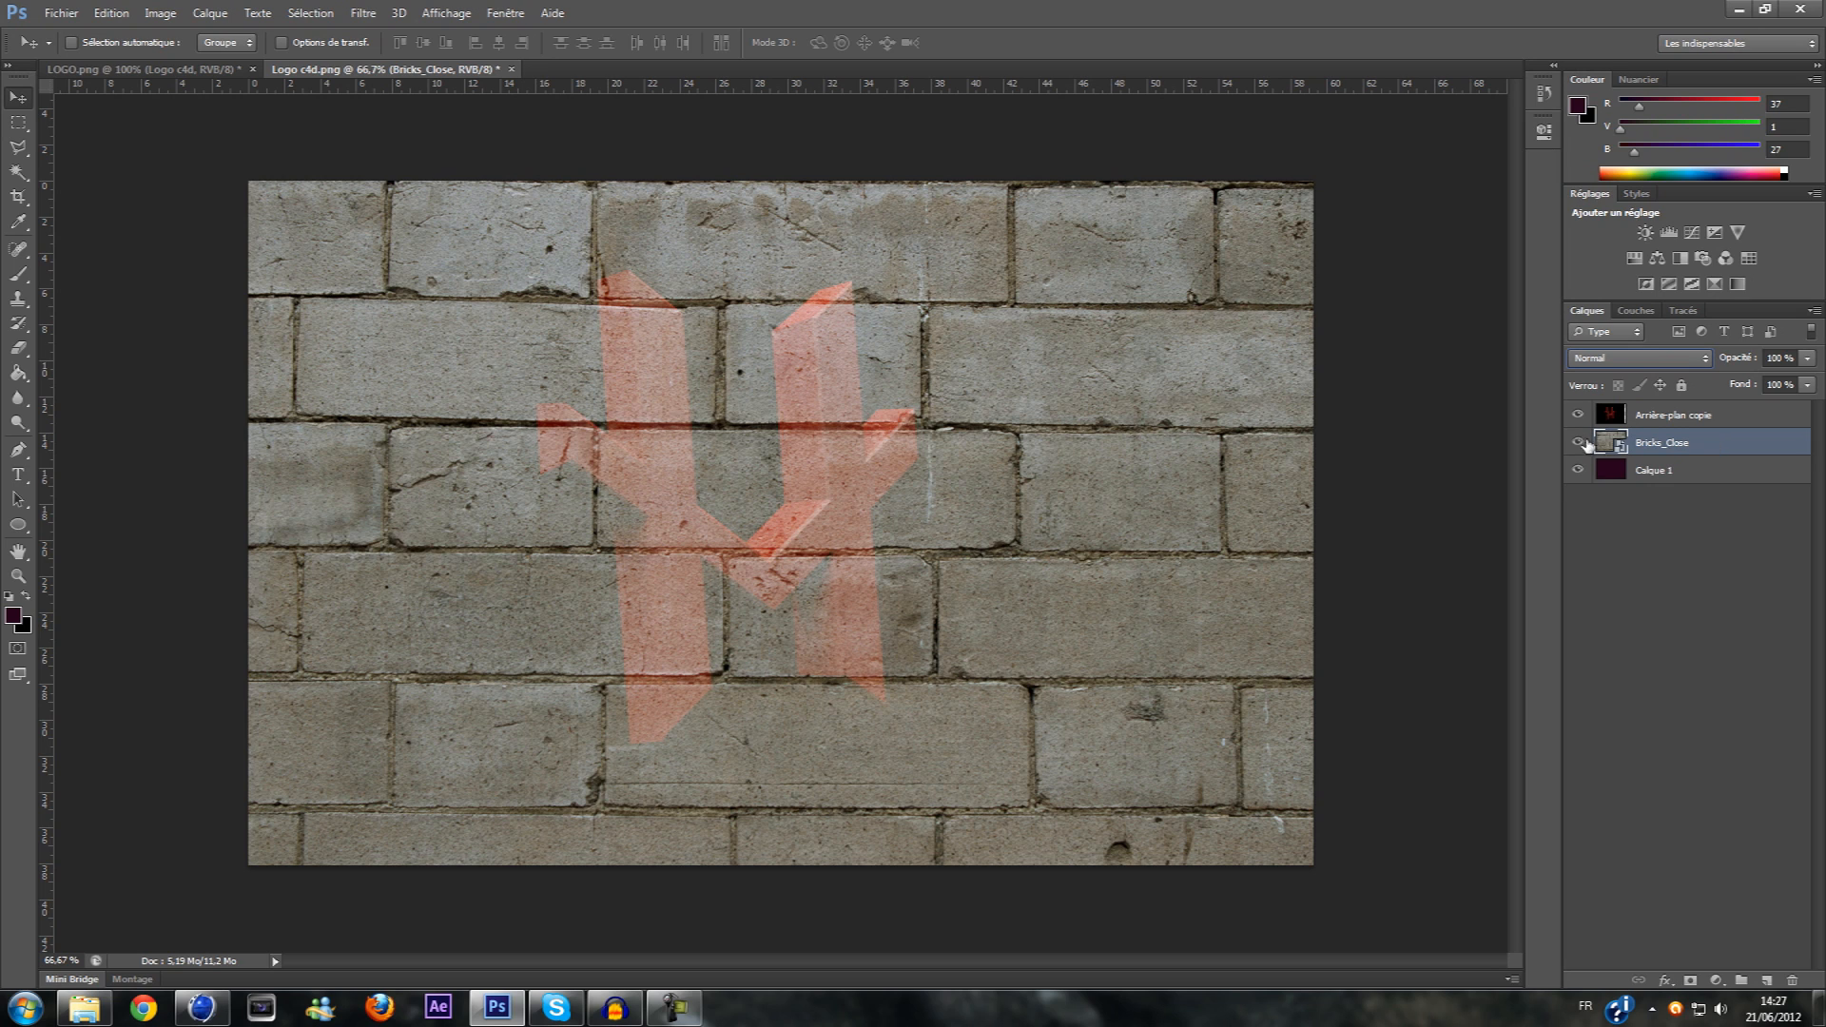
pyautogui.press('Delete')
pyautogui.moveTo(768, 481)
pyautogui.mouseDown()
pyautogui.moveTo(875, 459)
pyautogui.moveTo(796, 518)
pyautogui.moveTo(744, 514)
pyautogui.moveTo(763, 484)
pyautogui.moveTo(758, 503)
pyautogui.mouseUp()
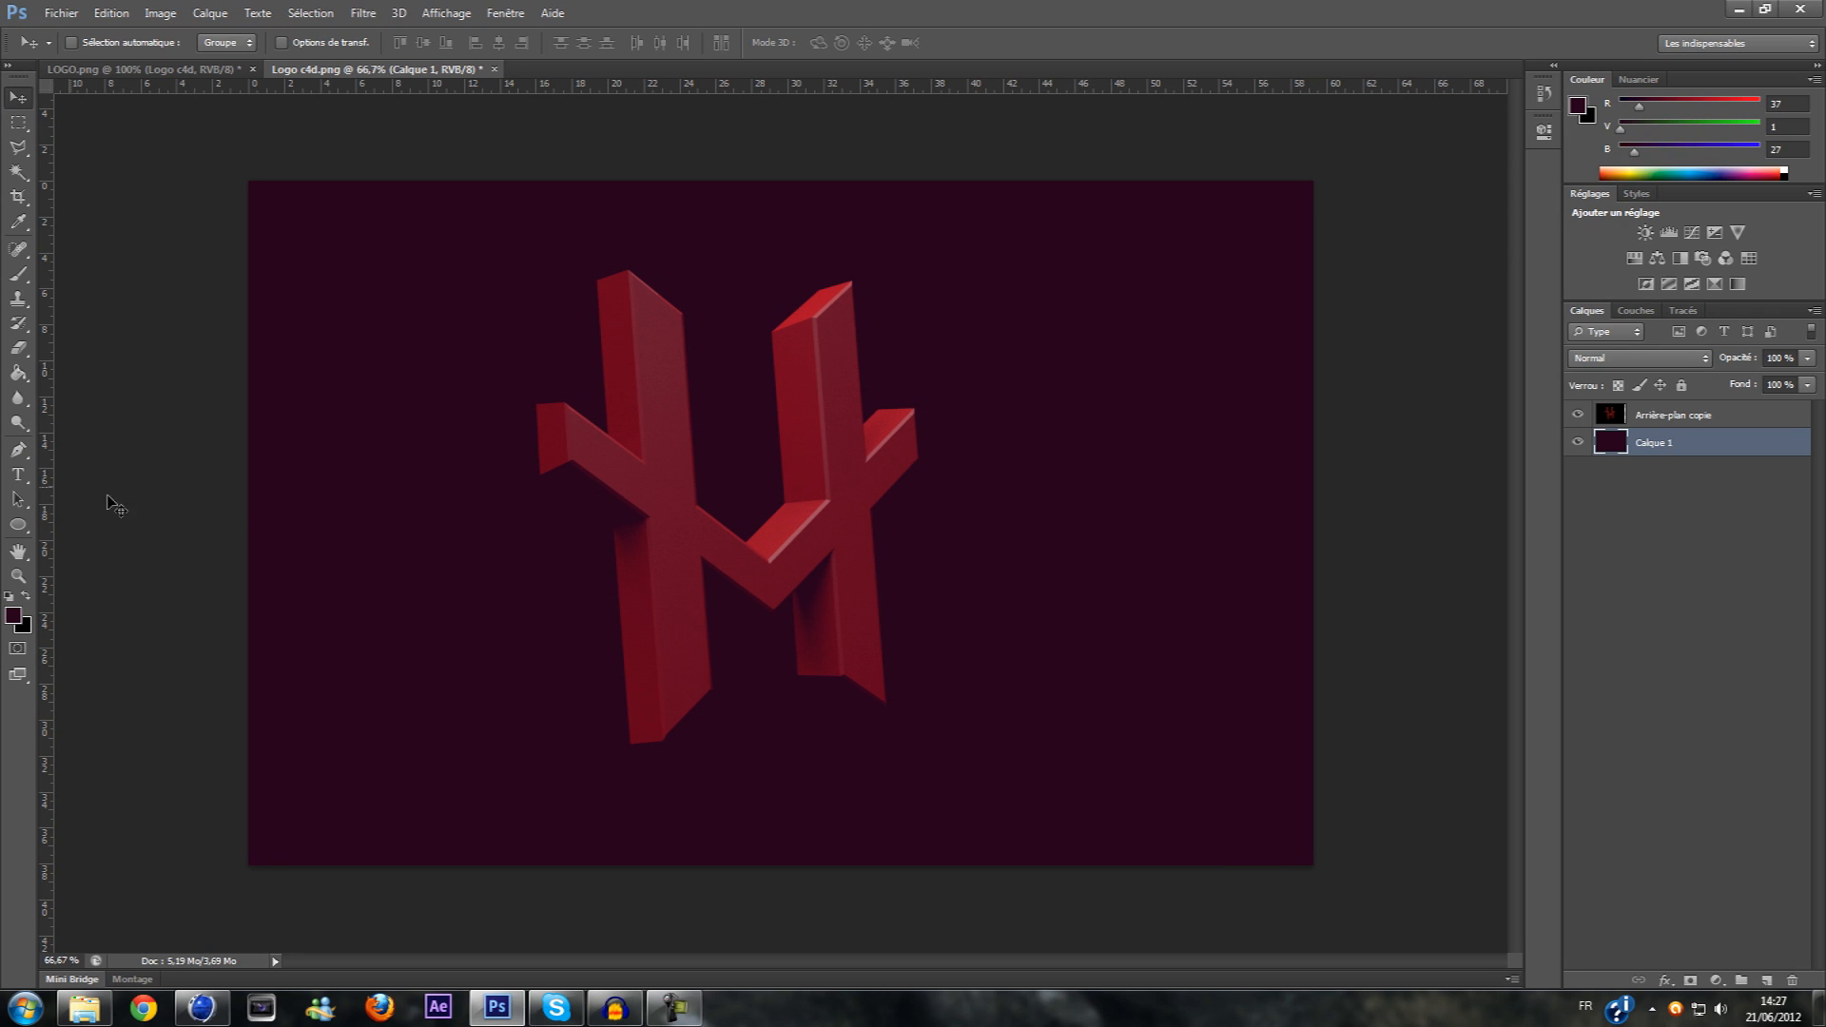
pyautogui.click(1712, 414)
pyautogui.moveTo(719, 537); pyautogui.dragTo(780, 546)
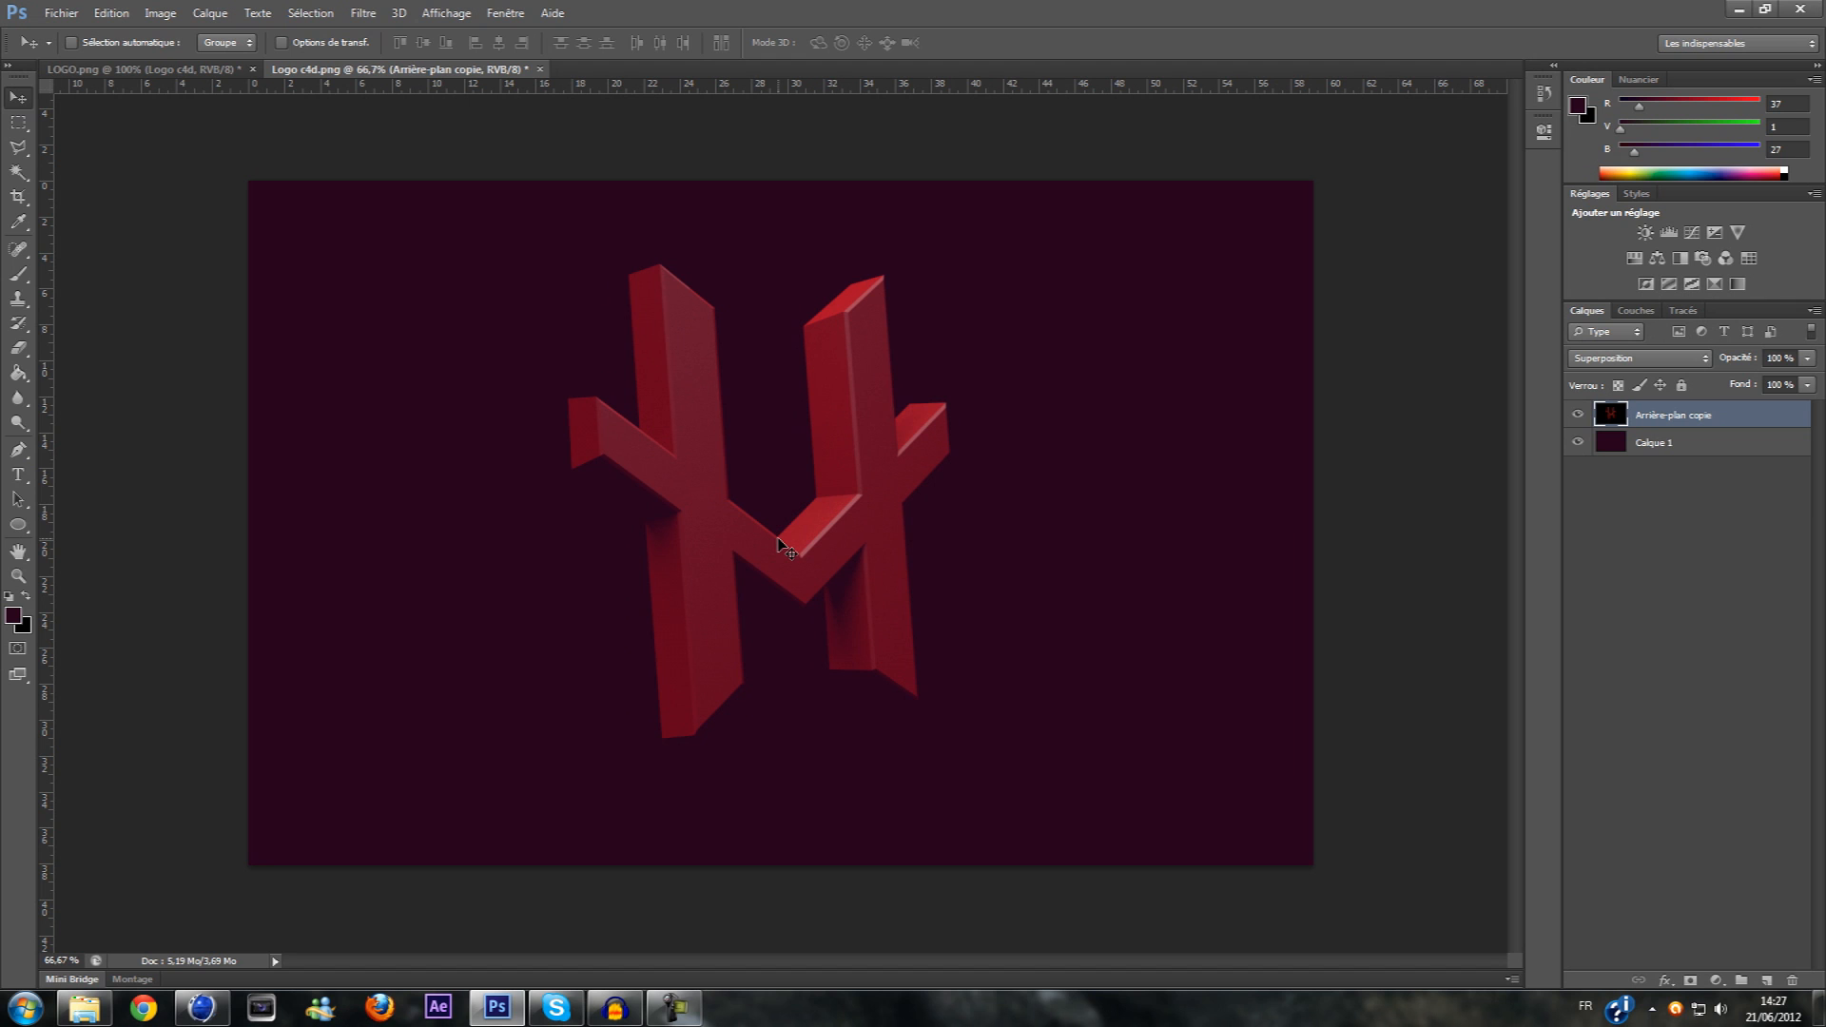
# Switch to Cinema 4D, review the render settings for options, anti-aliasing, multi-pass and saving, and return to Photoshop
pyautogui.click(200, 1007)
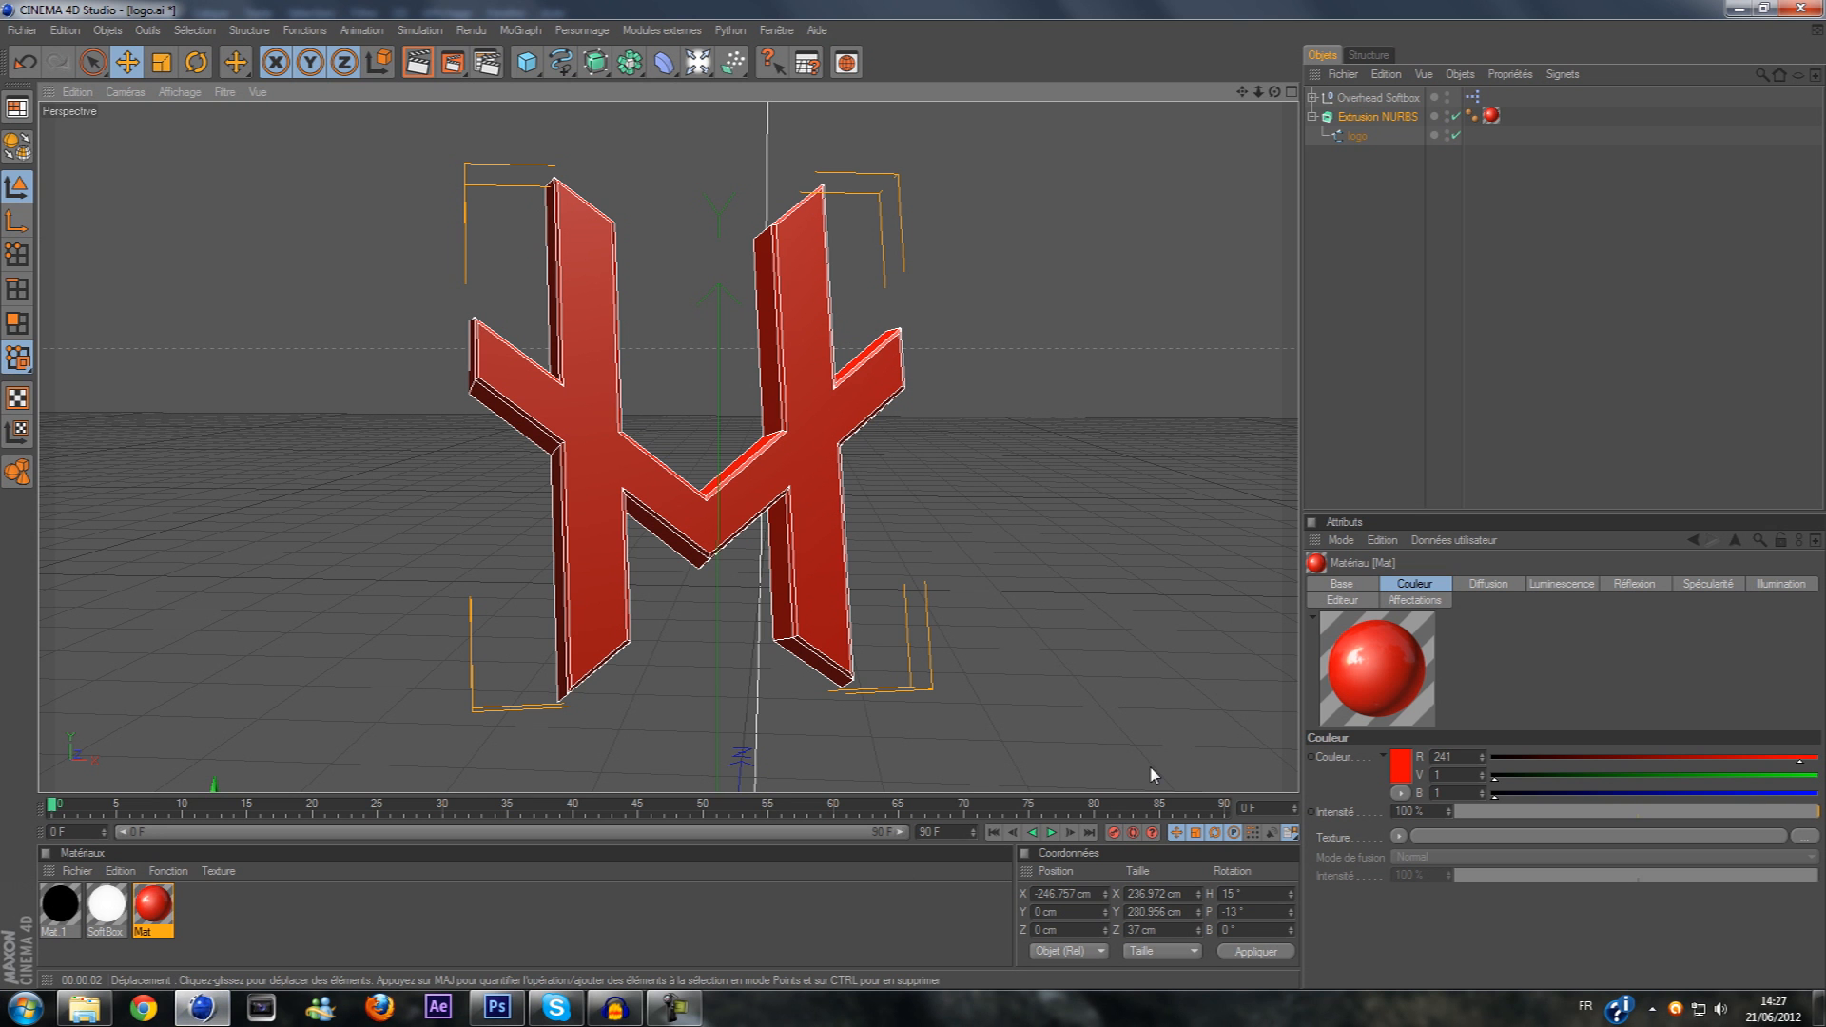
pyautogui.click(487, 63)
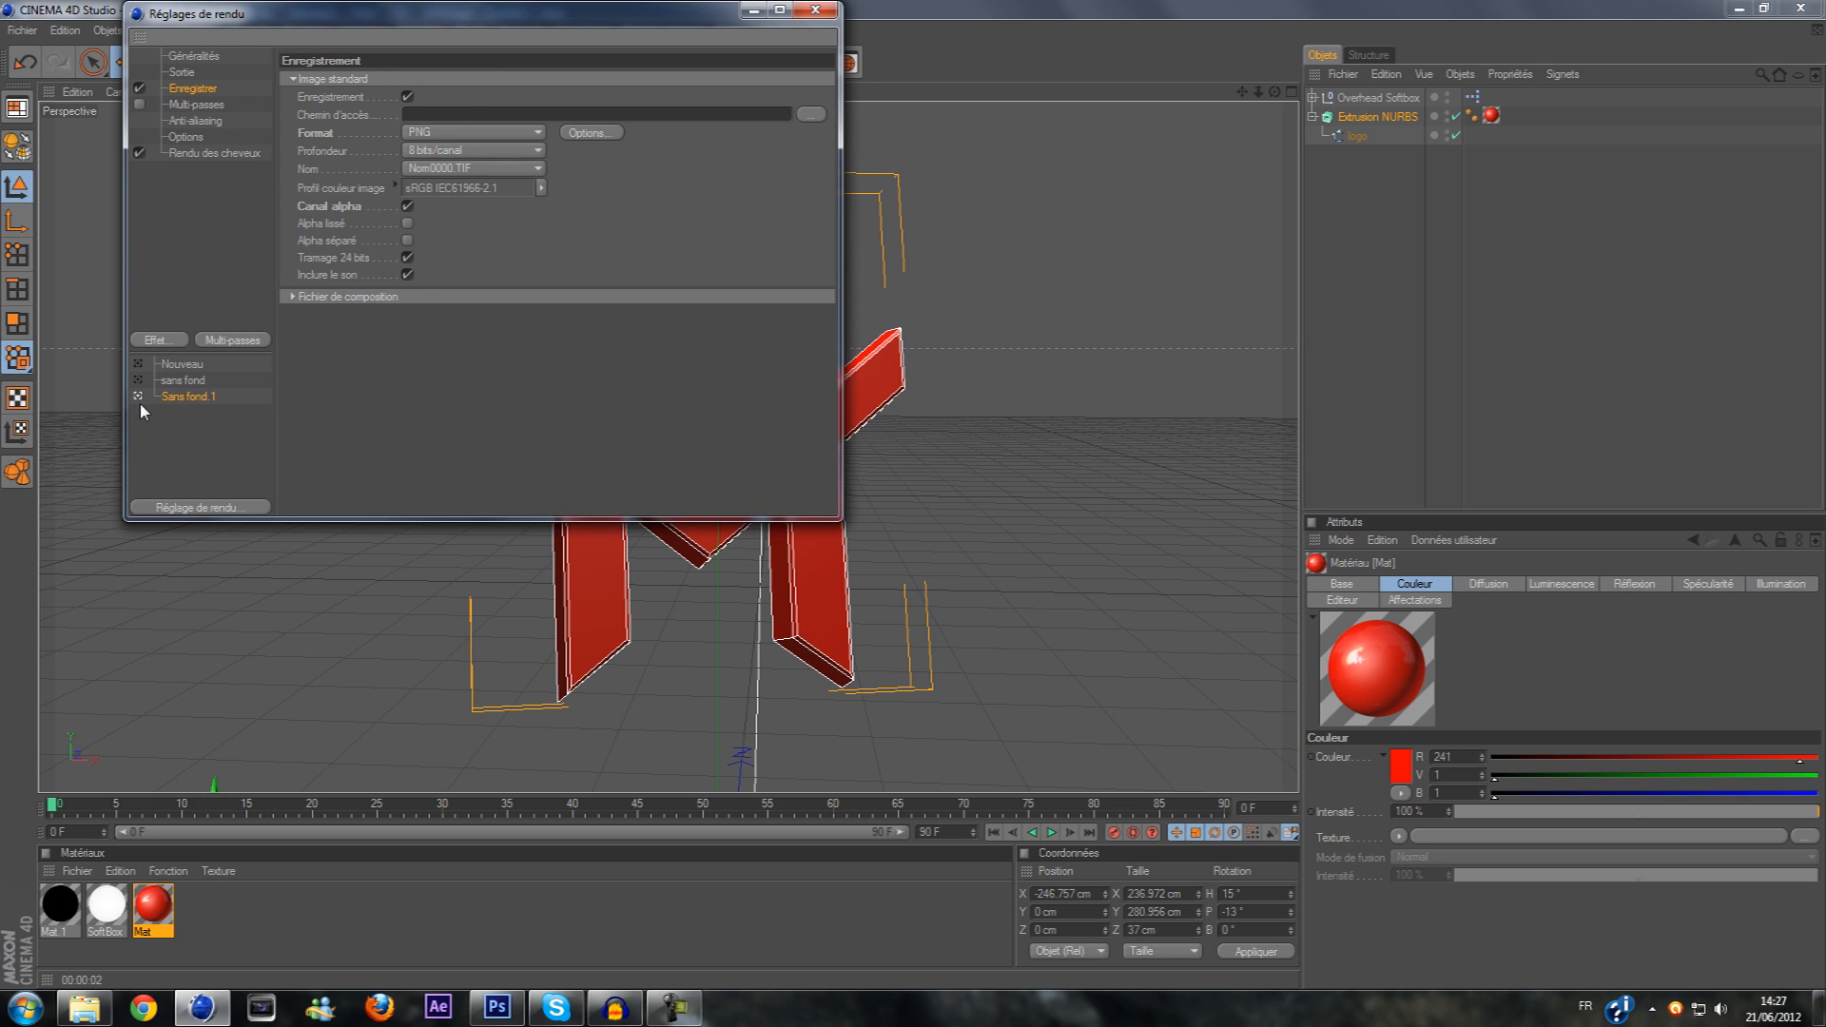
pyautogui.click(202, 154)
pyautogui.click(186, 138)
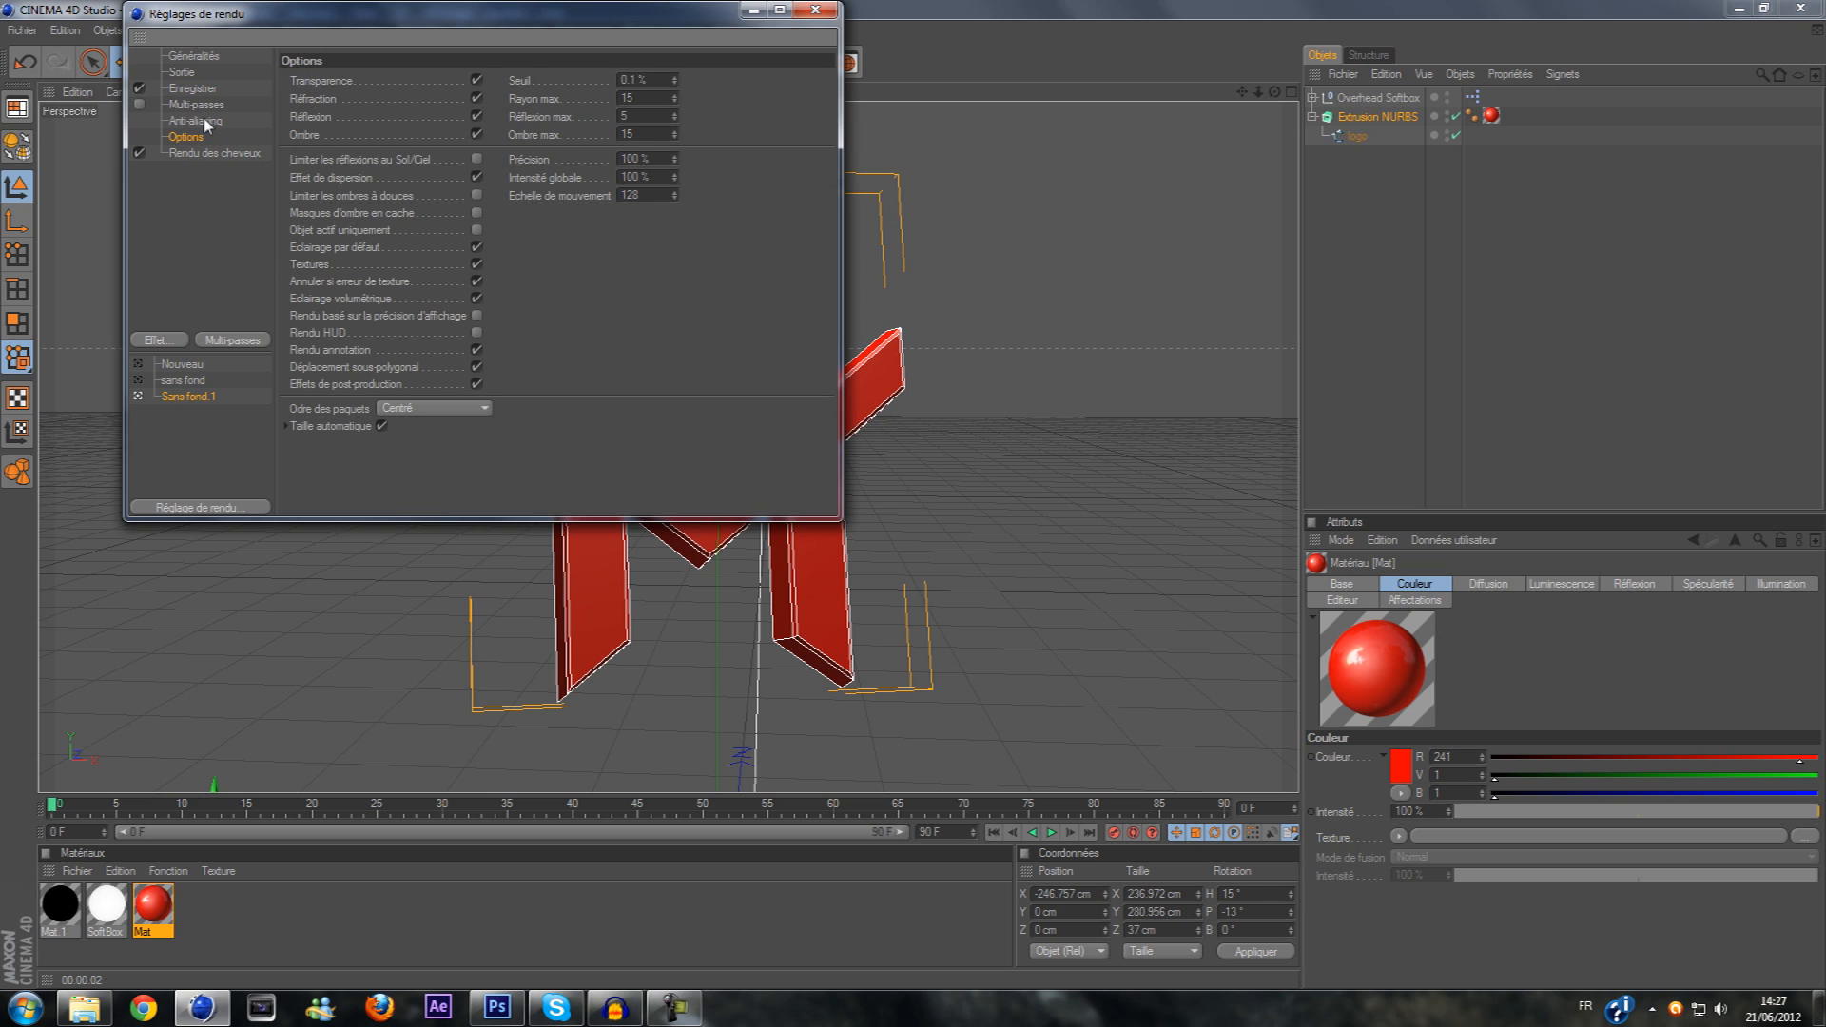
pyautogui.click(207, 121)
pyautogui.click(209, 104)
pyautogui.click(209, 88)
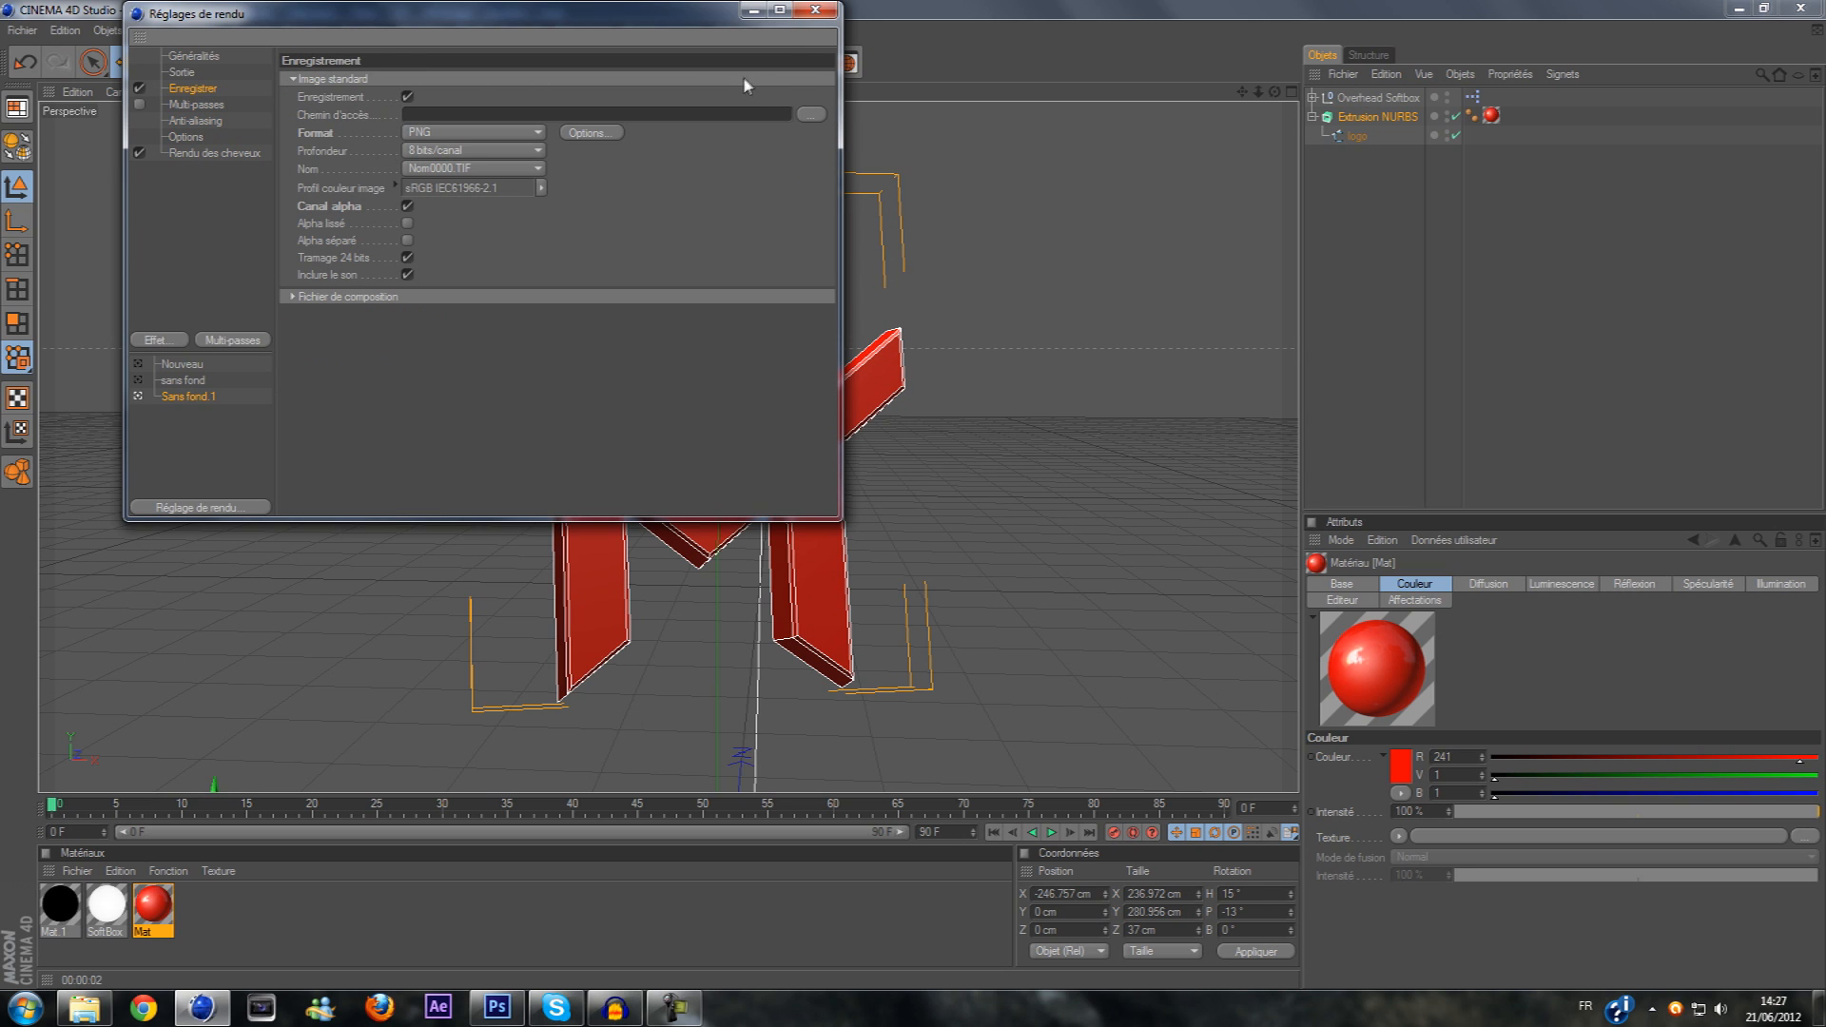
pyautogui.click(811, 11)
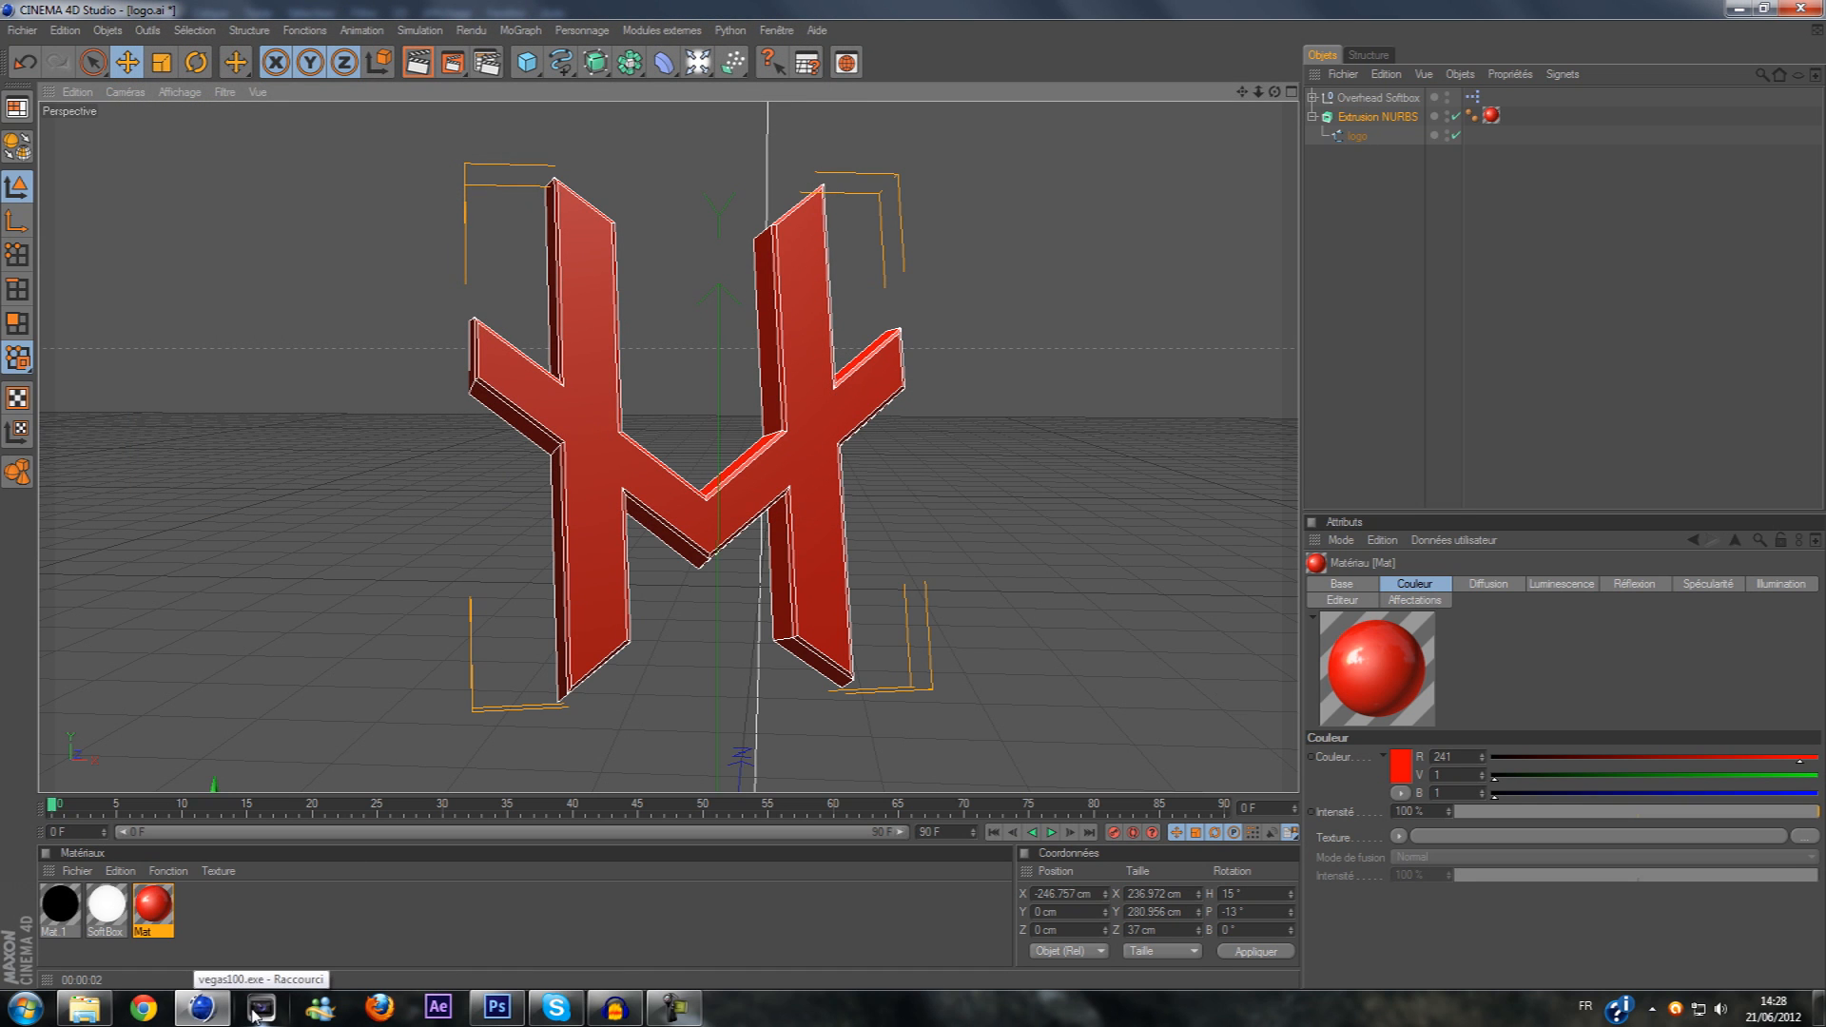
pyautogui.click(497, 1008)
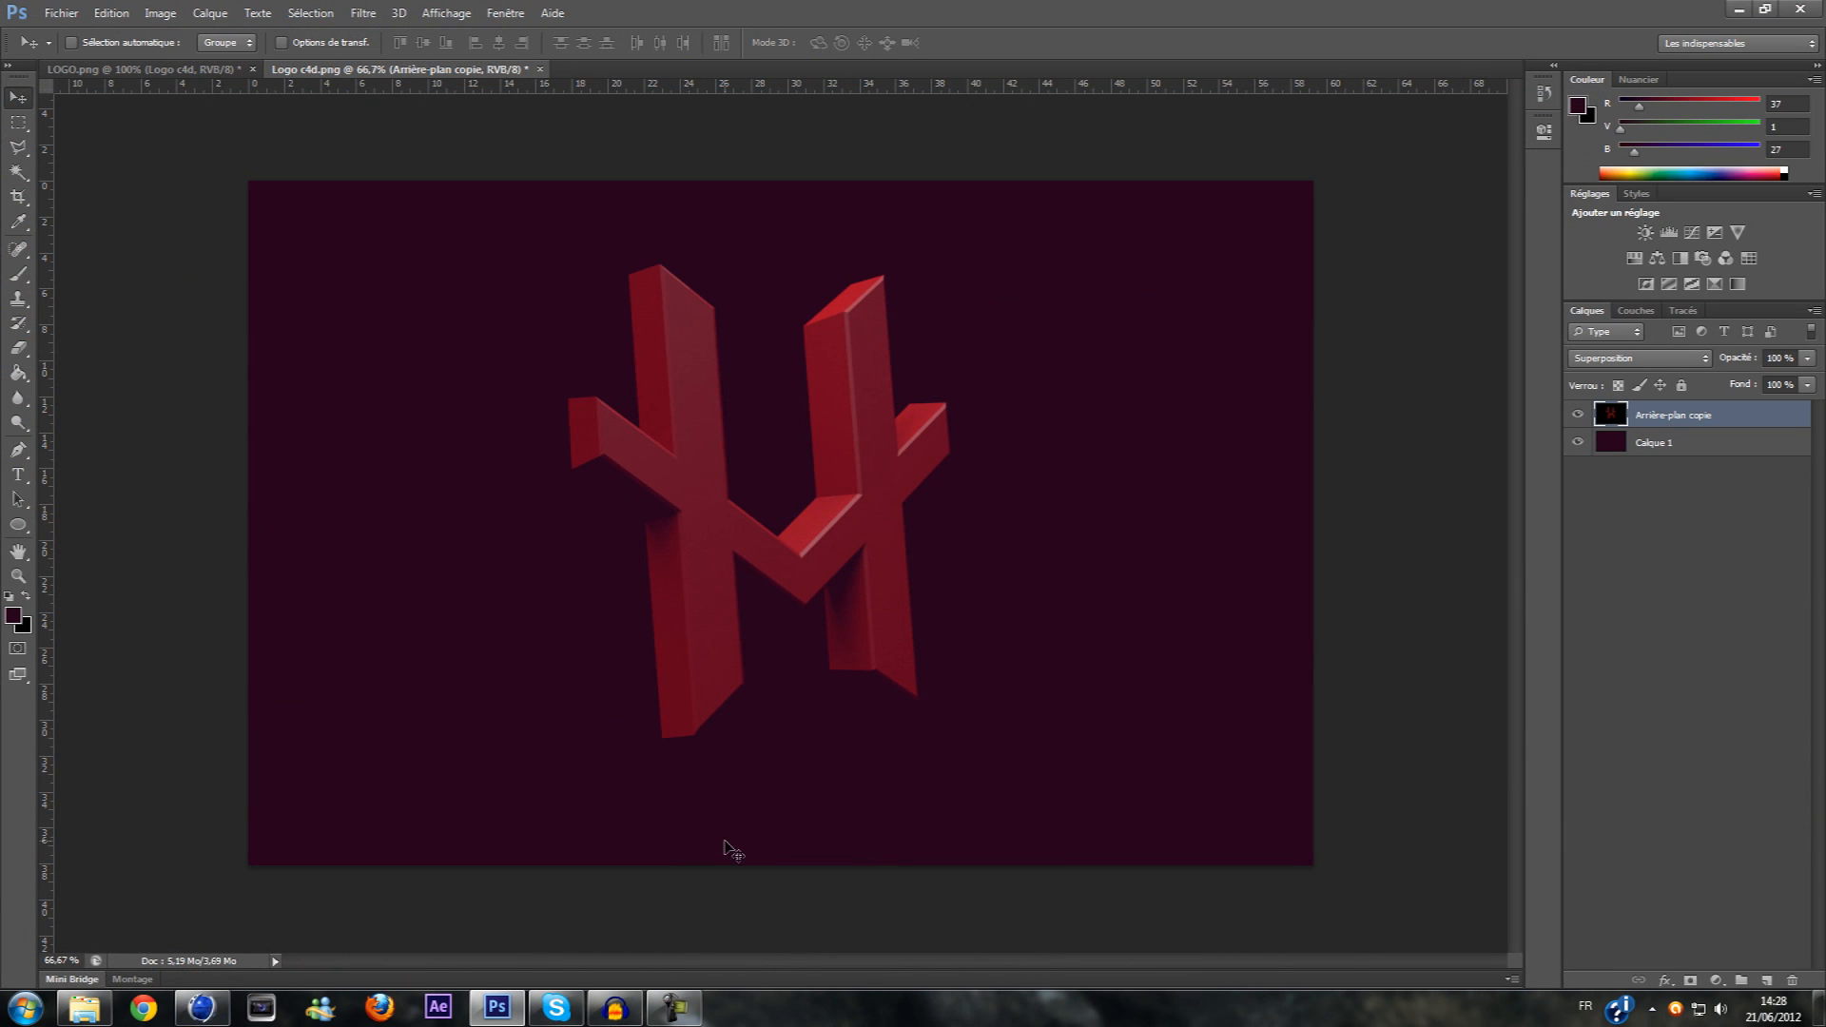
pyautogui.moveTo(668, 1008)
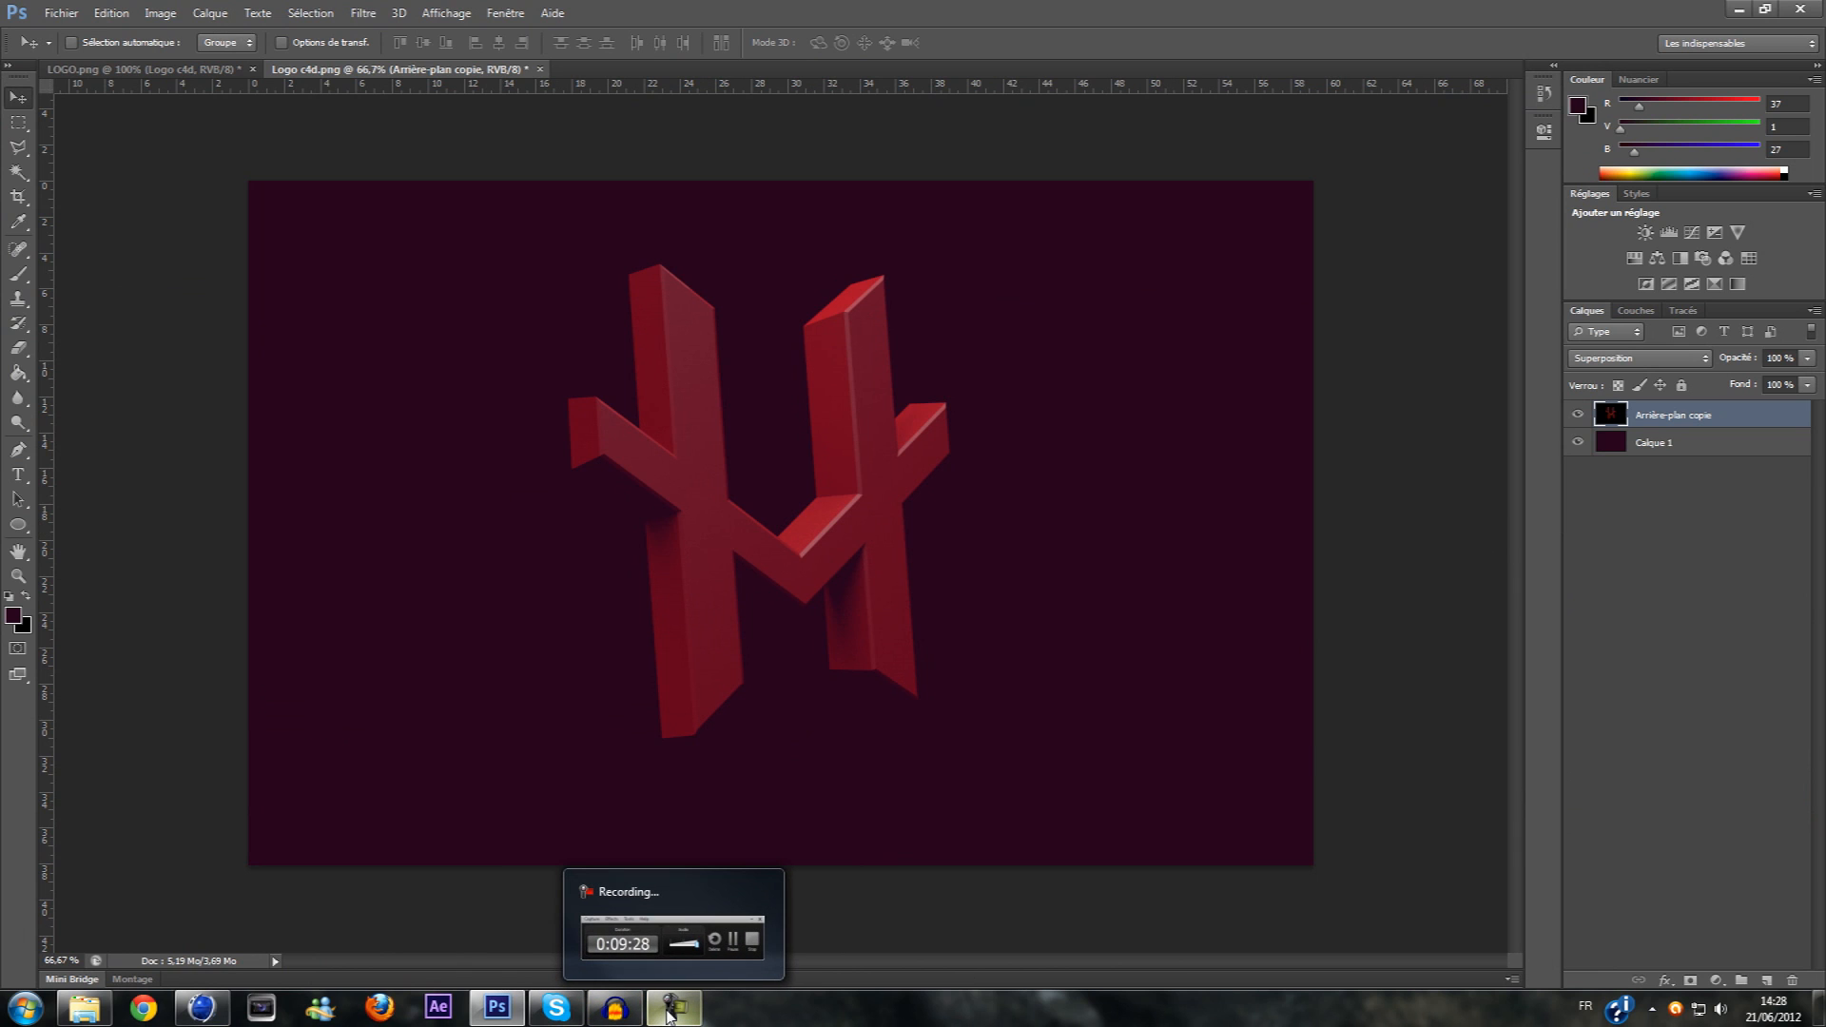
pyautogui.click(668, 1010)
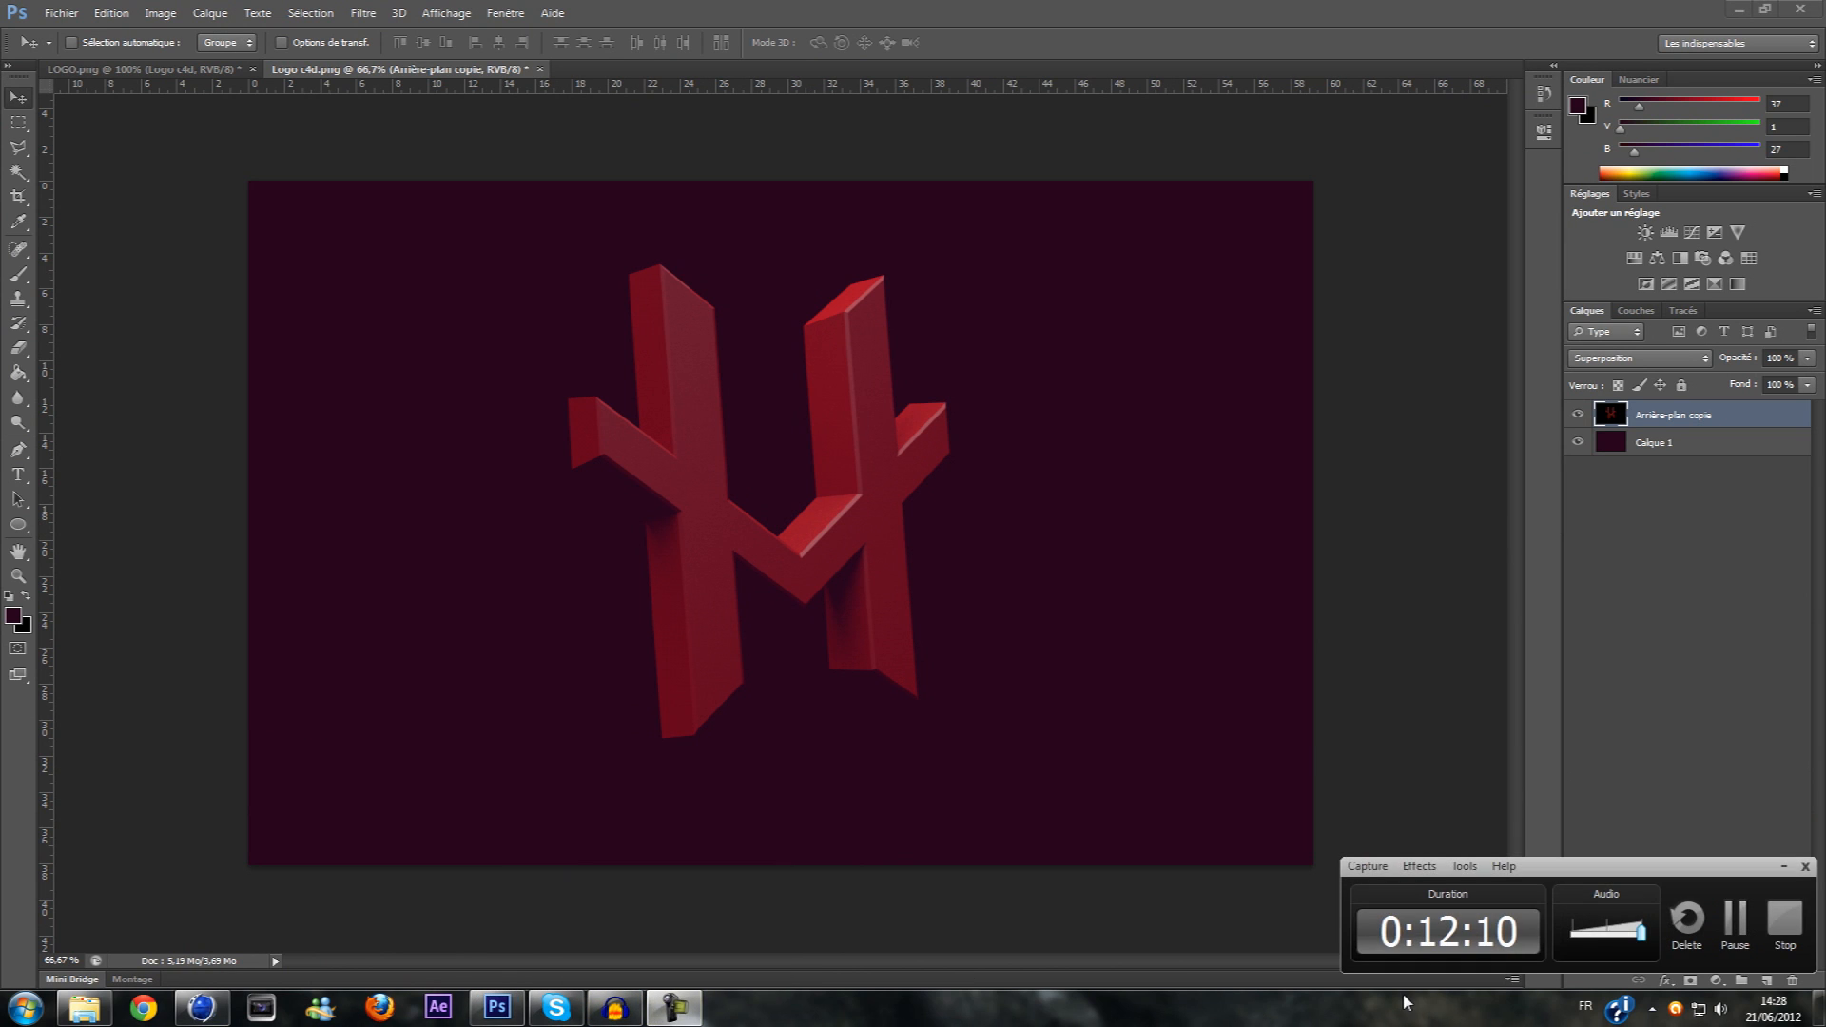